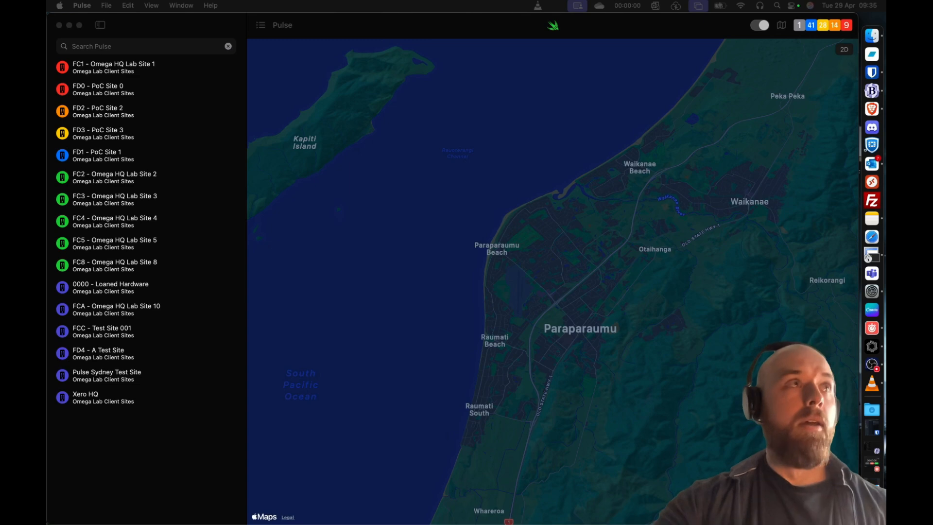
- Switch to SecureCRT, accept the router's access warning, and log in as admin with the account password
left_click(872, 254)
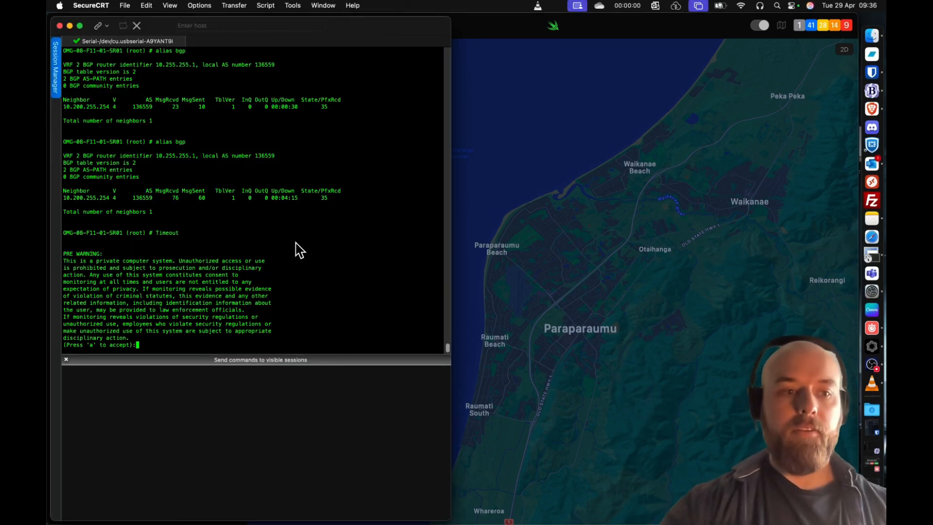
type("a")
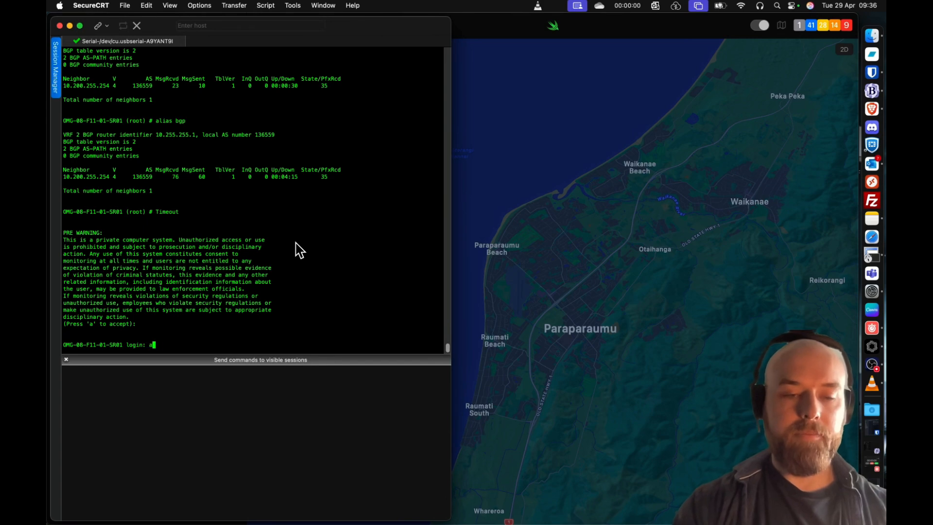
type("admin")
key("Return")
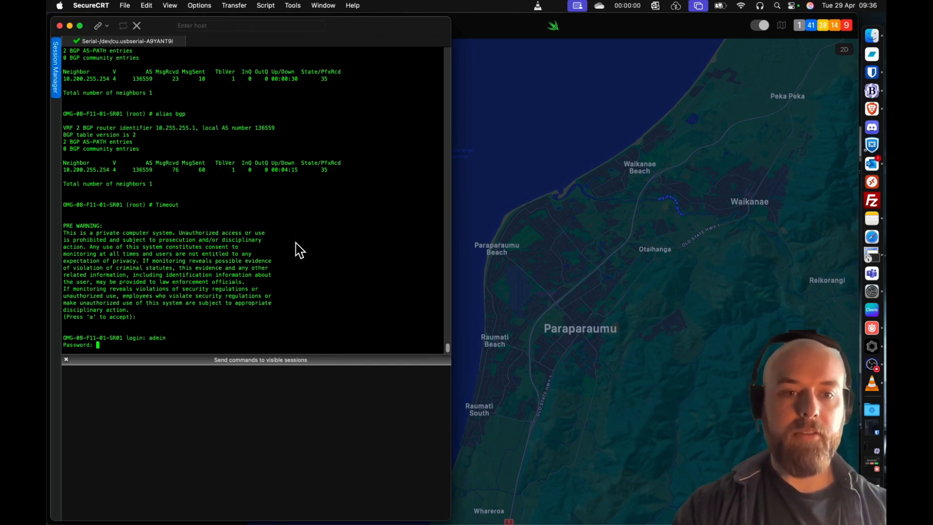
key("Return")
key("Return")
key("Return")
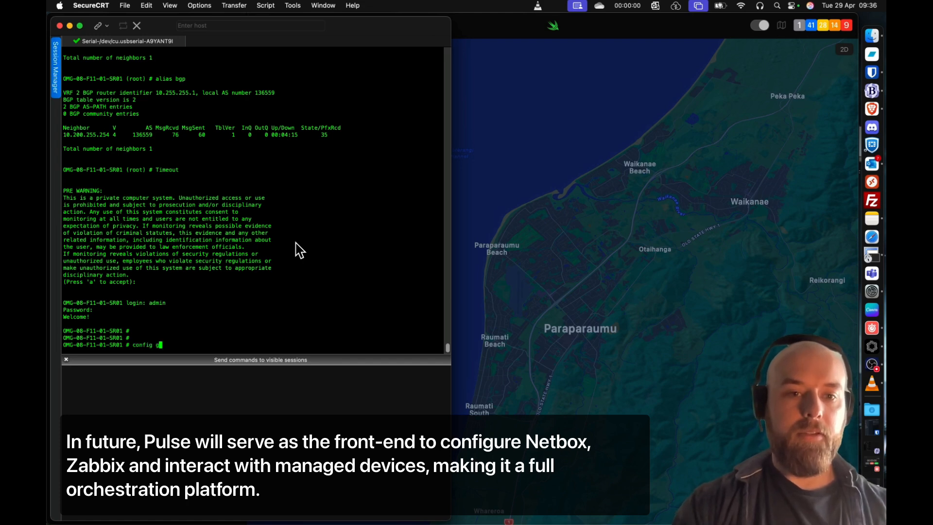
- Enter global configuration with "config global", run "exe factoryreset", and confirm the reset to factory defaults
type("config global")
key("Return")
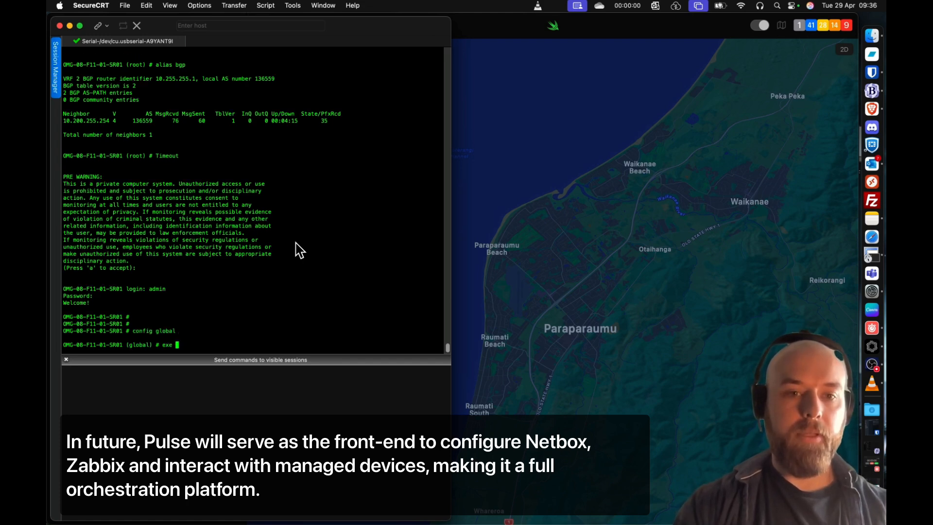
type("exe factoryreset")
key("Return")
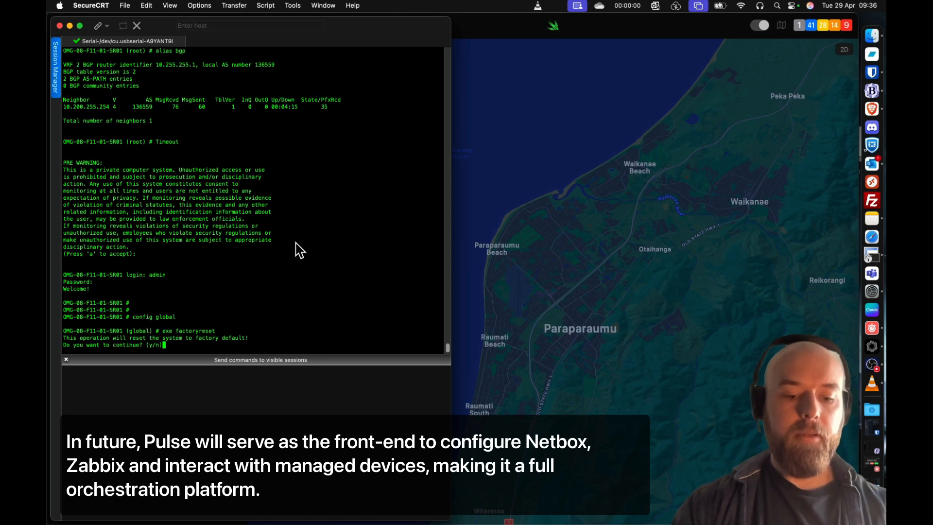
type("y")
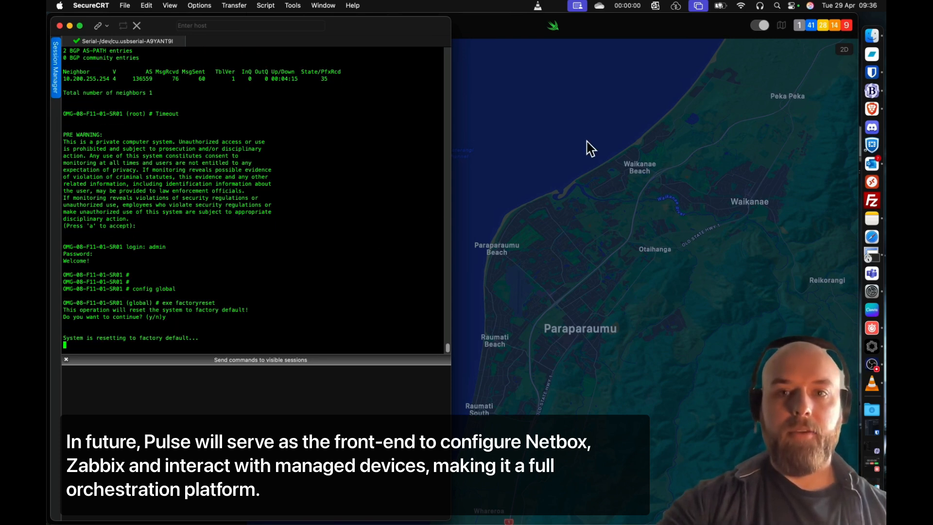
- Start the Tempus Stopwatch timer and minimise the SecureCRT window
left_click(632, 6)
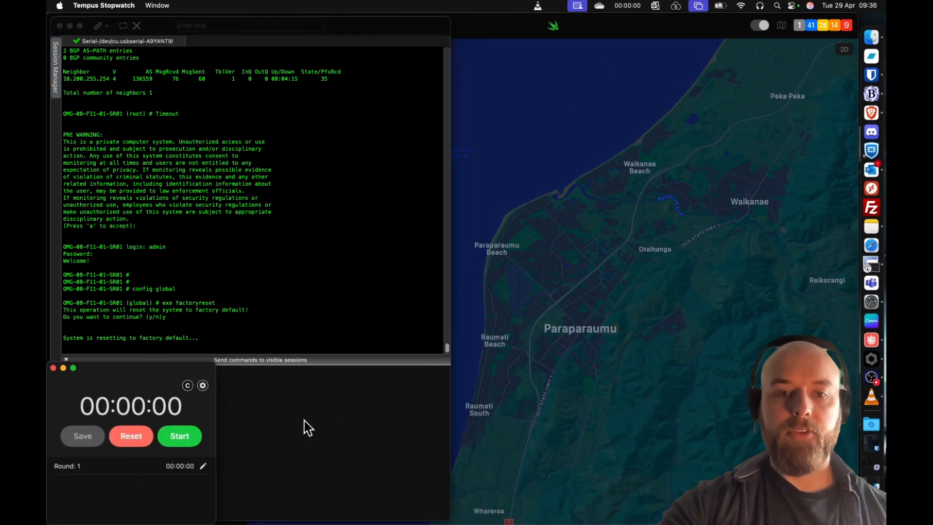
left_click(187, 447)
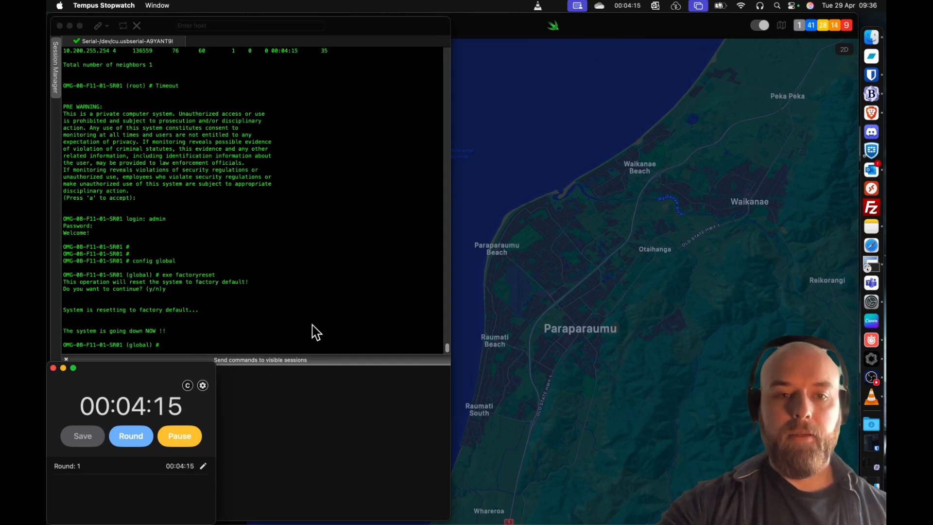
left_click(320, 417)
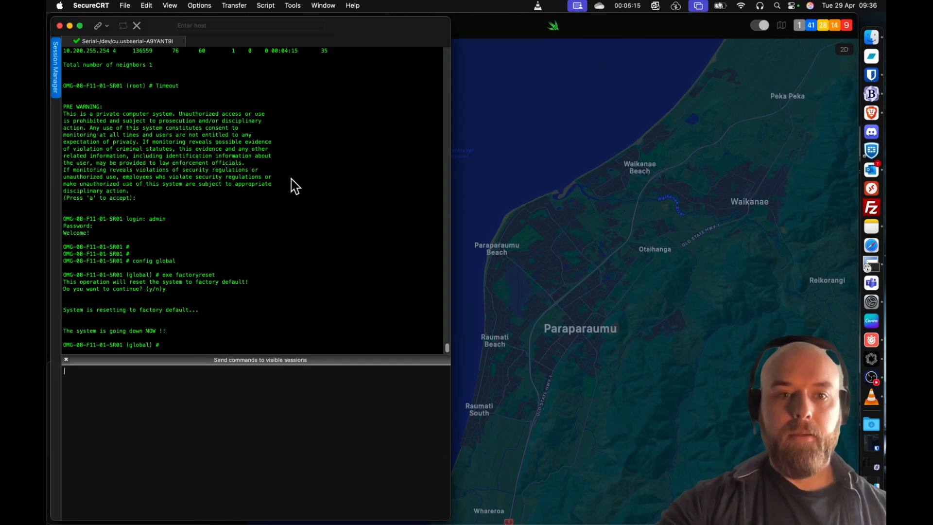
left_click(70, 27)
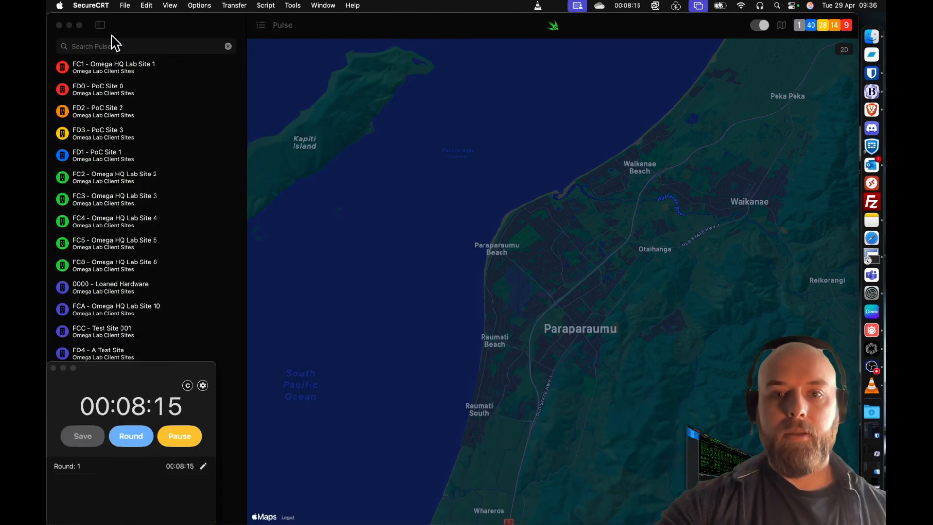
- Switch to the NetBox new site form in Brave and name the site "F11 - Omega Lab"
left_click(872, 108)
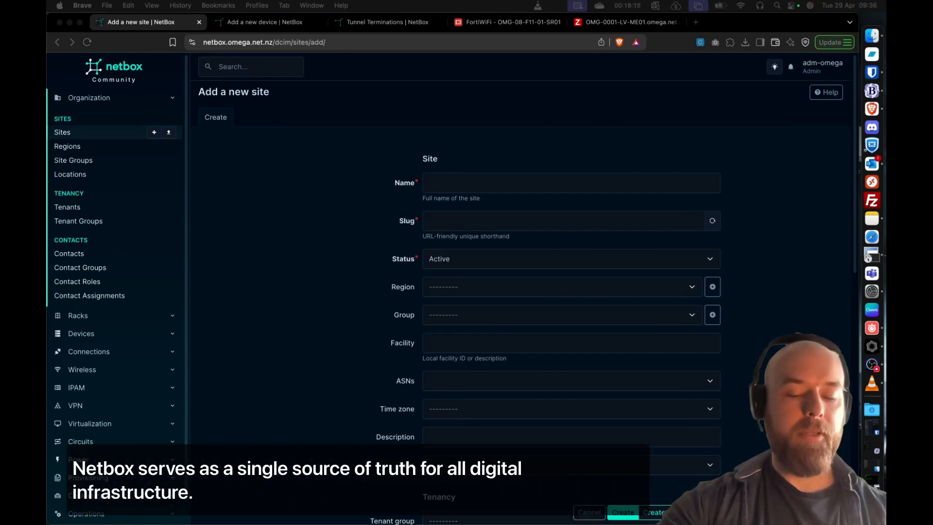
left_click(517, 176)
type("F11 - Omega Lab")
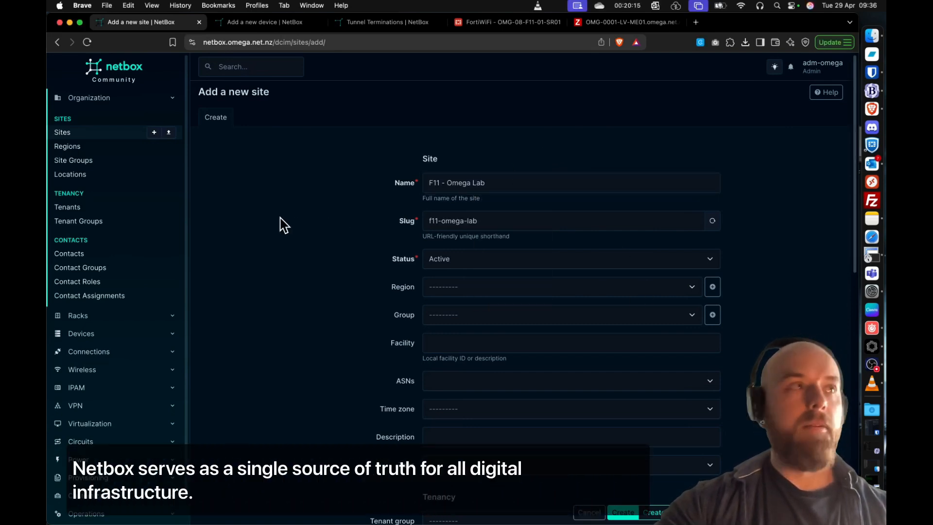
- Assign the new site to the group Omega Lab Client Sites and the region Paraparaumu
left_click(473, 327)
left_click(479, 317)
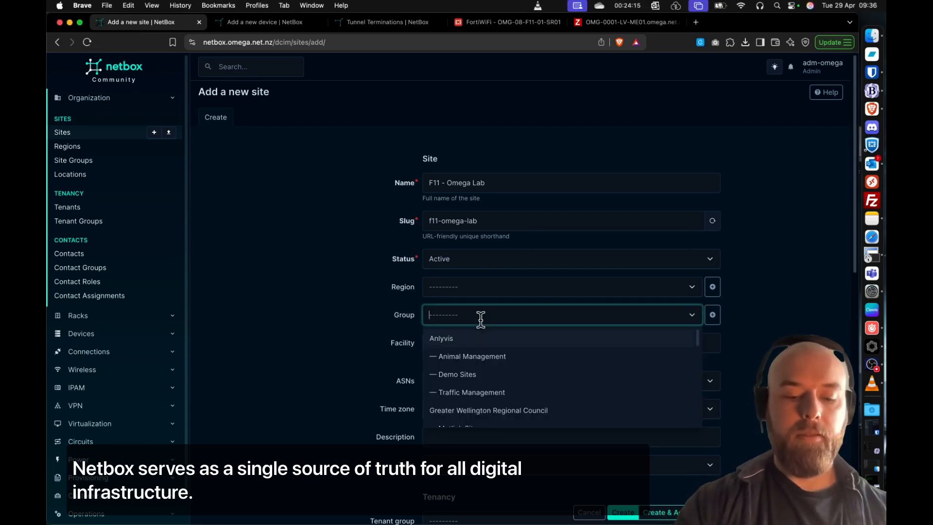
left_click(501, 337)
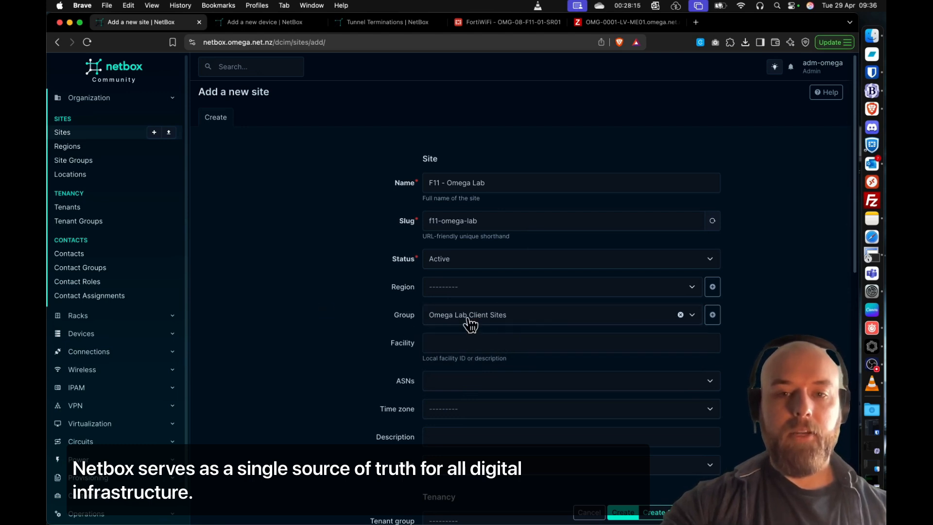
left_click(484, 297)
type("para")
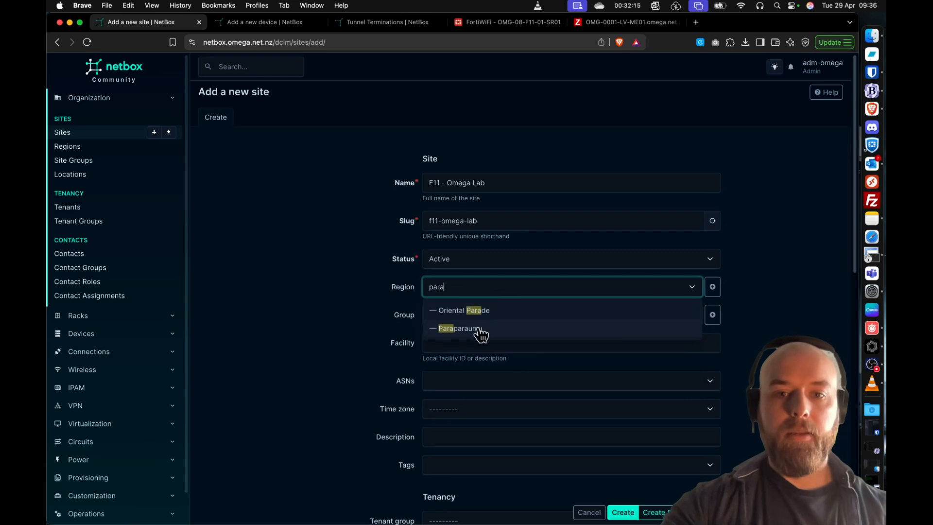
left_click(481, 335)
- Assign ASN AS136559 to the site and set its time zone to Pacific/Auckland
scroll(459, 352, "down", 2)
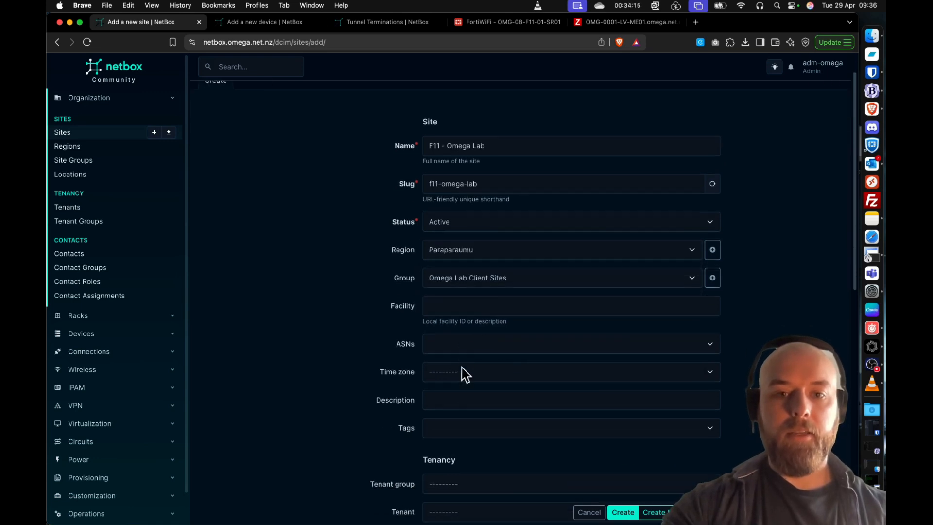
left_click(471, 343)
left_click(468, 424)
left_click(335, 337)
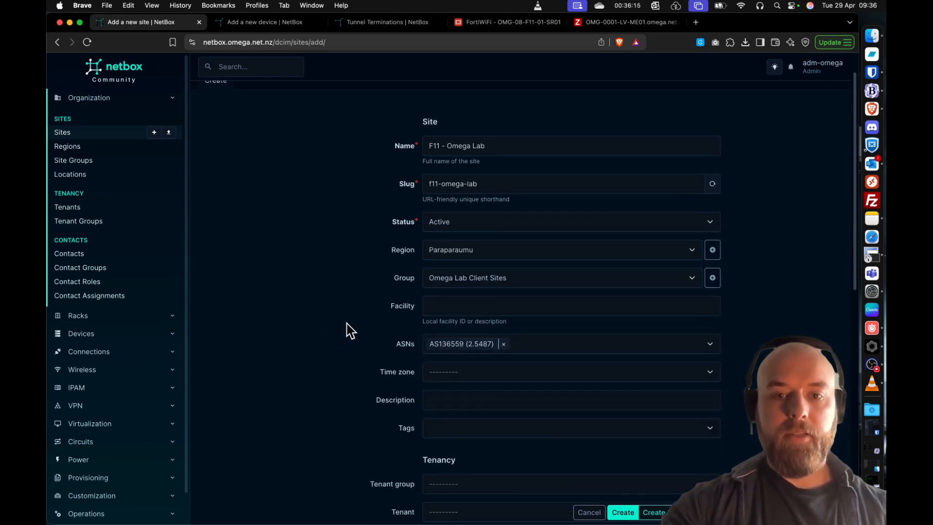
scroll(350, 330, "down", 4)
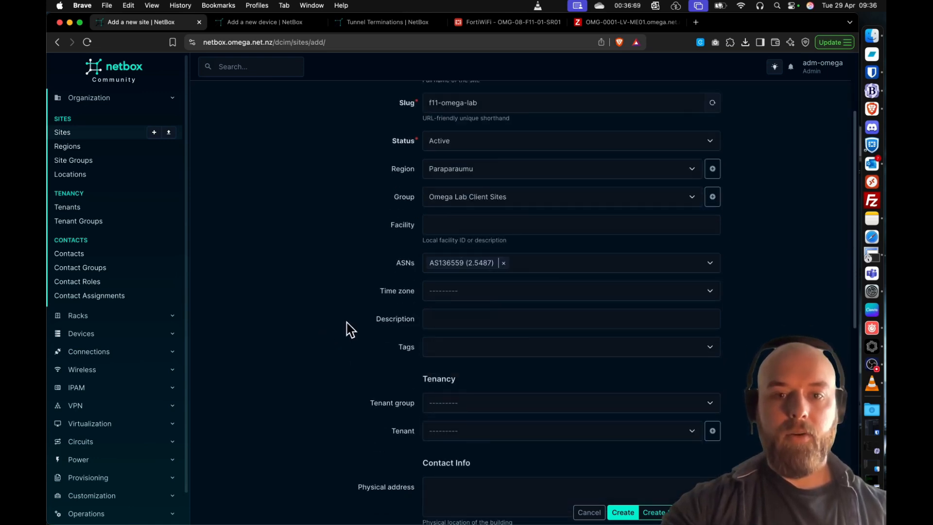
left_click(463, 296)
type("auck")
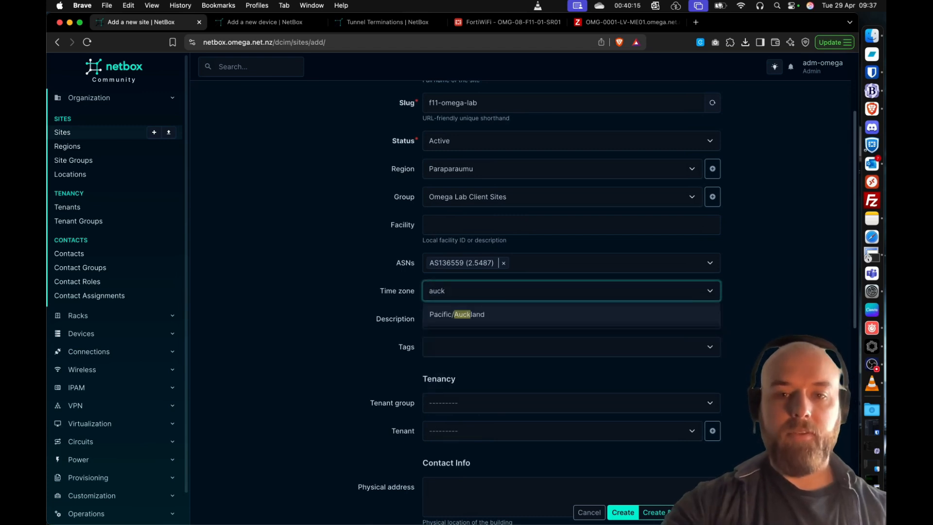
left_click(455, 319)
- Set the site's tenant group to Omega Networks Group and its tenant to Omega Networks Lab
scroll(344, 277, "down", 3)
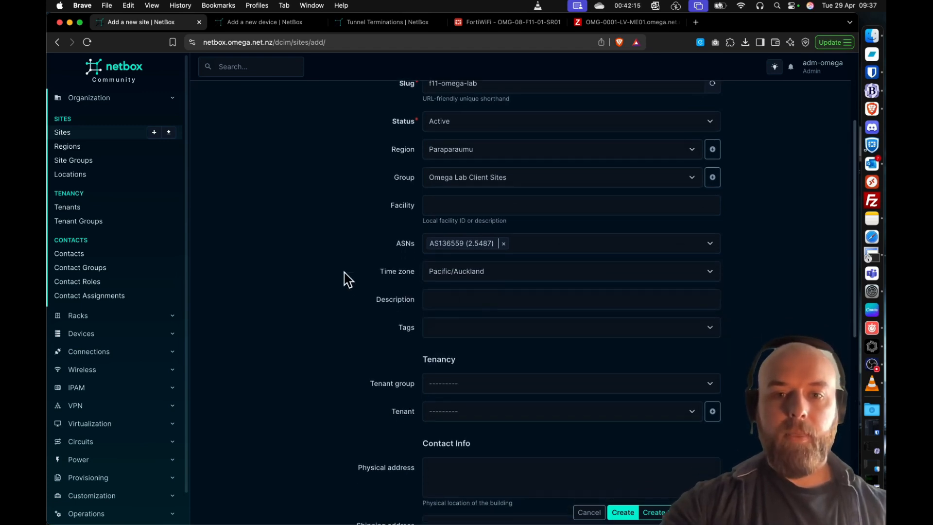
left_click(462, 352)
left_click(480, 407)
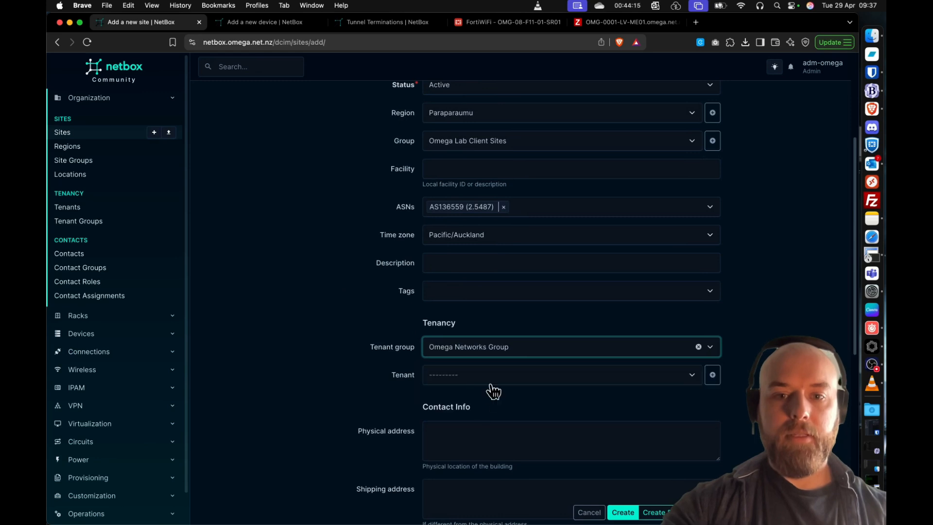
left_click(488, 381)
left_click(488, 424)
- Paste the building's street address as the site's physical address
scroll(340, 325, "down", 5)
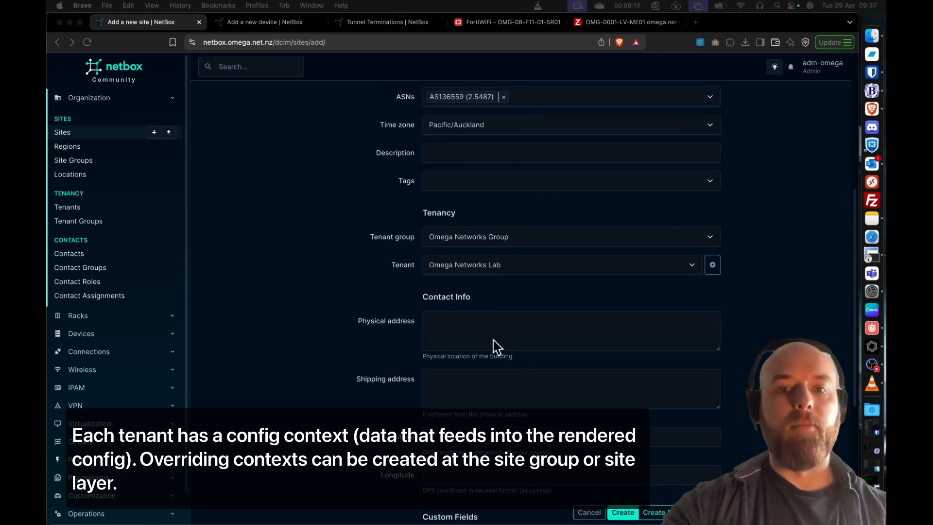
left_click(529, 335)
- Set the site's latitude to -40.893230 and longitude to 174.979990, and create the site
scroll(327, 287, "down", 7)
scroll(330, 290, "down", 1)
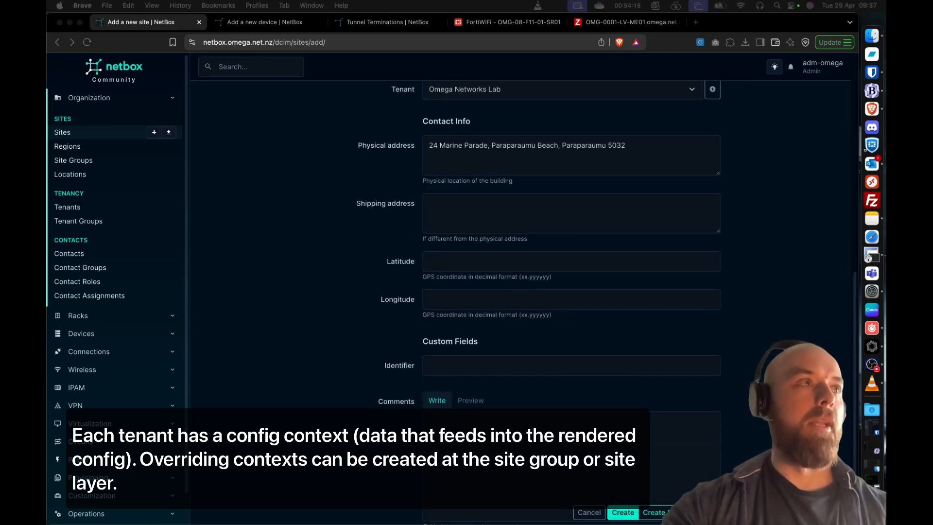
left_click(537, 262)
type("-40.893230")
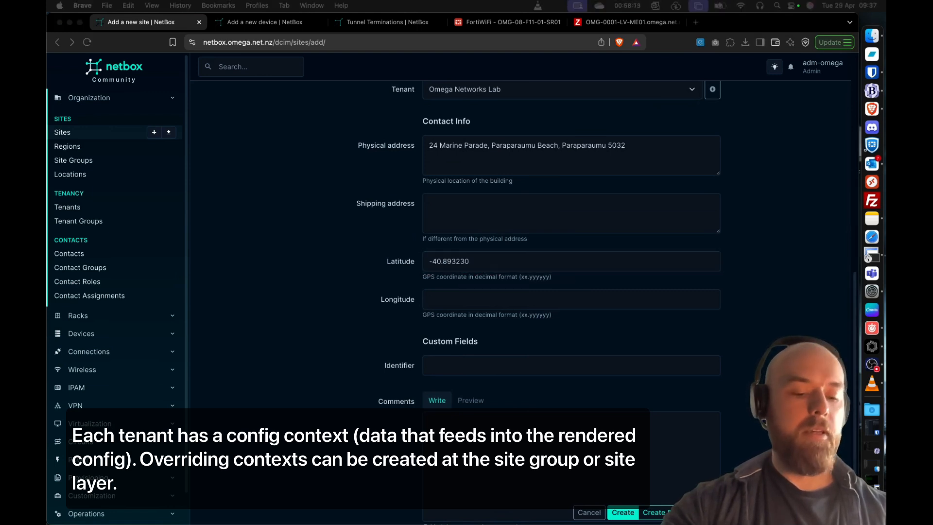
left_click(556, 306)
type("174.979990")
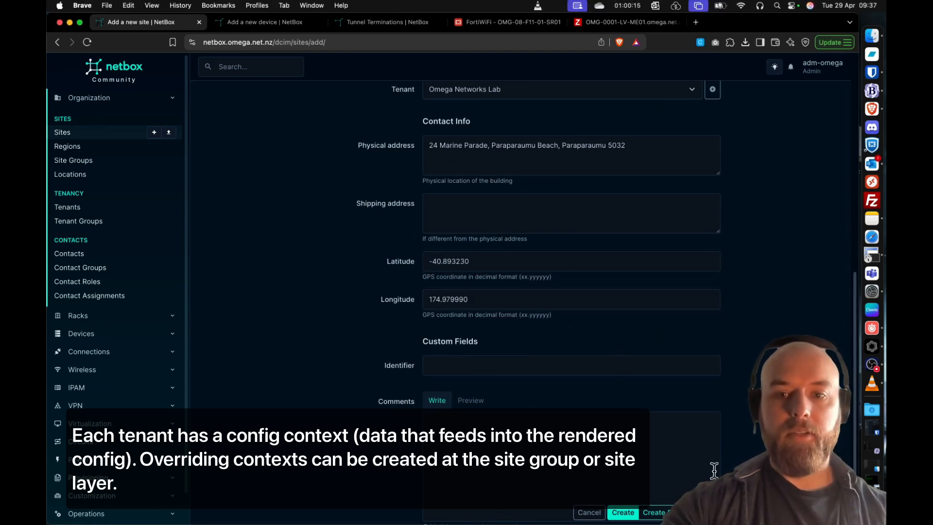
left_click(621, 513)
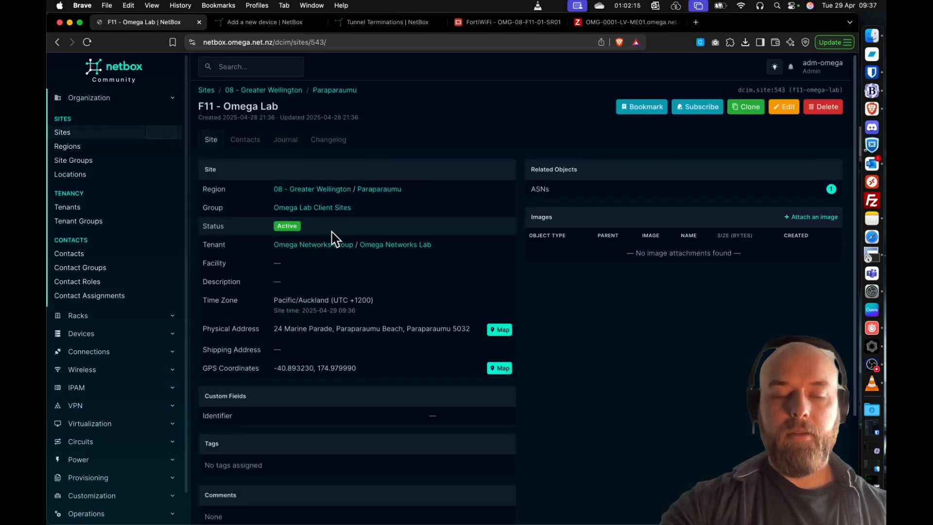
scroll(530, 345, "down", 1)
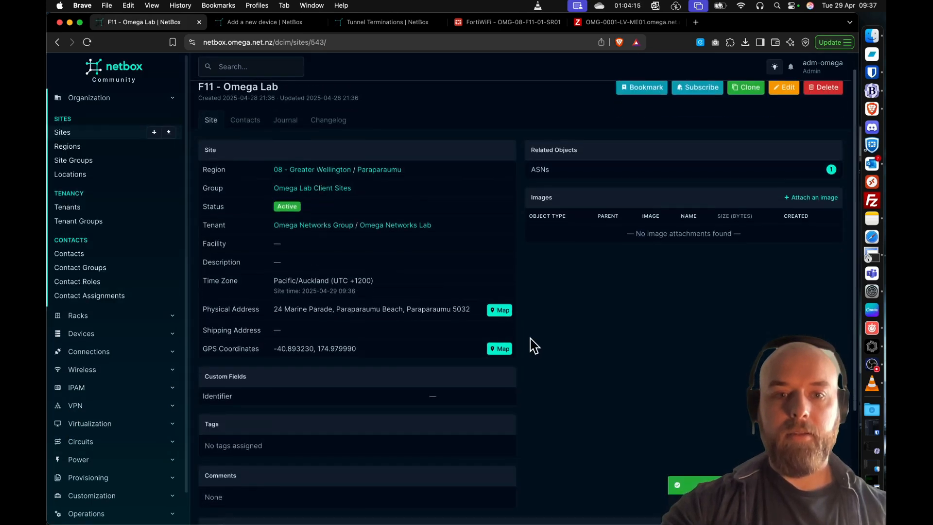
scroll(598, 370, "up", 1)
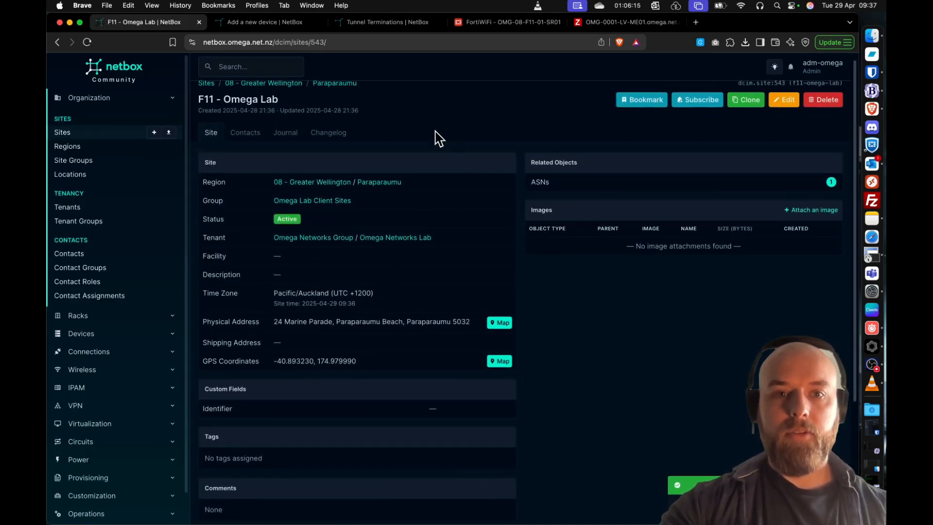
scroll(410, 129, "up", 1)
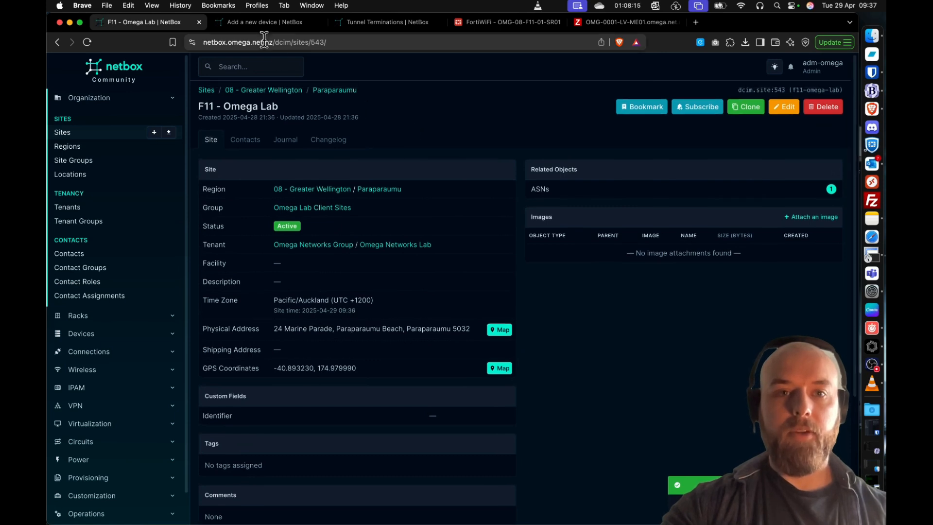
- In the new device form, name the device OMG-08-F11-01-SR01 and set its role to Security Router
left_click(269, 23)
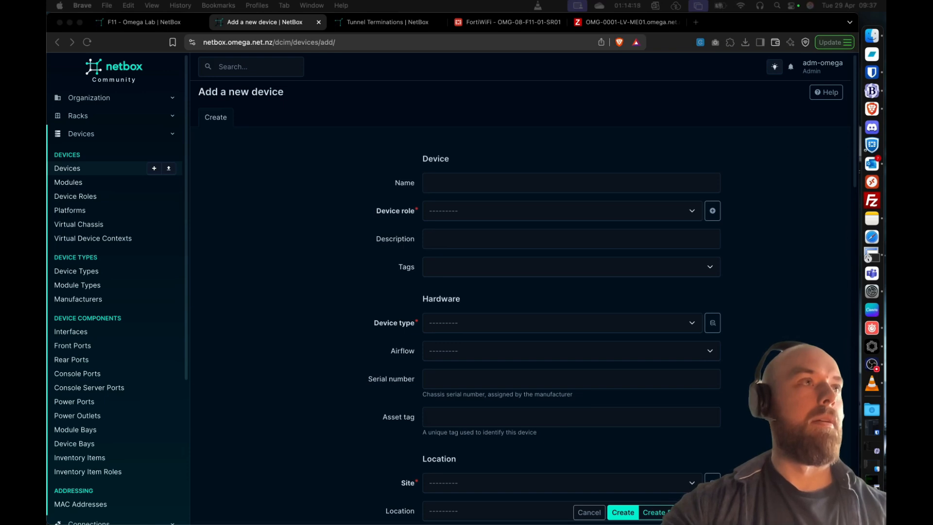
left_click(483, 182)
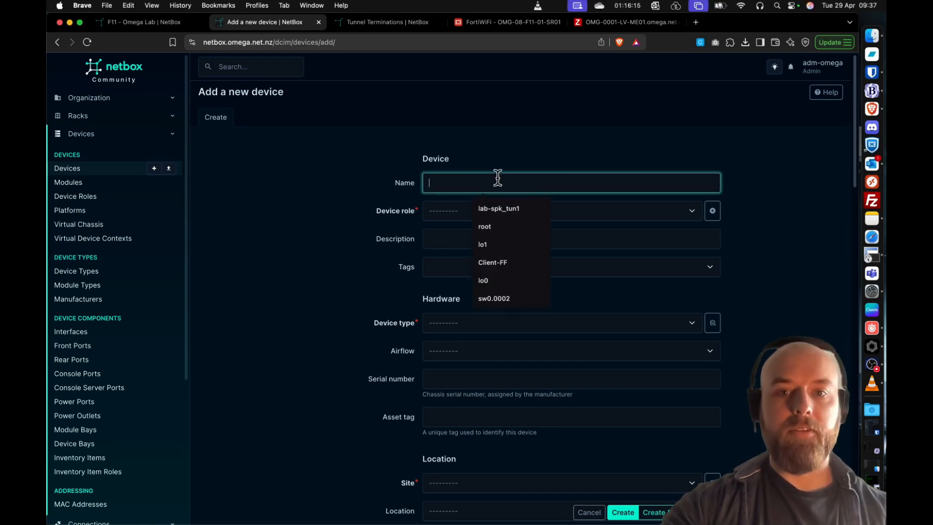
type("OMG-08-F11-01-SR01")
left_click(460, 213)
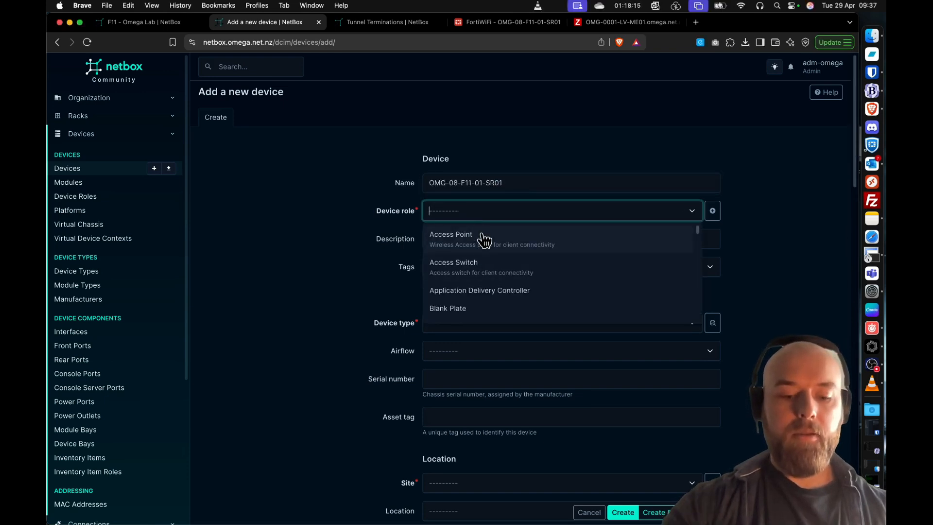
type("route")
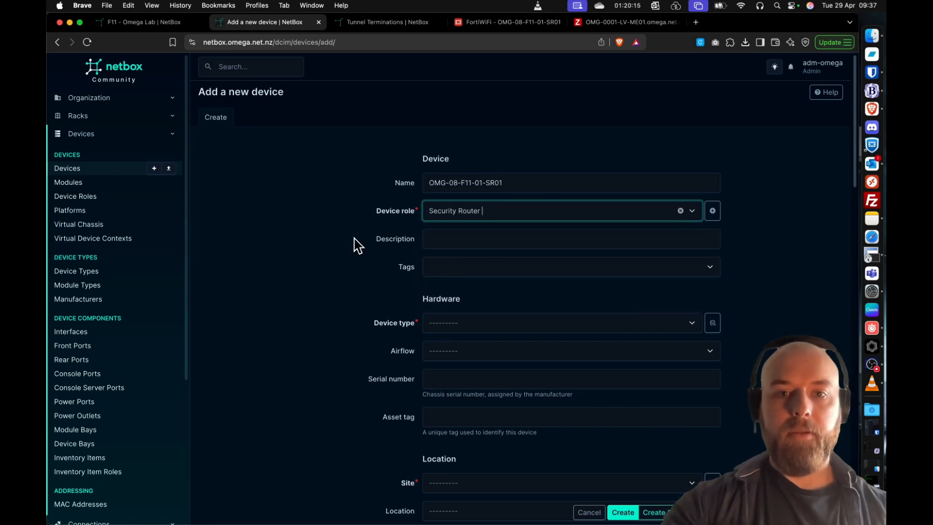
left_click(480, 263)
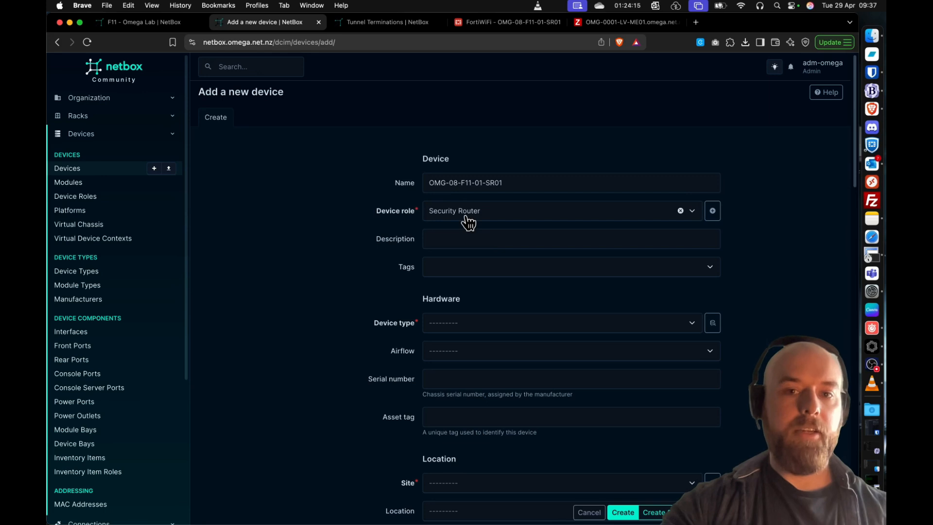
- Set the new device's type to Fortinet FortiWiFi 40F-3G4G
scroll(413, 311, "down", 1)
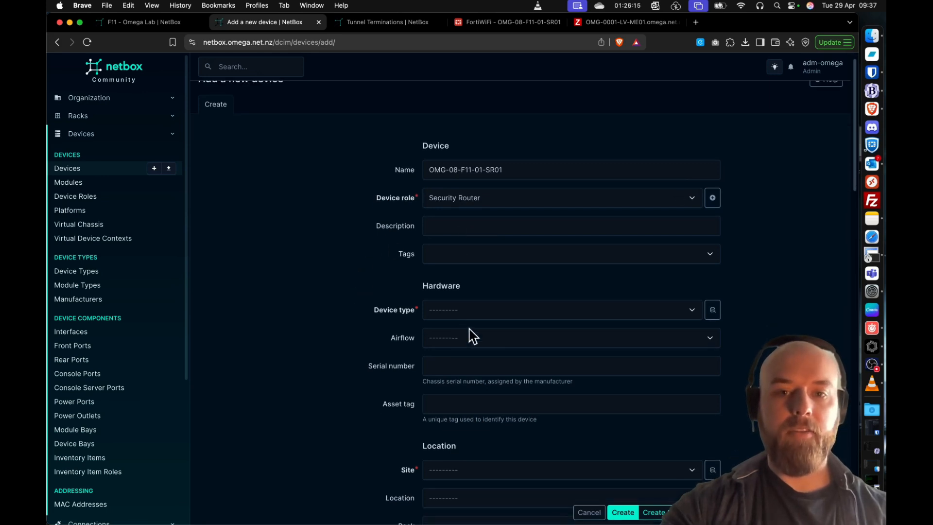
left_click(491, 315)
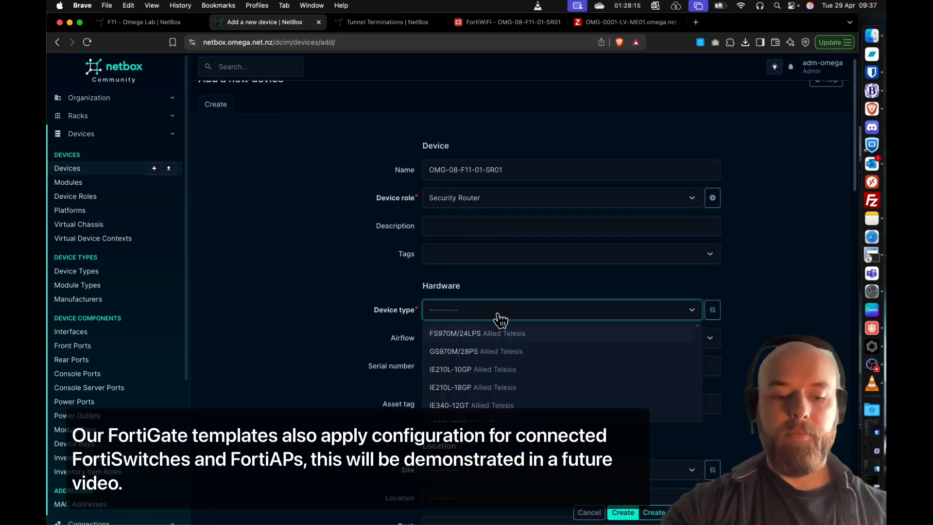
type("for")
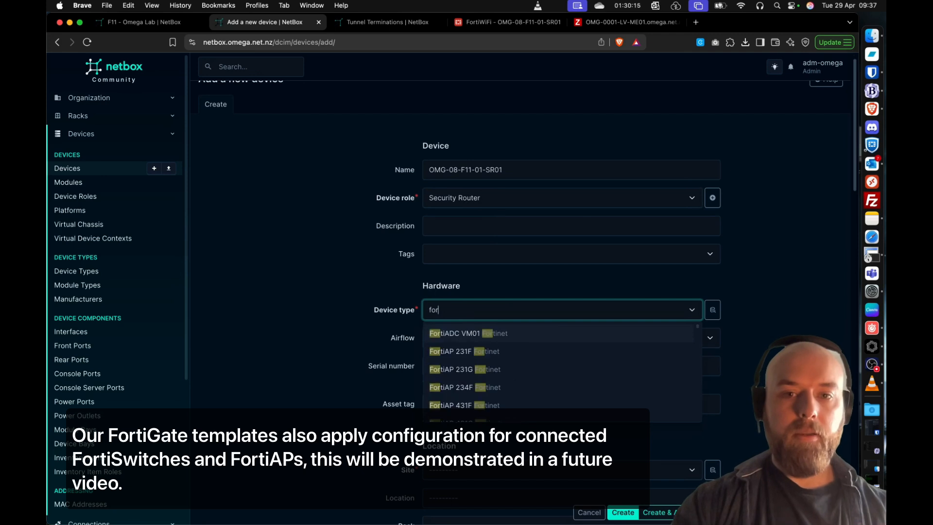
type("tiwi")
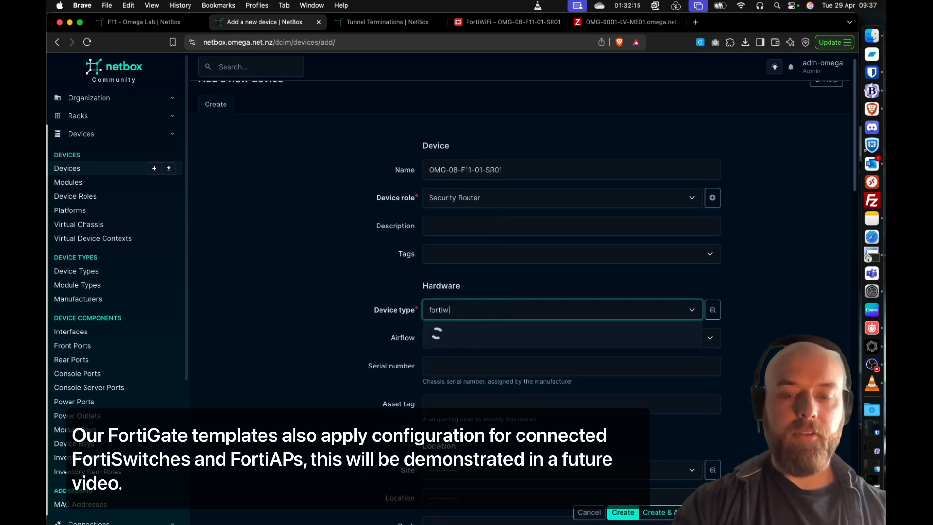
left_click(500, 333)
left_click(337, 304)
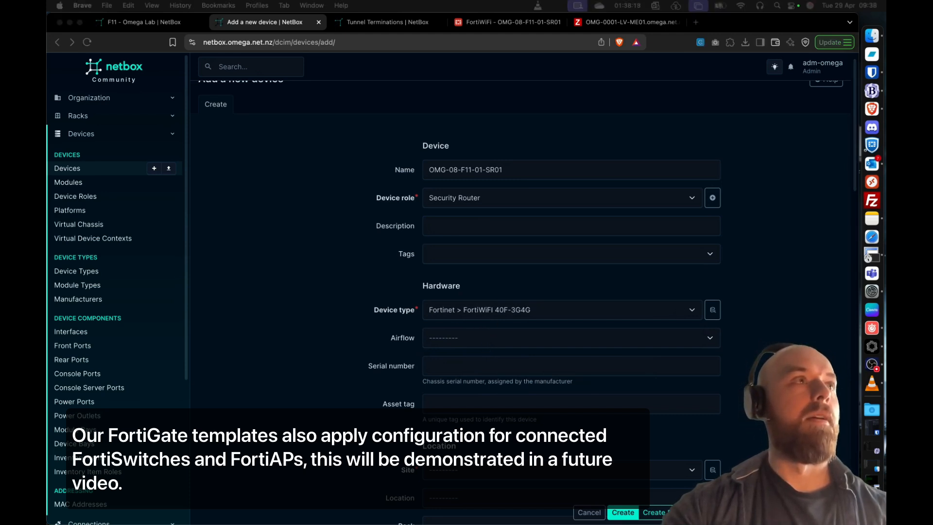
left_click(477, 364)
key("super+v")
left_click(256, 282)
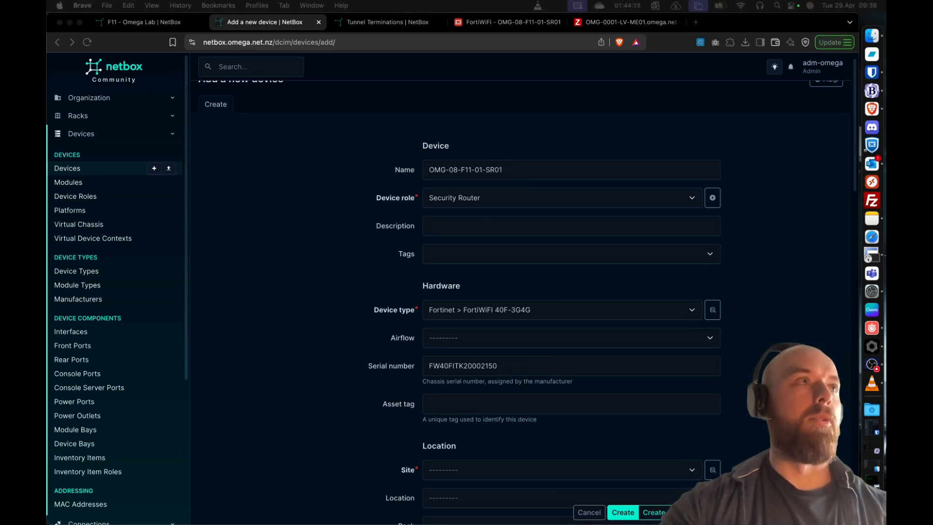
left_click(302, 260)
- Assign the new device to the site F11 - Omega Lab
scroll(306, 260, "down", 5)
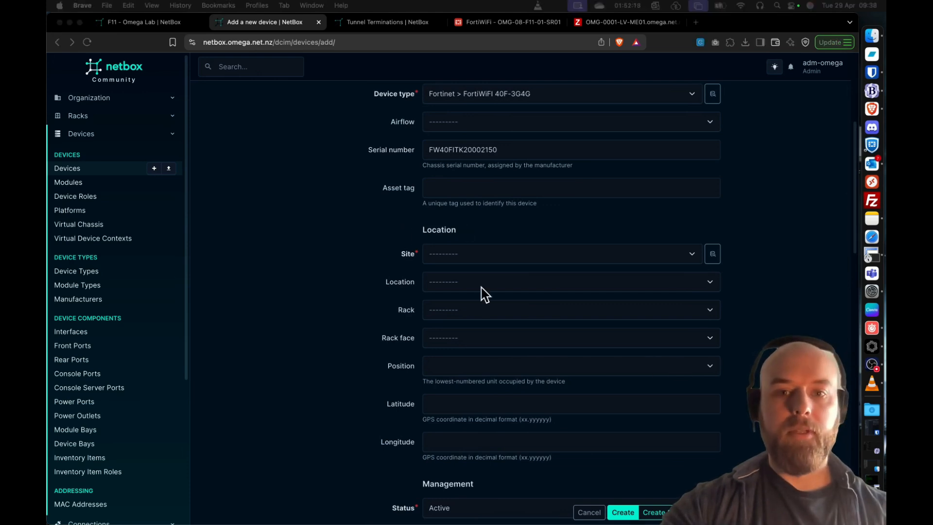
left_click(560, 255)
type("F11 - Omega Lab")
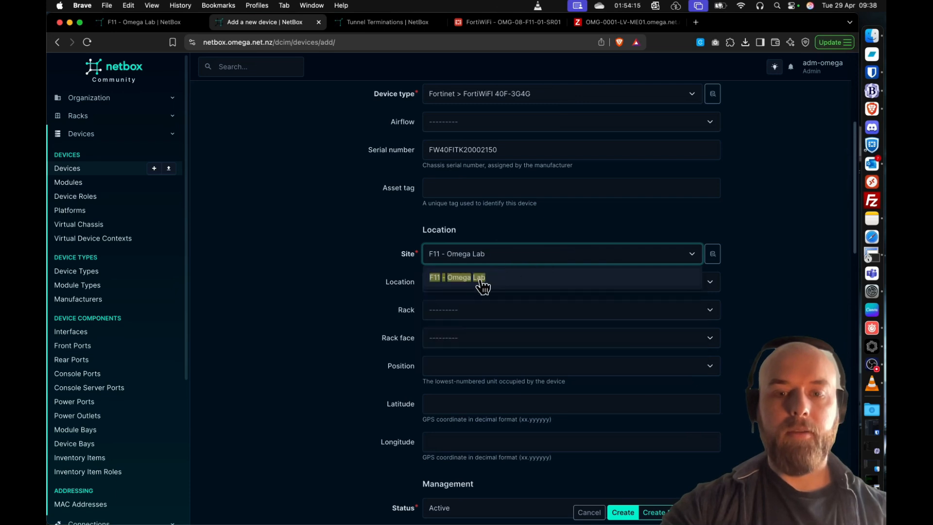
left_click(481, 281)
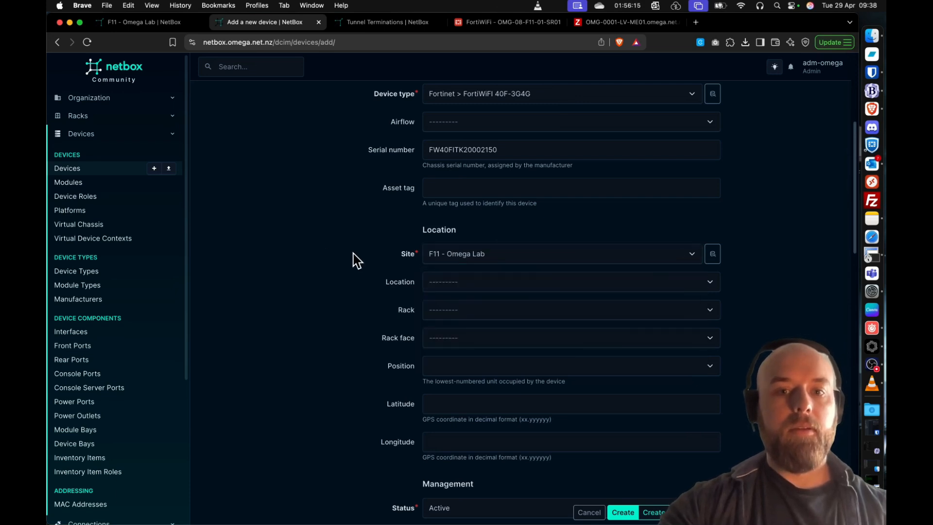
- Set the device's config template to FortiGate Firewall
scroll(354, 261, "down", 2)
scroll(354, 260, "down", 2)
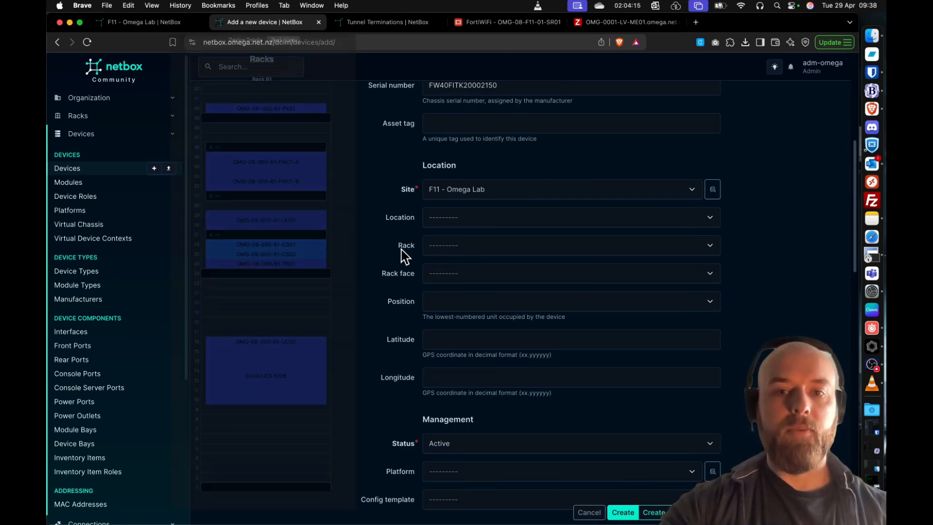
scroll(364, 248, "down", 1)
scroll(364, 247, "down", 2)
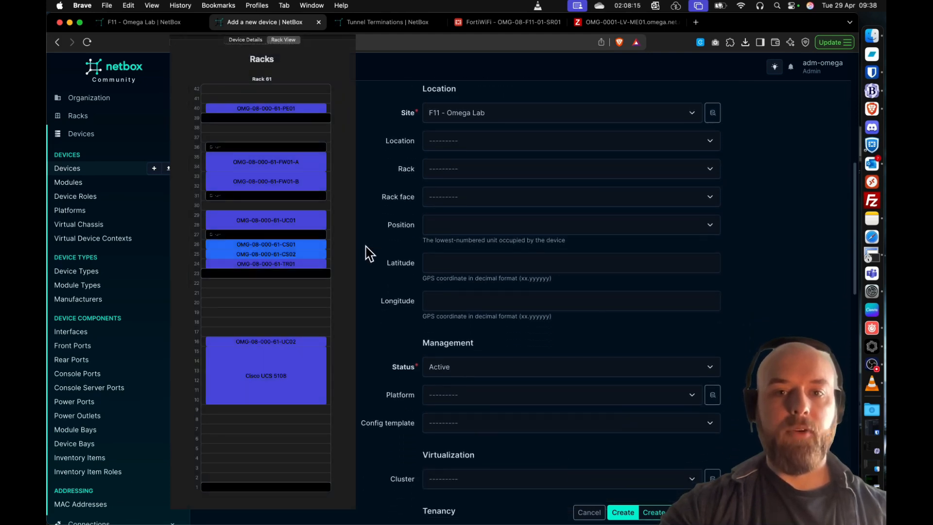
scroll(368, 253, "down", 3)
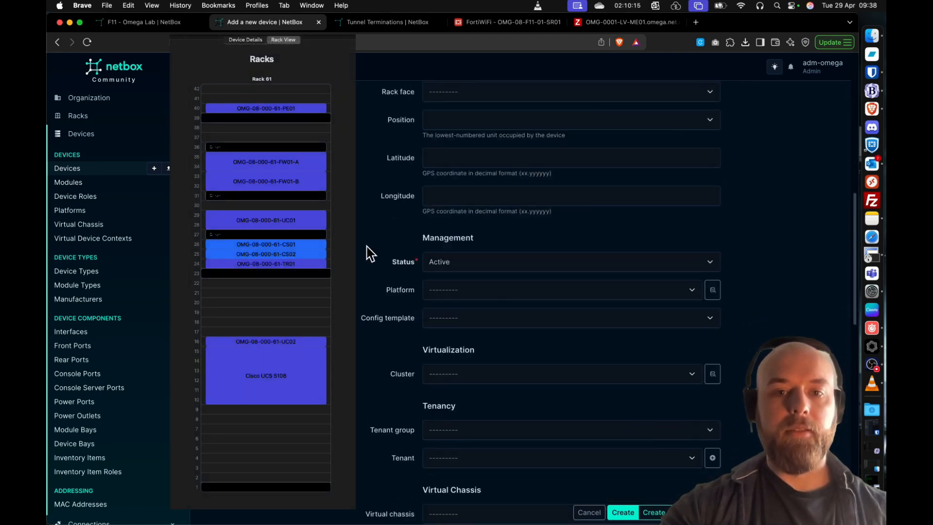
scroll(370, 253, "down", 1)
left_click(465, 288)
type("f")
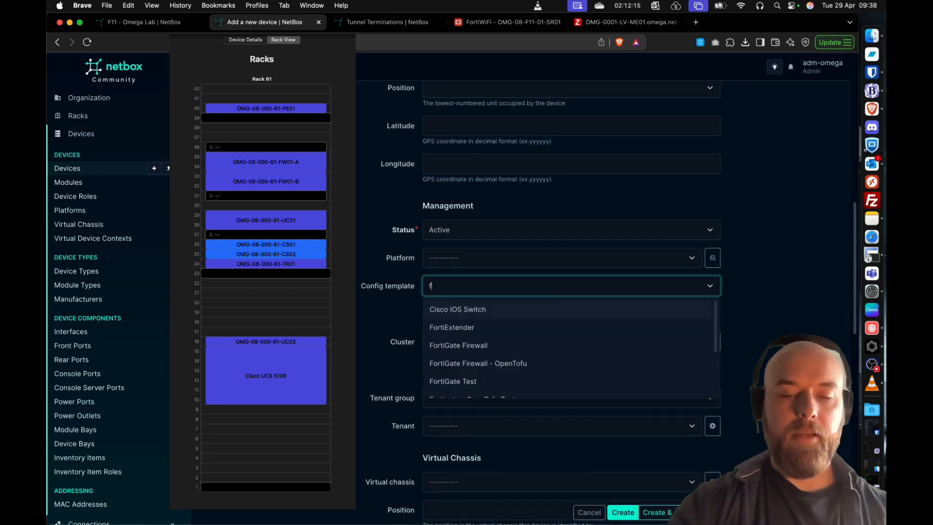
type("ori")
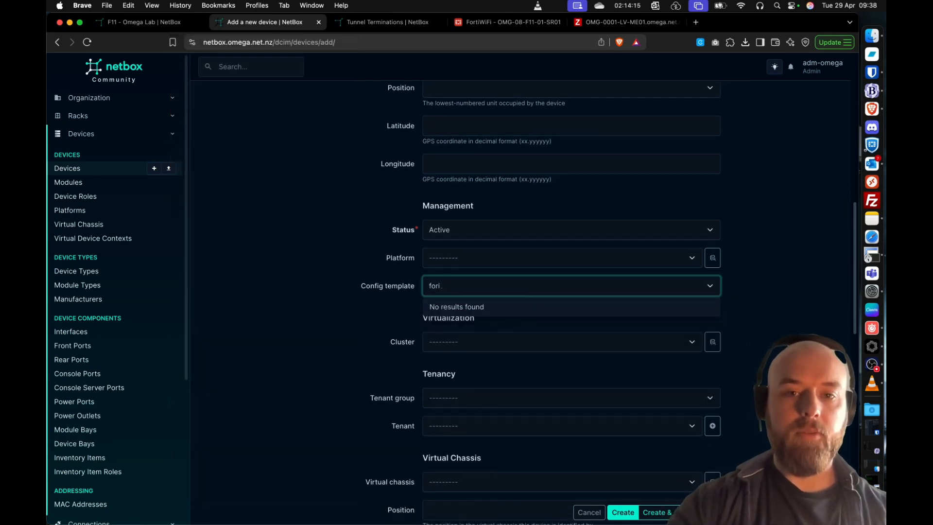
left_click(480, 330)
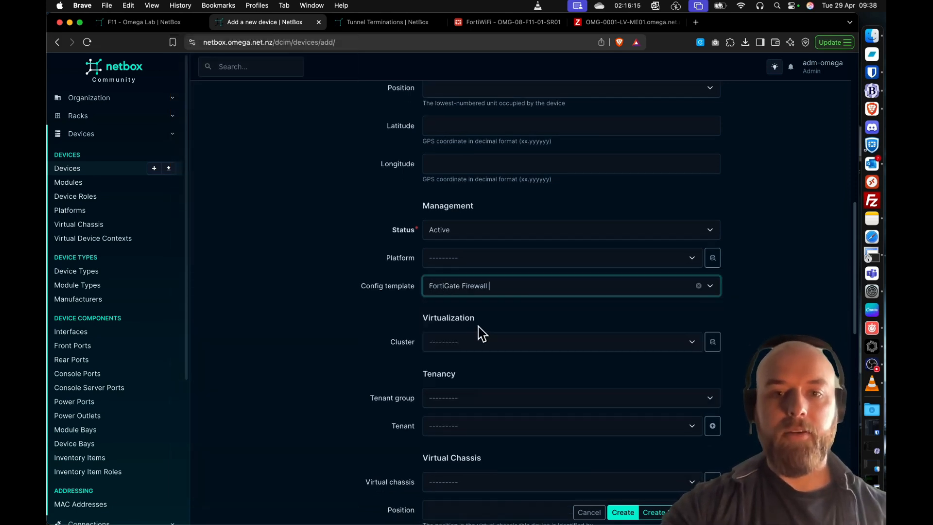
- Set the device's tenant group to Omega Networks Group and tenant to Omega Networks Lab, and create the device
scroll(326, 285, "down", 1)
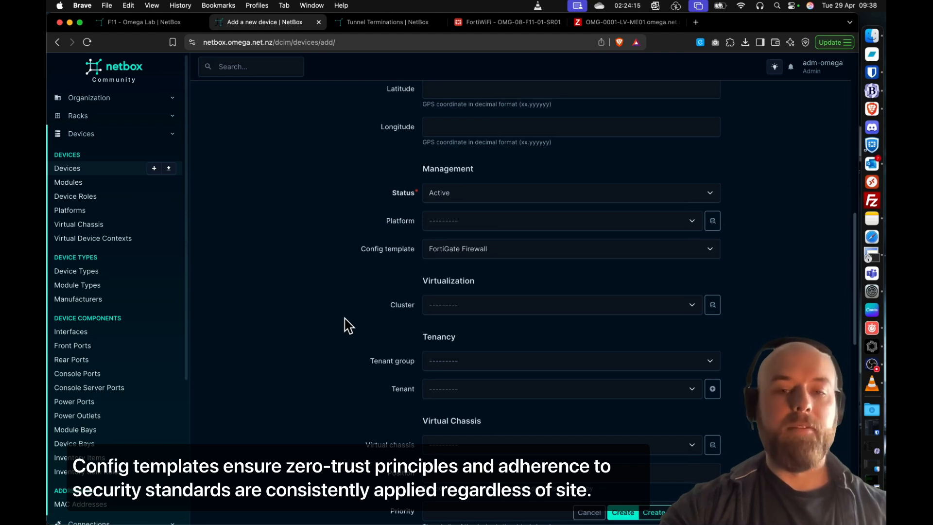
scroll(348, 325, "down", 1)
left_click(493, 335)
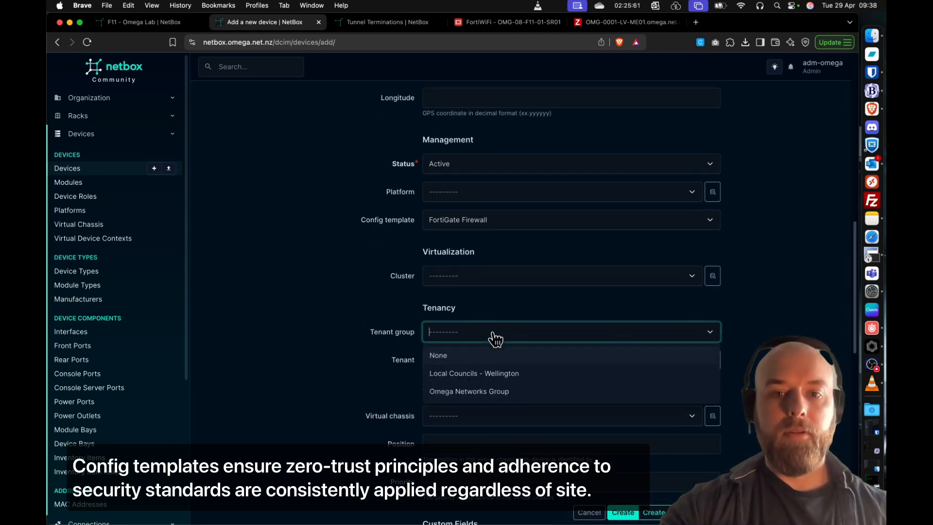
left_click(474, 388)
left_click(472, 365)
left_click(467, 414)
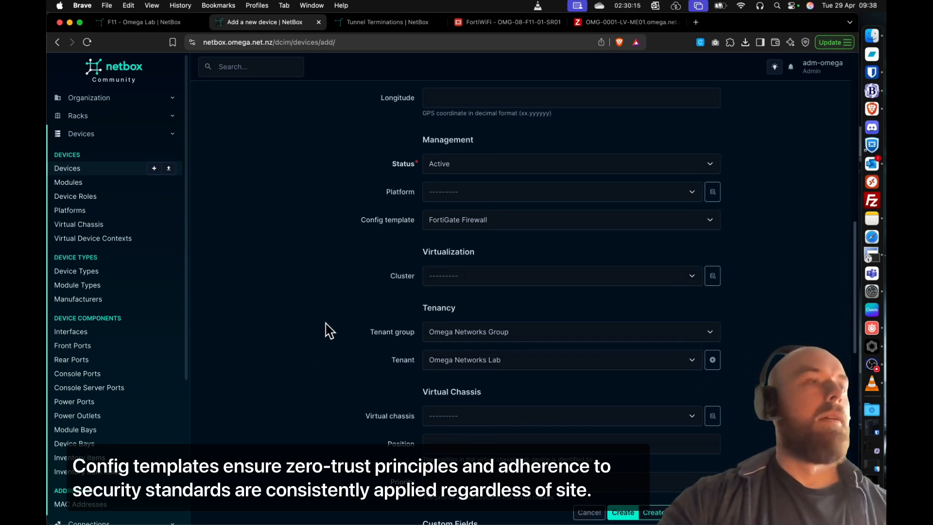
scroll(340, 340, "down", 1)
scroll(636, 451, "down", 1)
left_click(622, 512)
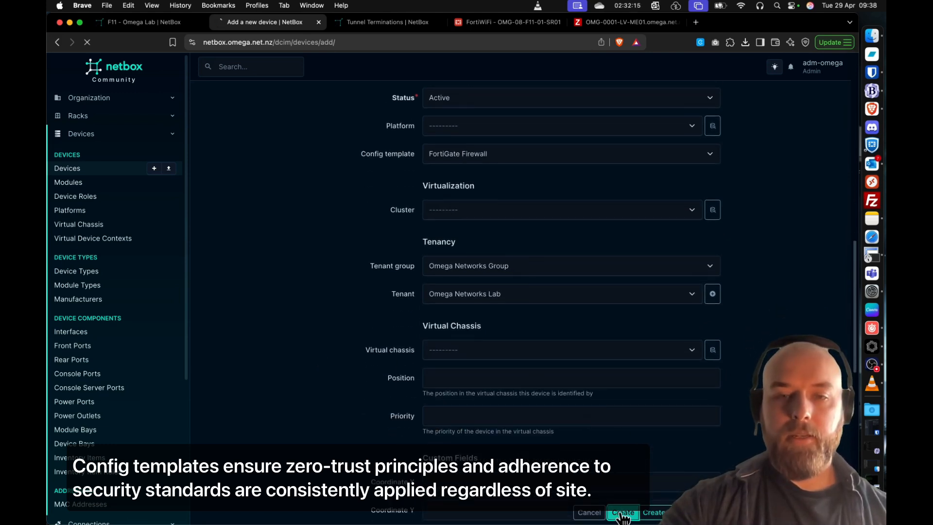
- Start a new virtual device context for the created router, named root with status Active
scroll(371, 286, "down", 6)
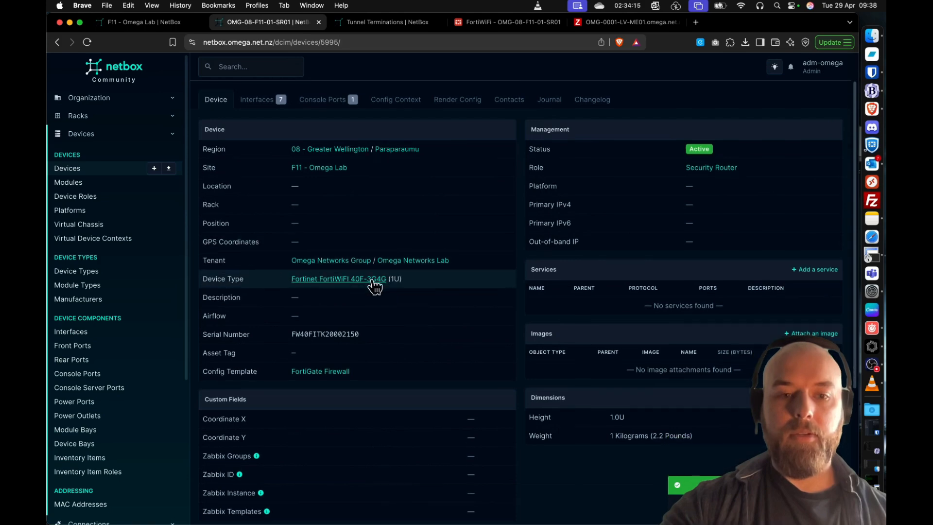
left_click(505, 440)
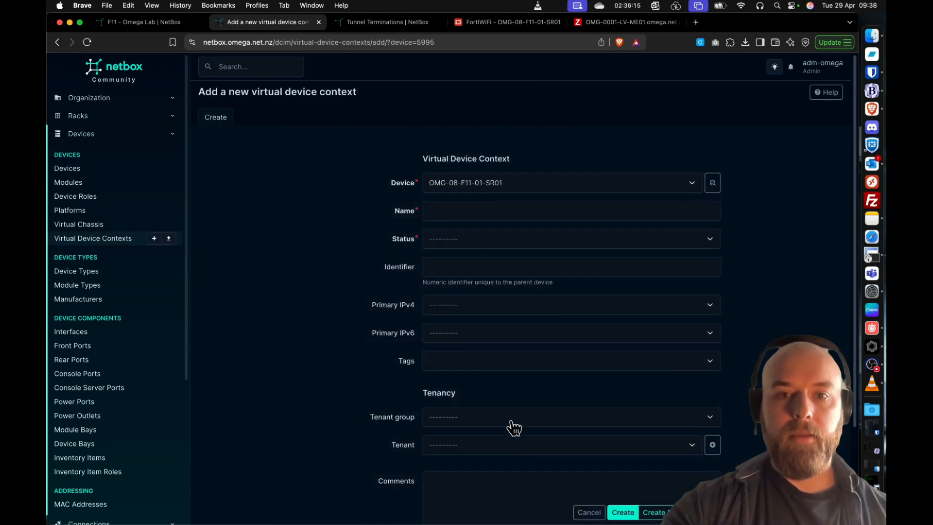
left_click(440, 209)
type("root")
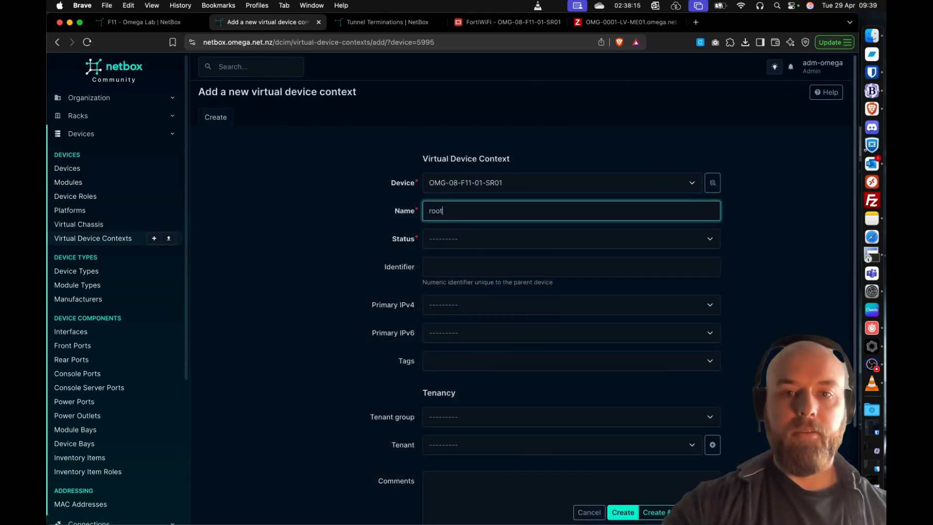
left_click(439, 241)
left_click(440, 261)
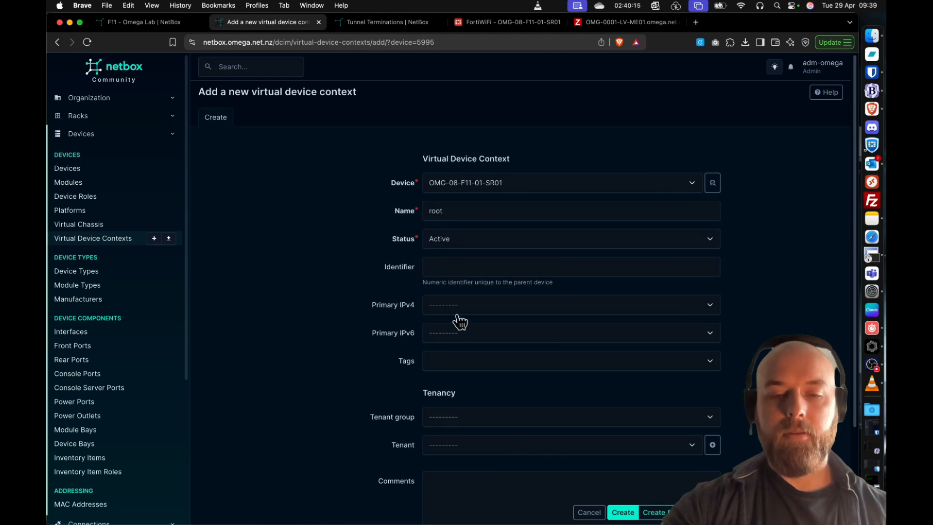
- Assign the root context to Omega Networks Group and tenant Omega Networks Lab, then create it and start another context
scroll(515, 331, "down", 3)
left_click(481, 300)
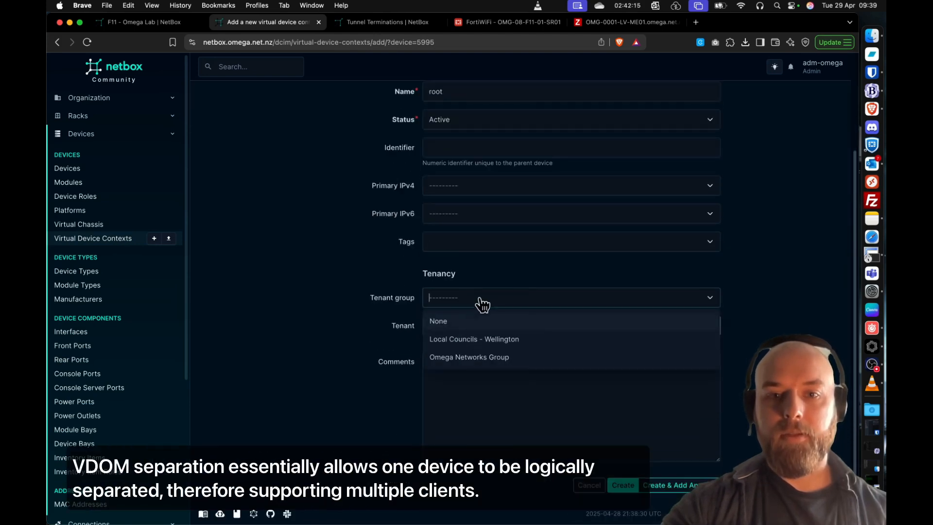
left_click(474, 358)
left_click(485, 333)
left_click(489, 380)
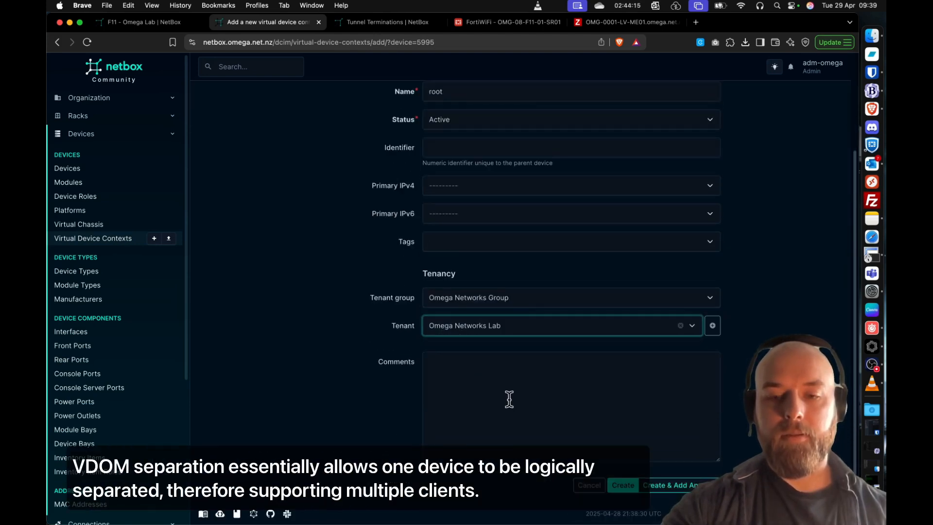
left_click(660, 488)
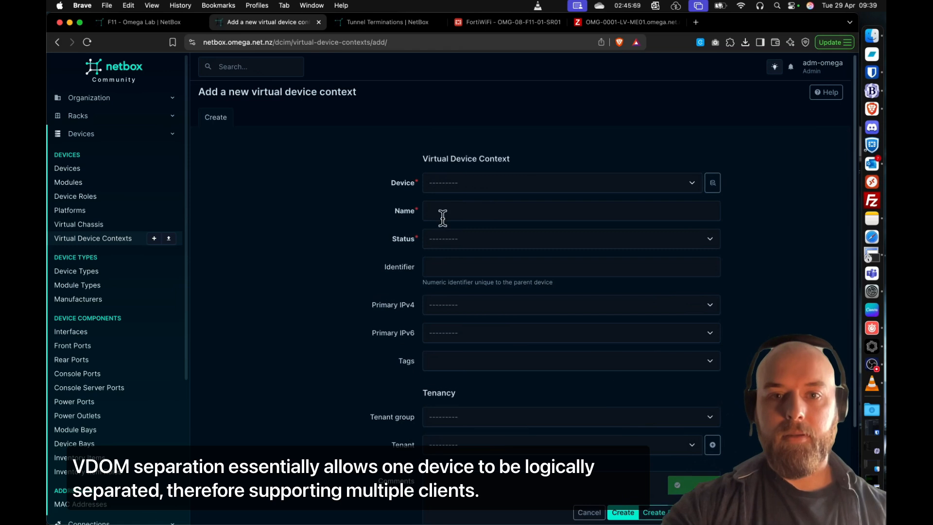
- Set the second virtual device context's device to OMG-08-F11-01-SR01, its name to Client-FF and its status to Active
left_click(465, 190)
type("f11")
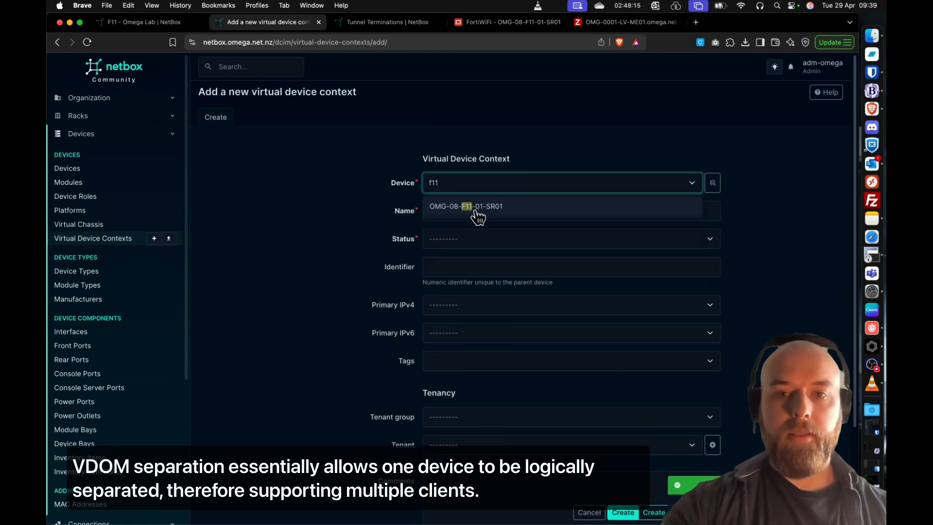
left_click(475, 215)
left_click(479, 213)
type("Client-F")
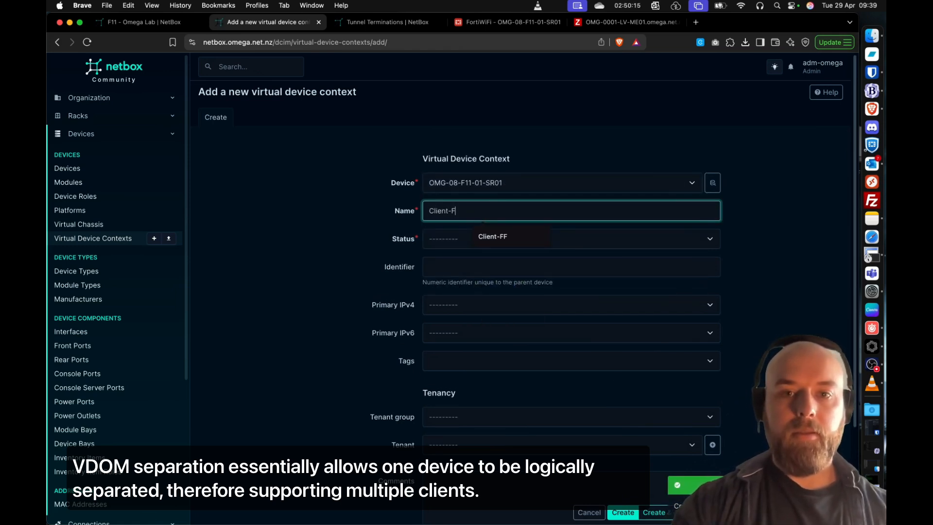
type("F")
left_click(285, 246)
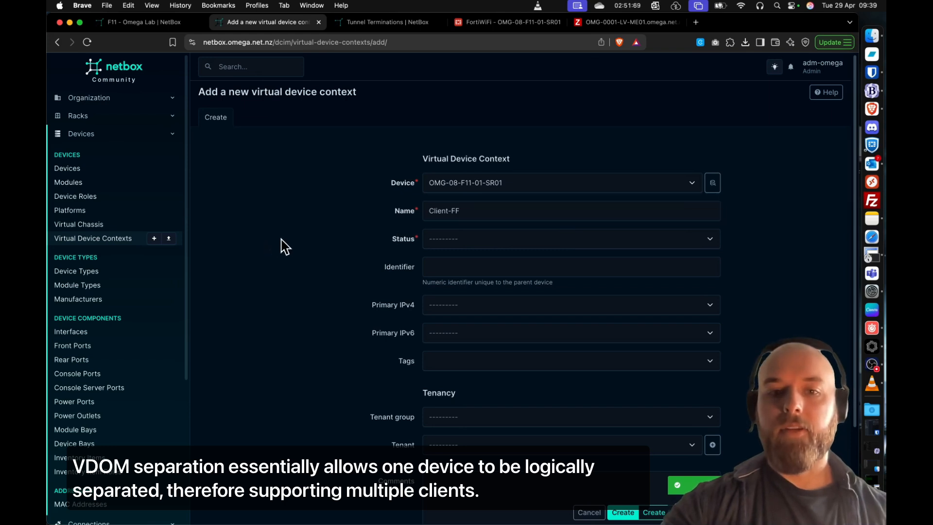
left_click(501, 242)
left_click(475, 261)
- Assign the Client-FF context to Omega Networks Group and tenant Omega Networks Lab, and create it
scroll(506, 283, "down", 1)
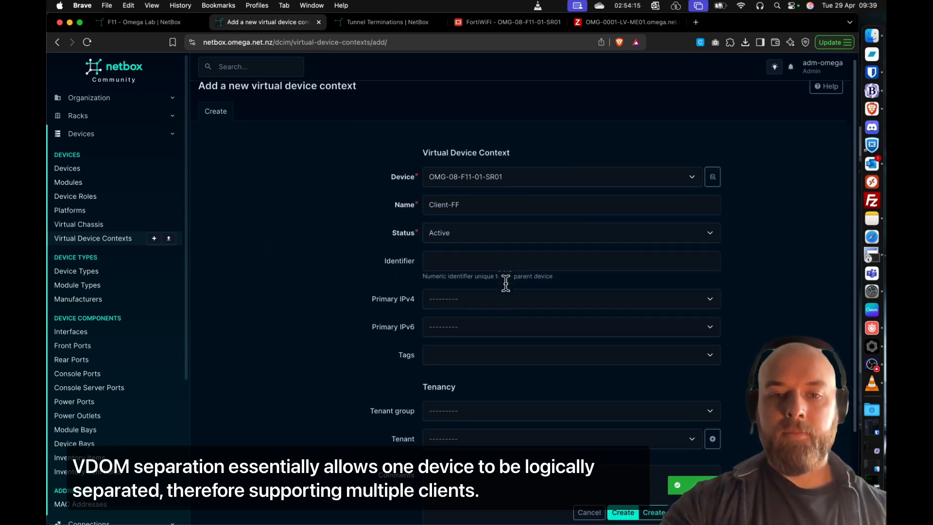
scroll(505, 283, "down", 2)
left_click(466, 375)
left_click(495, 434)
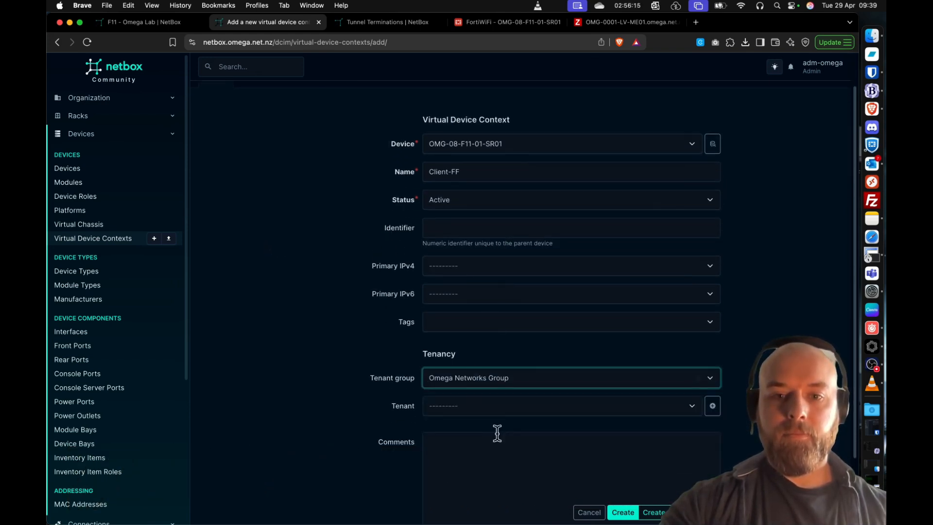
left_click(508, 410)
left_click(510, 444)
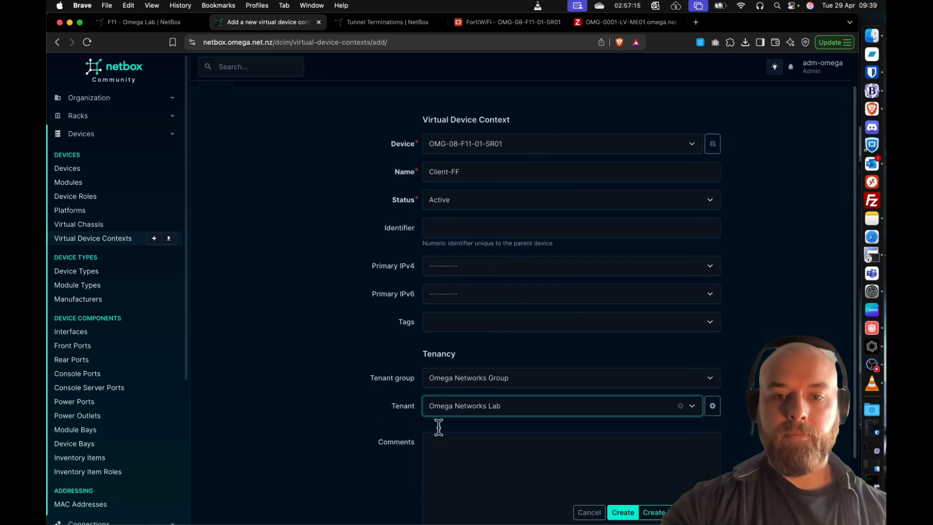
left_click(636, 513)
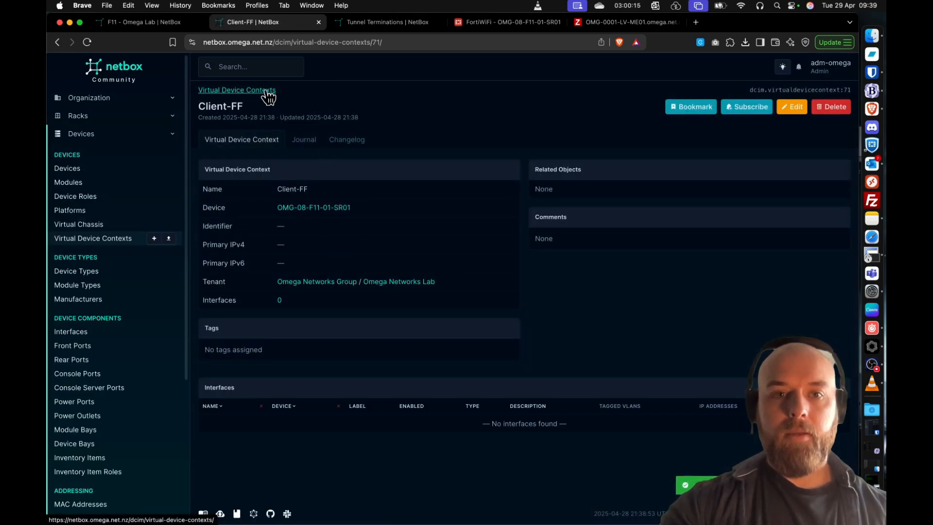
- Bulk-edit all interfaces of OMG-08-F11-01-SR01 to assign them to the root virtual device context
left_click(333, 208)
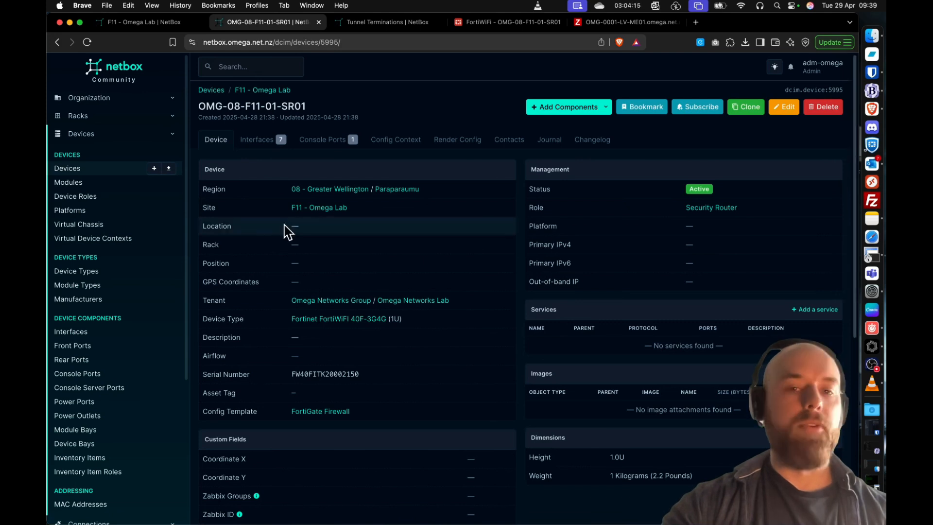
left_click(258, 146)
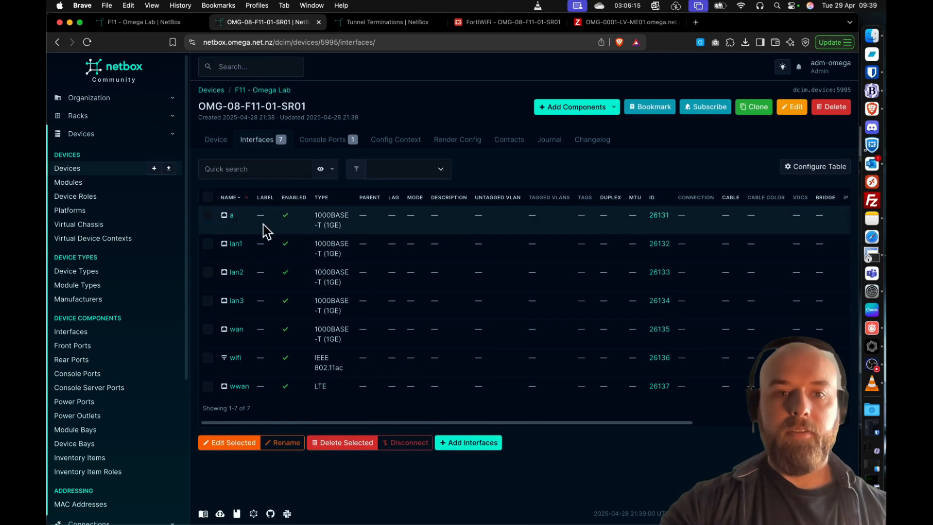
left_click(207, 197)
left_click(249, 448)
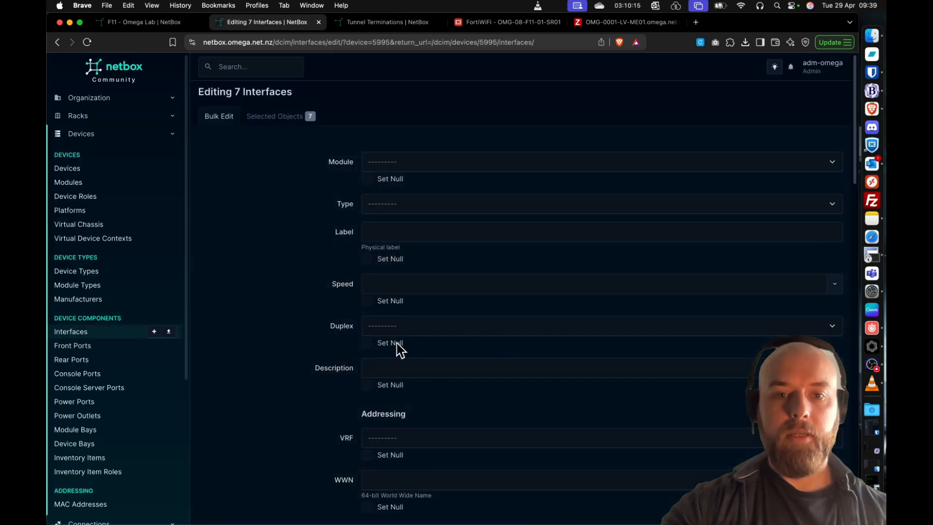
scroll(489, 344, "down", 5)
left_click(437, 327)
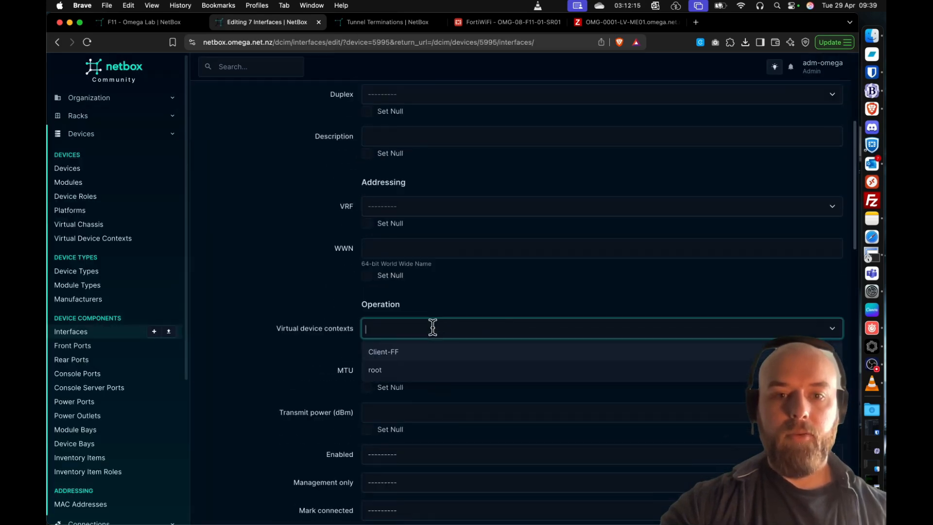
left_click(426, 371)
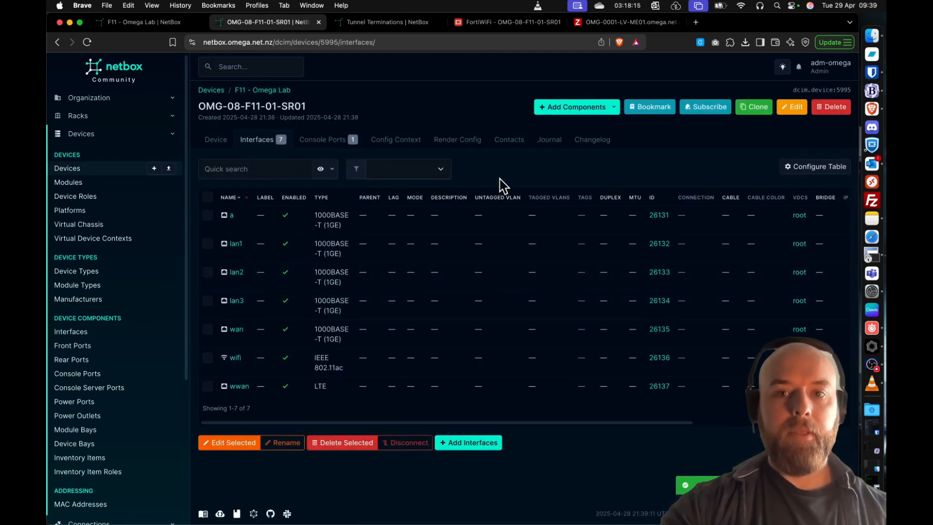
- Start a new interface on OMG-08-F11-01-SR01 named lab-spk_tun1 with type Virtual
left_click(575, 110)
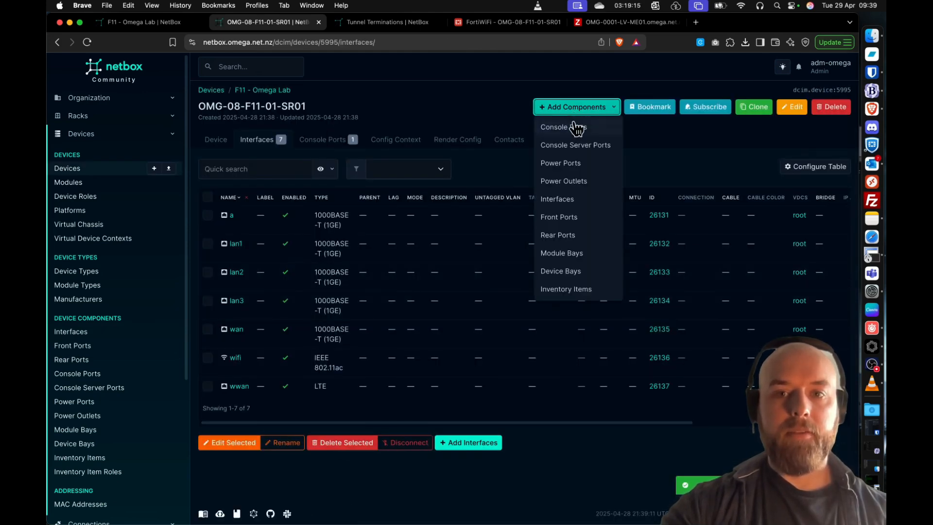
left_click(571, 201)
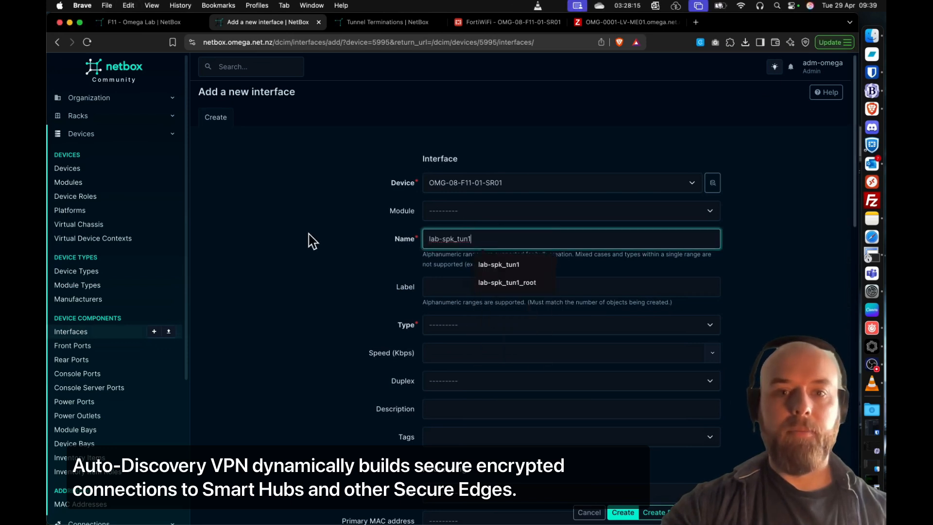
left_click(318, 236)
scroll(327, 234, "down", 1)
left_click(454, 311)
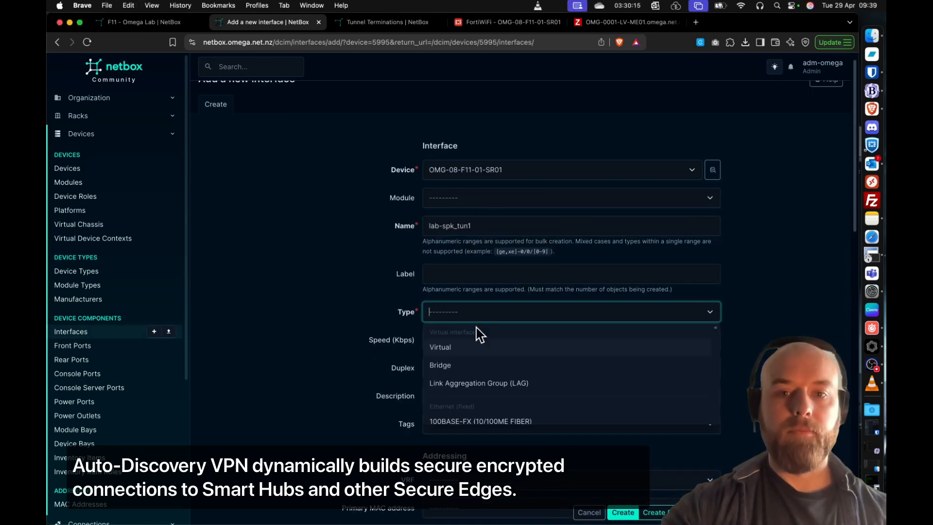
left_click(468, 345)
- Tag the lab-spk_tun1 interface with omega-zone and ping
scroll(340, 293, "down", 5)
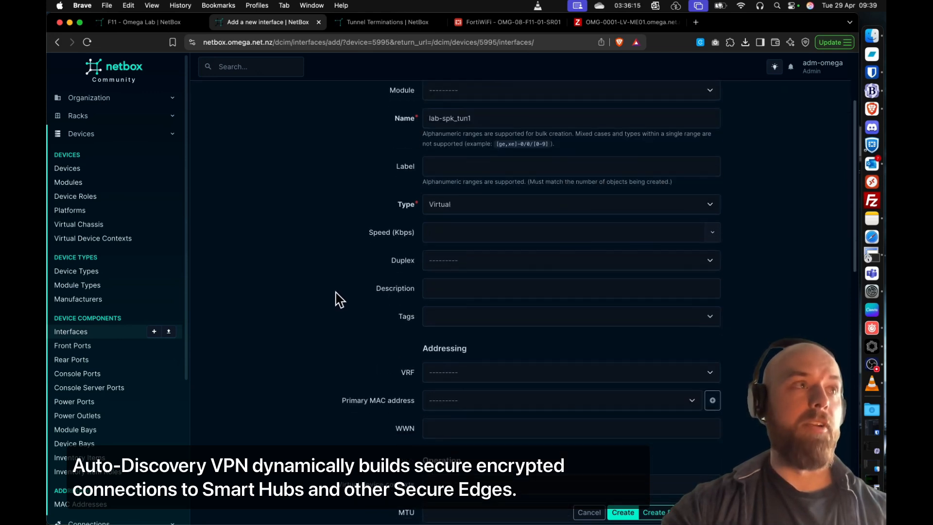
left_click(462, 314)
type("omega")
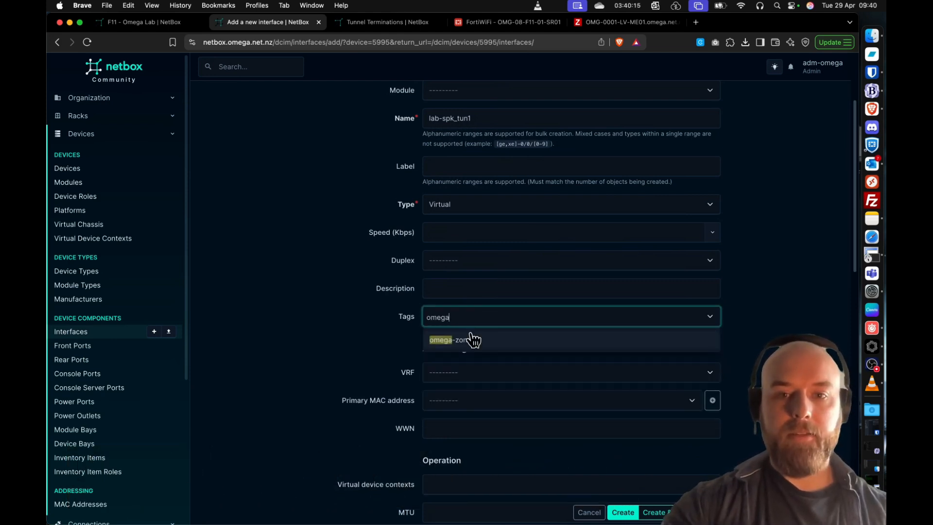
left_click(473, 339)
type("ping")
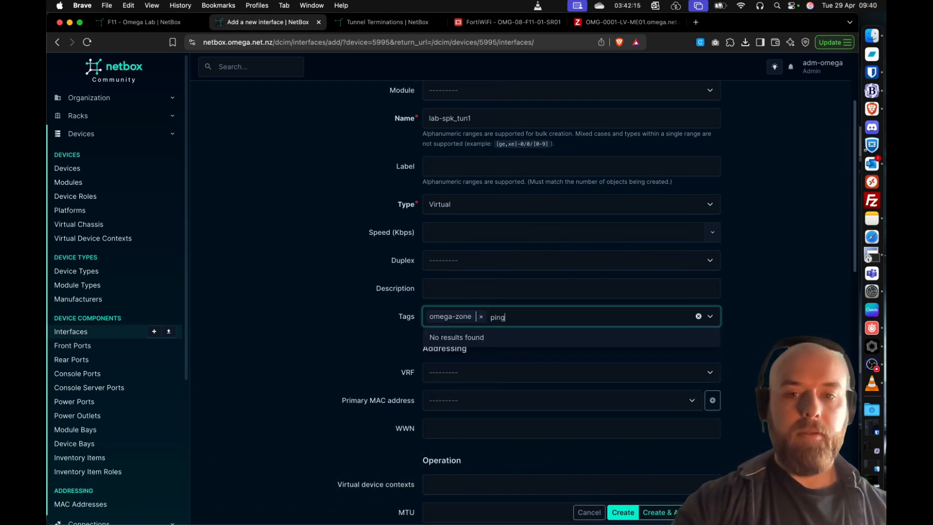
left_click(465, 339)
left_click(368, 316)
- Assign lab-spk_tun1 to the root virtual device context with wwan as parent interface, and create it
scroll(388, 313, "down", 3)
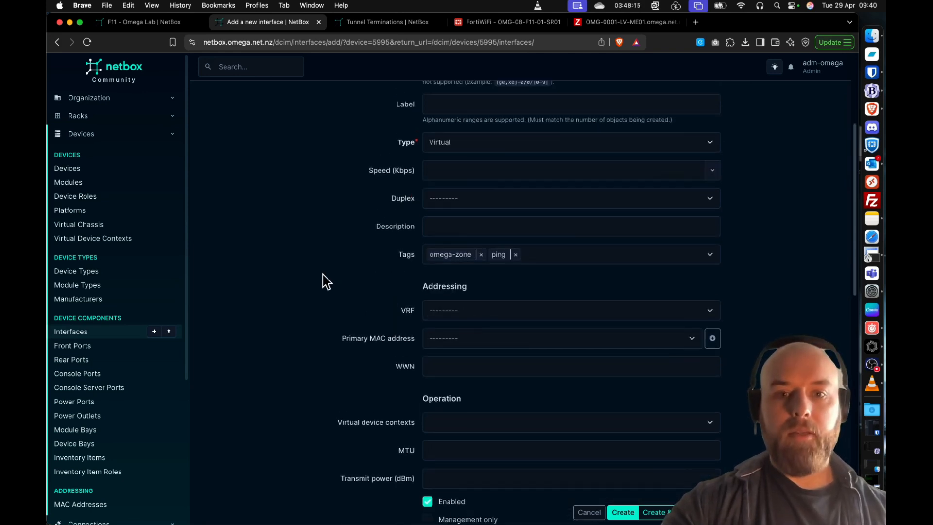
scroll(325, 280, "up", 1)
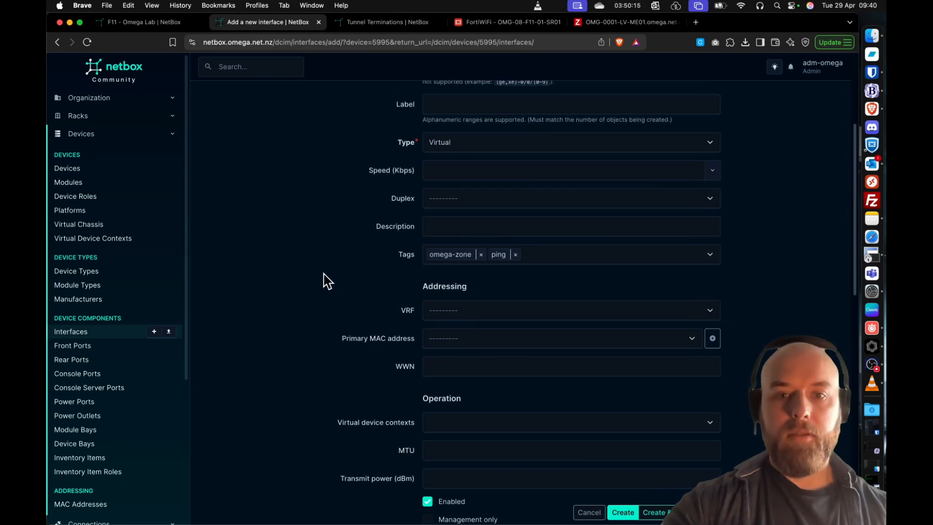
left_click(483, 425)
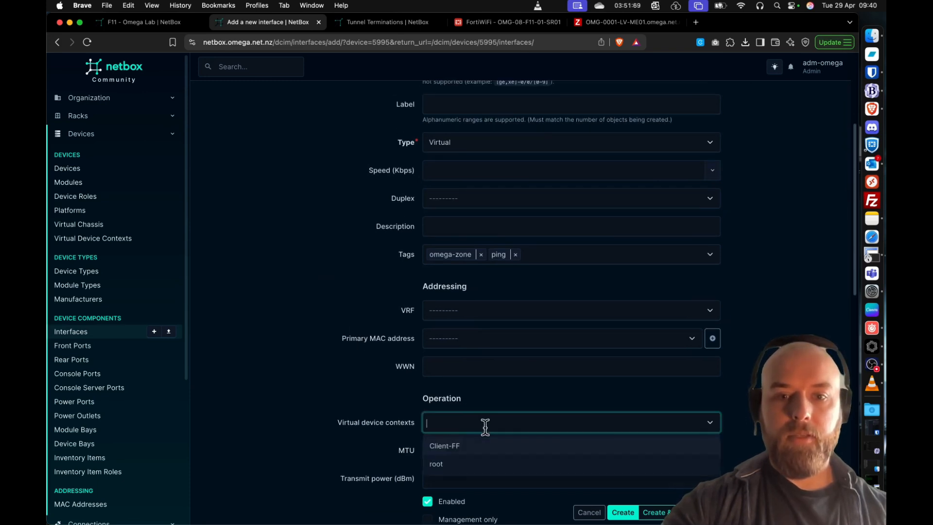
left_click(445, 444)
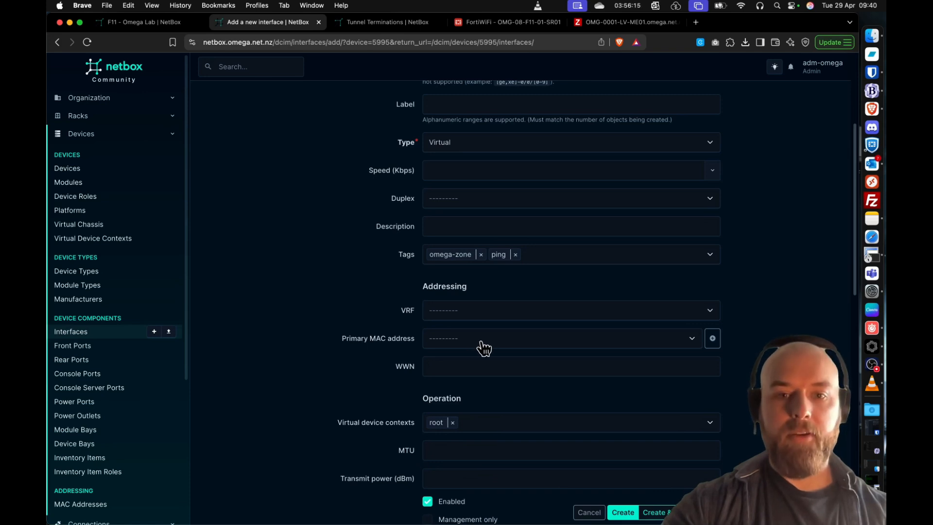
scroll(485, 346, "down", 15)
left_click(461, 375)
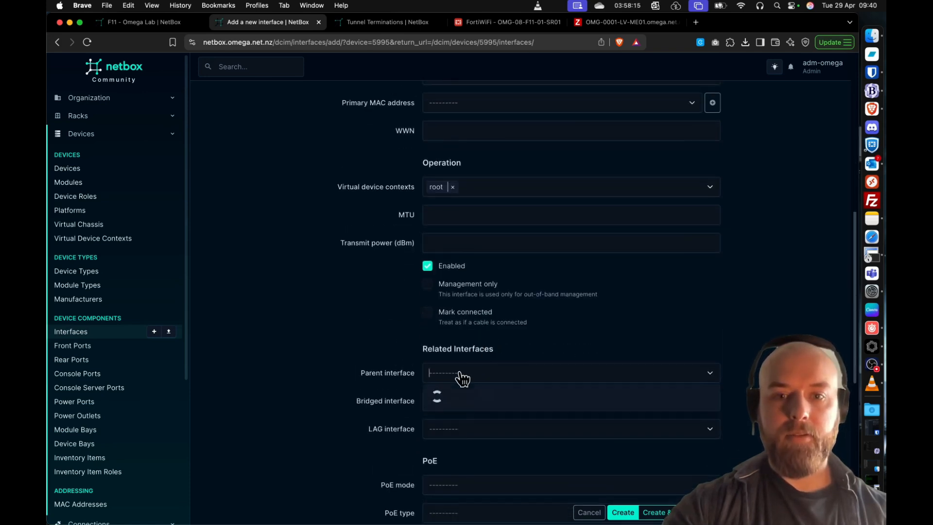
type("ww")
left_click(457, 394)
left_click(318, 334)
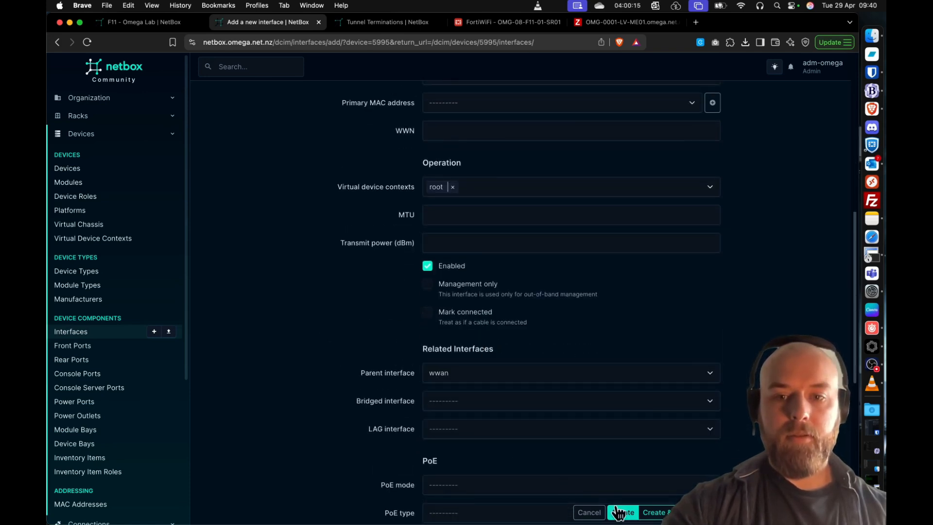
left_click(621, 514)
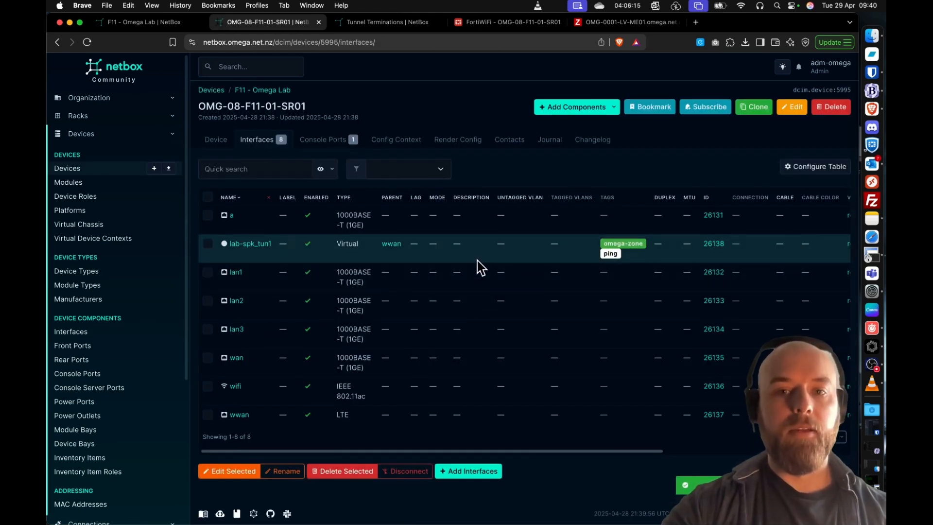
- Start another interface on the router named lab-spk_tun2 with type Virtual
left_click(615, 108)
left_click(567, 197)
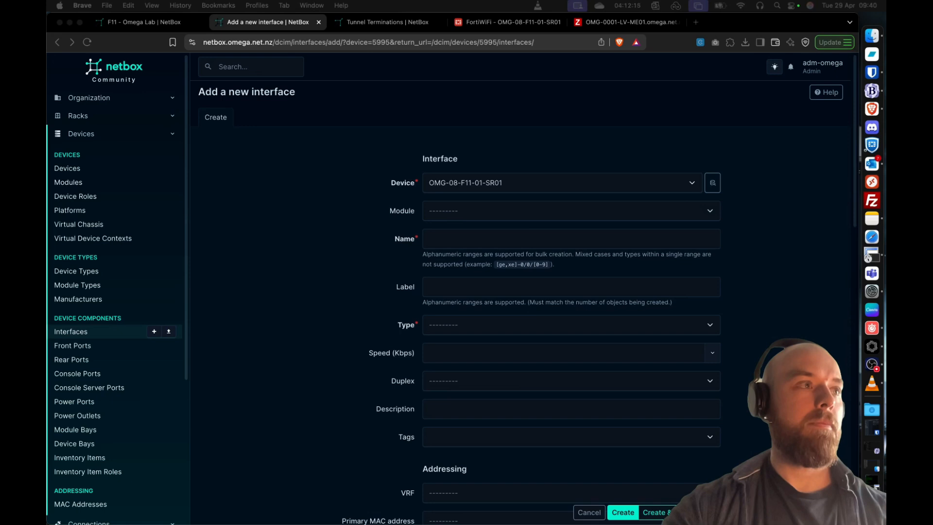
left_click(448, 238)
type("lab-spk_tun2")
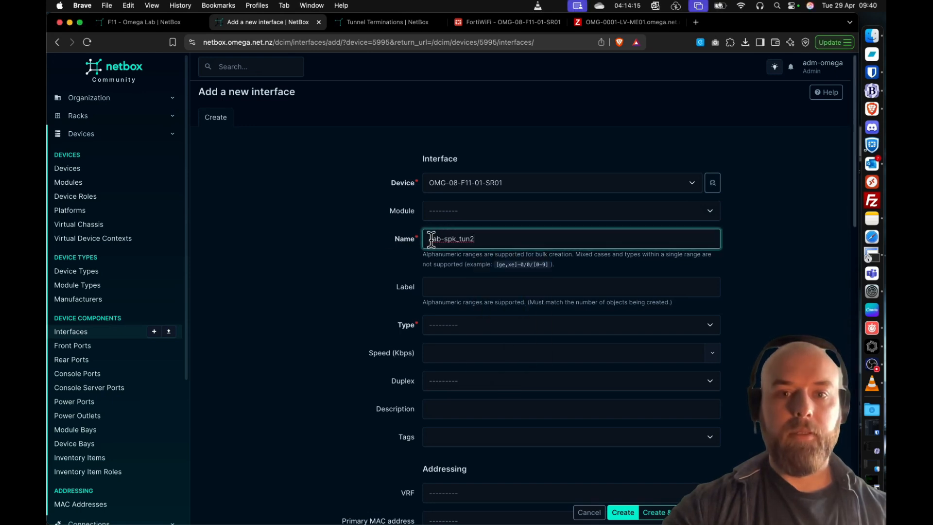
left_click(431, 239)
key("BackSpace")
left_click(514, 286)
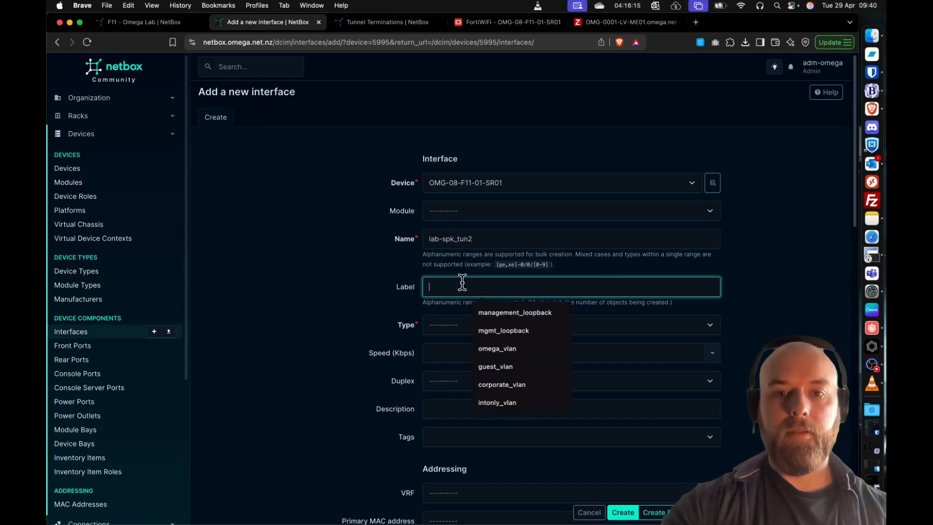
left_click(312, 275)
left_click(461, 329)
left_click(456, 359)
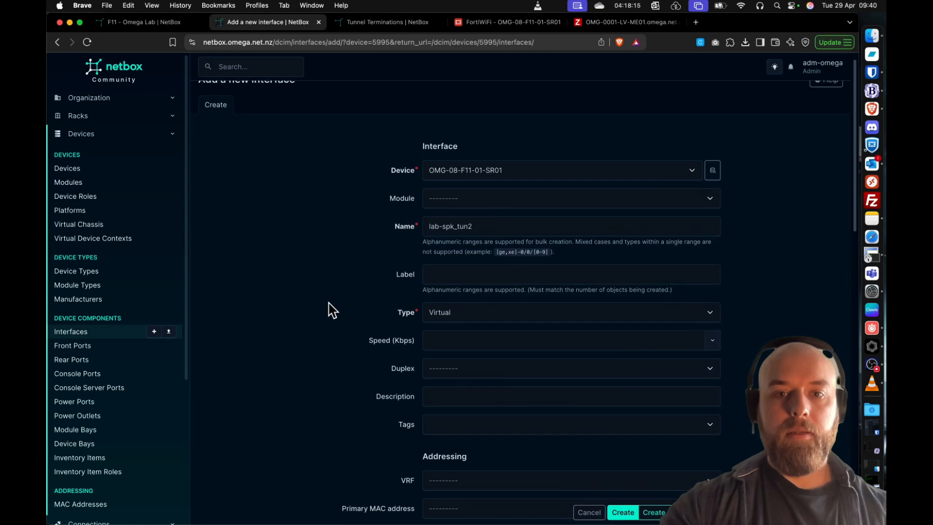
- Tag the lab-spk_tun2 interface with wan-pri-sdwz and ping
scroll(328, 309, "down", 2)
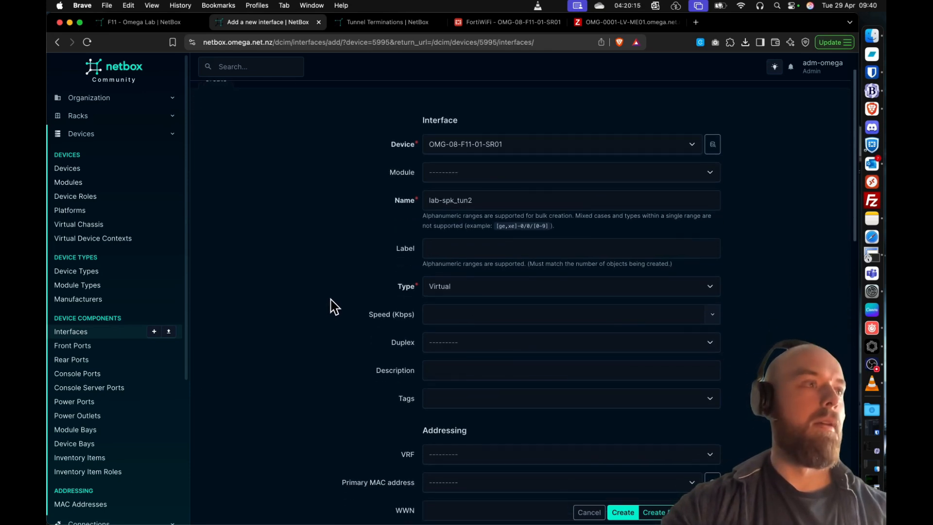
scroll(335, 308, "down", 1)
left_click(475, 385)
type("wan-")
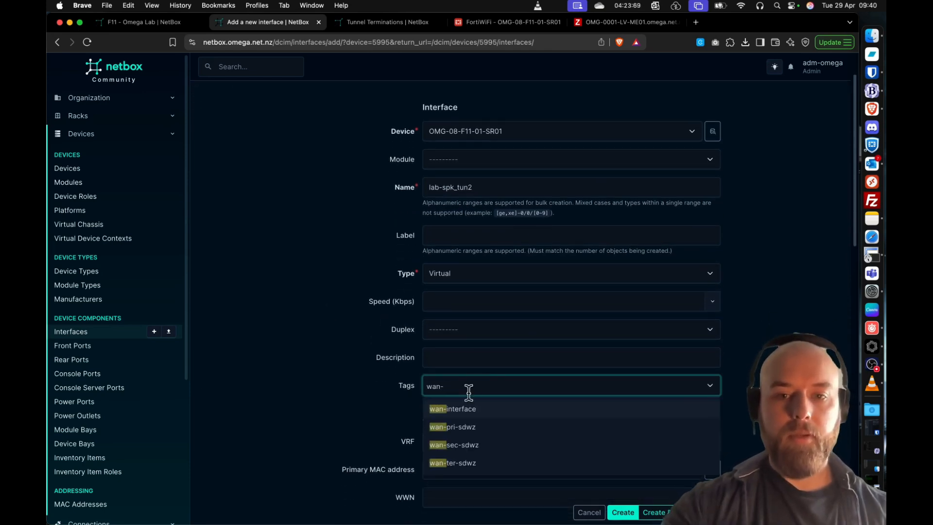
left_click(483, 428)
key("BackSpace")
key("BackSpace")
key("BackSpace")
key("BackSpace")
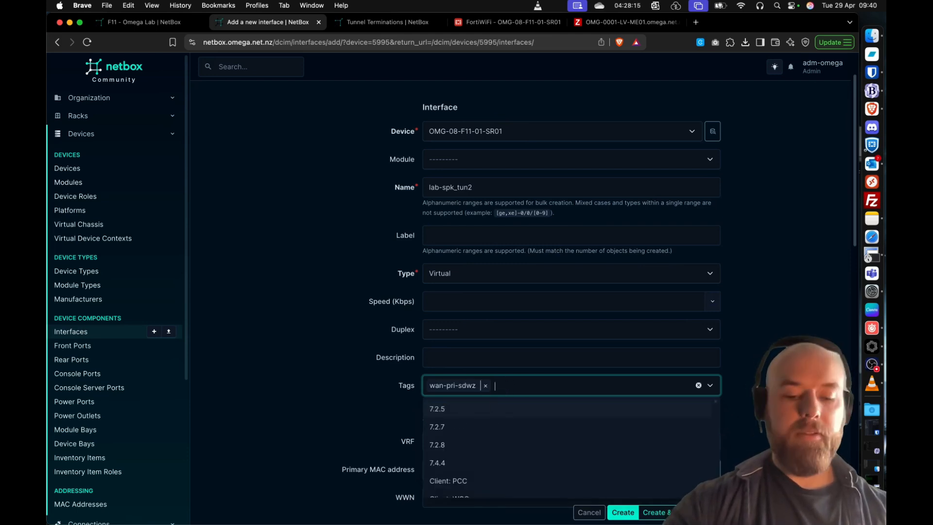
type("ping")
left_click(492, 408)
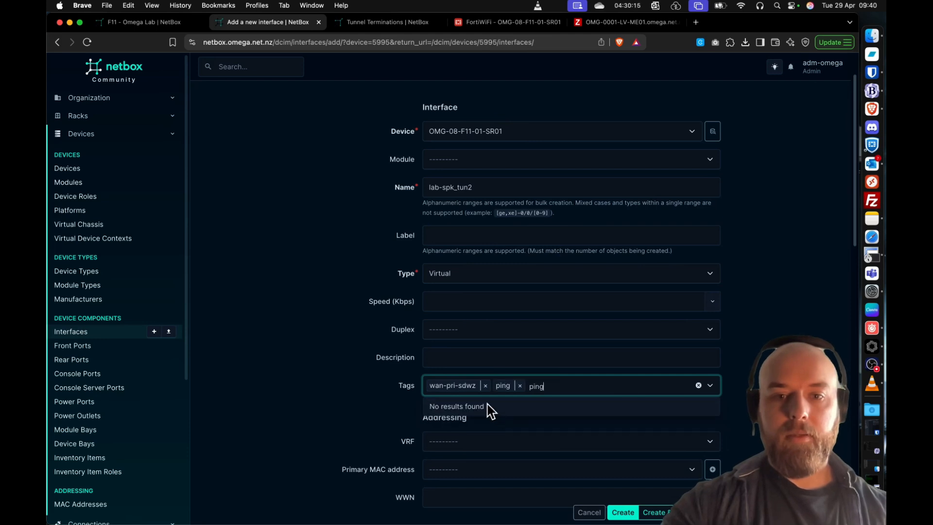
left_click(386, 391)
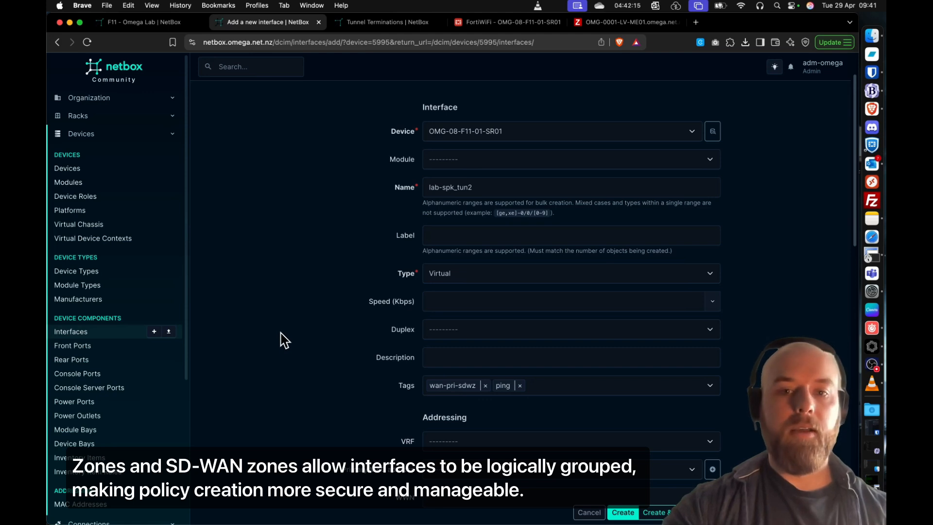
- Assign lab-spk_tun2 to the Client-FF virtual device context with wan as parent interface, and create it
scroll(285, 342, "down", 3)
scroll(285, 340, "down", 2)
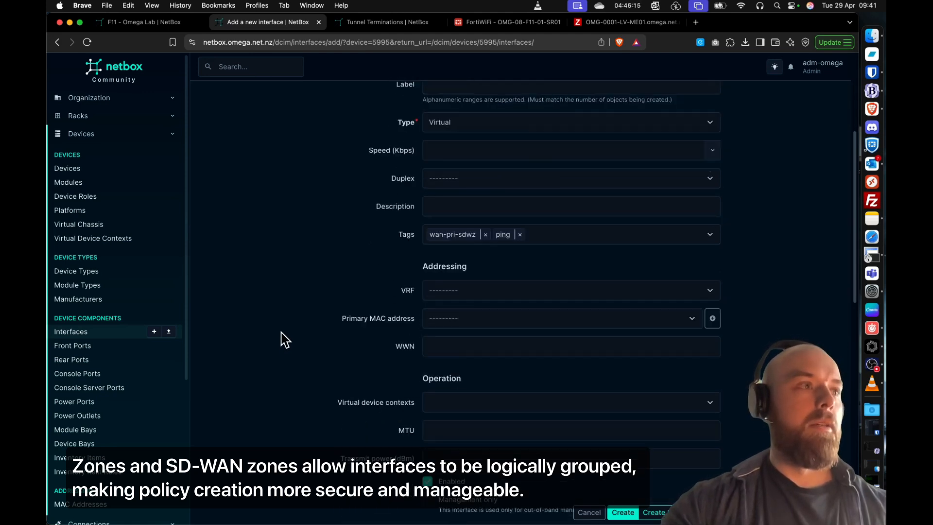
left_click(451, 393)
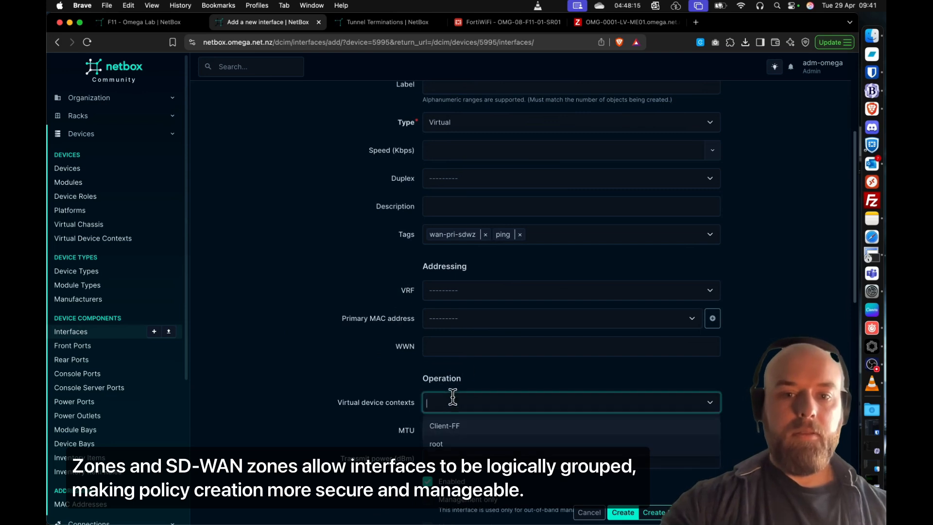
left_click(477, 427)
left_click(357, 374)
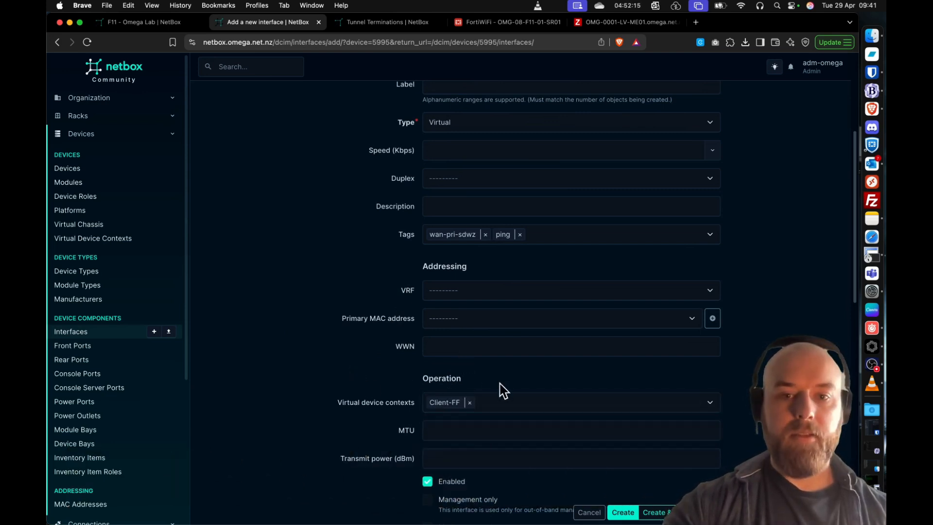
scroll(503, 389, "down", 5)
left_click(474, 374)
type("wan")
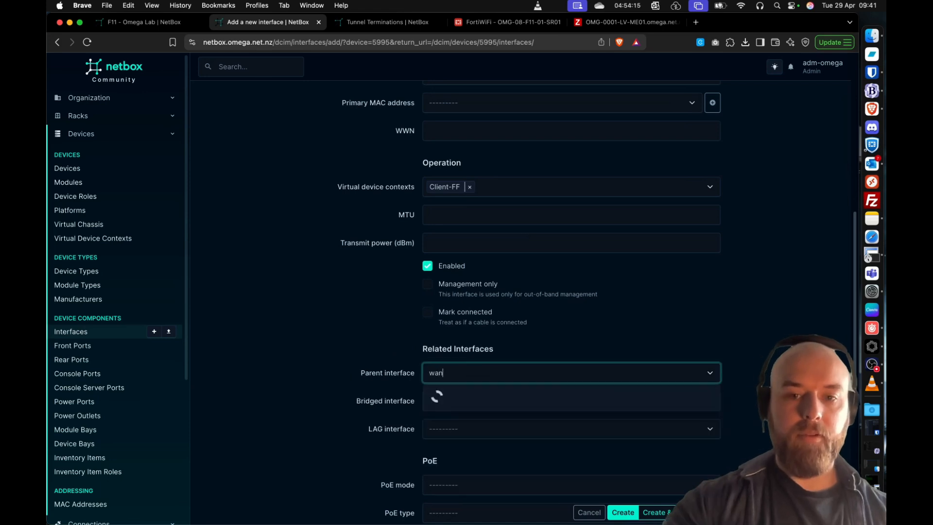
left_click(466, 396)
scroll(439, 380, "down", 3)
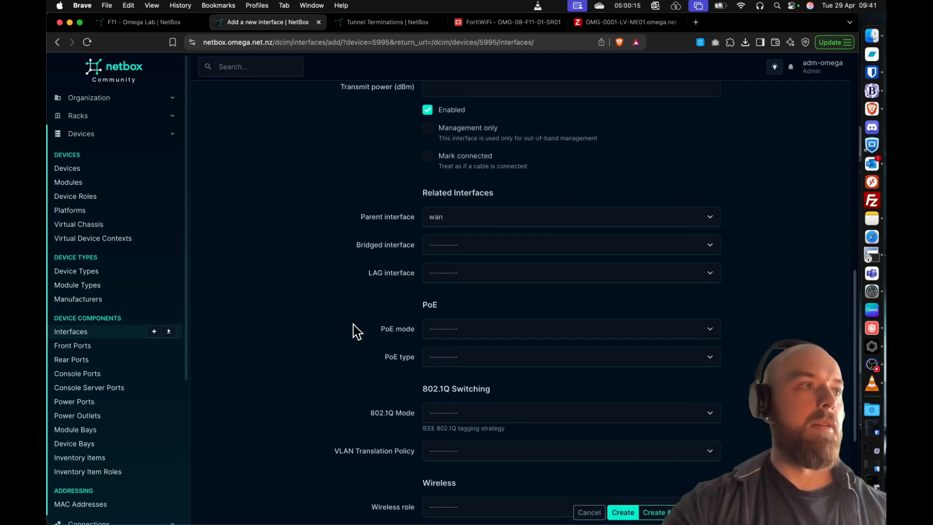
left_click(623, 512)
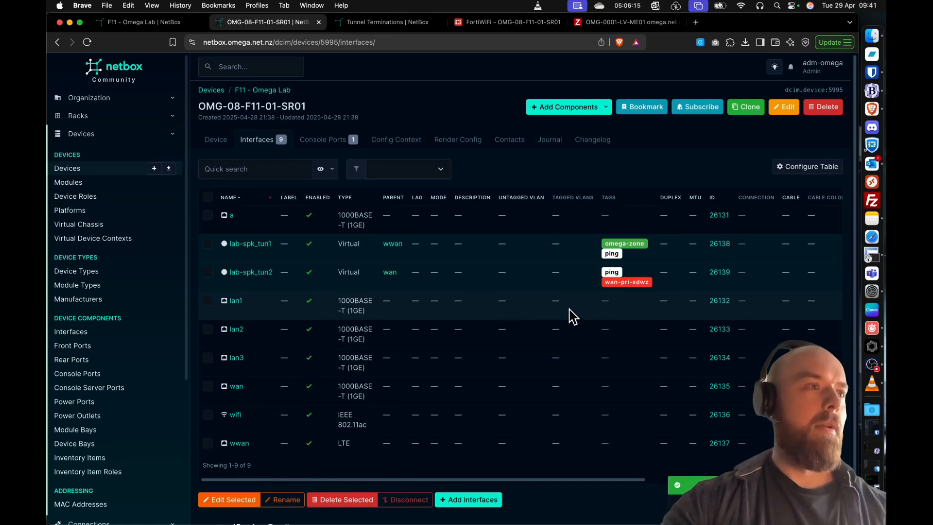
- Create the IP address 10.200.255.1/32 on the lab-spk_tun1 interface in VRF 2 - OMG - Overlay
scroll(591, 275, "right", 10)
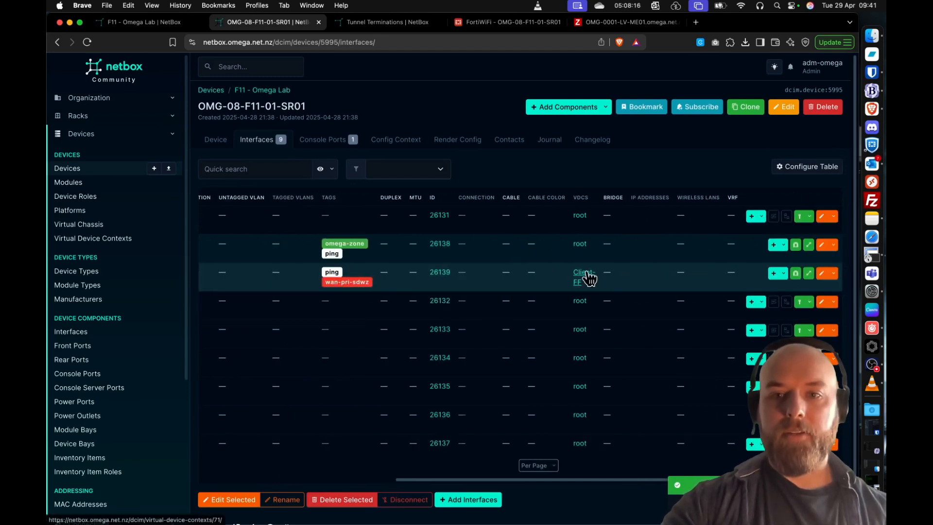
left_click(779, 244)
left_click(753, 267)
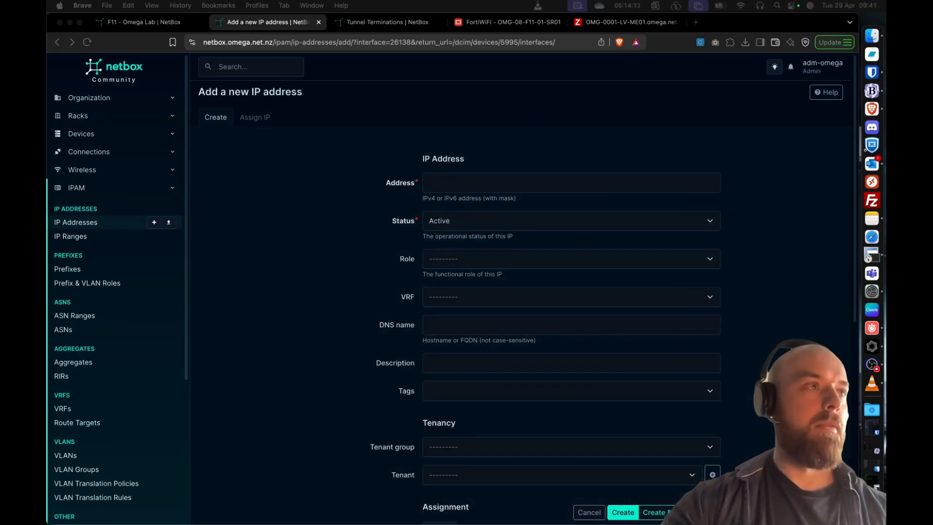
left_click(516, 182)
type("10.200.255.1/32")
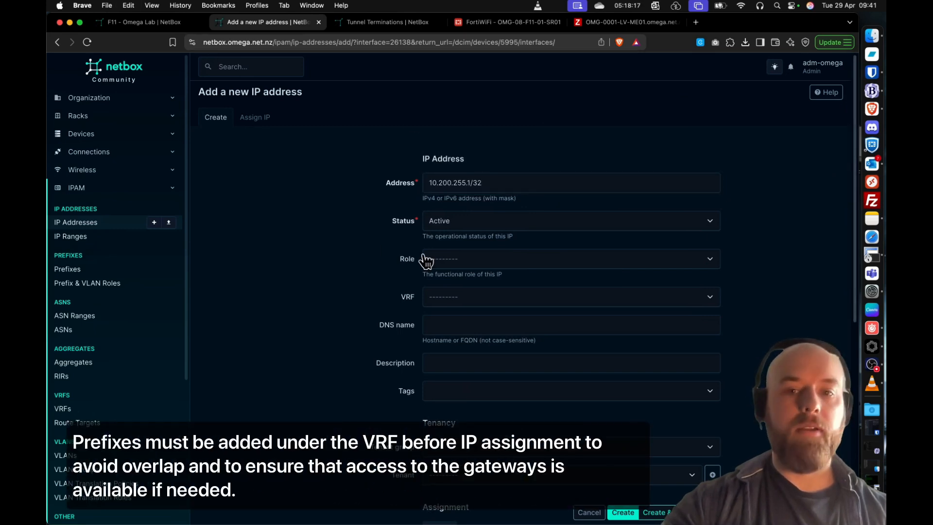
left_click(469, 299)
type("2")
left_click(463, 325)
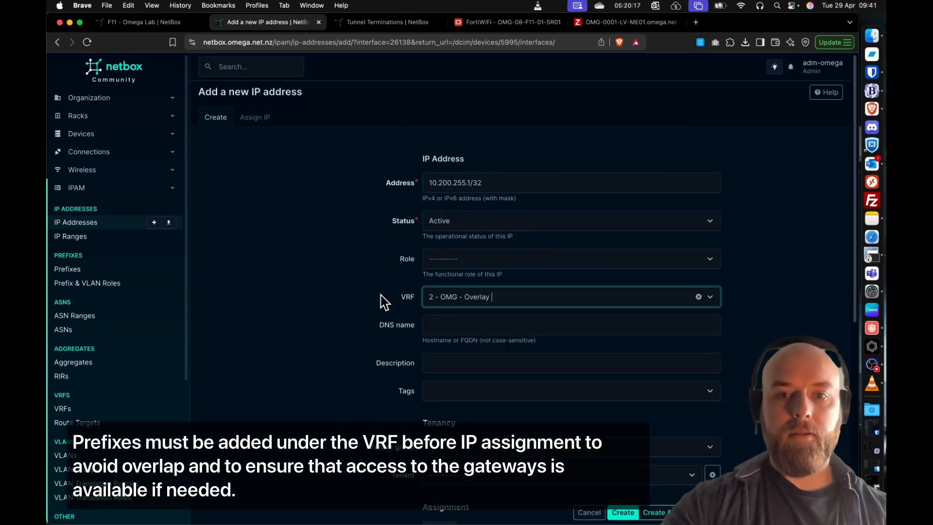
scroll(335, 294, "down", 3)
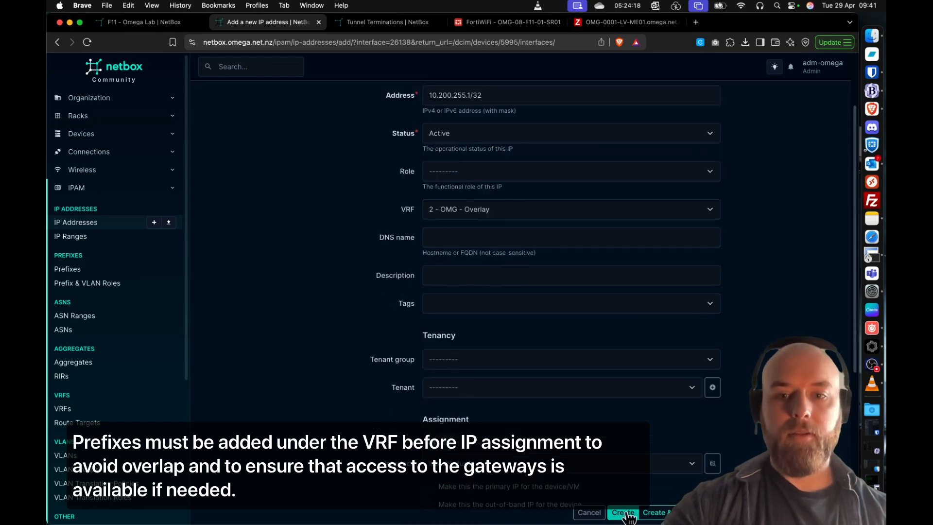
left_click(624, 513)
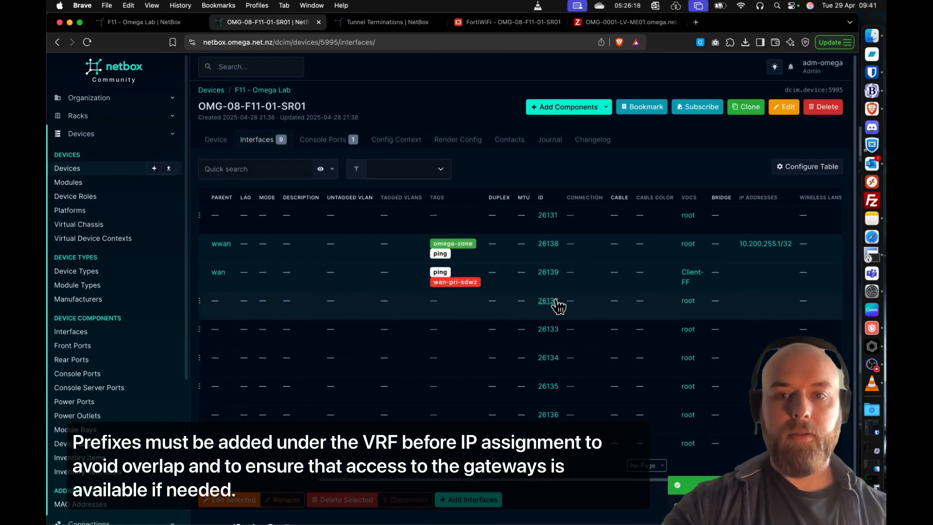
- Create the IP address 10.200.255.100/32 on the lab-spk_tun2 interface in VRF 2 - OMG - Overlay
scroll(556, 300, "right", 2)
left_click(832, 273)
left_click(787, 296)
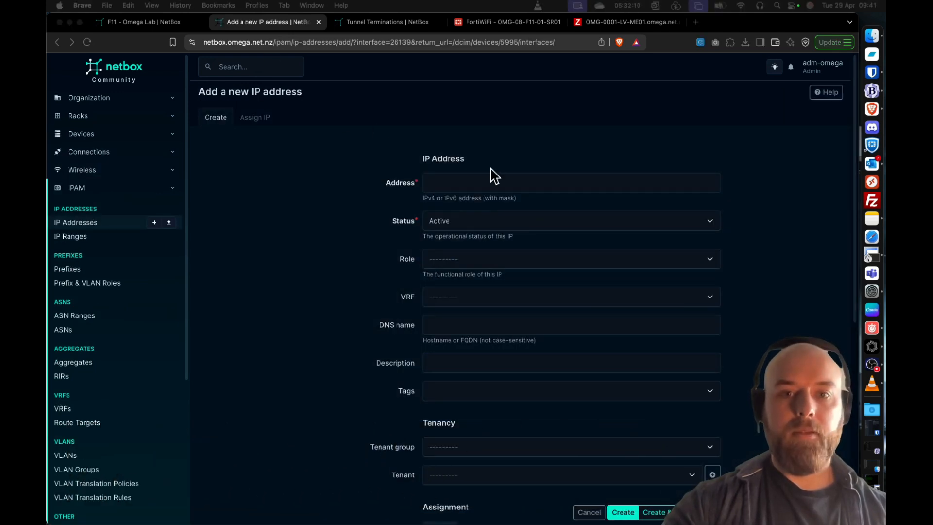
left_click(496, 181)
type("10.200.255.100/32")
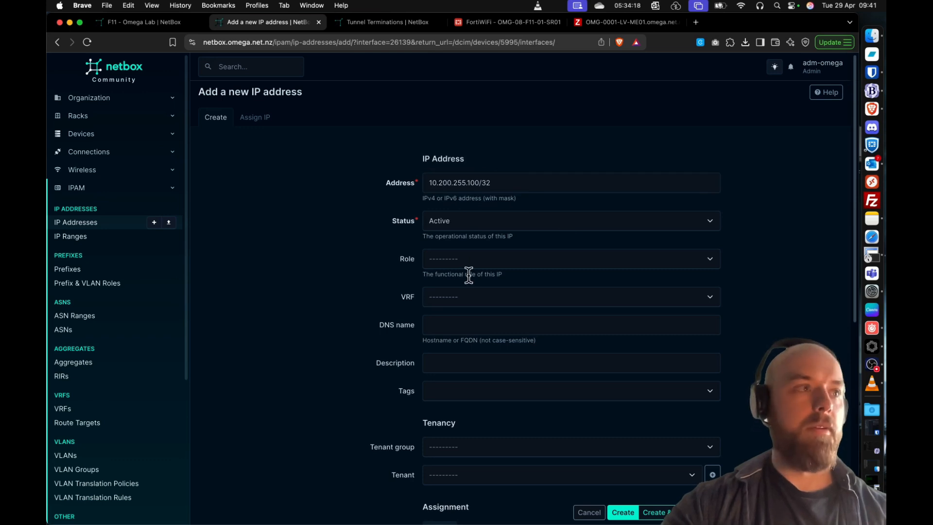
left_click(469, 297)
type("2")
left_click(457, 321)
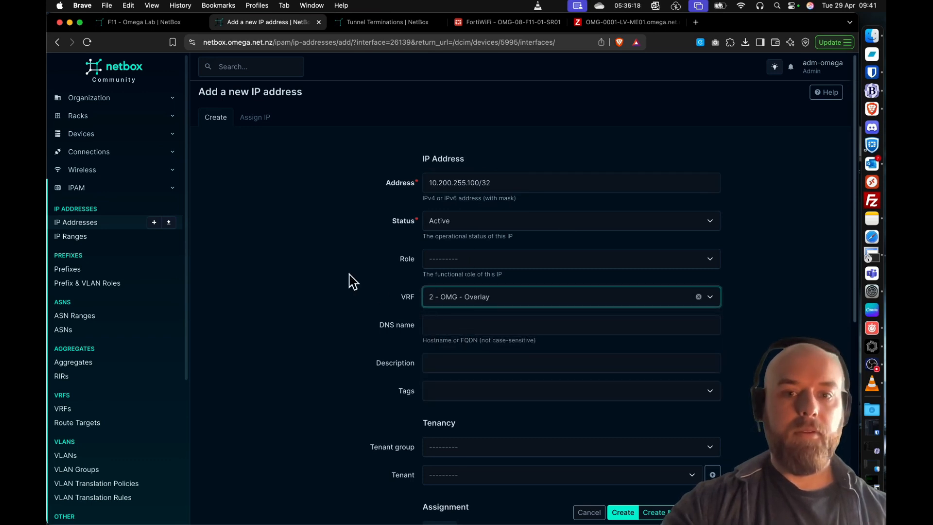
left_click(622, 512)
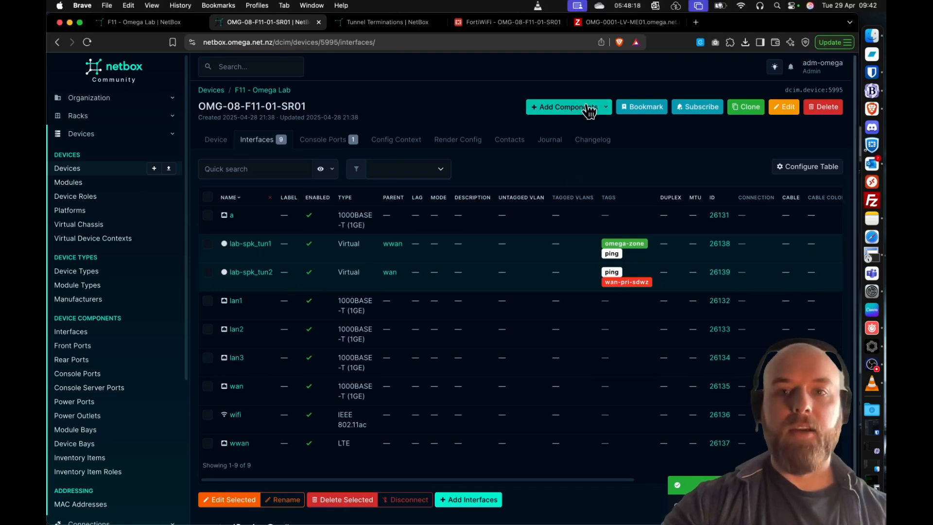
- Start a new interface on the router named lo0 with label management_loopback and type Virtual
left_click(566, 107)
left_click(554, 202)
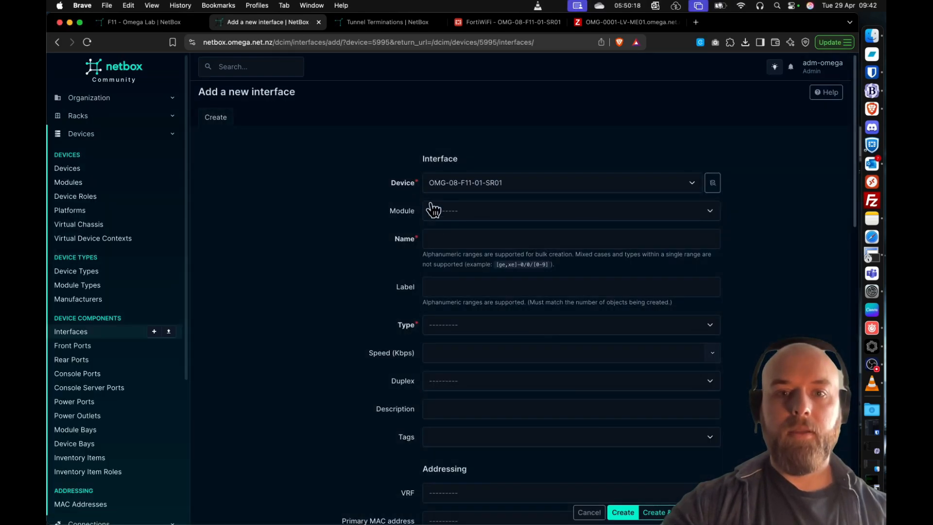
left_click(462, 239)
type("lo0")
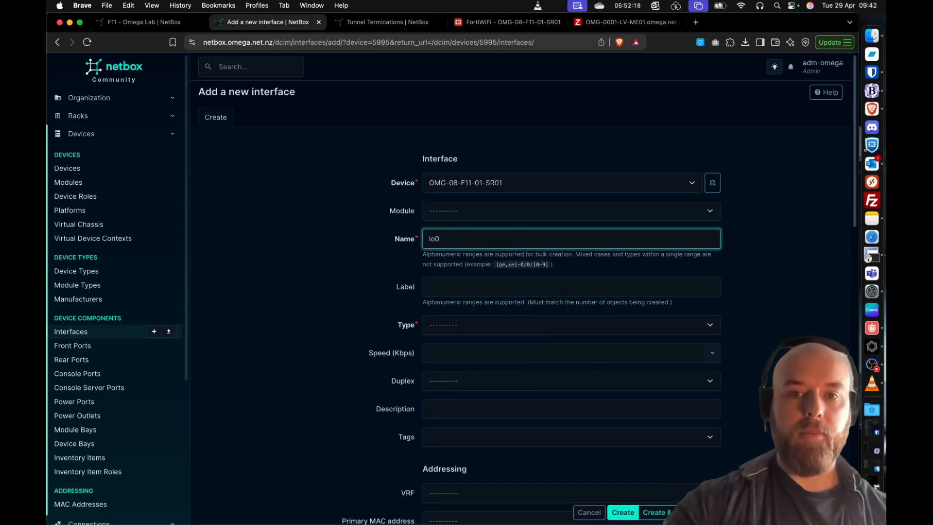
left_click(448, 284)
left_click(509, 315)
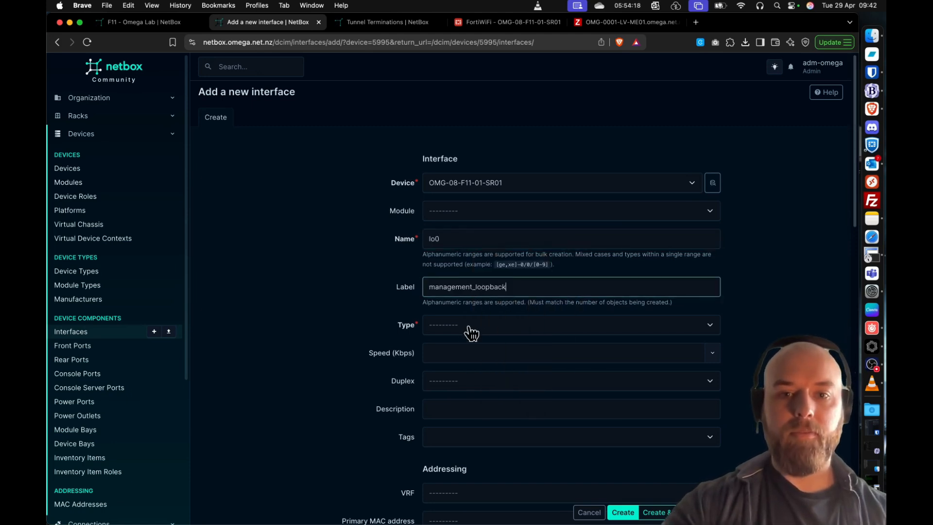
left_click(469, 328)
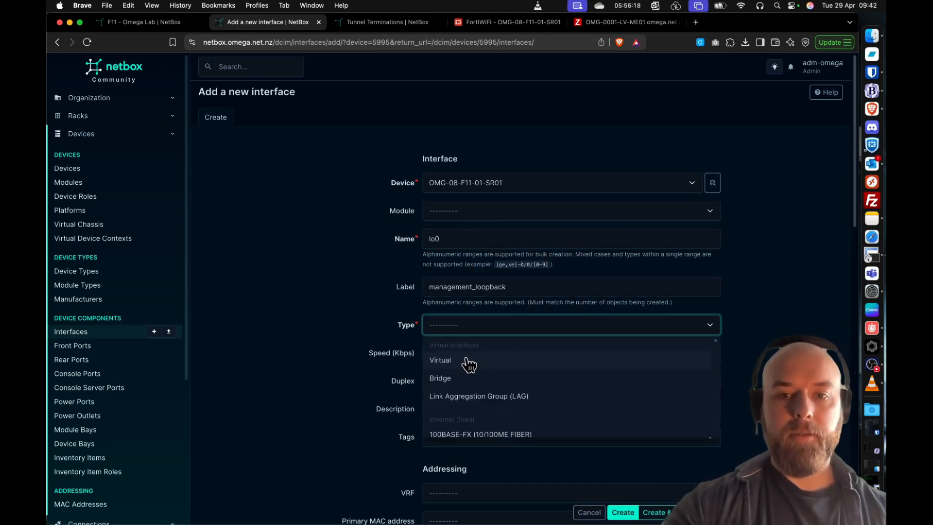
left_click(467, 361)
- Tag the lo0 interface with bgp-advertise
scroll(311, 301, "down", 4)
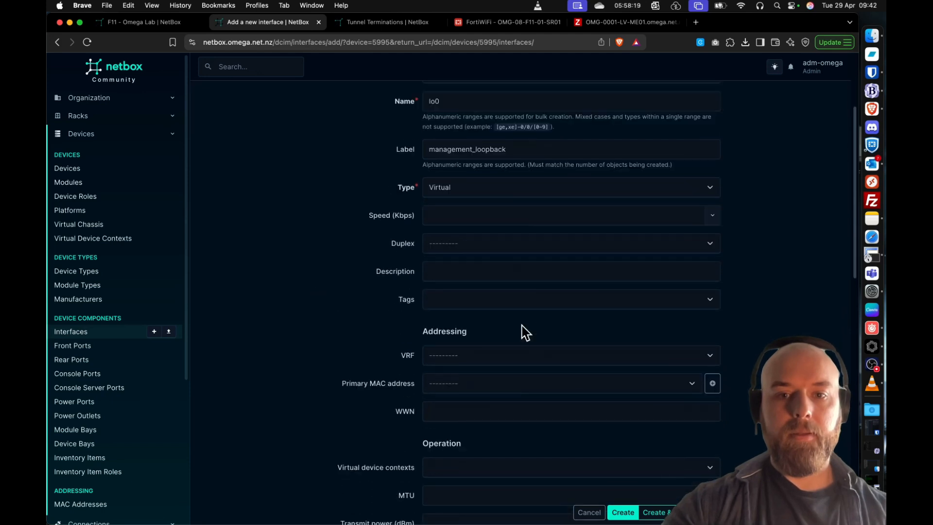
left_click(527, 298)
type("bgp")
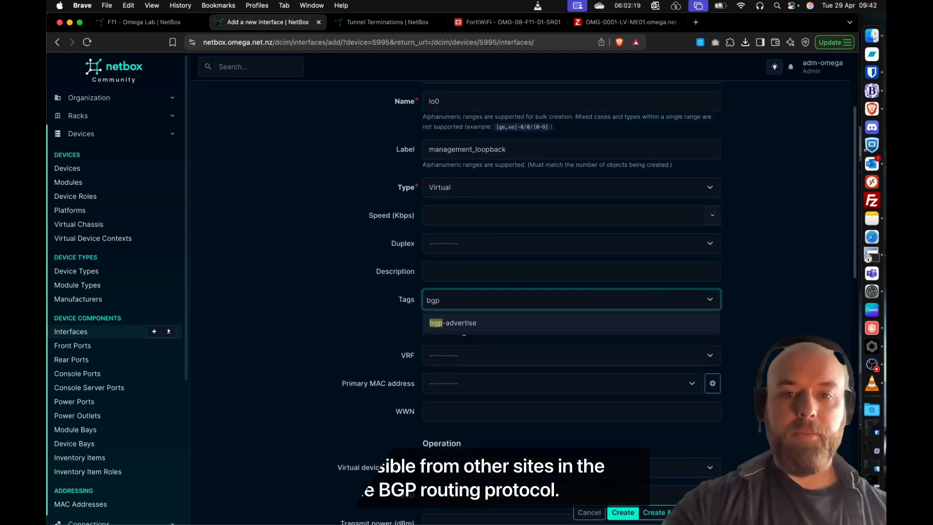
left_click(440, 323)
left_click(329, 308)
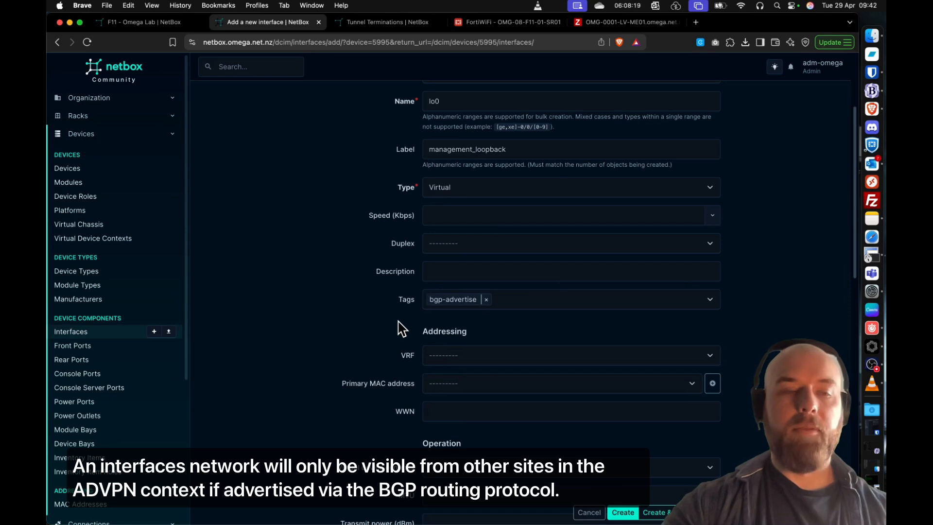
- Assign lo0 to the root virtual device context and create the interface
scroll(401, 329, "down", 3)
left_click(445, 331)
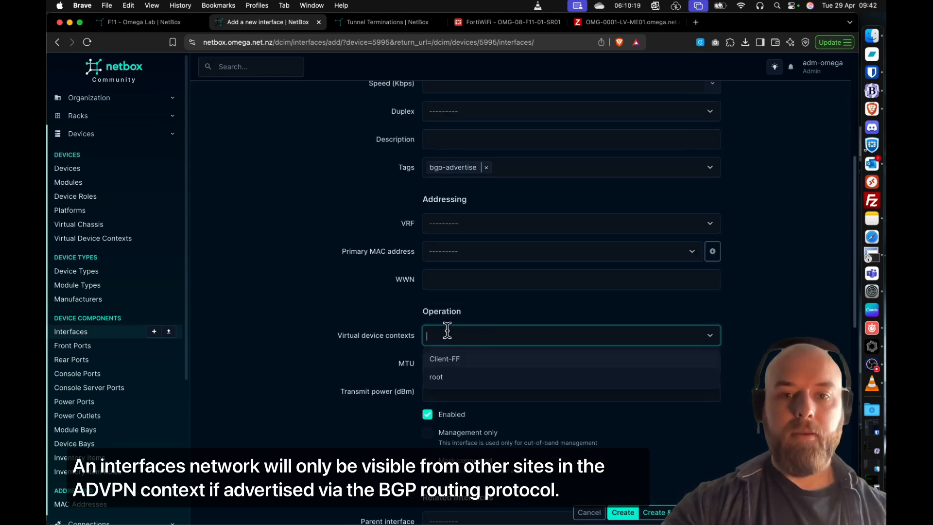
left_click(455, 375)
left_click(297, 302)
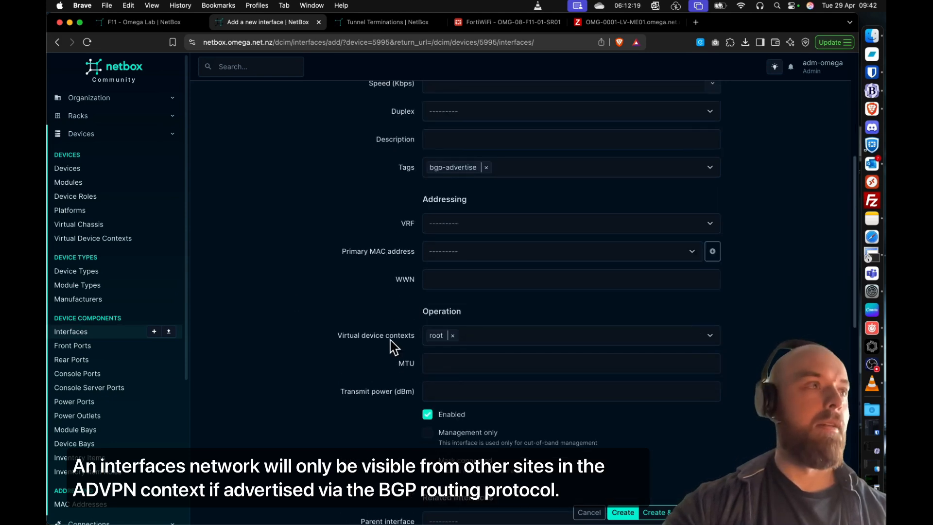
left_click(623, 513)
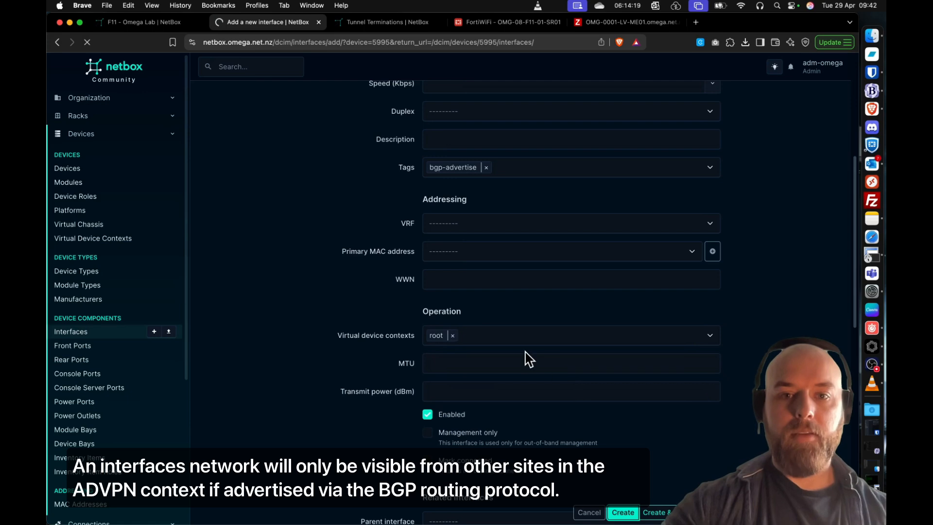
- Start a new IP address for the lo0 interface with address 10.255.255.1/32 and VRF 2 - OMG - Overlay
scroll(632, 370, "right", 5)
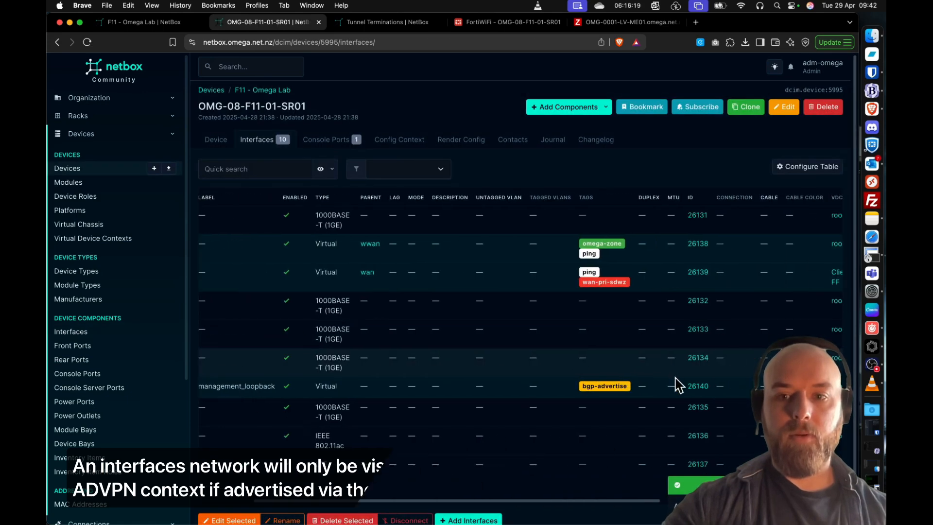
scroll(486, 340, "right", 3)
left_click(761, 387)
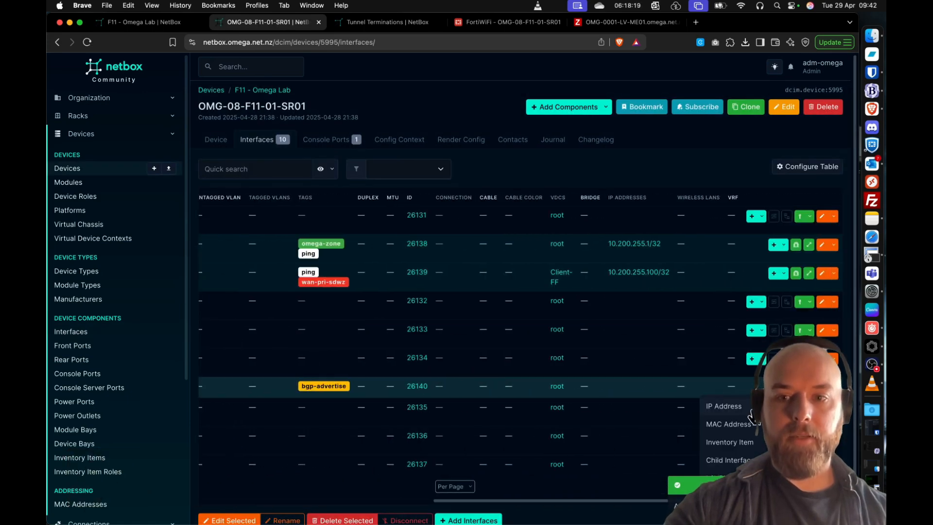
left_click(741, 407)
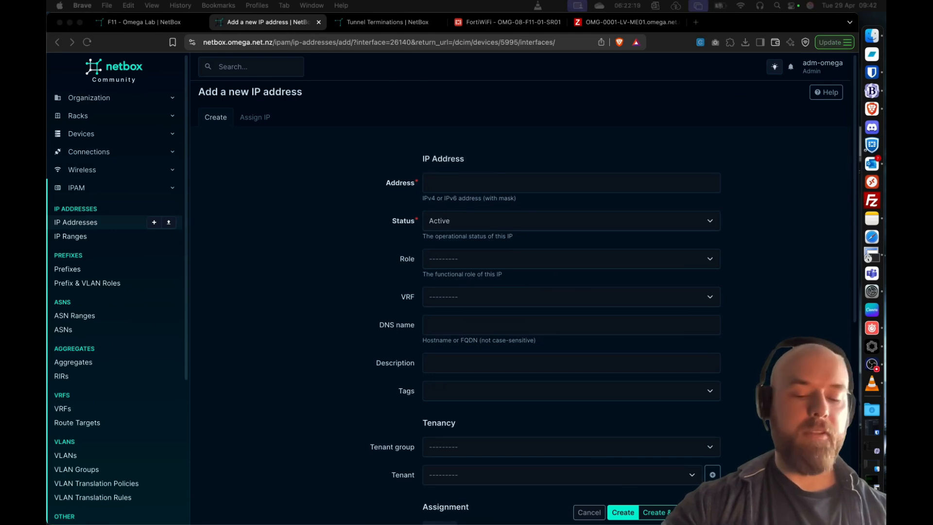
left_click(509, 184)
left_click(480, 271)
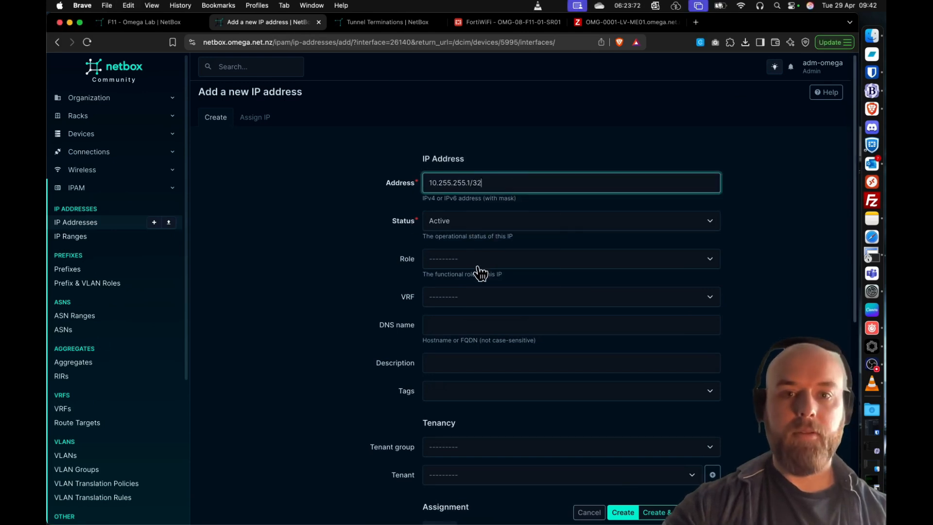
left_click(462, 298)
type("2")
left_click(482, 322)
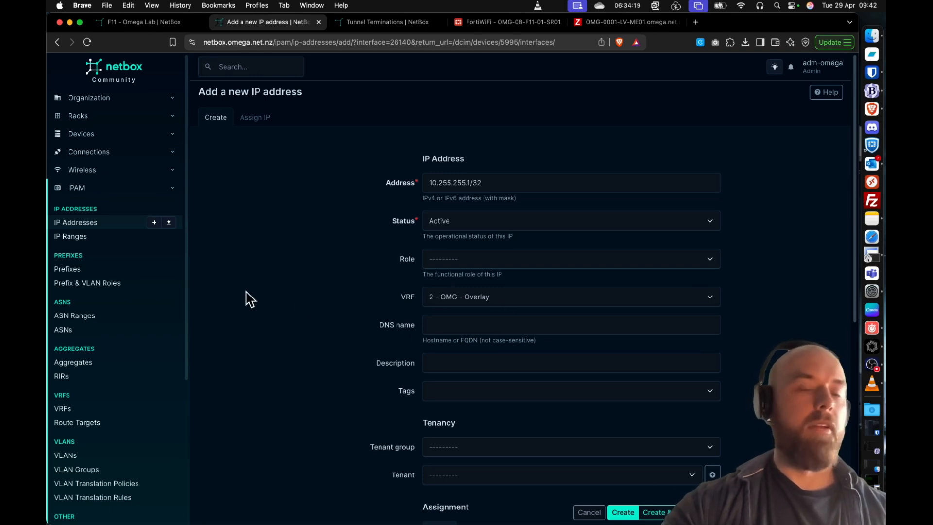
- Make the lo0 address the primary IP for the device and create it
scroll(494, 352, "down", 6)
left_click(492, 276)
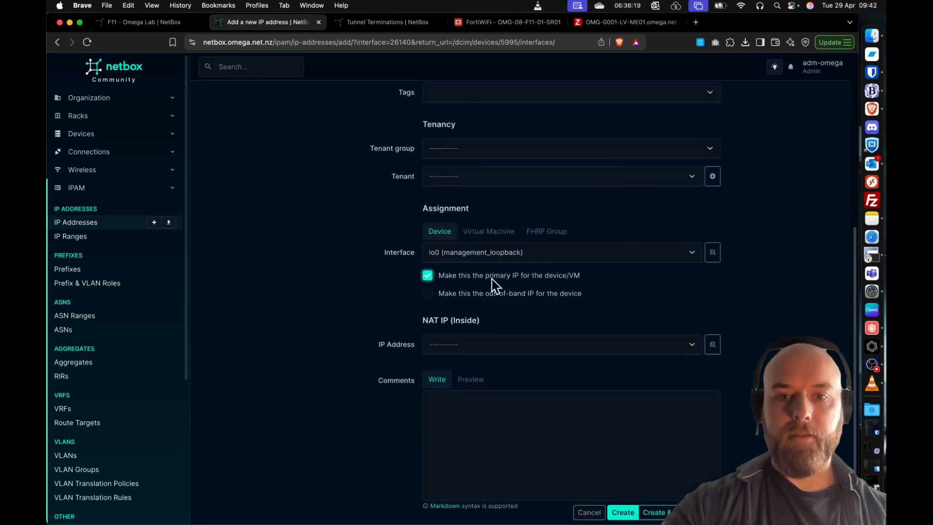
left_click(627, 513)
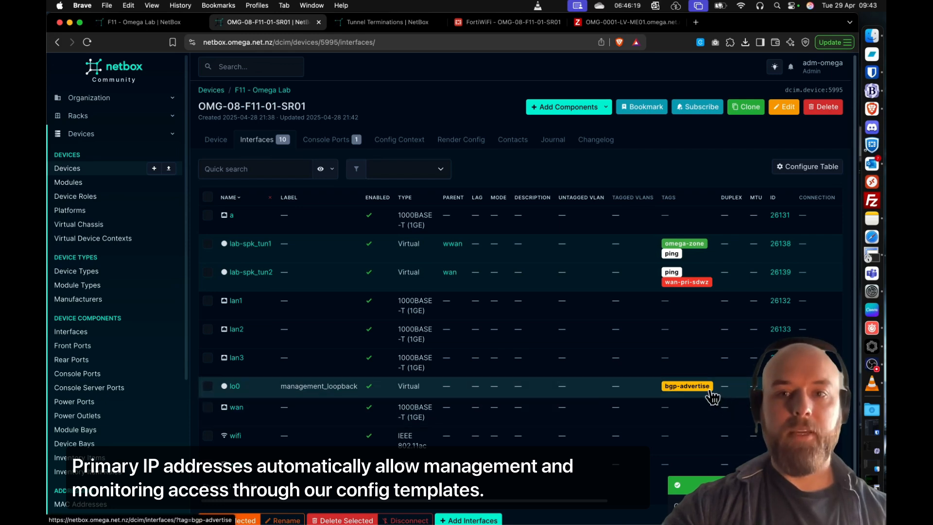
- Start another interface on the router named lo1 with label client-mgmt_loopback and type Virtual
left_click(590, 107)
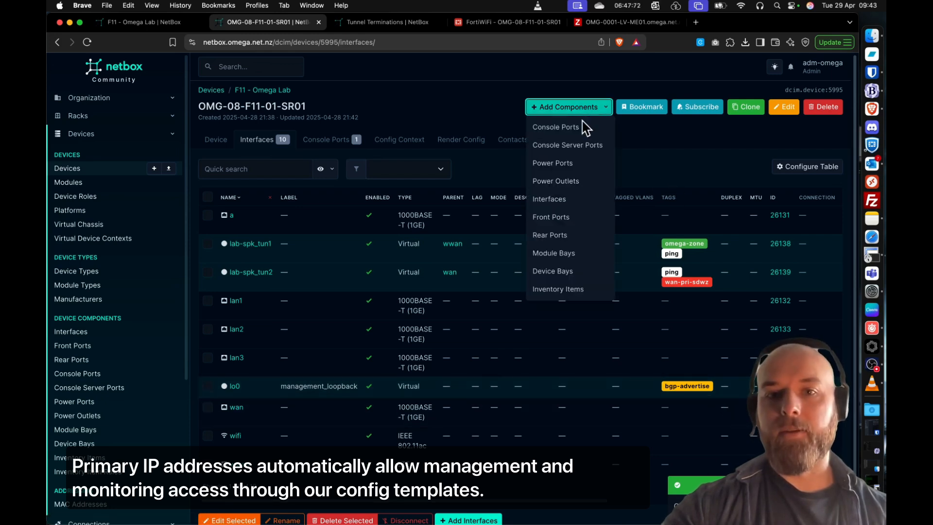
left_click(554, 201)
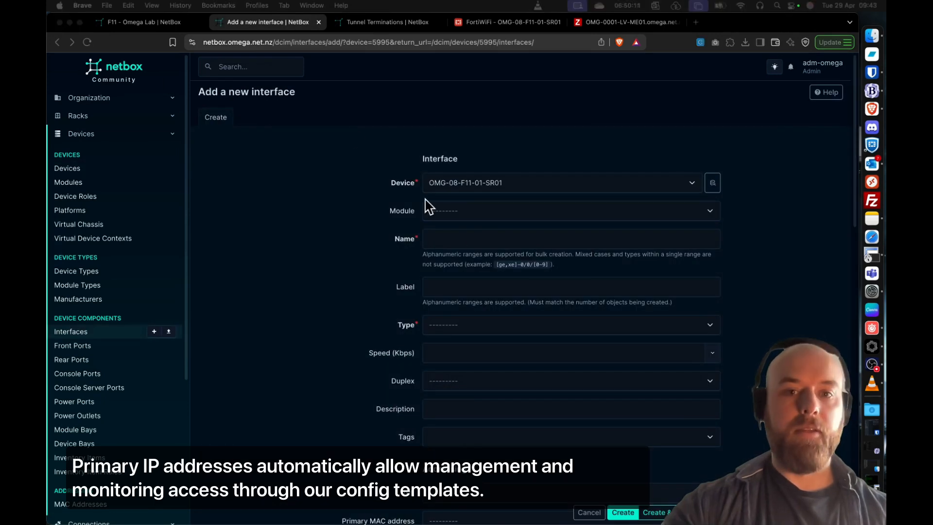
left_click(479, 239)
type("lo1")
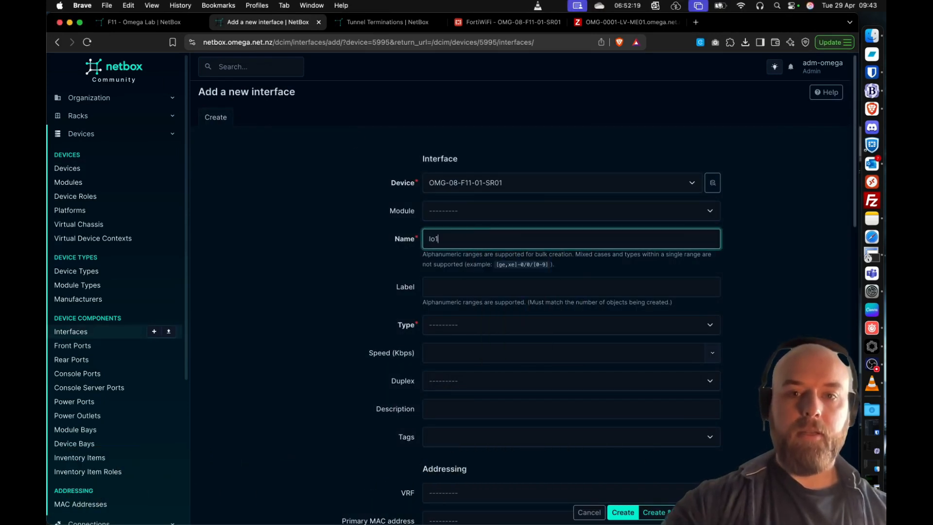
left_click(476, 285)
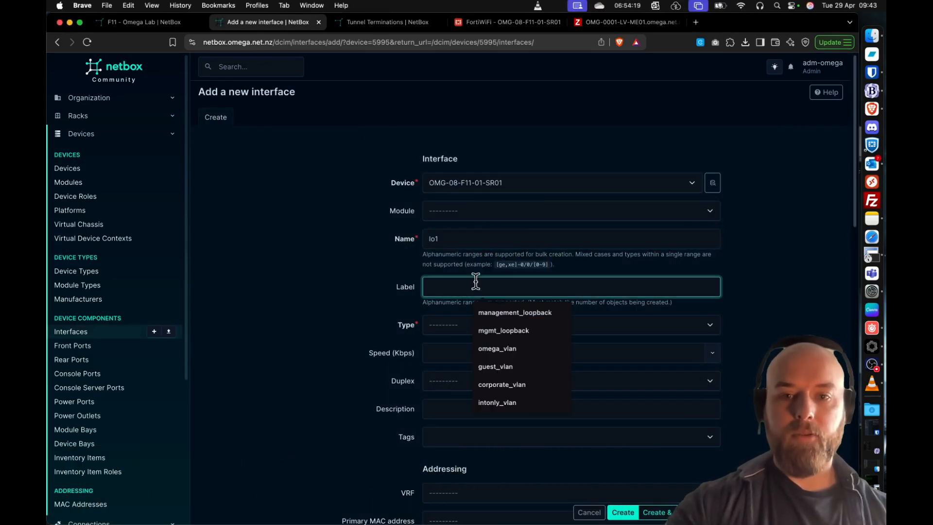
type("c")
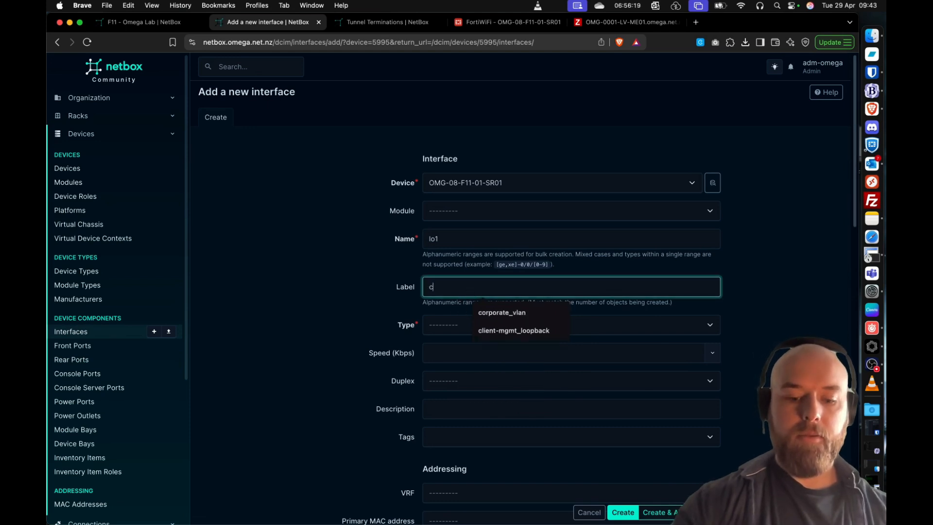
type("lient-mgmt_loopback")
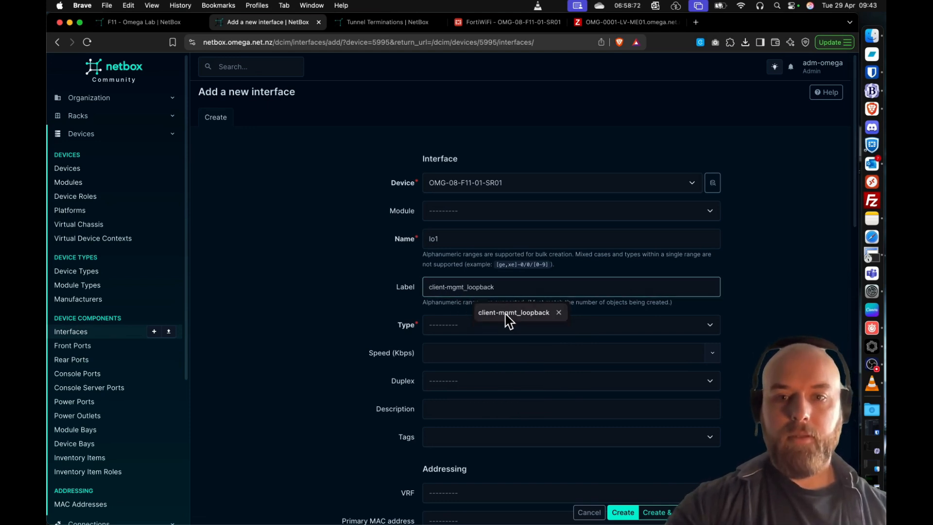
left_click(508, 315)
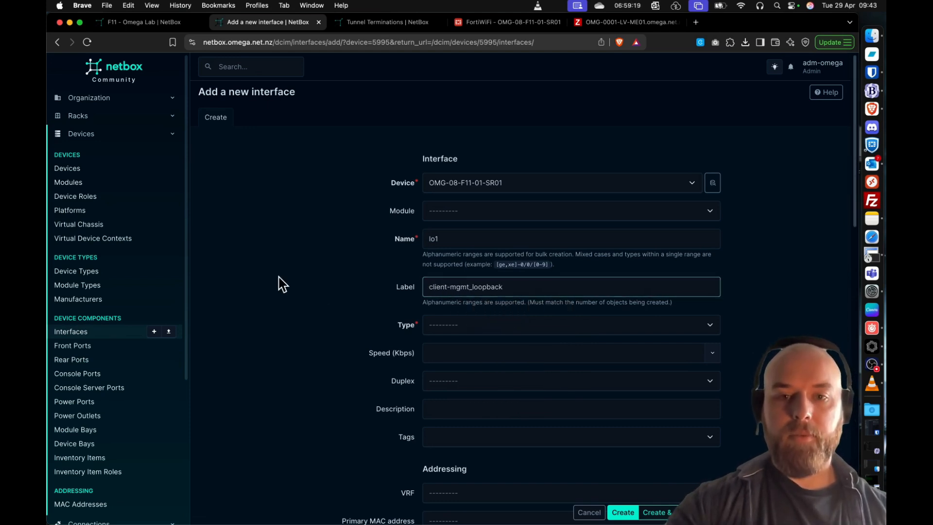
left_click(433, 330)
left_click(444, 355)
scroll(371, 328, "down", 1)
scroll(371, 330, "down", 1)
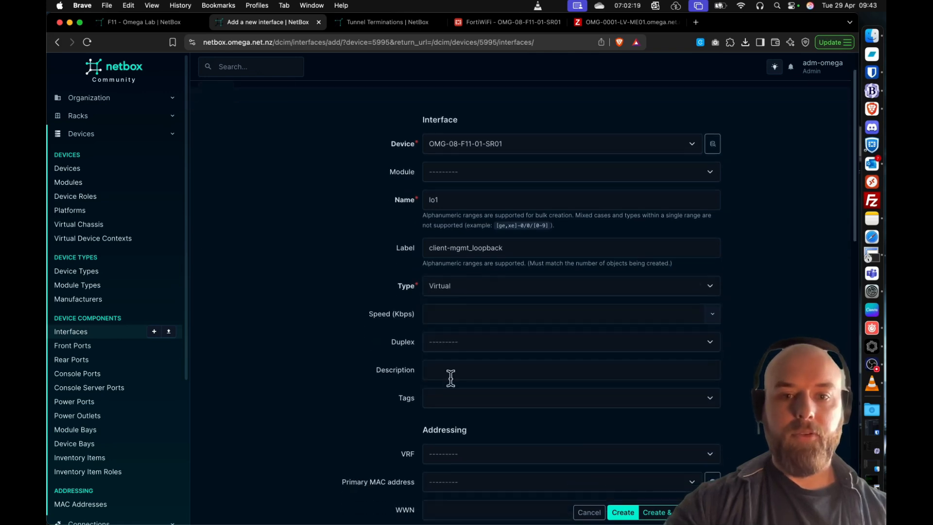
- Tag the lo1 interface with bgp-advertise, https, ping and ssh
left_click(479, 400)
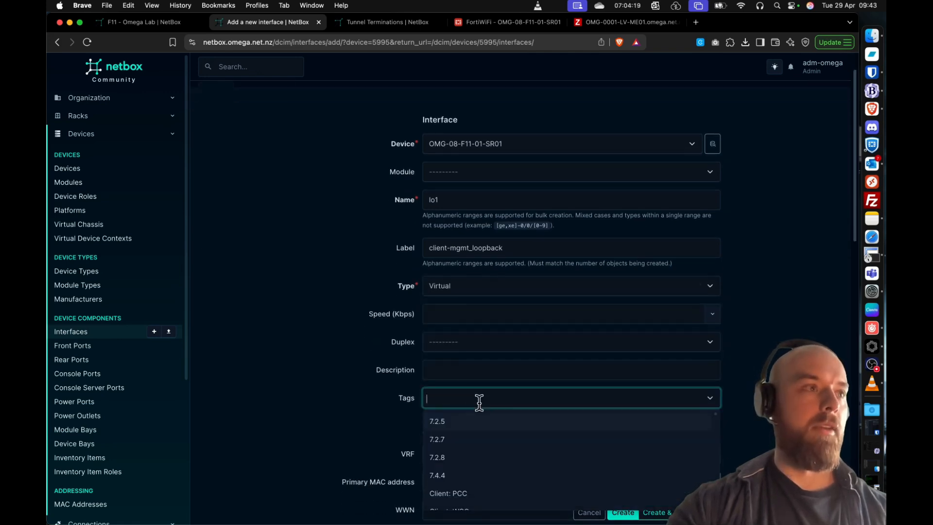
type("bgp")
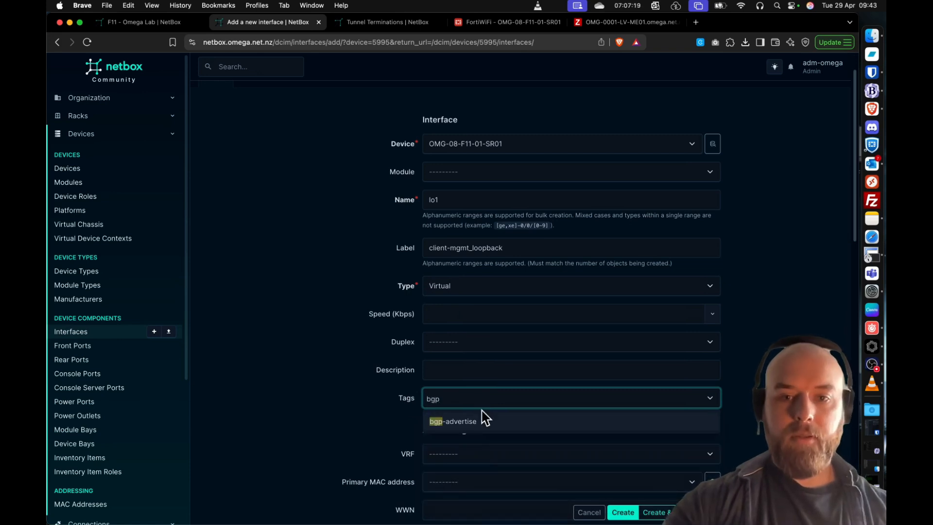
left_click(483, 418)
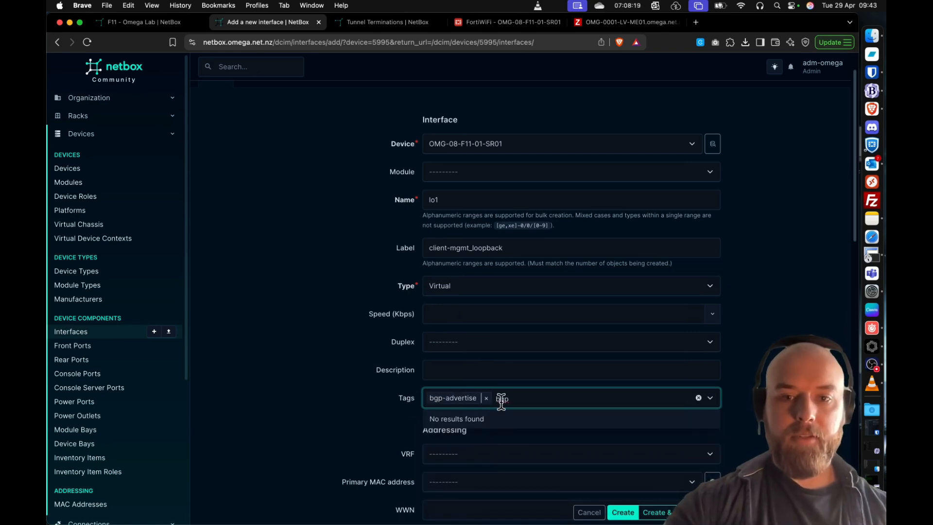
type("http")
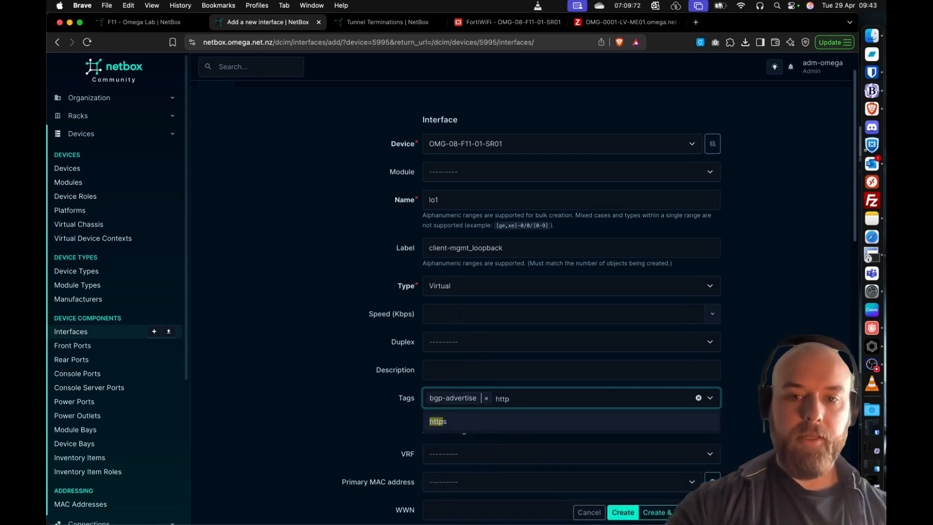
left_click(485, 419)
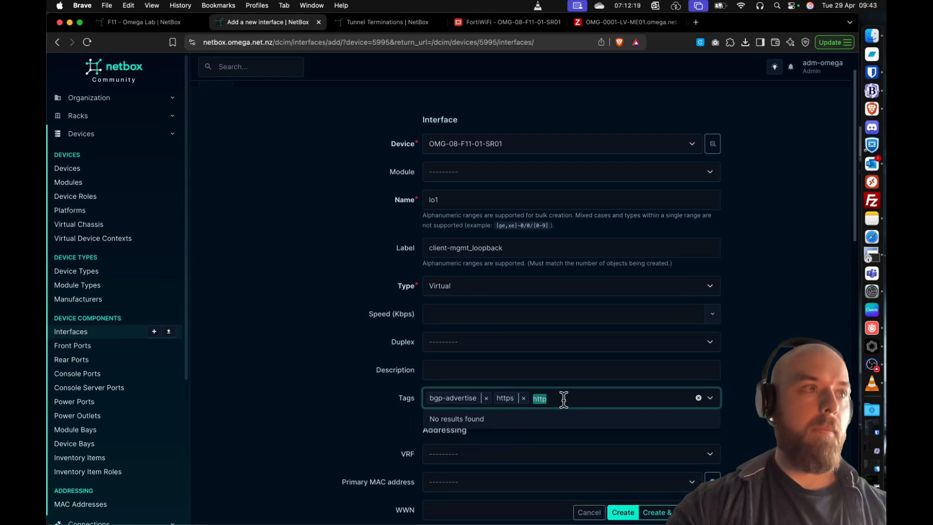
type("ping")
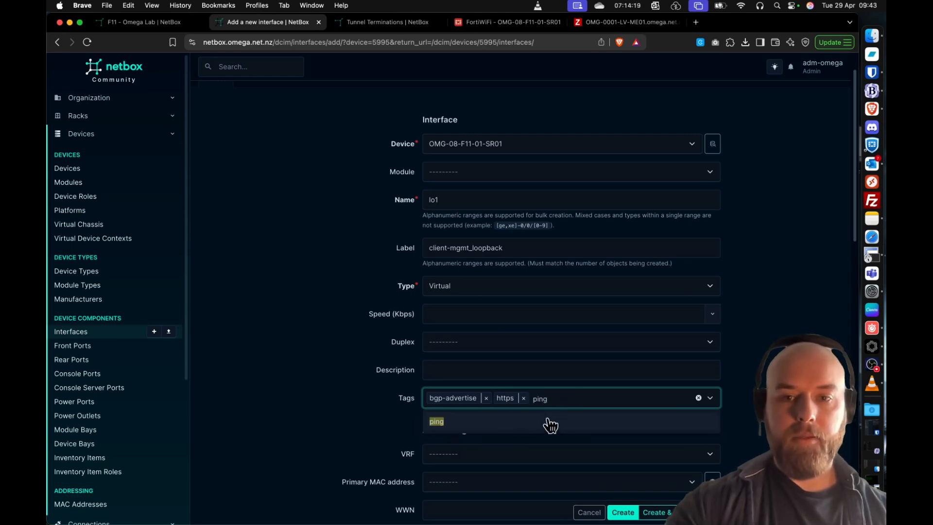
left_click(547, 421)
type("ssh")
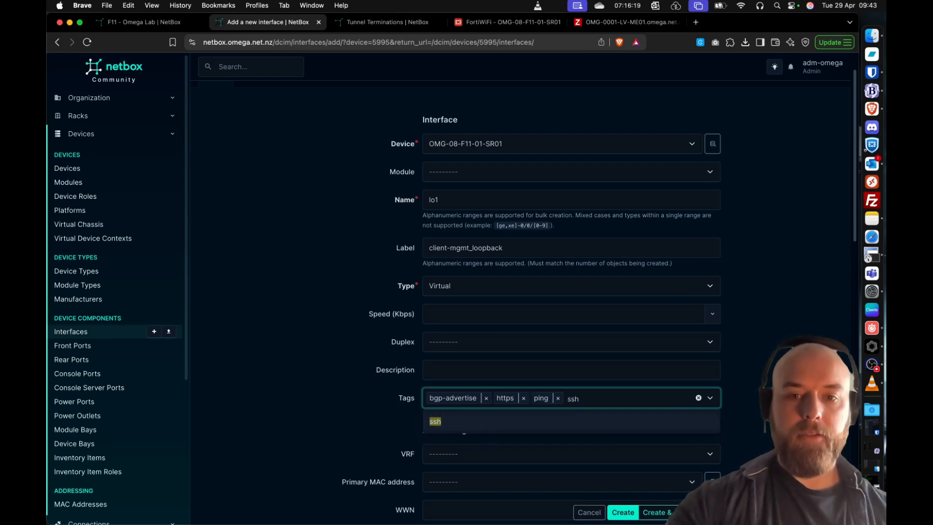
left_click(528, 423)
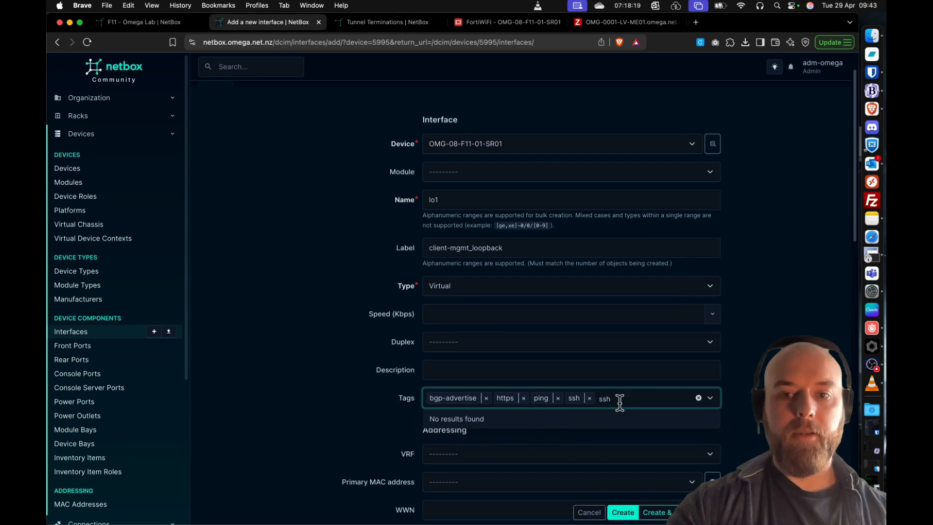
key("BackSpace")
key("BackSpace")
key("BackSpace")
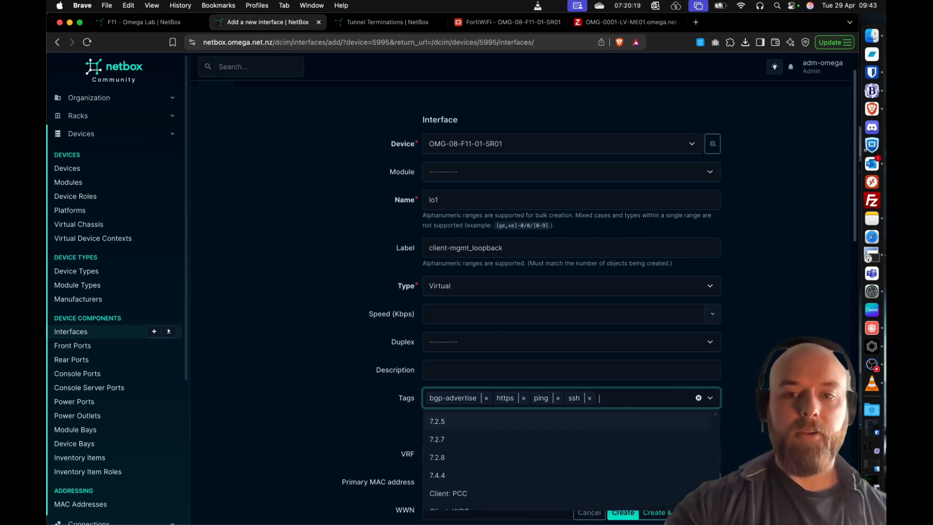
left_click(300, 329)
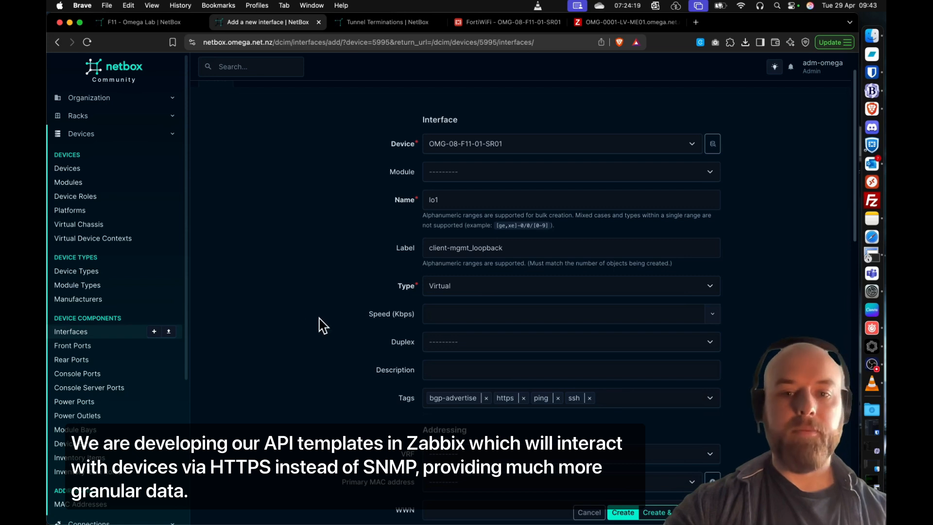
- Set the lo1 interface's VRF to 2 - OMG - Overlay
scroll(323, 325, "down", 5)
scroll(330, 318, "up", 2)
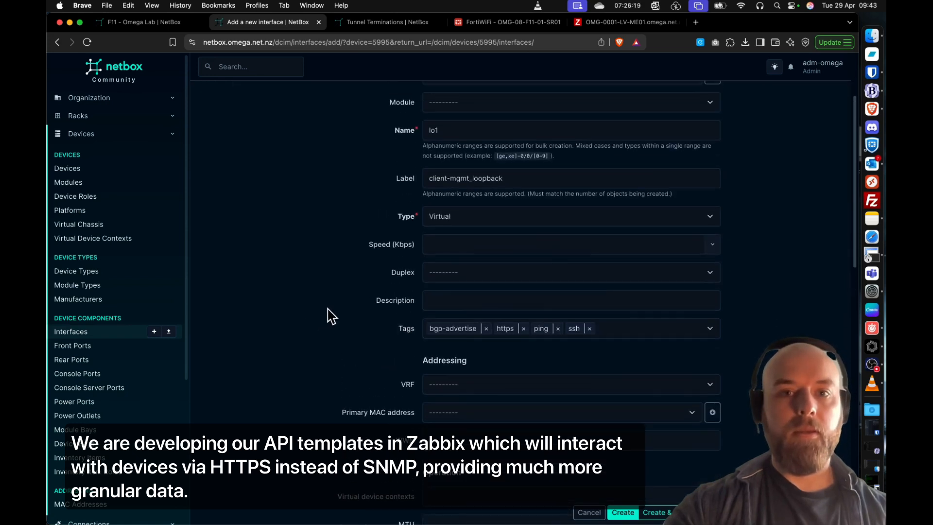
left_click(513, 386)
type("2")
left_click(464, 407)
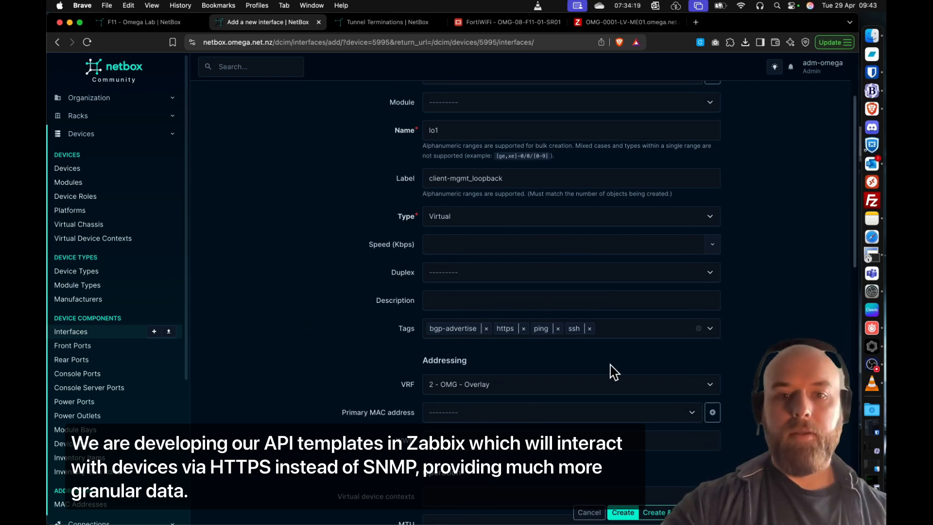
- Assign lo1 to the Client-FF virtual device context and create the interface
scroll(595, 366, "down", 1)
left_click(444, 481)
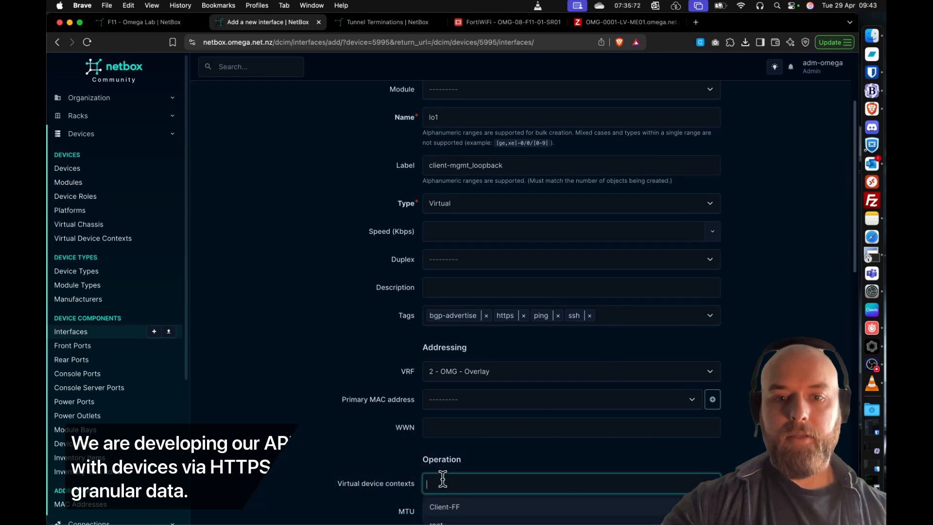
left_click(479, 510)
scroll(389, 444, "down", 5)
left_click(624, 512)
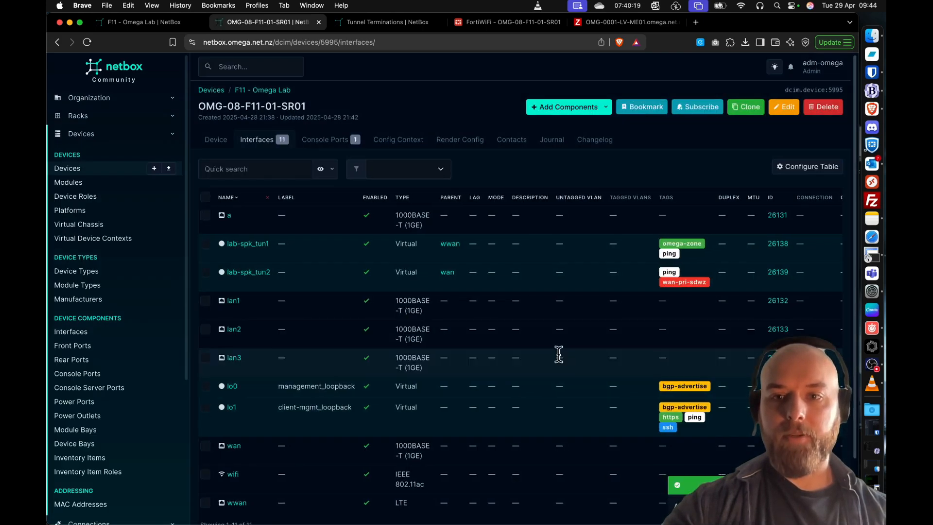
- Edit the lo1 interface on the router to remove its VRF assignment
scroll(559, 362, "right", 5)
scroll(553, 372, "right", 3)
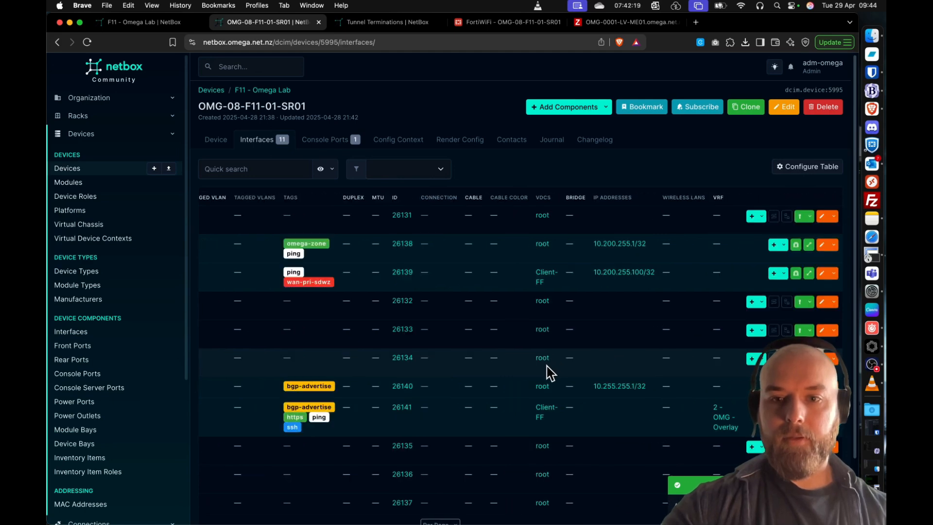
scroll(548, 374, "left", 8)
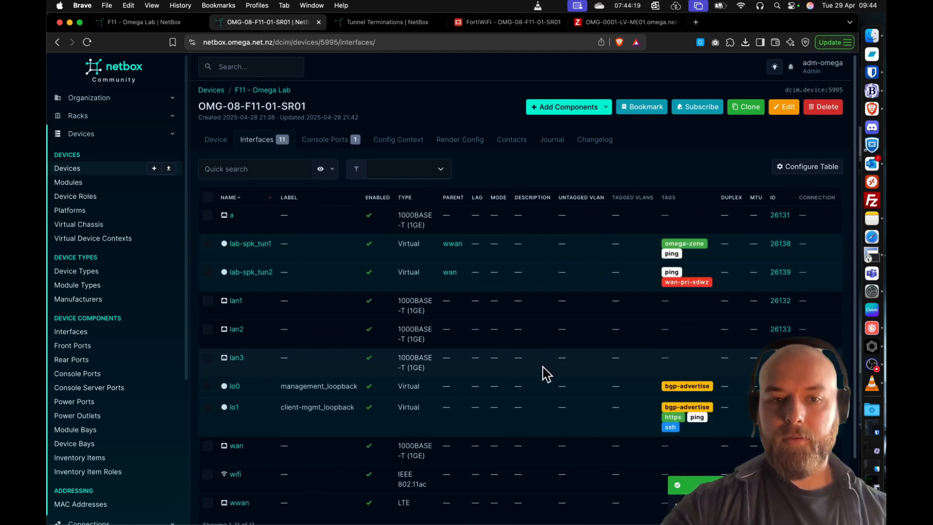
scroll(547, 374, "right", 8)
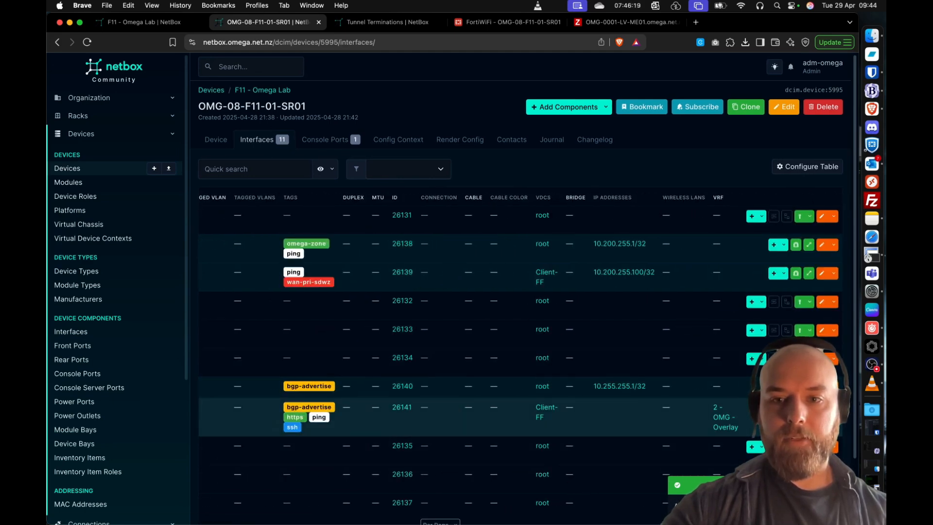
left_click(822, 407)
scroll(554, 359, "down", 5)
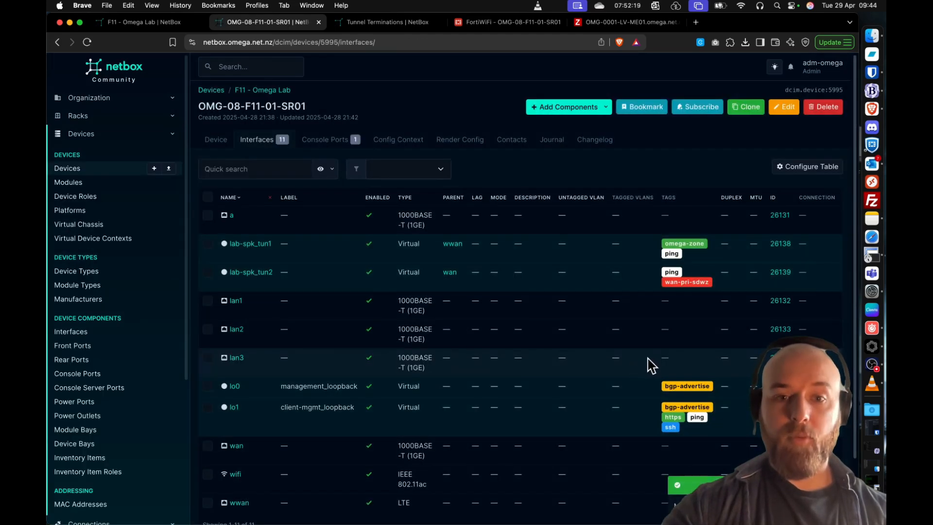
- Start a new IP address for the lo1 interface with address 10.255.255.100/32
scroll(656, 379, "right", 3)
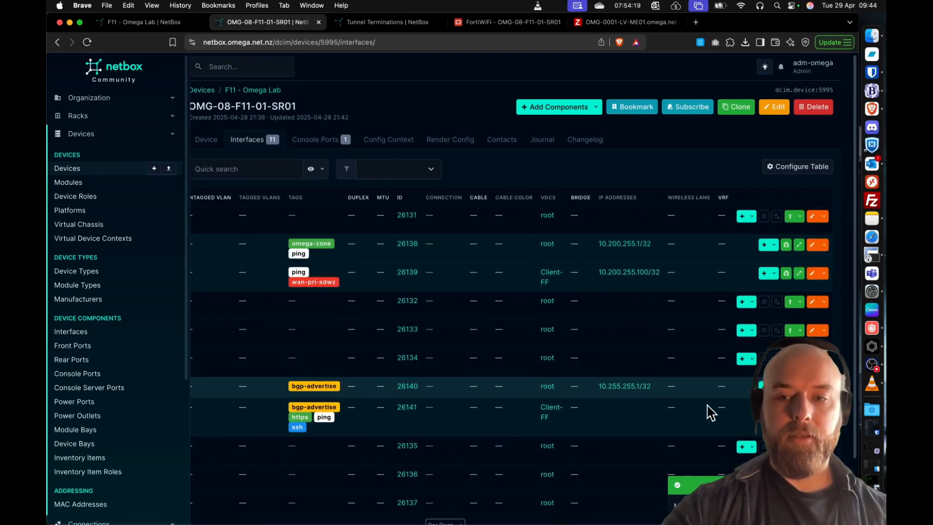
left_click(784, 409)
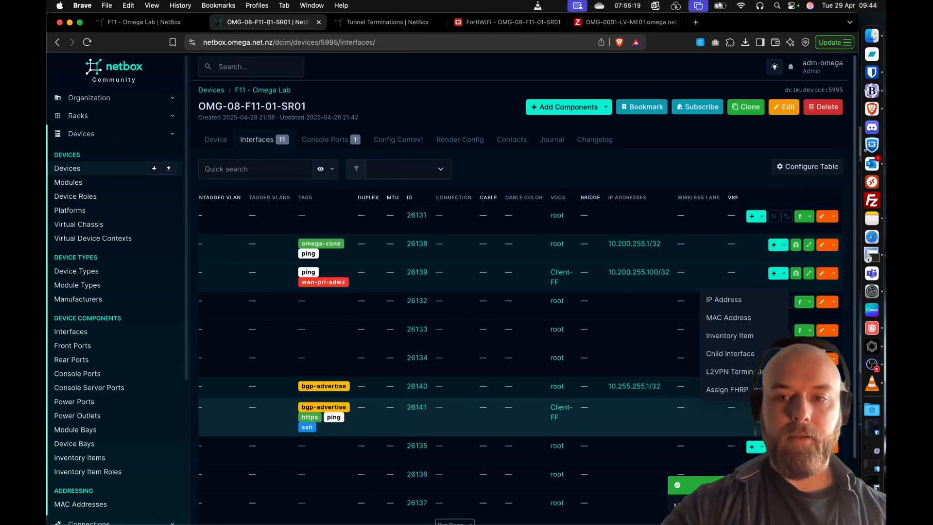
left_click(738, 308)
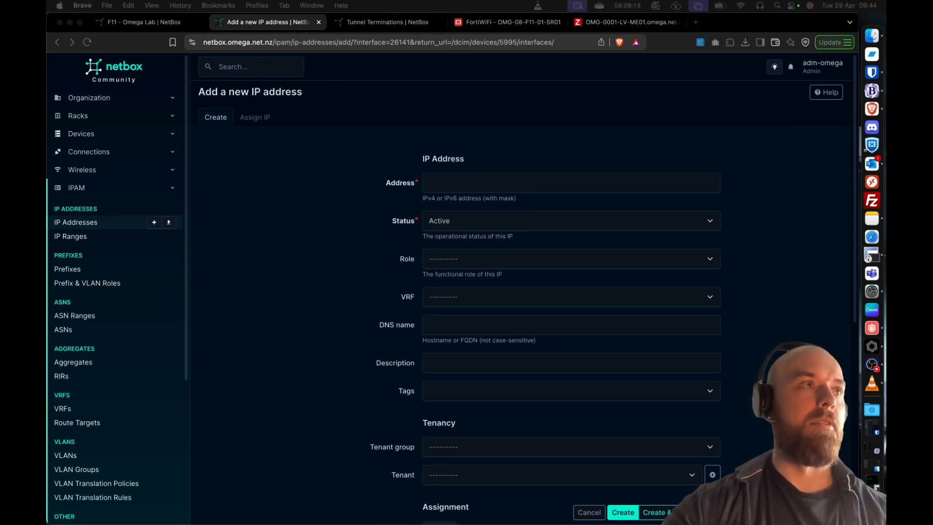
left_click(493, 183)
type("10.255.255.100/32")
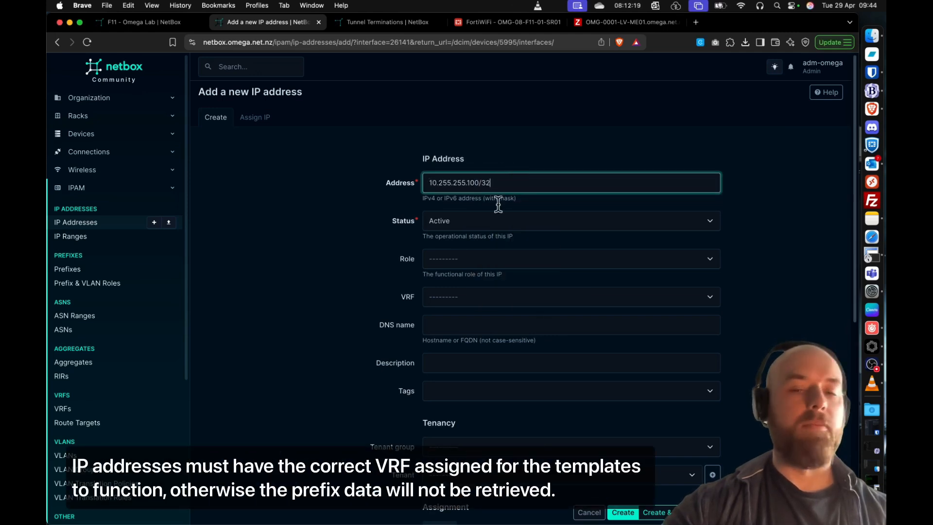
- Set the lo1 address's VRF to 2 - OMG - Overlay, create it and check it in the interface list
left_click(469, 291)
type("overlay")
left_click(456, 325)
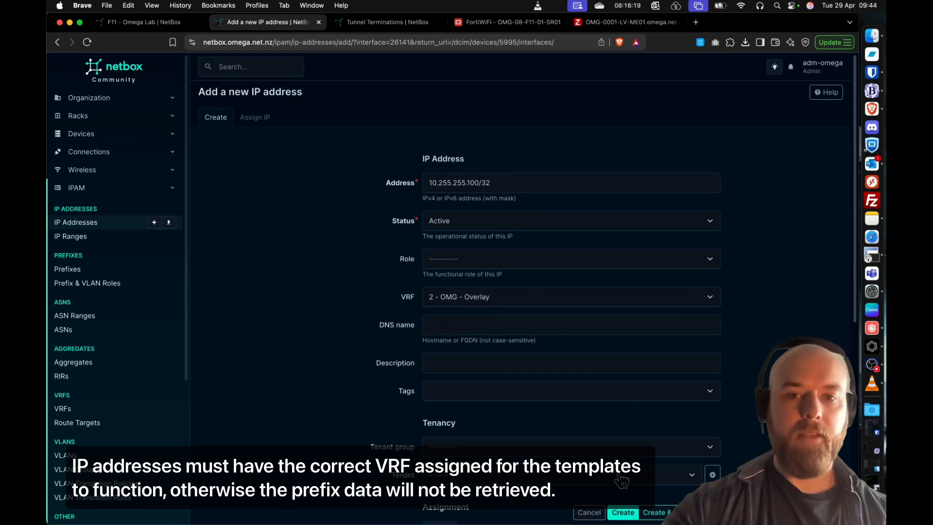
left_click(627, 513)
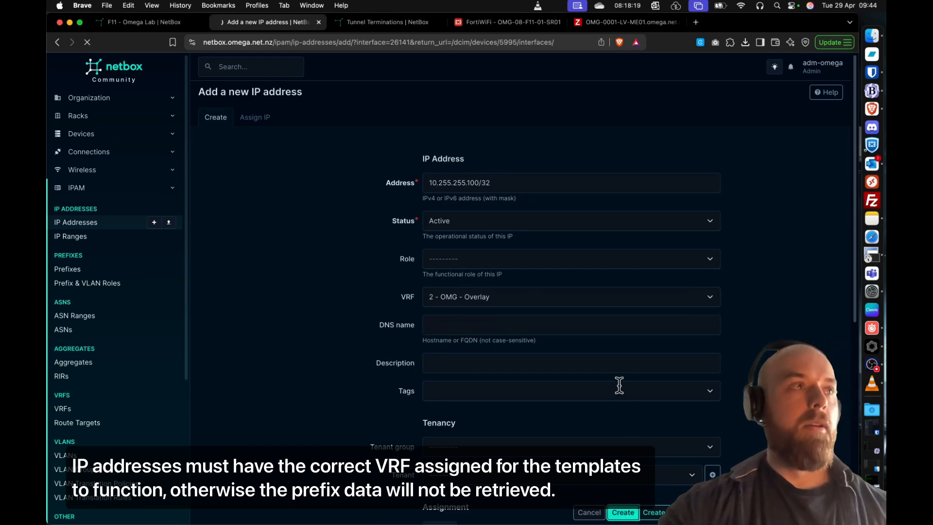
scroll(646, 323, "down", 1)
scroll(645, 323, "right", 5)
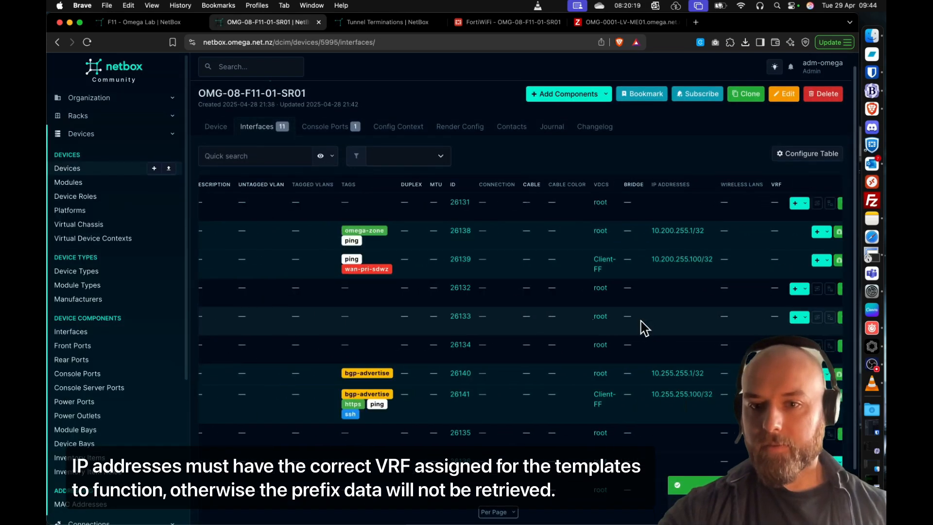
scroll(559, 298, "left", 5)
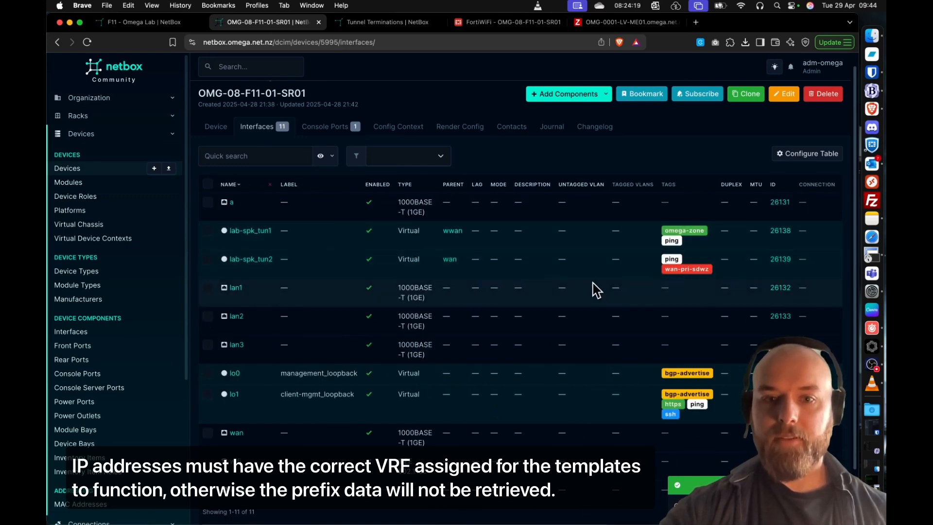
scroll(559, 317, "right", 2)
scroll(559, 317, "left", 2)
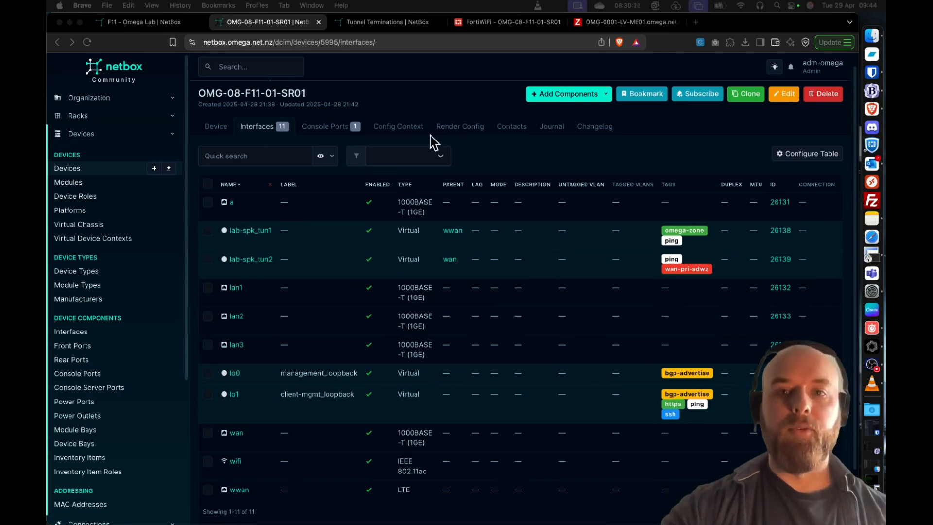
- Start another interface on the router named sw0 with type Bridge
left_click(583, 99)
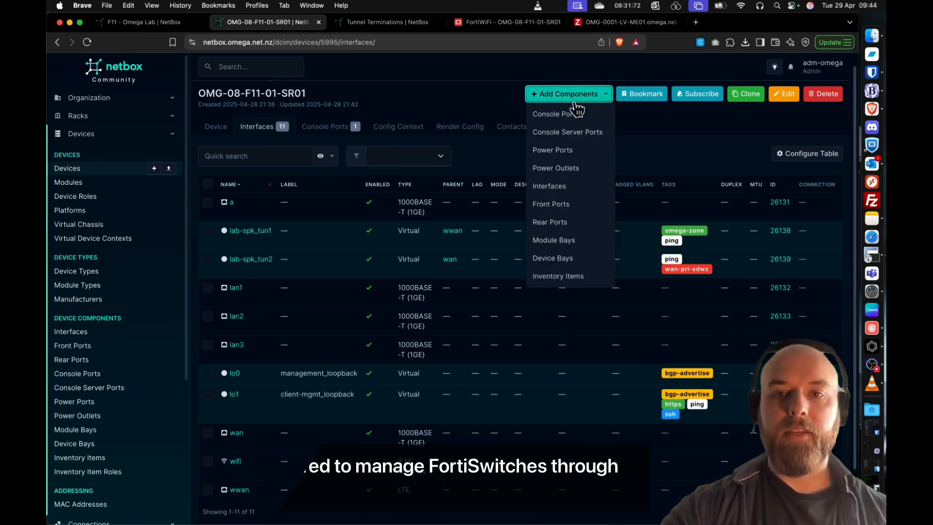
left_click(553, 186)
left_click(434, 238)
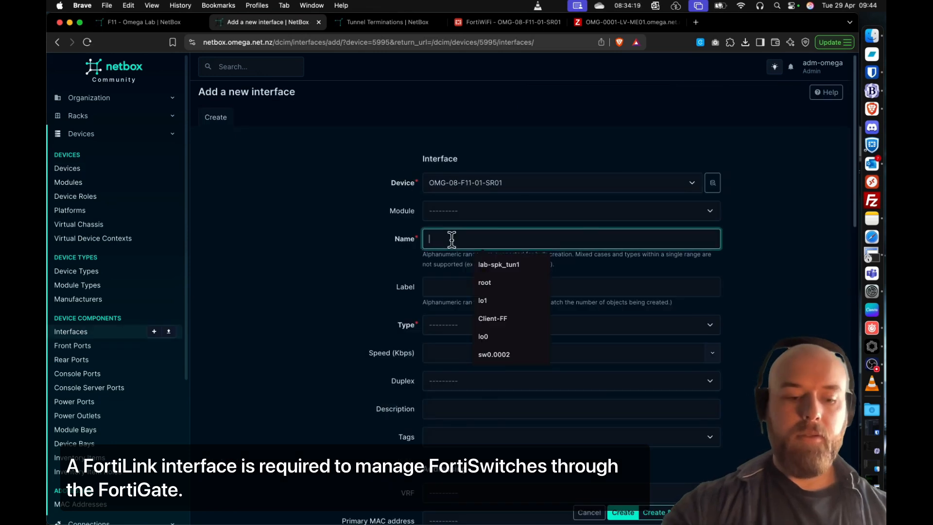
type("sw0")
left_click(367, 249)
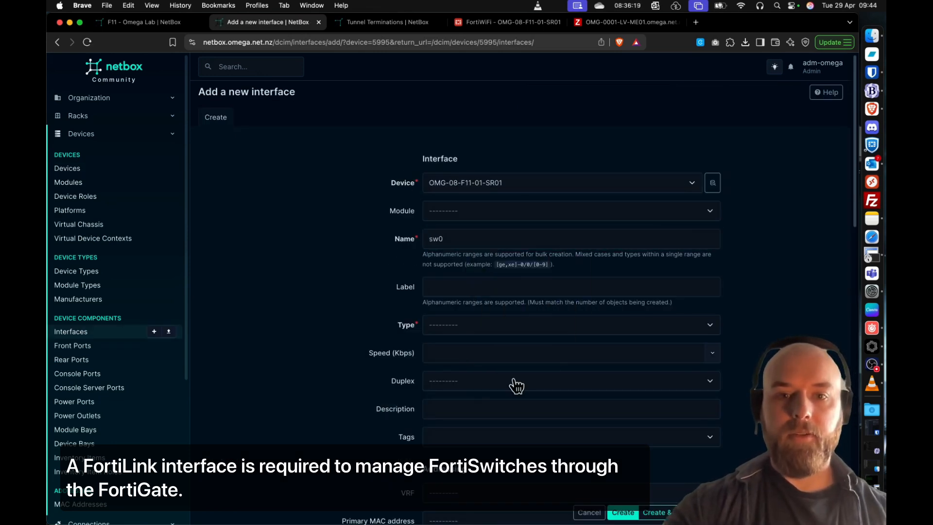
left_click(469, 325)
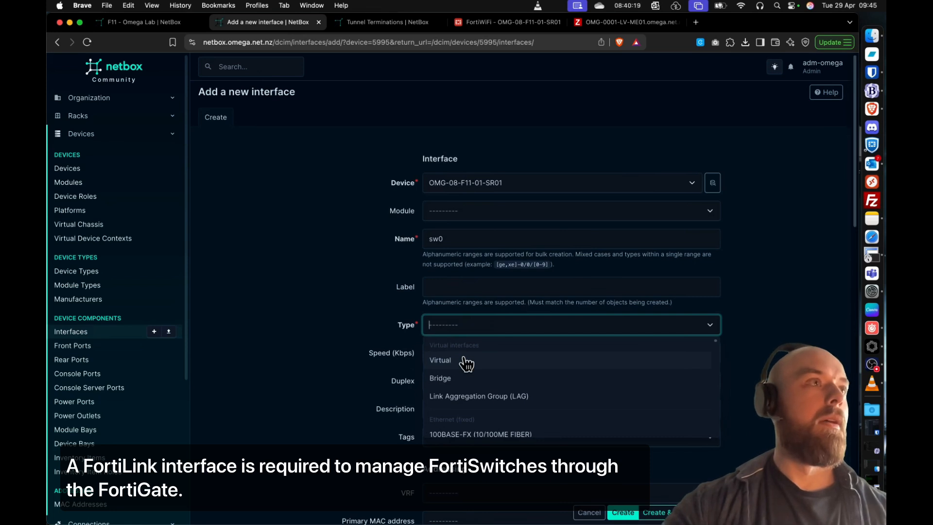
- Tag the sw0 interface with fortilink and ping
scroll(330, 299, "down", 4)
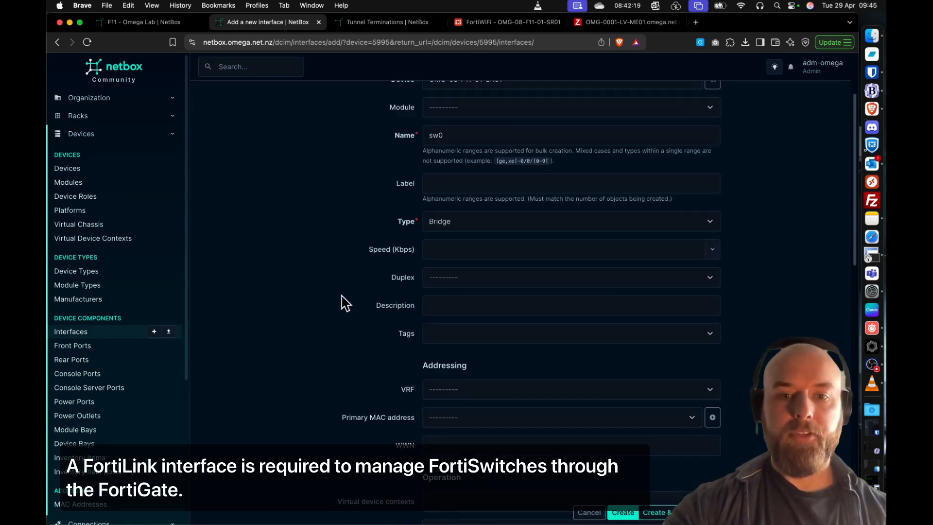
left_click(482, 334)
type("forti")
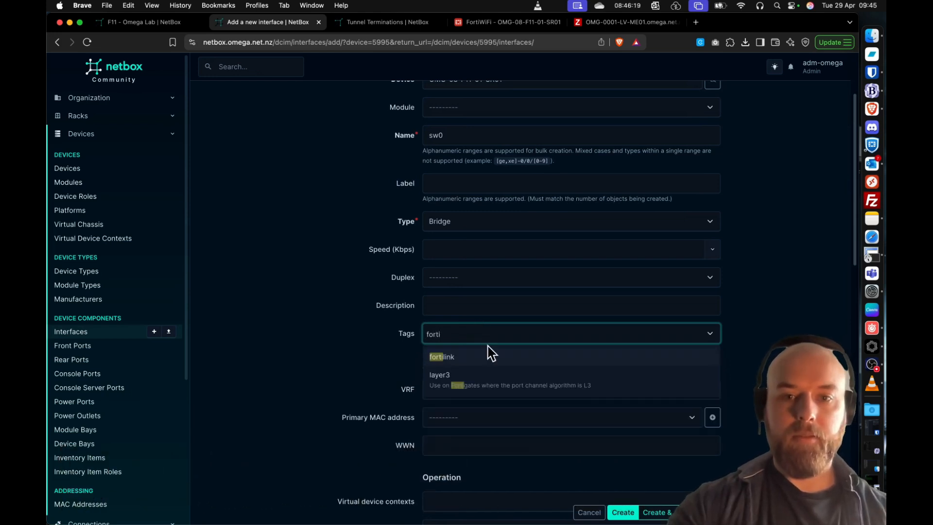
left_click(491, 356)
double_click(481, 333)
type("ping")
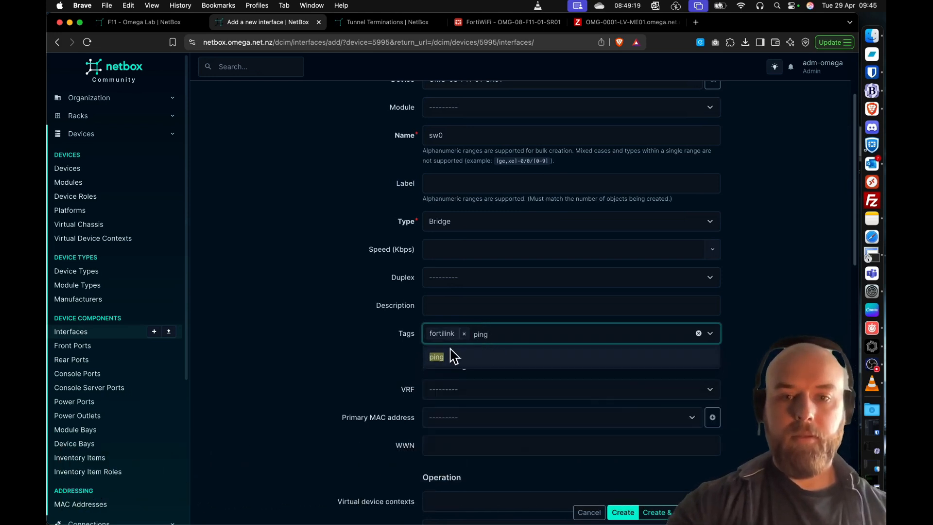
left_click(452, 356)
left_click(360, 330)
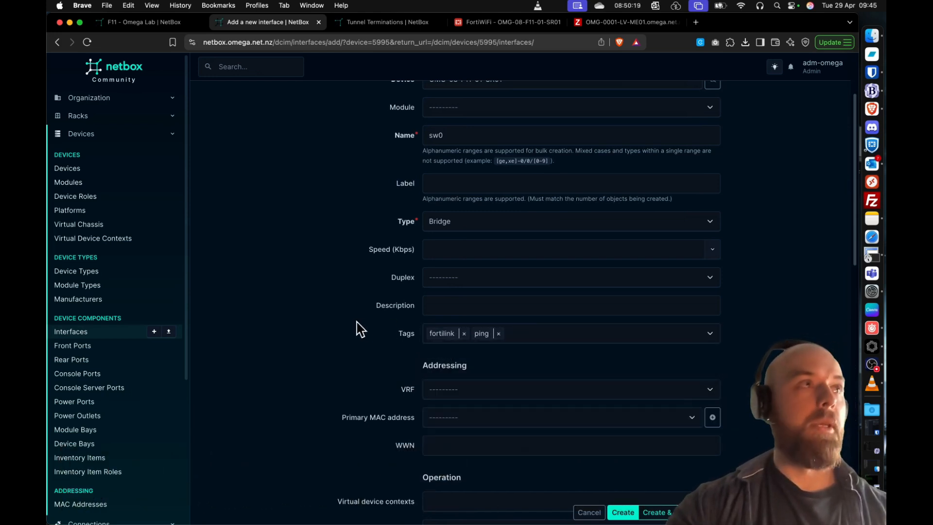
- Assign the sw0 interface to the root virtual device context and create it
scroll(357, 325, "down", 5)
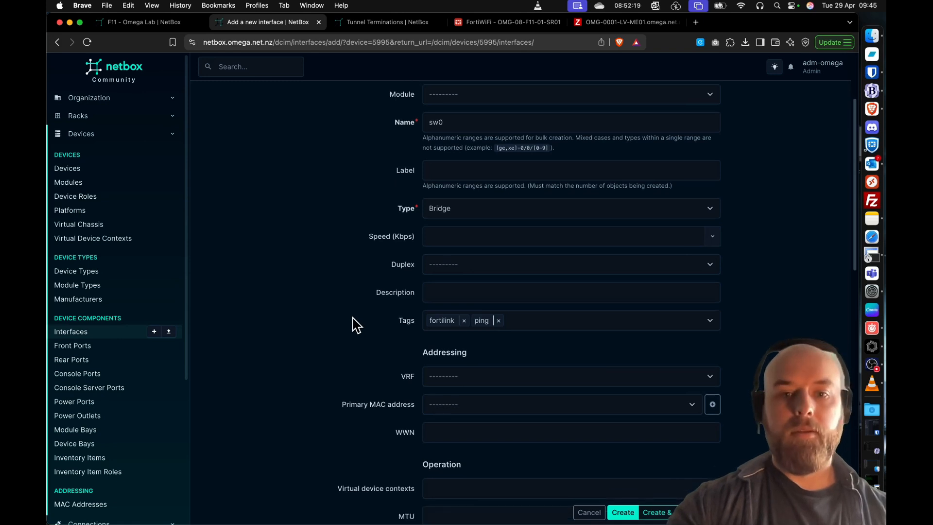
left_click(481, 325)
left_click(464, 368)
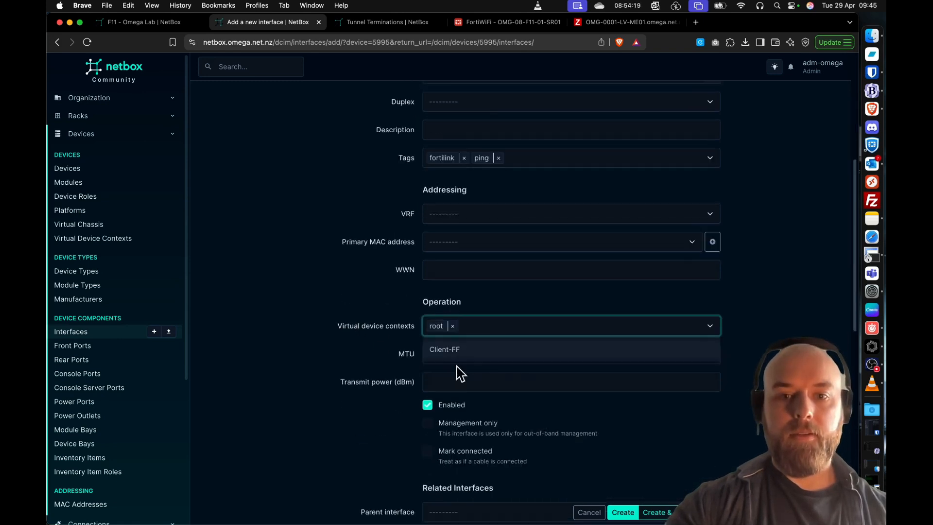
left_click(301, 287)
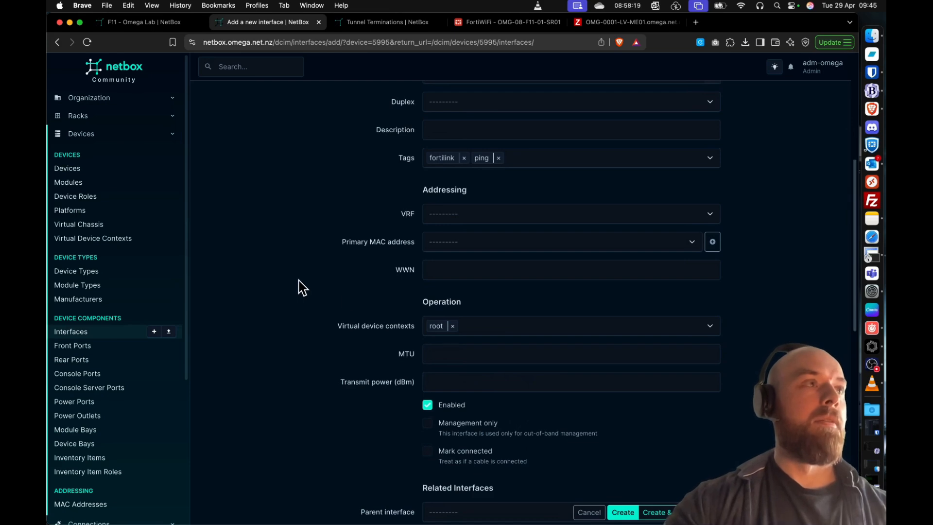
scroll(537, 322, "down", 1)
left_click(624, 513)
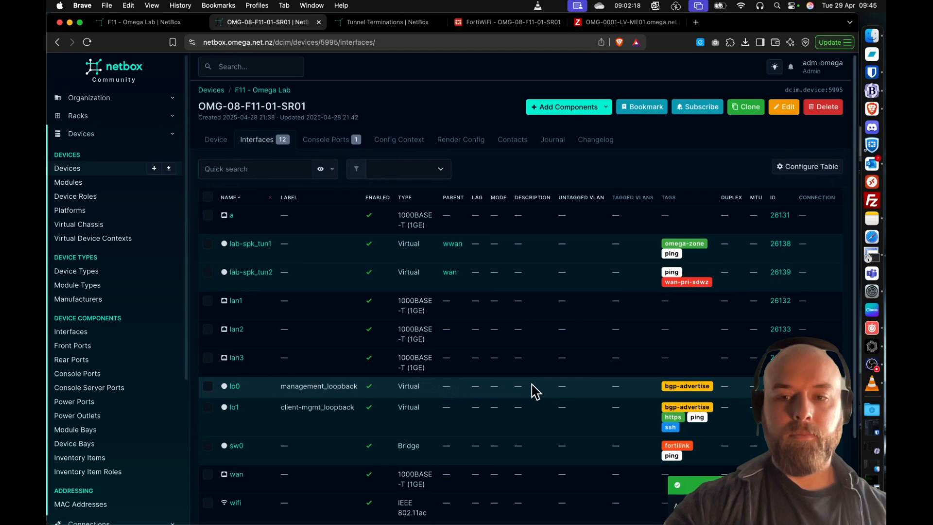
- Start a new IP address for the sw0 interface with address 10.0.255.1/24
scroll(503, 376, "down", 3)
scroll(503, 376, "right", 3)
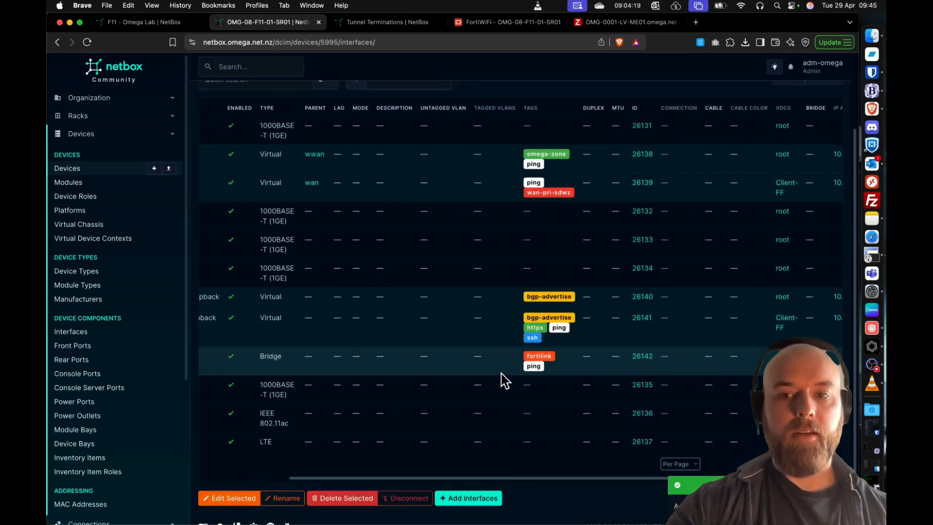
scroll(503, 379, "right", 5)
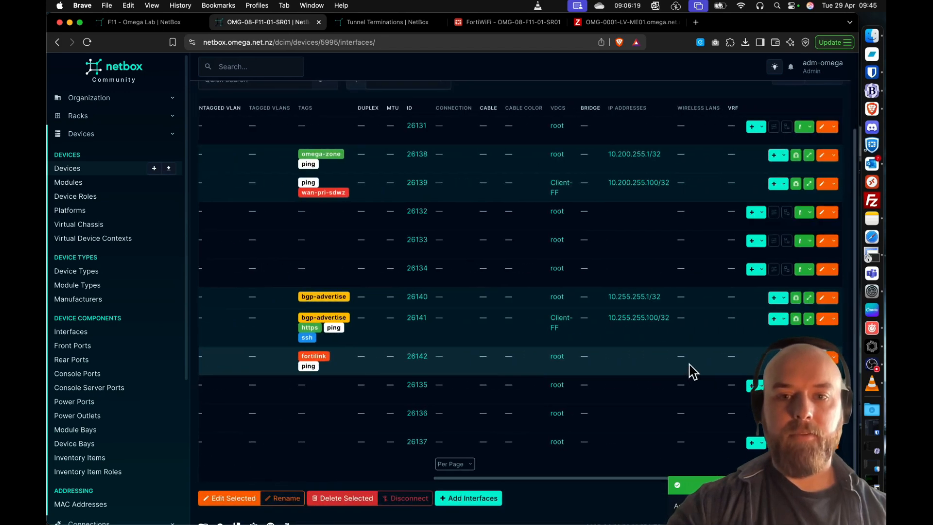
scroll(692, 371, "left", 8)
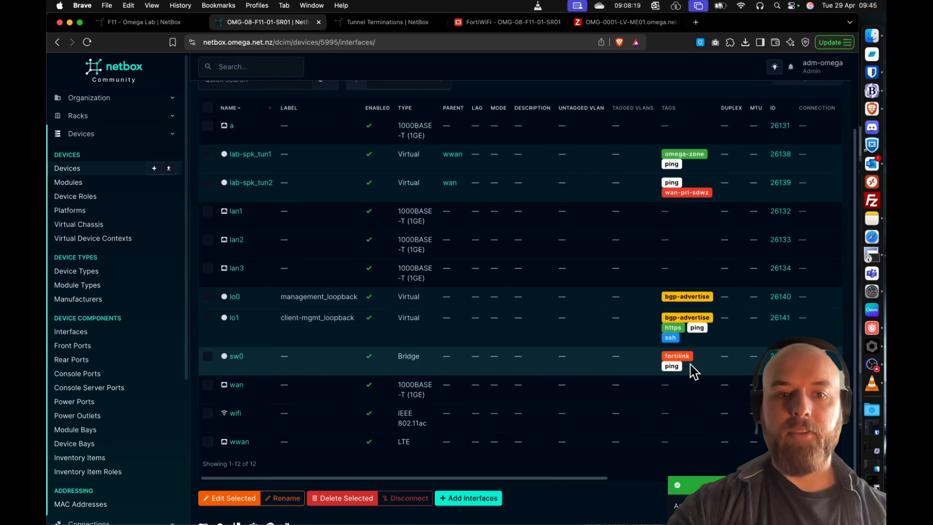
scroll(692, 372, "right", 10)
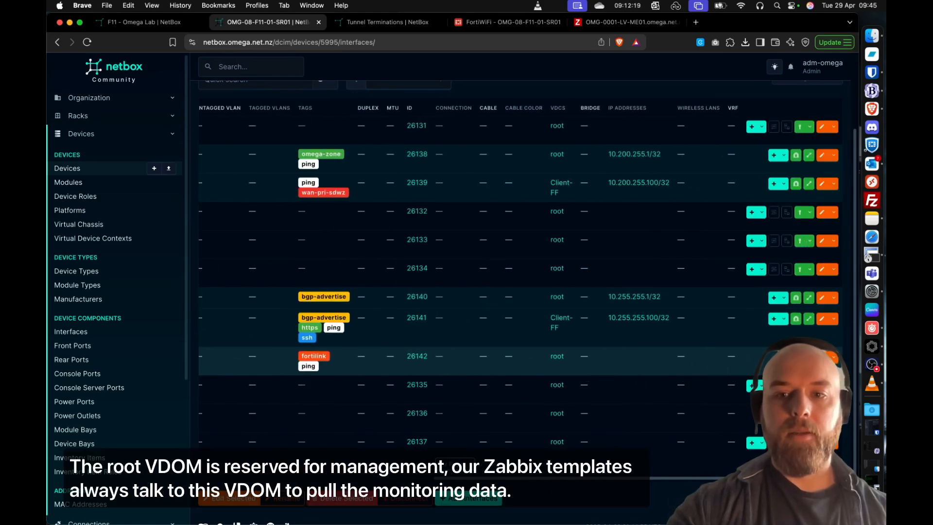
left_click(741, 376)
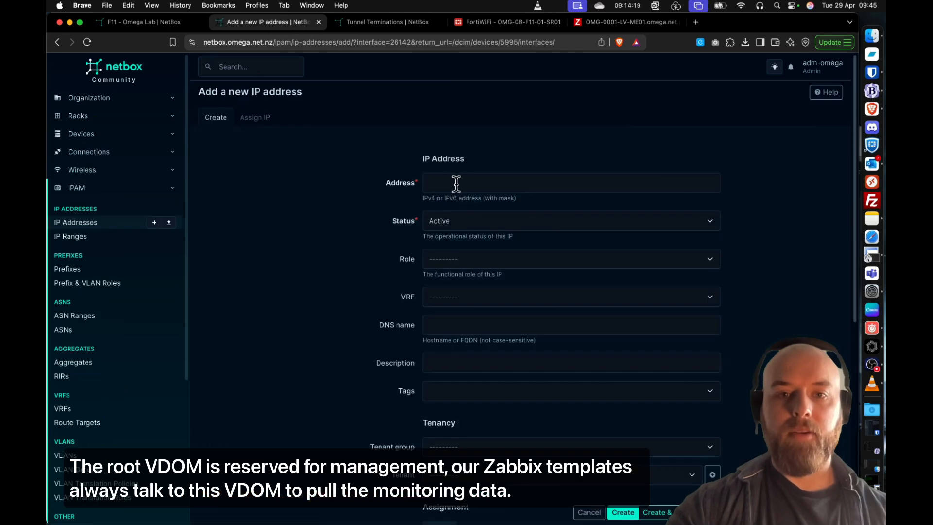
left_click(457, 182)
type("10.")
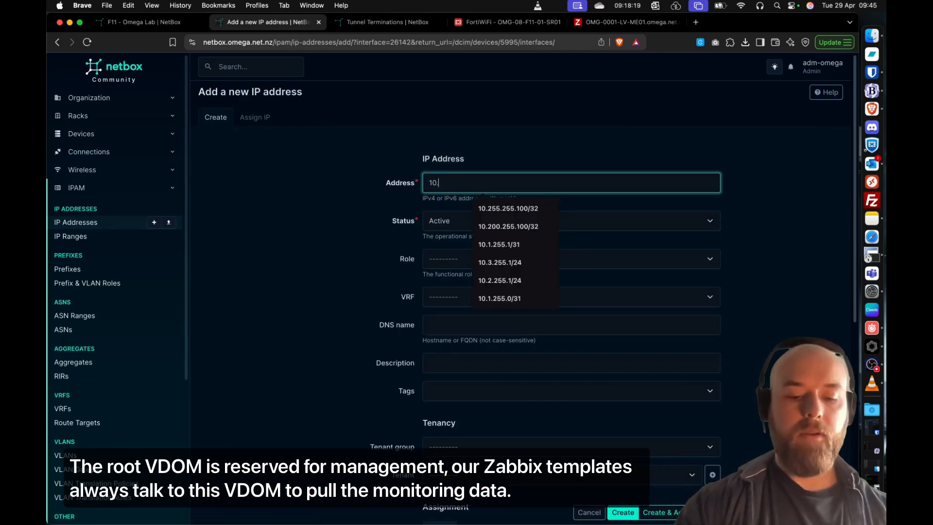
type("0")
type(".255.1/24")
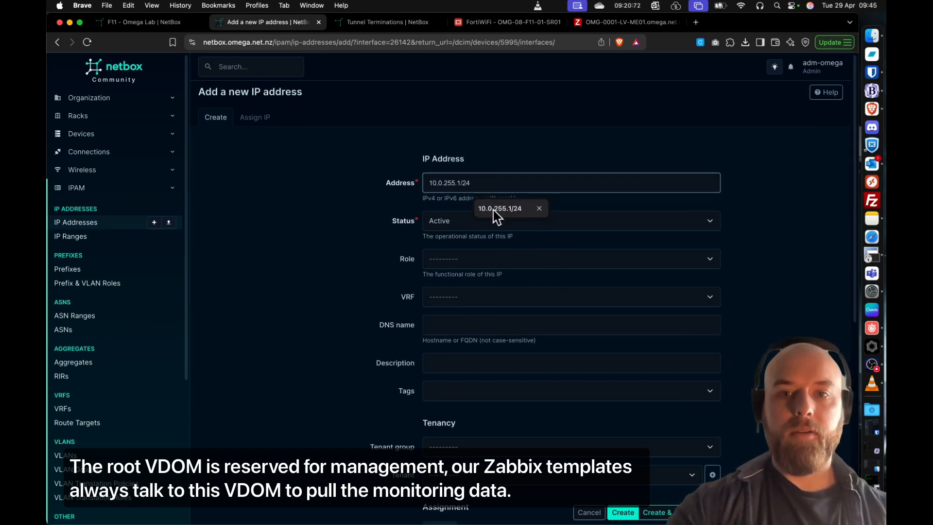
left_click(496, 210)
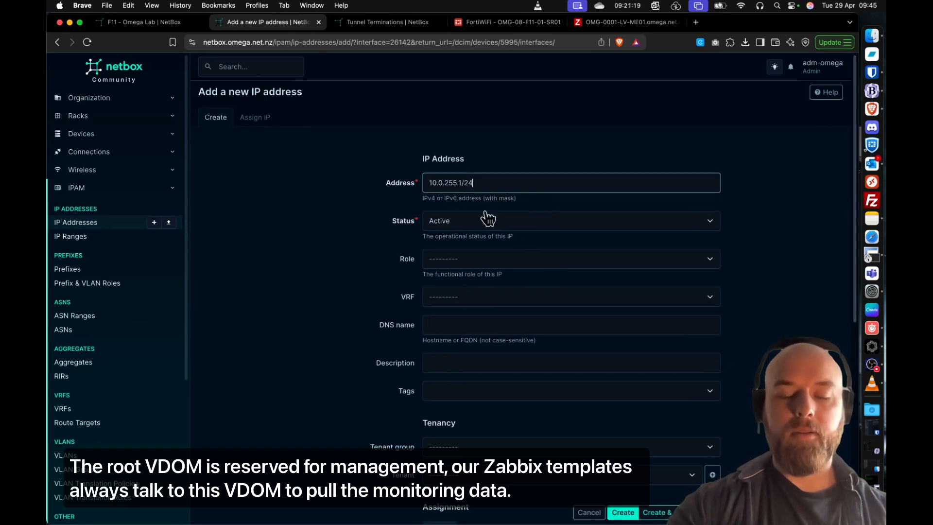
- Set the sw0 address's VRF to 1 - OMG - Underlay and create it
left_click(459, 299)
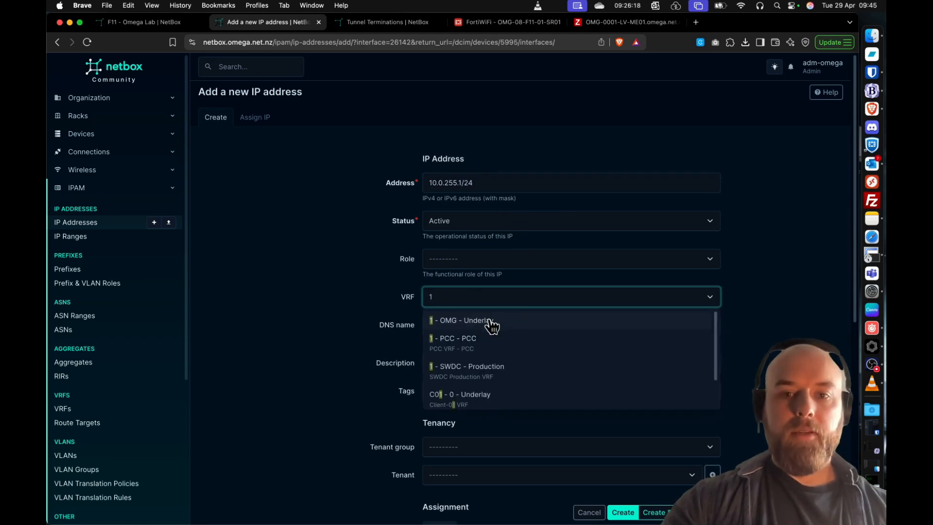
left_click(491, 323)
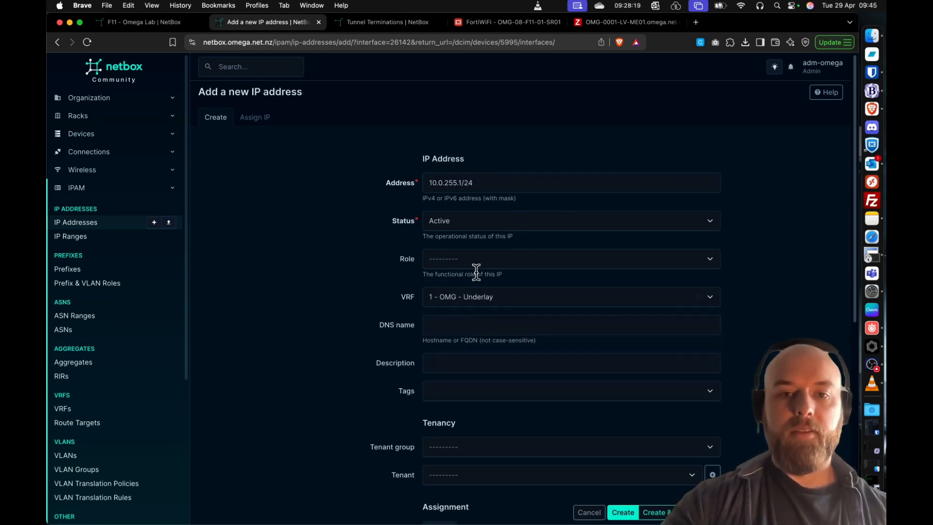
scroll(495, 289, "down", 1)
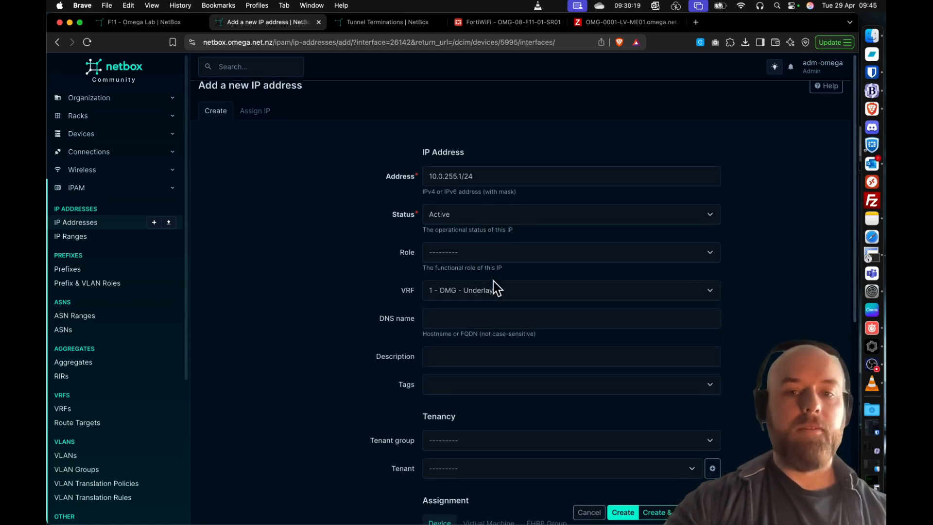
left_click(623, 512)
scroll(534, 345, "down", 4)
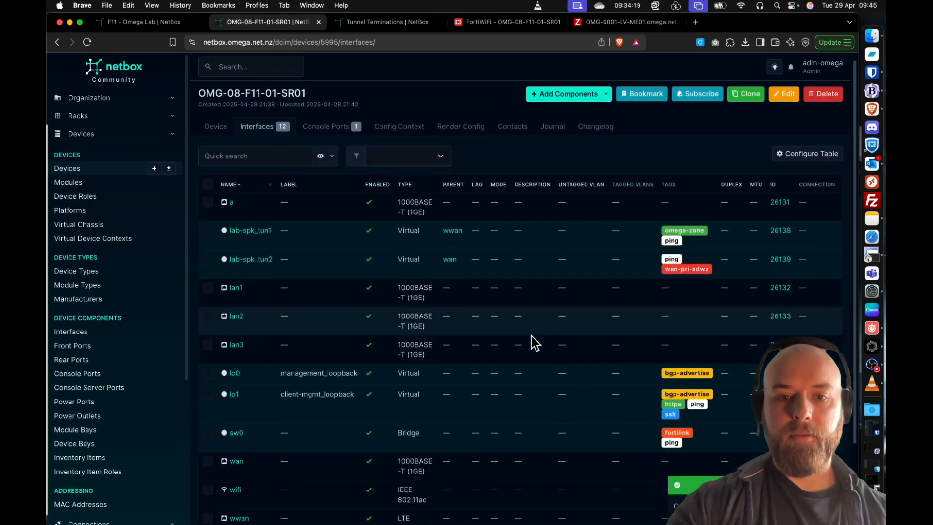
- Start another interface on the router named sw0.0002 with label guest_vlan and type Virtual
scroll(687, 99, "up", 4)
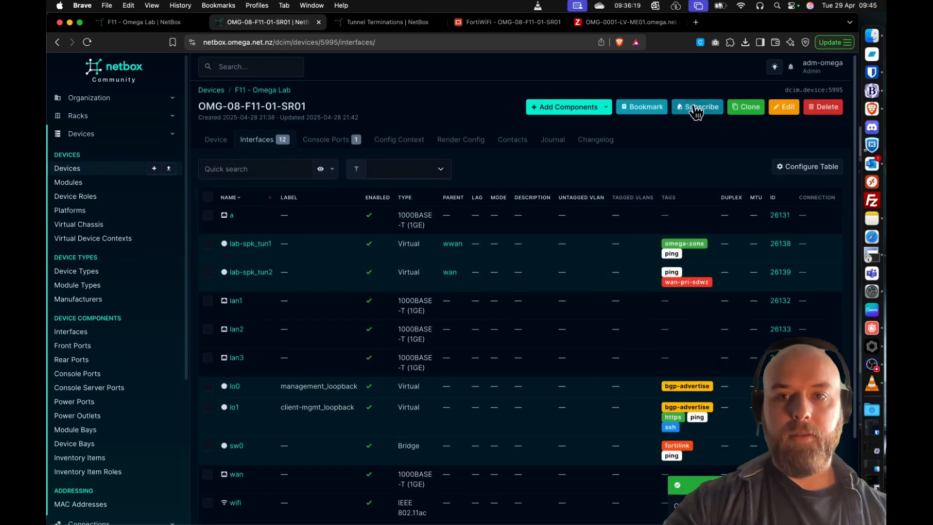
left_click(607, 109)
left_click(563, 213)
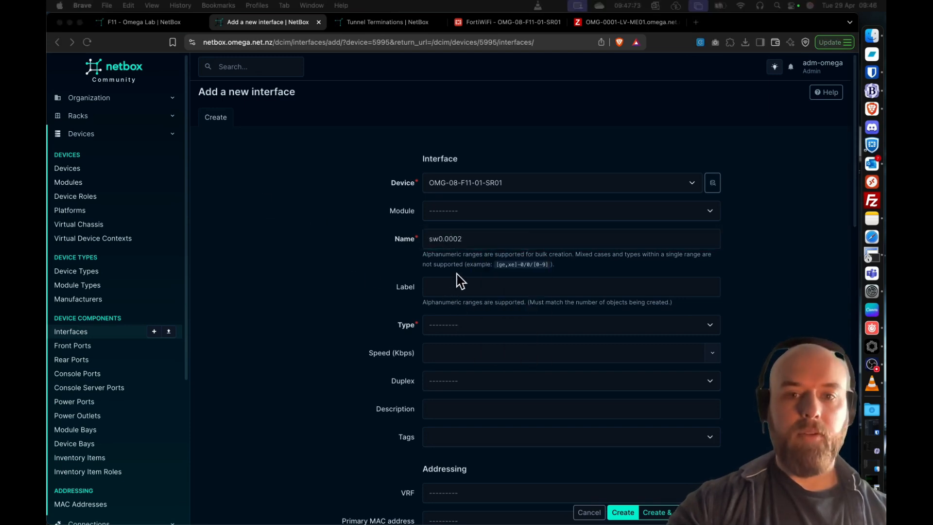
left_click(462, 287)
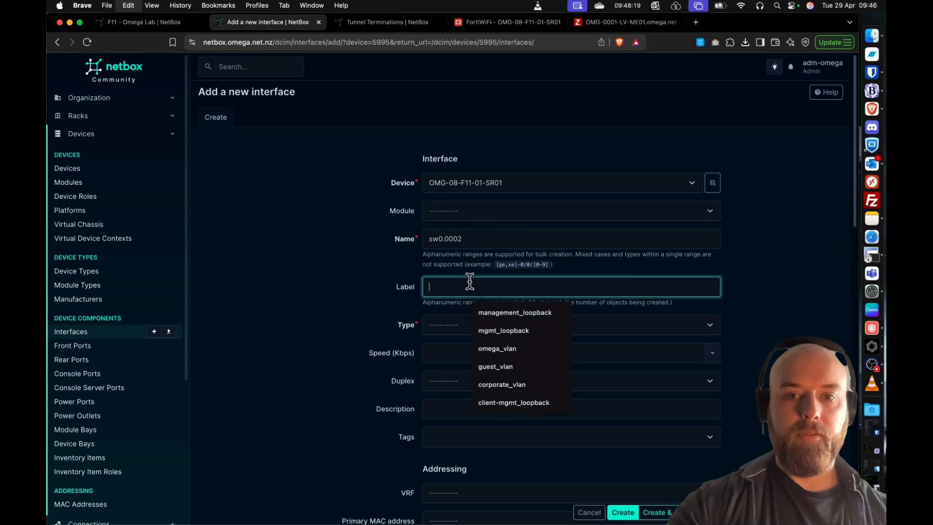
left_click(459, 362)
left_click(468, 325)
left_click(459, 362)
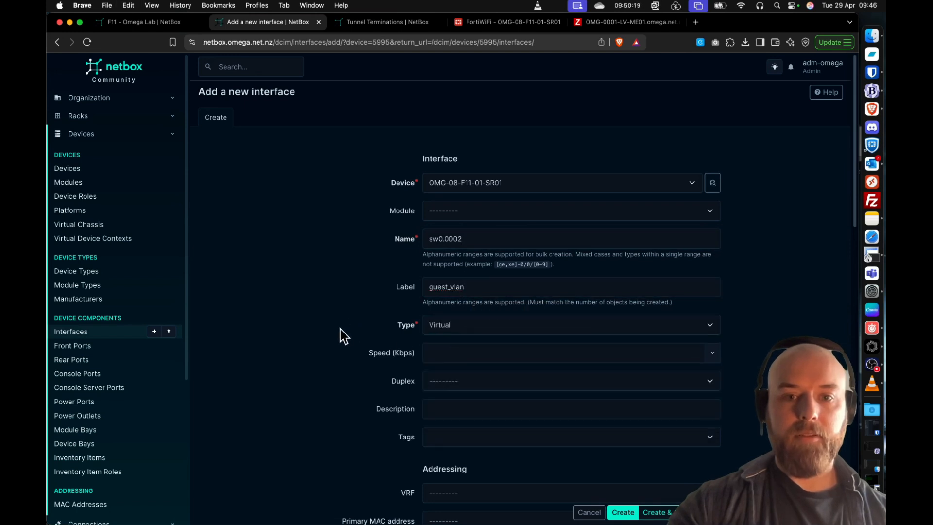
- Tag the guest_vlan interface with internet-only, intonly-zone and ping
scroll(340, 333, "down", 3)
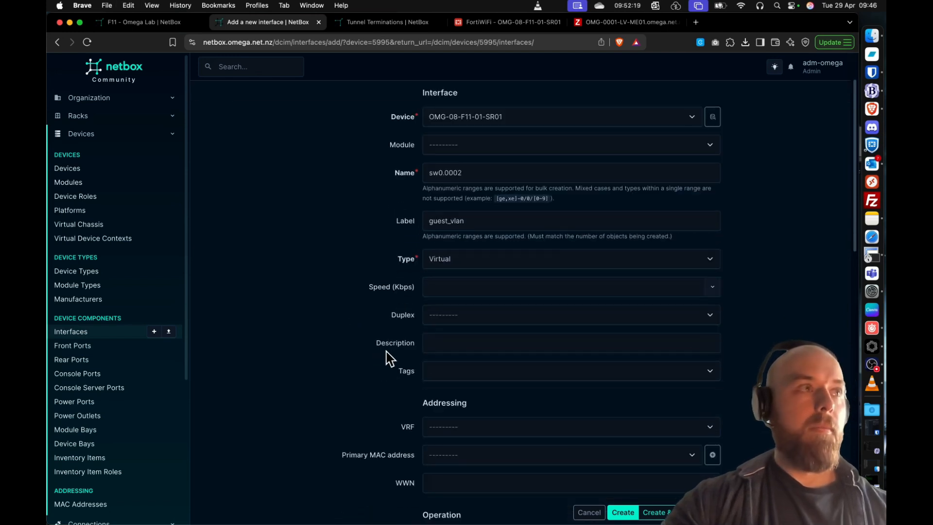
left_click(498, 369)
type("internet")
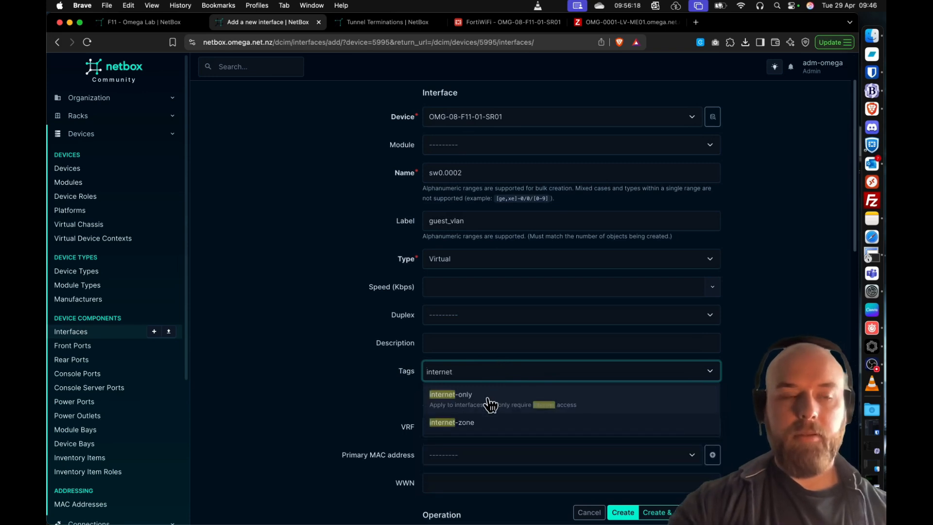
left_click(489, 404)
double_click(508, 371)
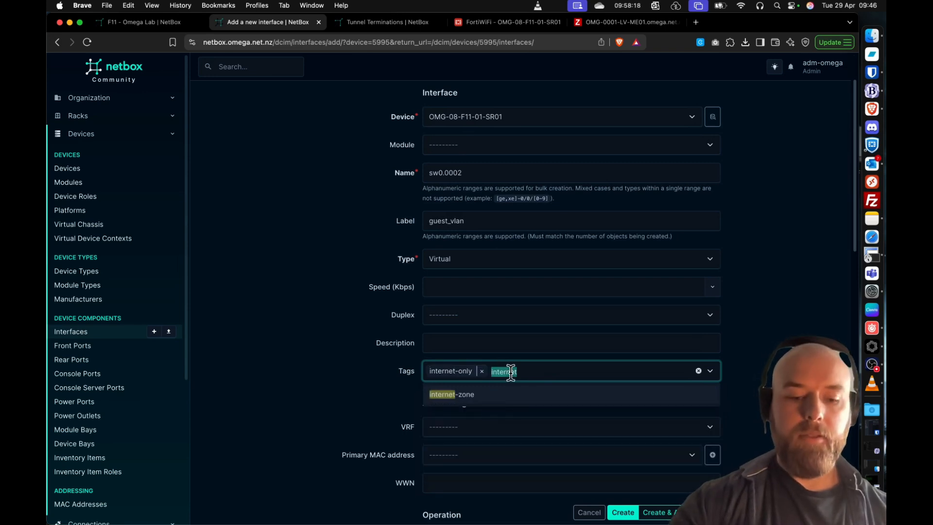
type("int")
left_click(500, 395)
type("on")
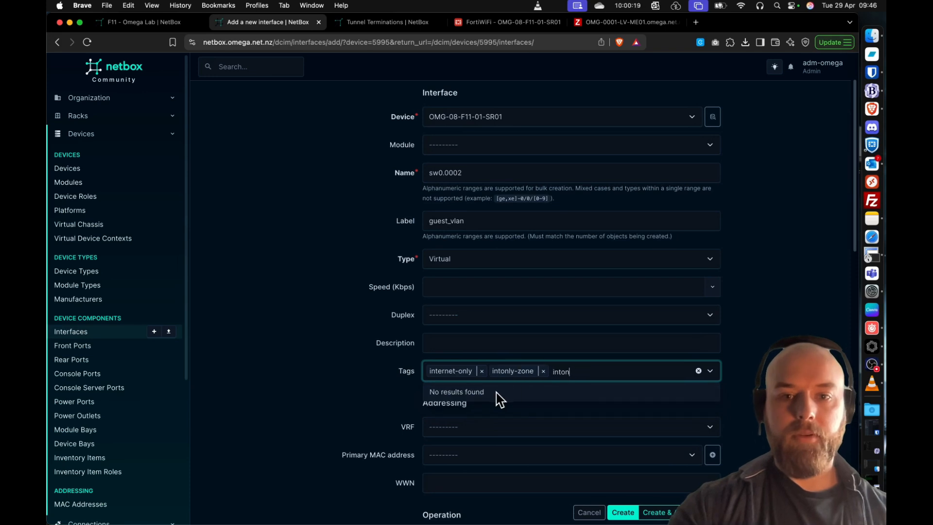
type("ping")
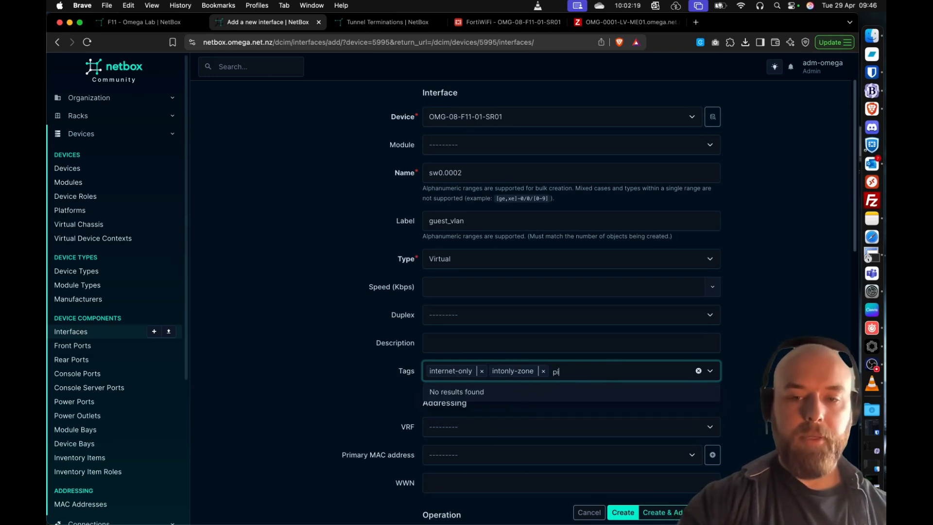
left_click(564, 398)
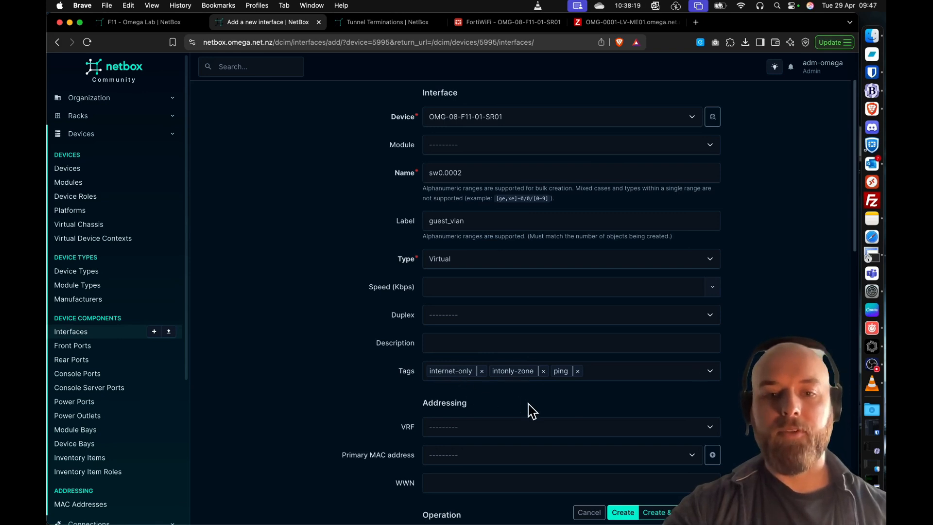
- Assign the guest_vlan interface to the Client-FF virtual device context and set its parent interface to sw0
scroll(532, 410, "down", 3)
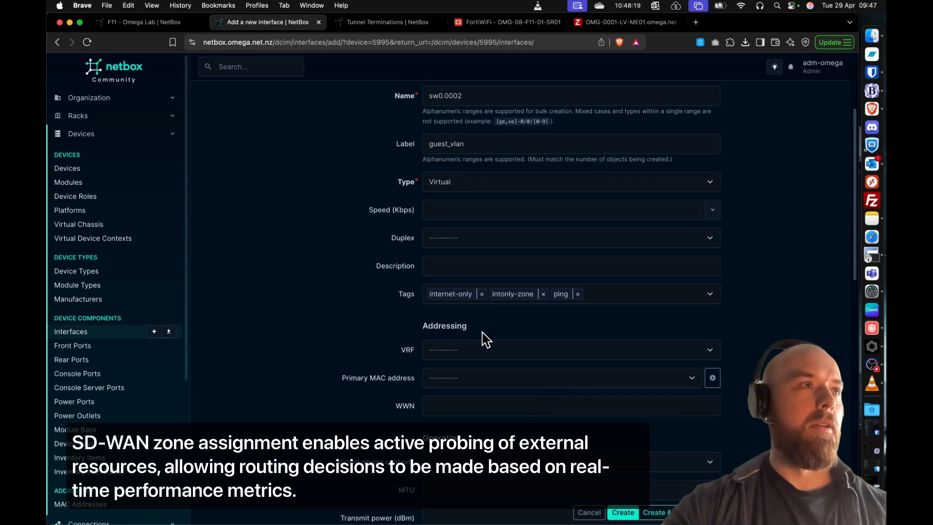
scroll(486, 341, "down", 2)
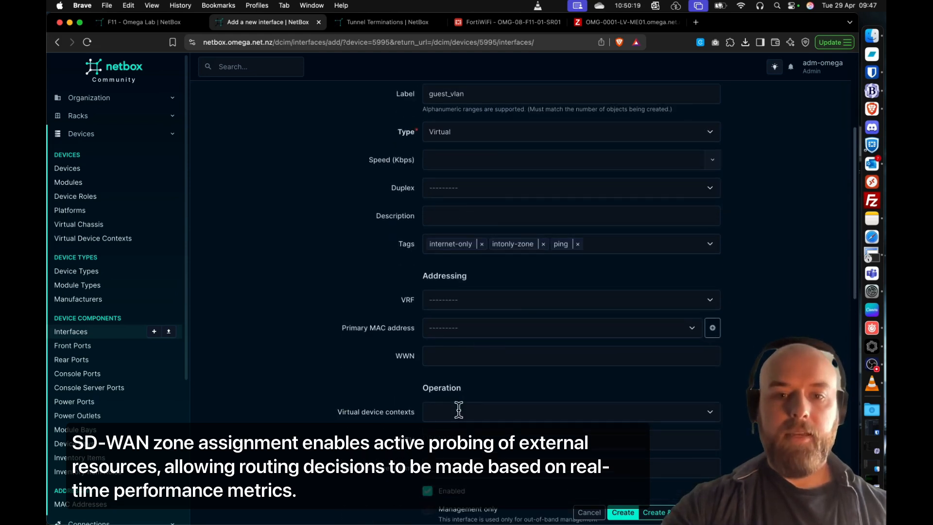
left_click(459, 411)
type("Cli")
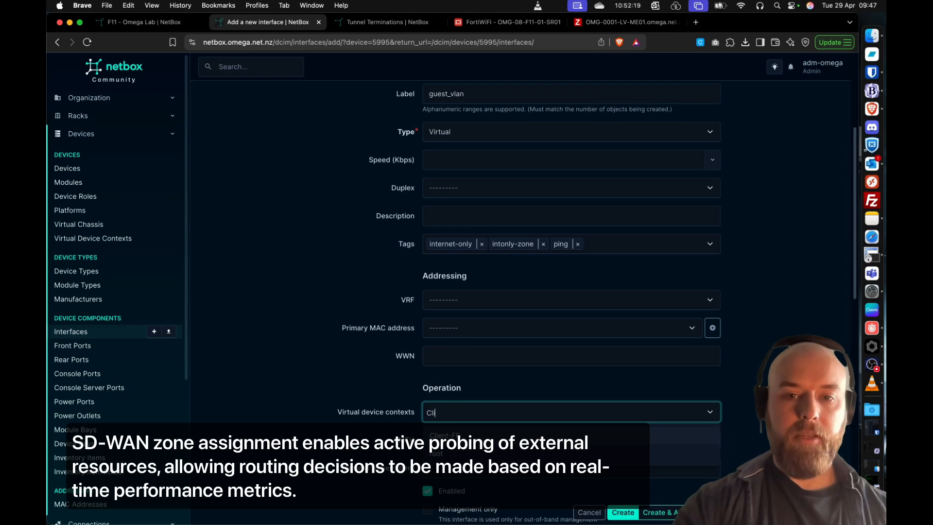
key("Return")
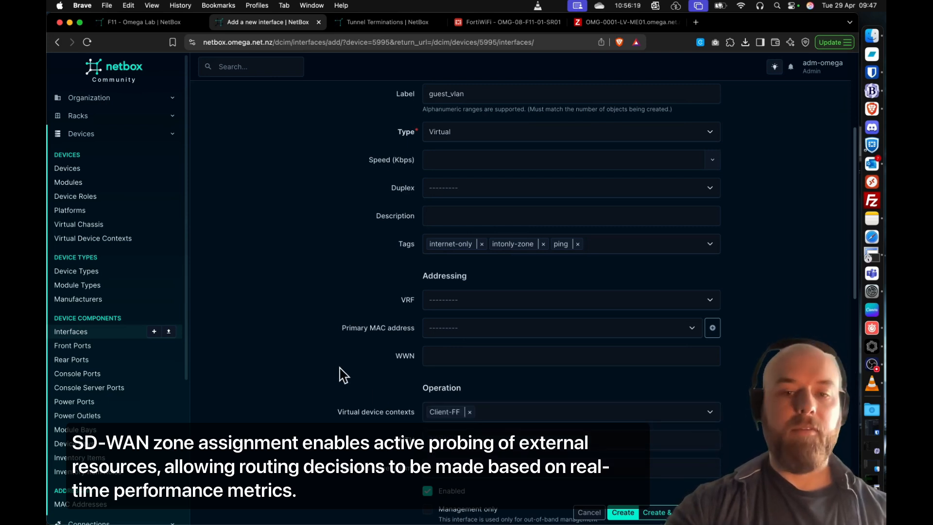
scroll(343, 375, "down", 6)
left_click(481, 333)
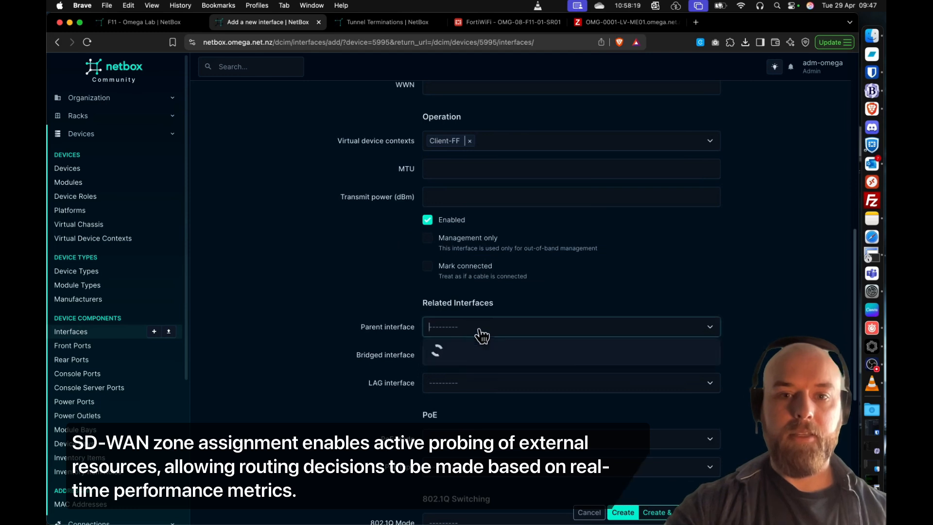
type("sw0")
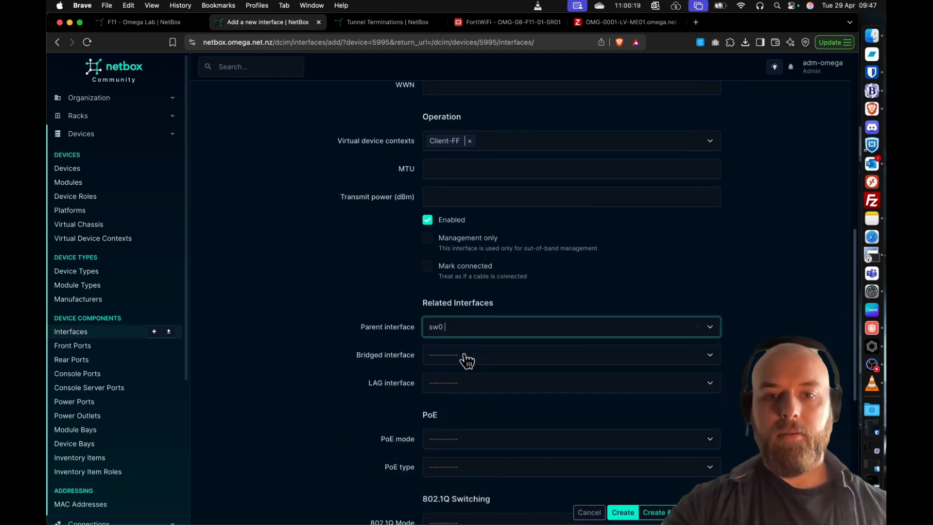
left_click(370, 300)
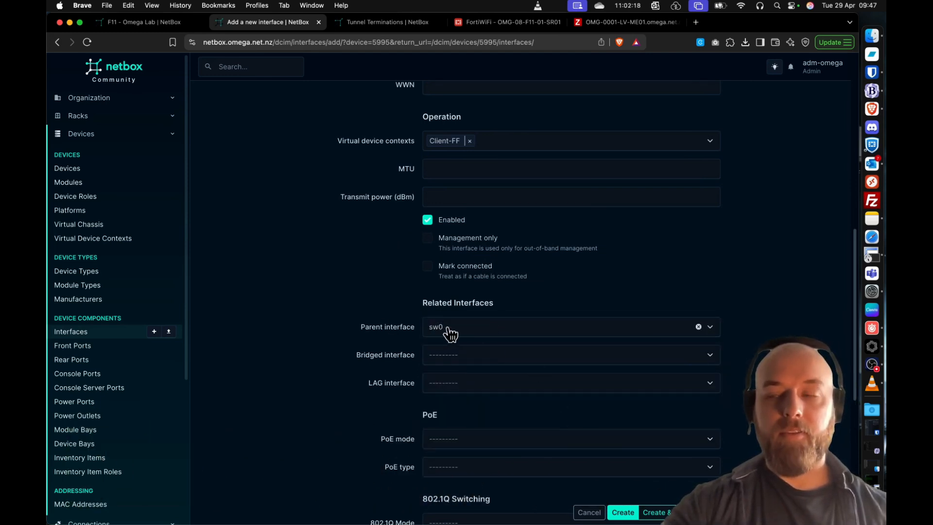
- Set the guest_vlan interface's 802.1Q mode to Access with untagged VLAN Guest (2) and create the interface
scroll(549, 416, "down", 4)
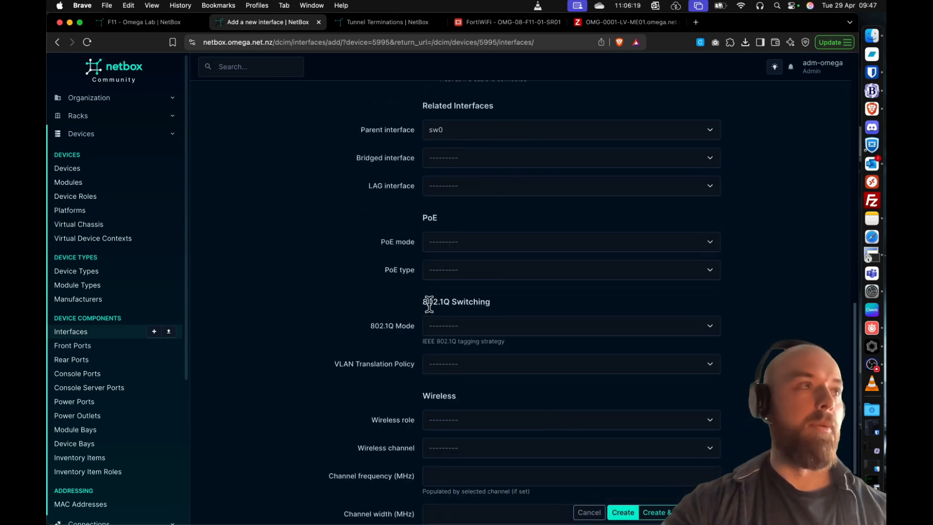
left_click(447, 329)
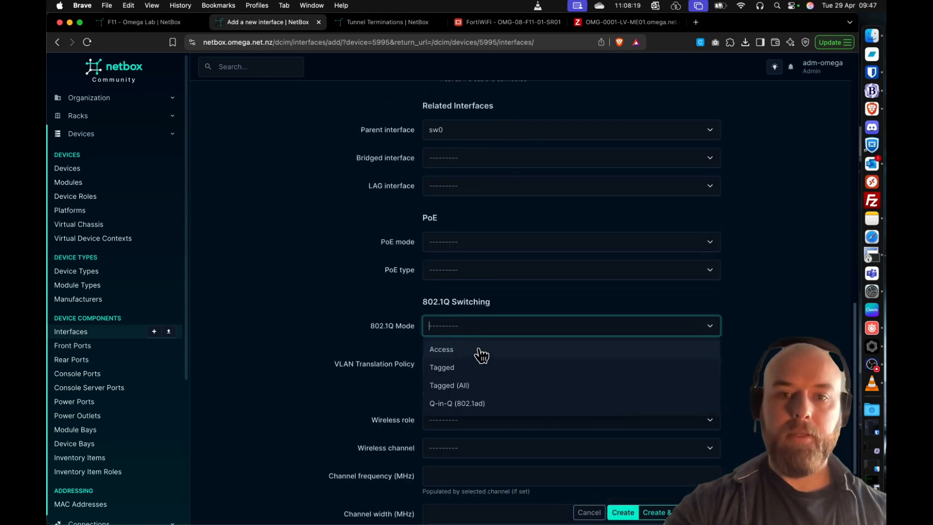
left_click(479, 354)
scroll(406, 339, "down", 4)
scroll(430, 214, "up", 1)
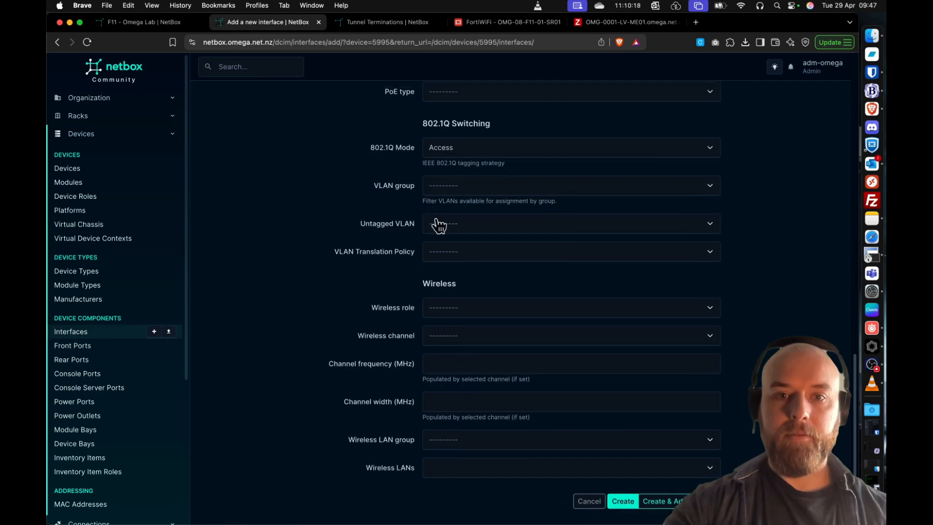
left_click(464, 229)
type("2")
left_click(461, 248)
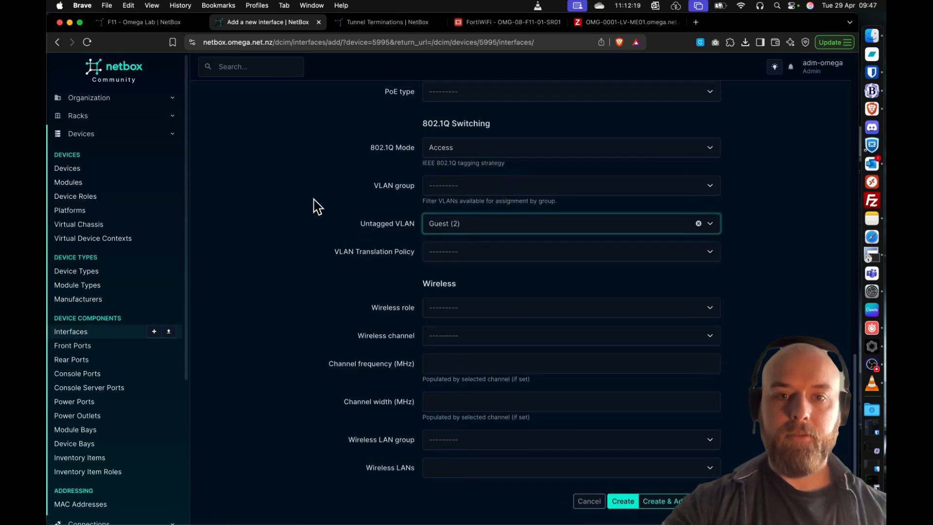
left_click(622, 506)
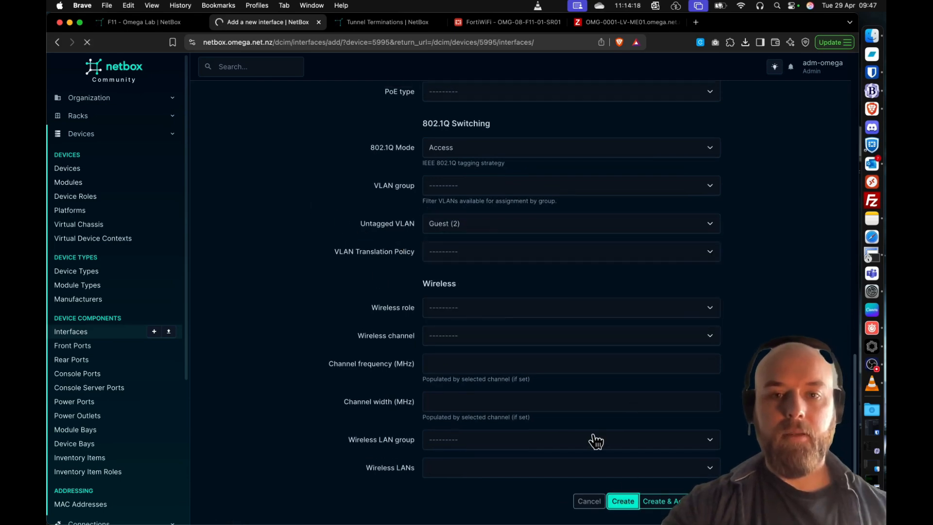
scroll(547, 354, "down", 5)
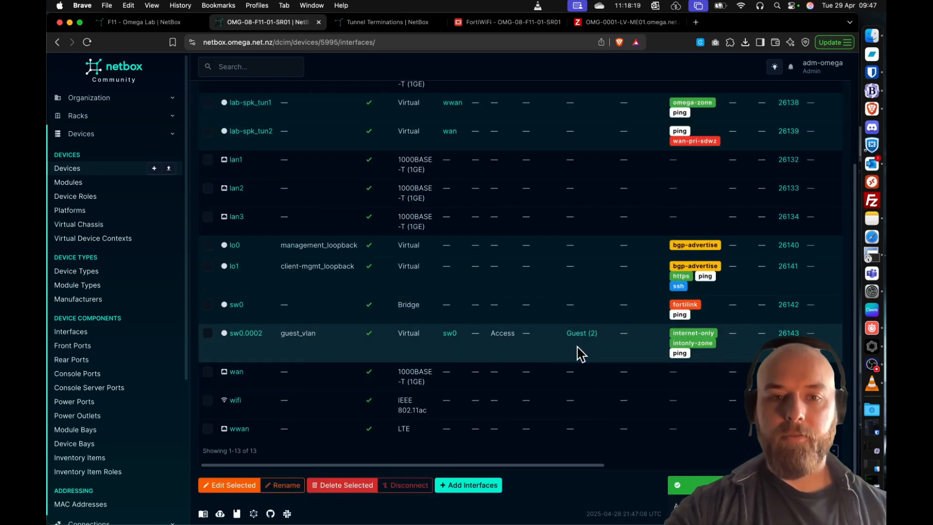
- Start another interface on the router named sw0.0003 with label corporate_vlan and type Virtual
scroll(581, 354, "up", 5)
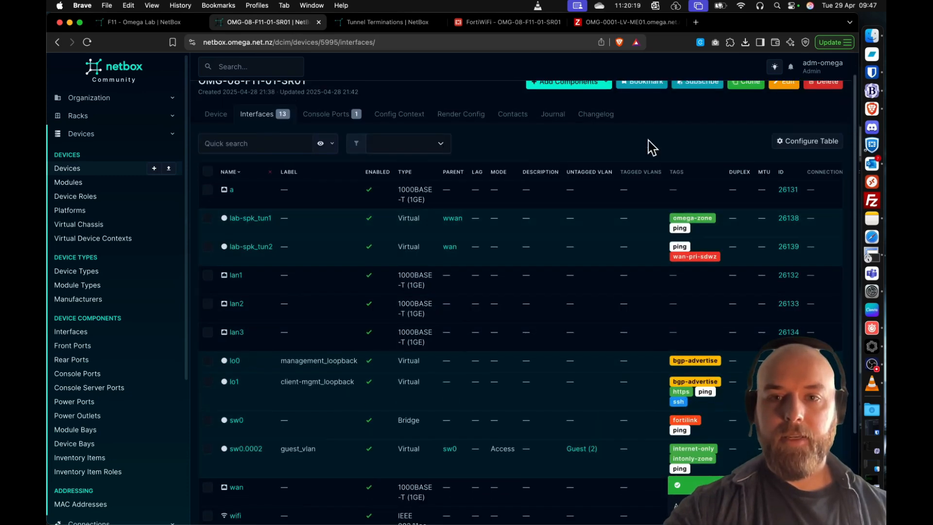
left_click(605, 106)
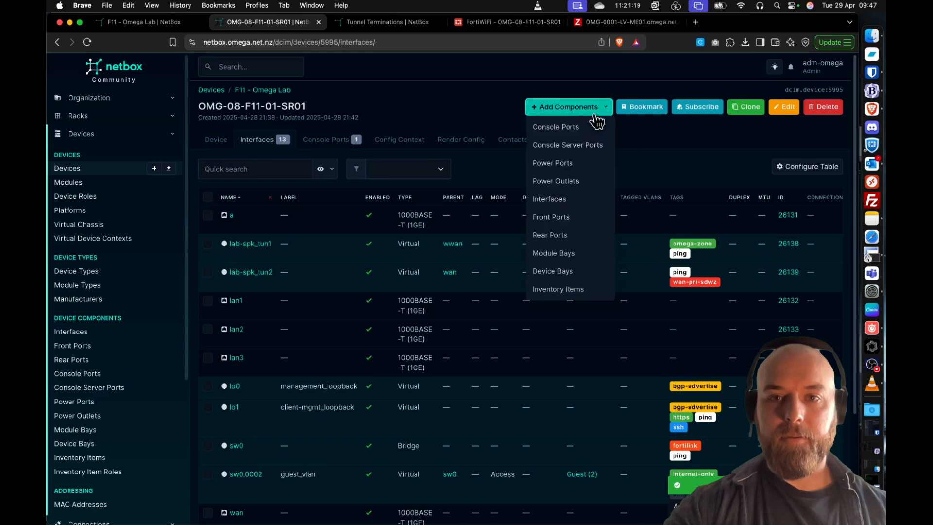
left_click(558, 201)
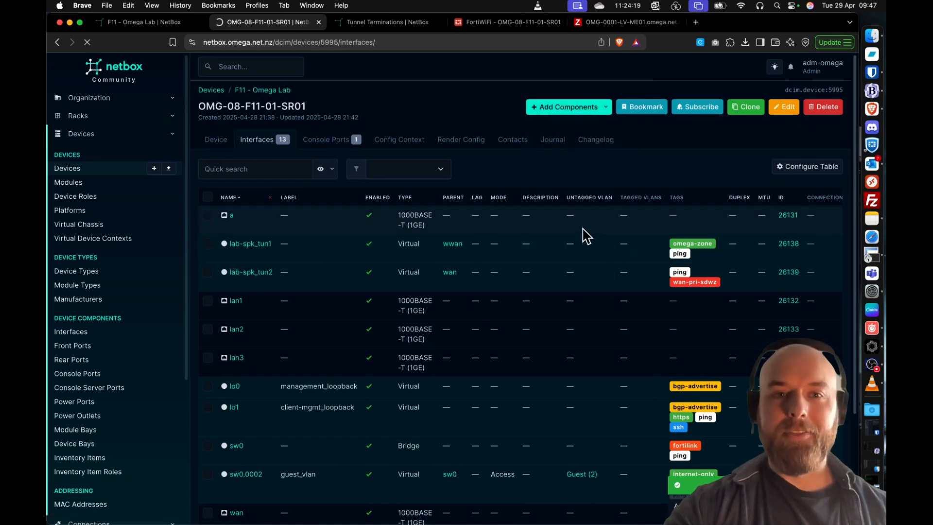
left_click(460, 140)
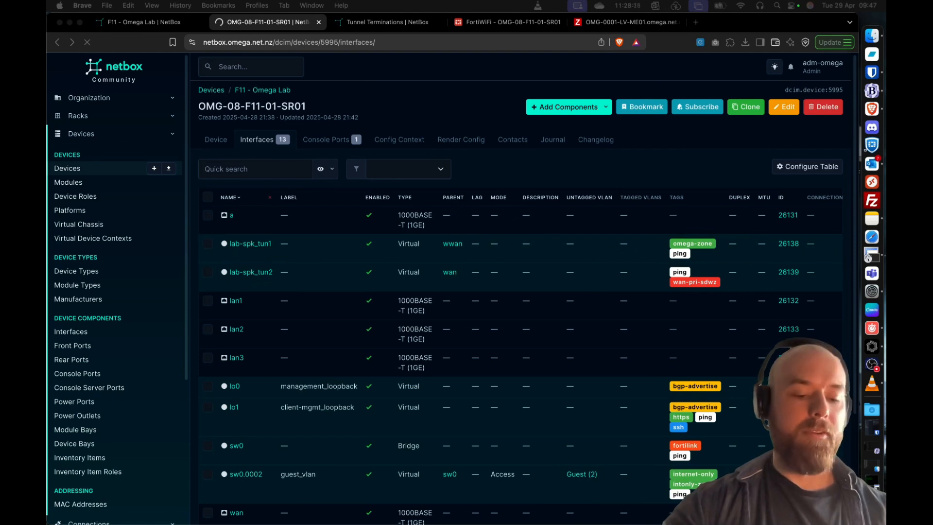
left_click(489, 242)
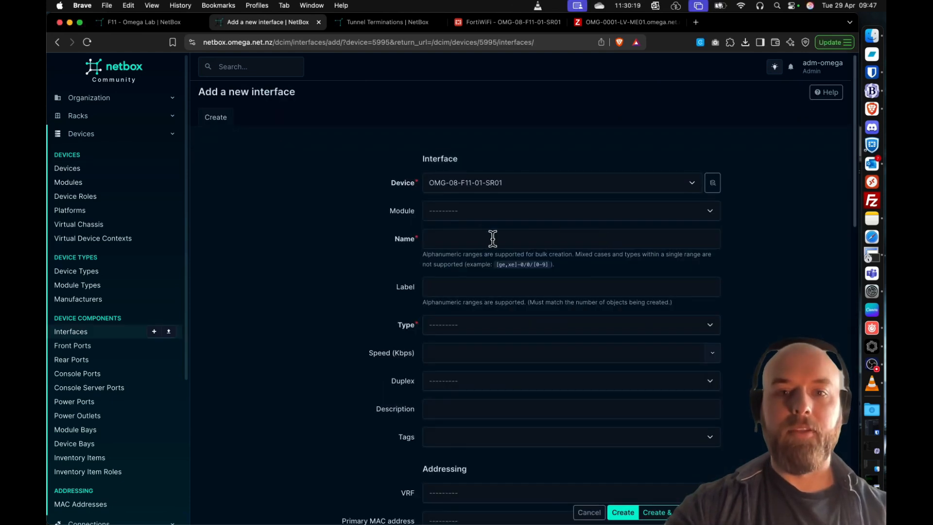
left_click(492, 238)
type("sw0.0003")
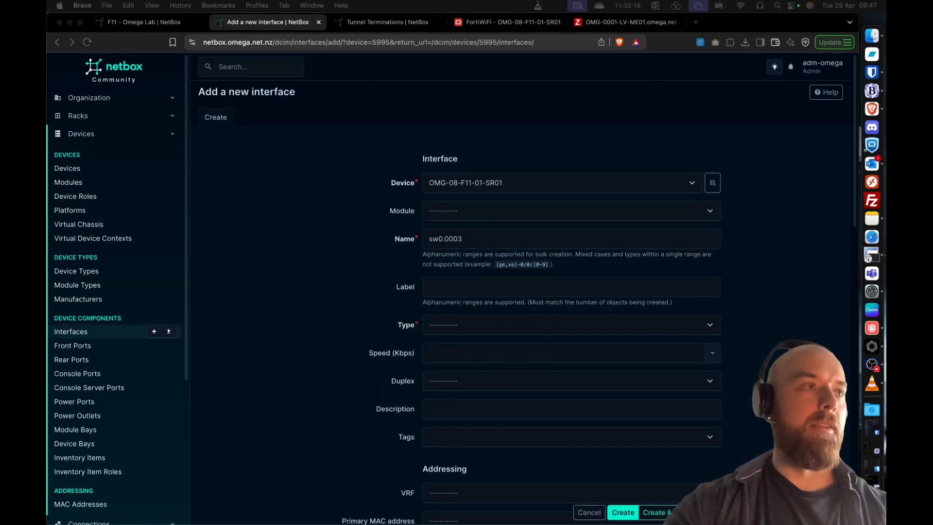
left_click(494, 294)
type("corporate_vlan")
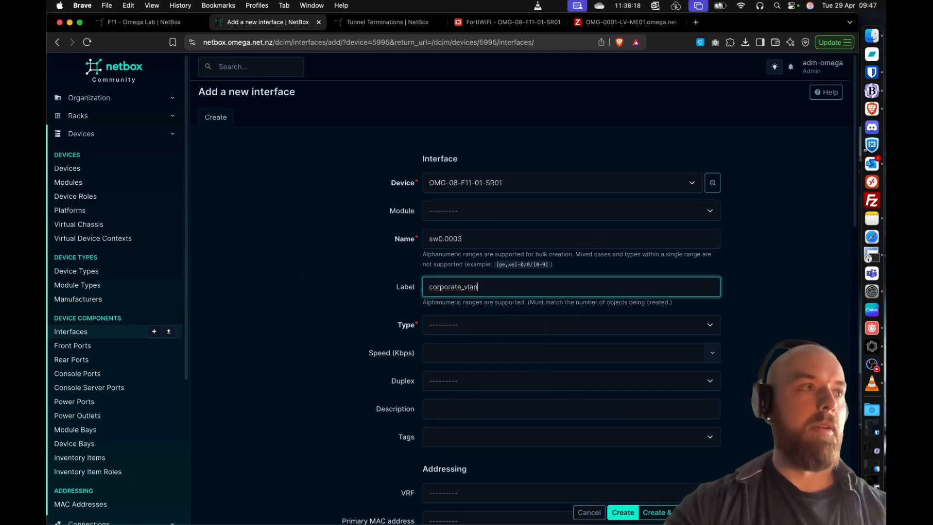
left_click(500, 334)
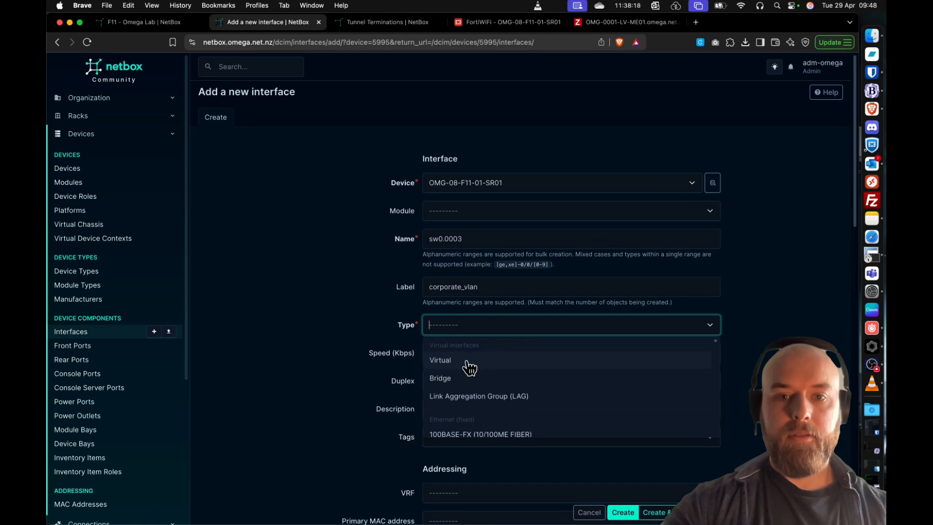
left_click(466, 360)
- Tag the corporate_vlan interface with corporate, corporate-zone and ping
scroll(306, 309, "down", 2)
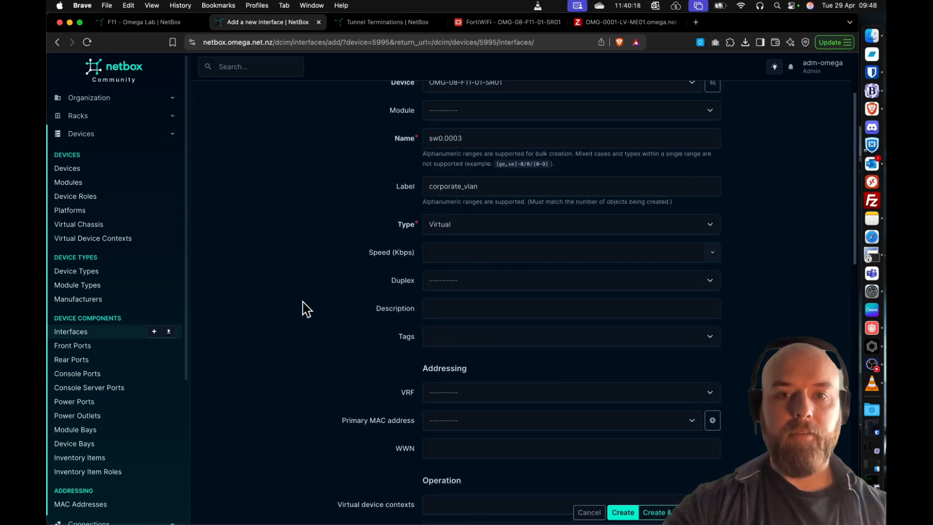
left_click(495, 336)
type("corpor")
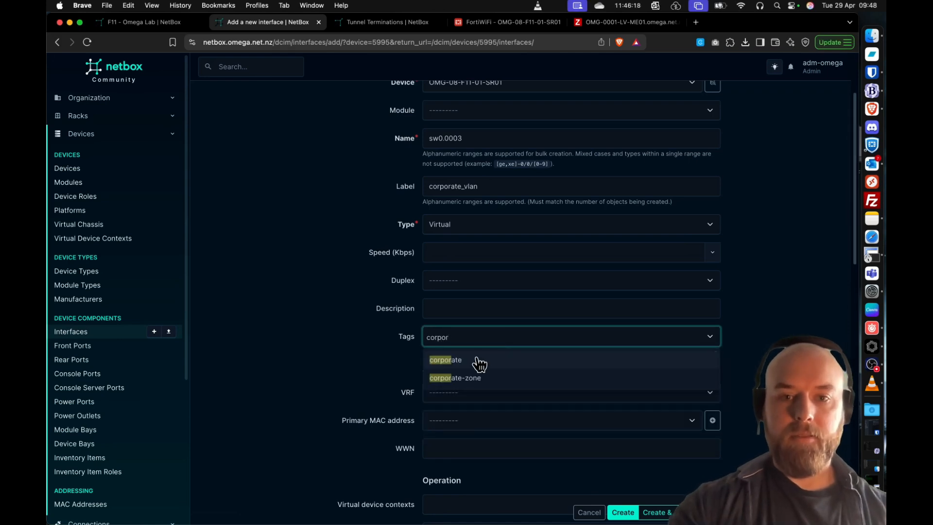
left_click(479, 358)
left_click(489, 359)
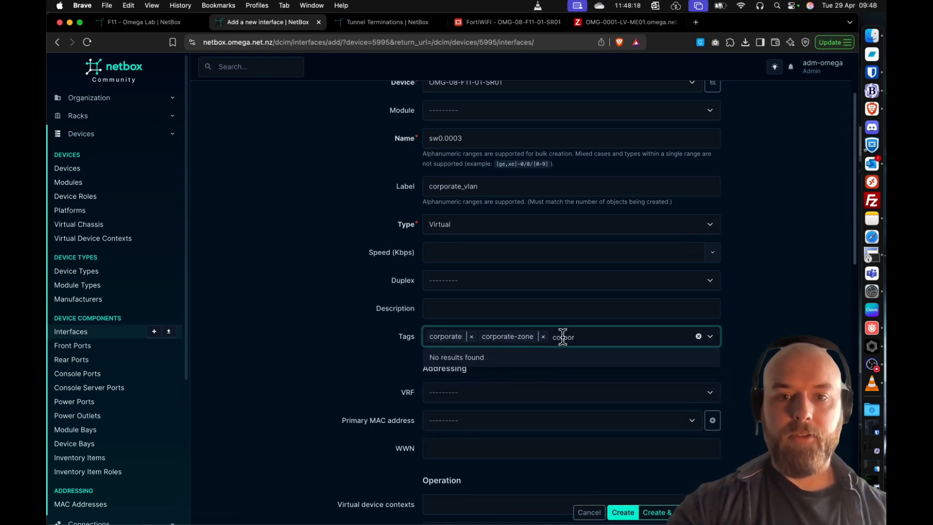
key("super+a")
type("ping")
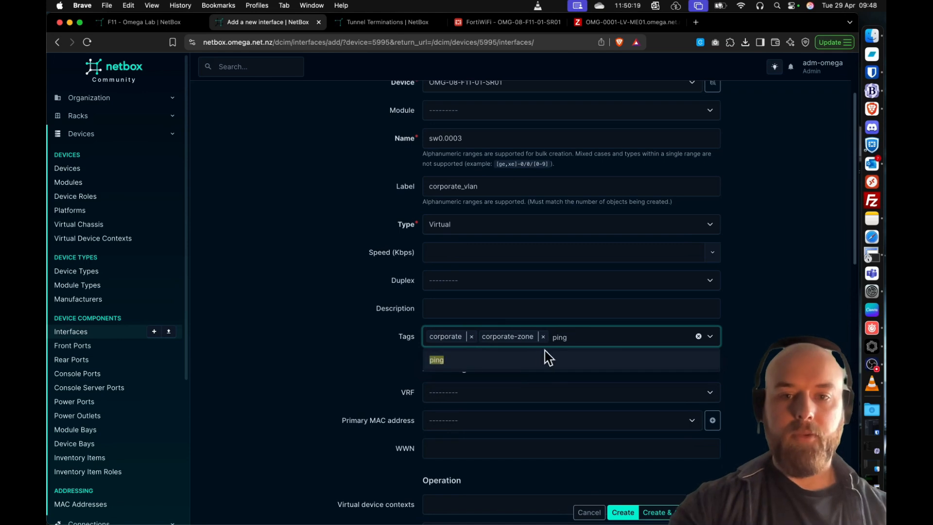
left_click(544, 358)
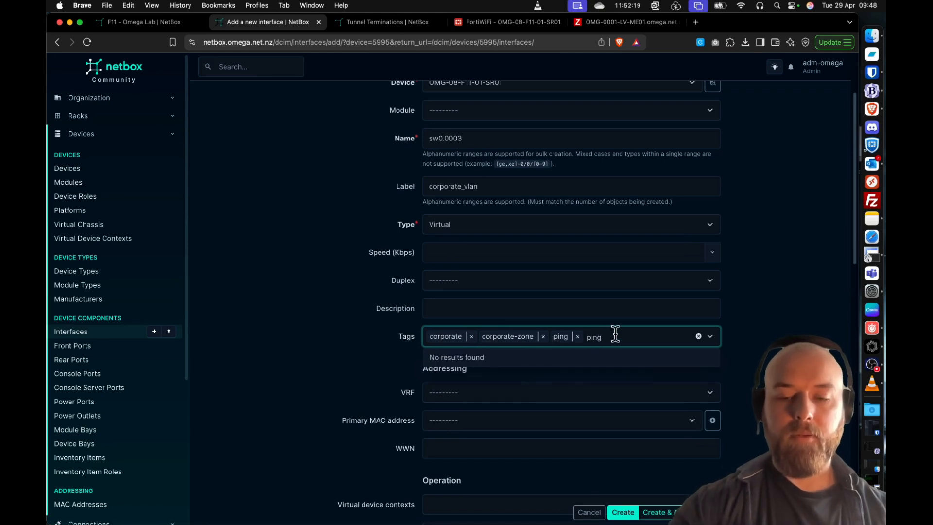
key("BackSpace")
key("BackSpace")
key("BackSpace")
key("BackSpace")
left_click(306, 282)
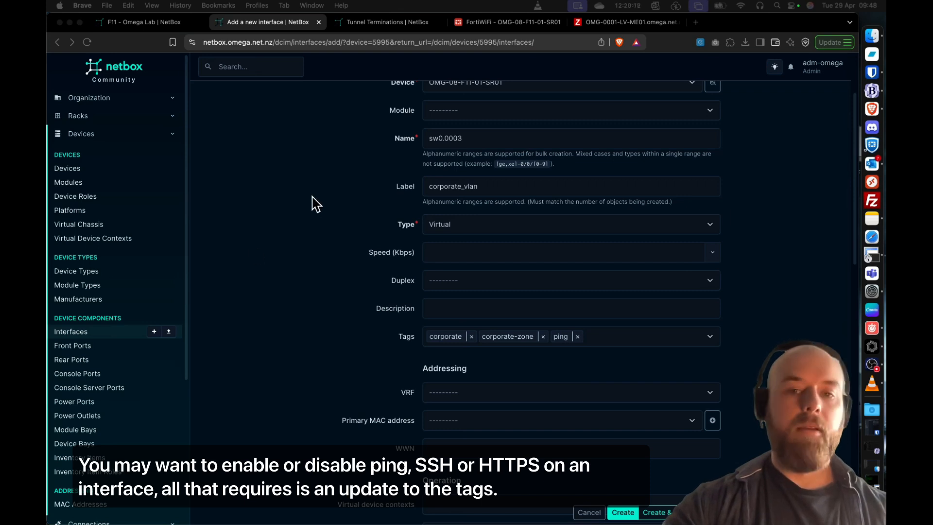
- Assign the corporate_vlan interface to the Client-FF virtual device context and set its parent interface to sw0
scroll(296, 313, "down", 3)
left_click(476, 380)
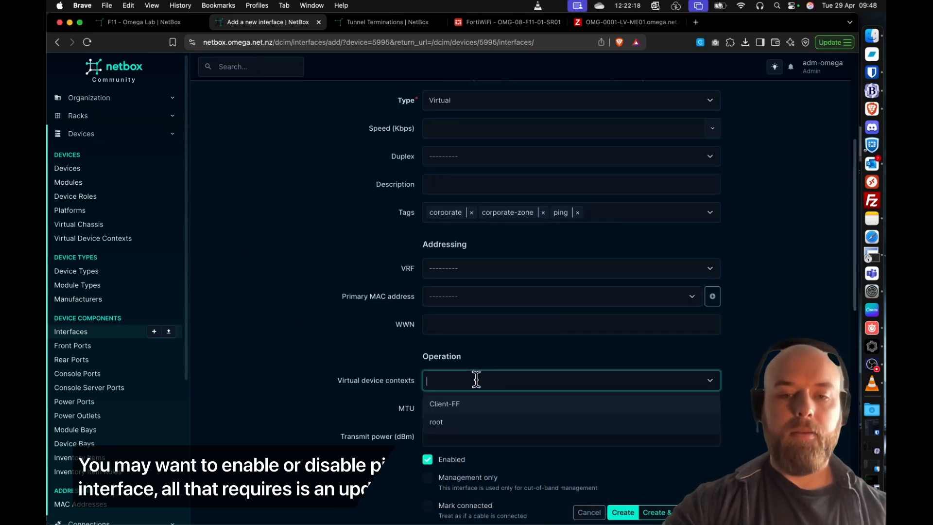
left_click(464, 410)
left_click(321, 352)
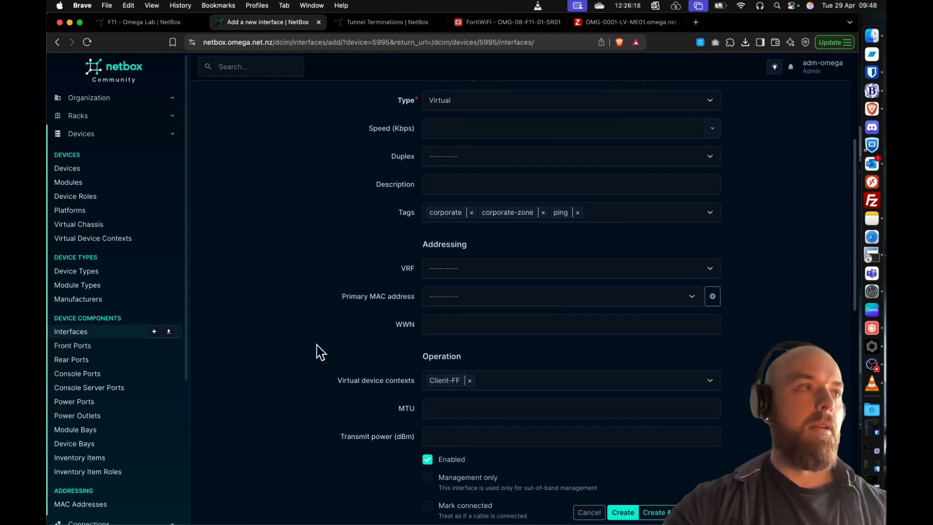
scroll(321, 352, "down", 5)
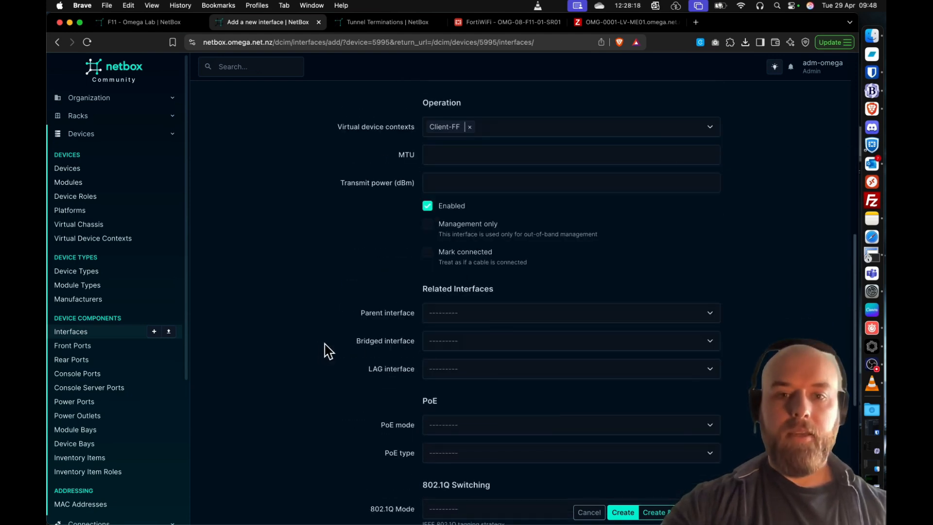
left_click(481, 312)
type("sw0")
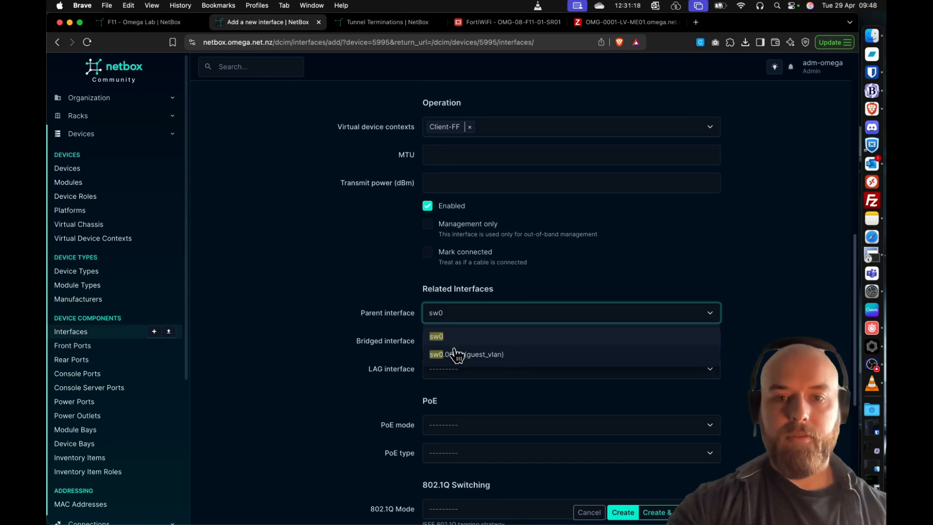
left_click(440, 336)
- Set the corporate_vlan interface's 802.1Q mode to Access with untagged VLAN Corporate (3) and create the interface
scroll(308, 287, "down", 3)
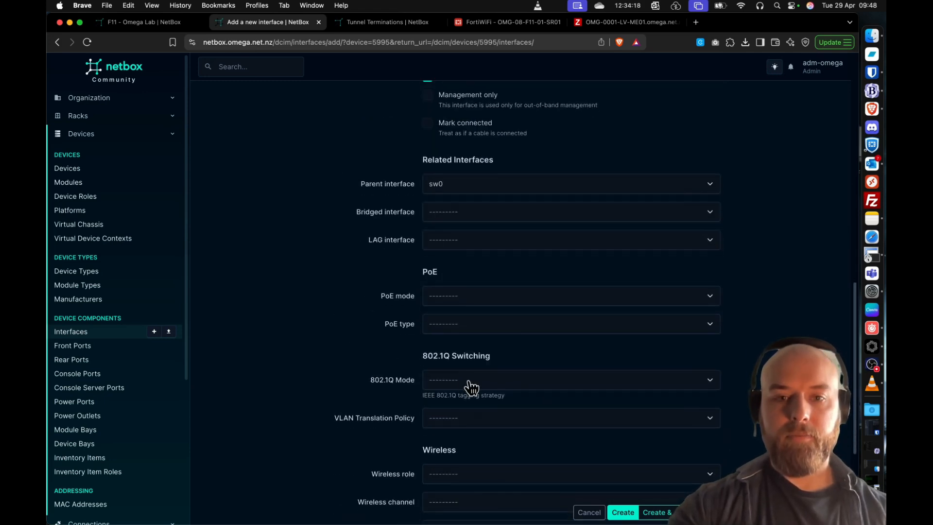
left_click(468, 386)
left_click(462, 406)
scroll(478, 402, "down", 5)
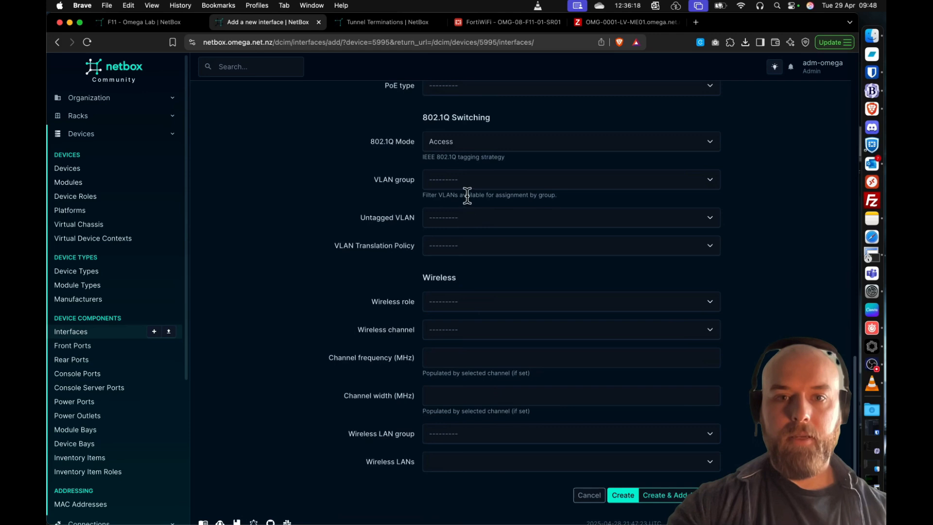
left_click(466, 223)
type("3")
left_click(468, 240)
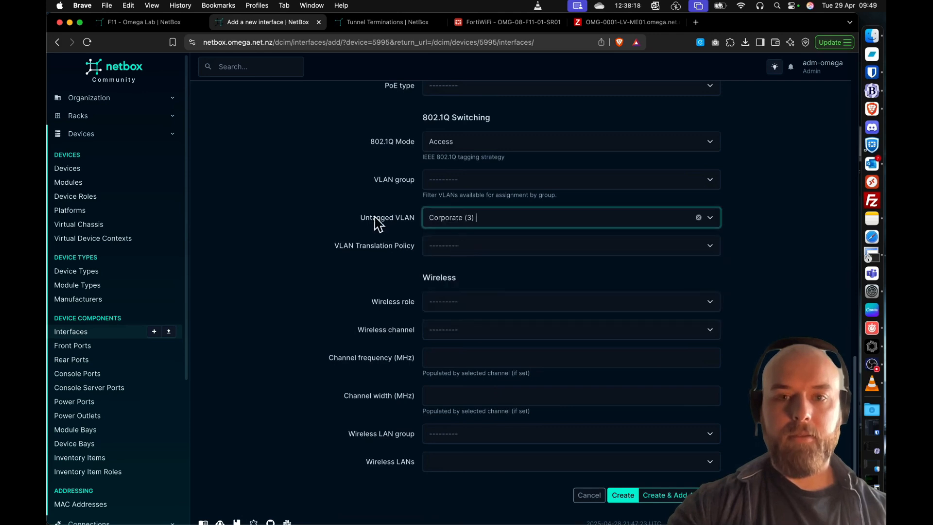
left_click(622, 497)
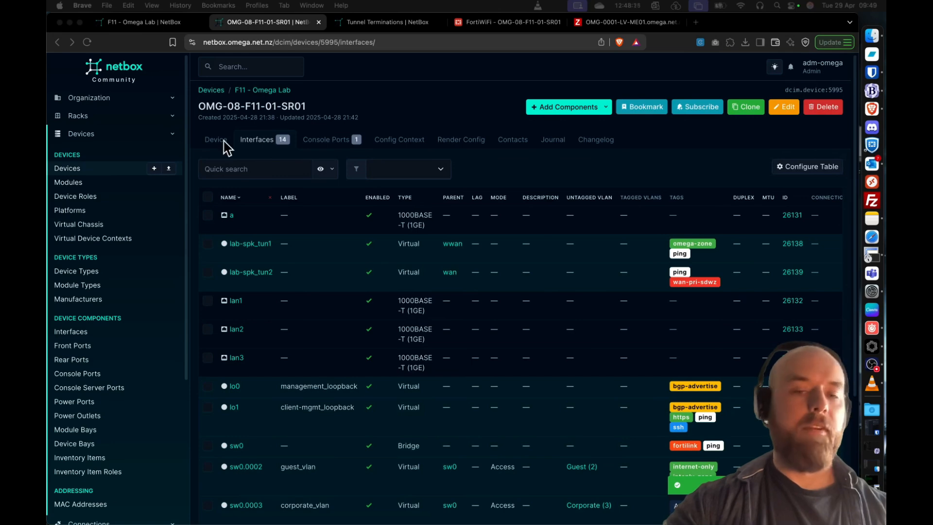
- Edit the router's lan1 interface to use sw0 as its bridged interface and save it
scroll(335, 321, "down", 1)
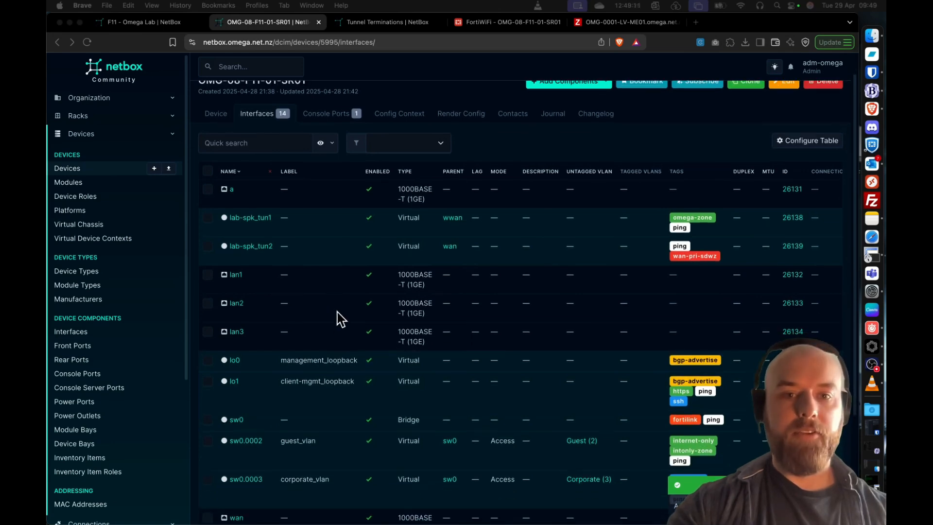
left_click(237, 275)
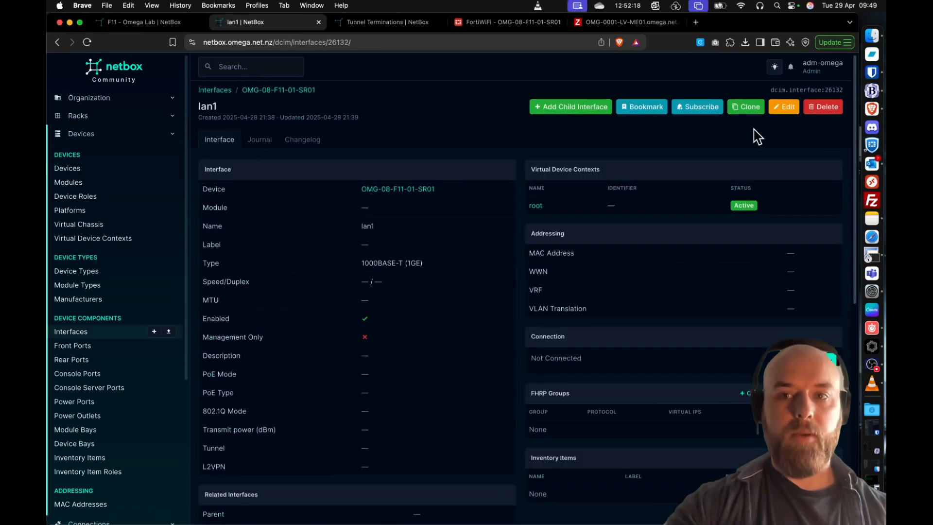
left_click(781, 106)
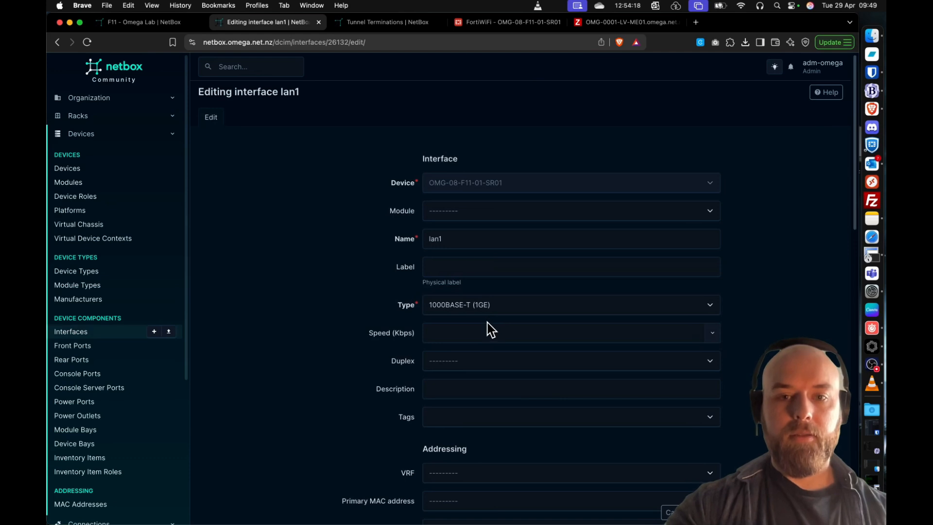
scroll(491, 329, "down", 5)
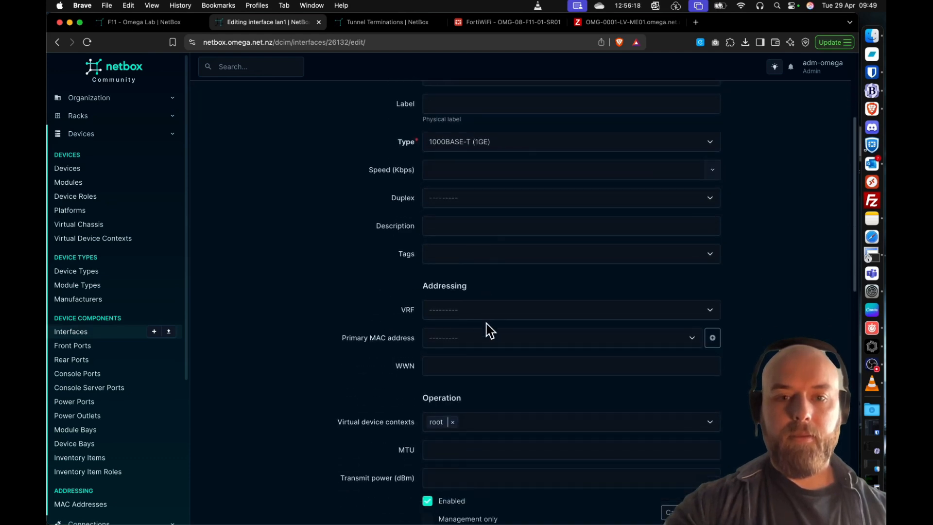
scroll(490, 330, "down", 7)
left_click(450, 411)
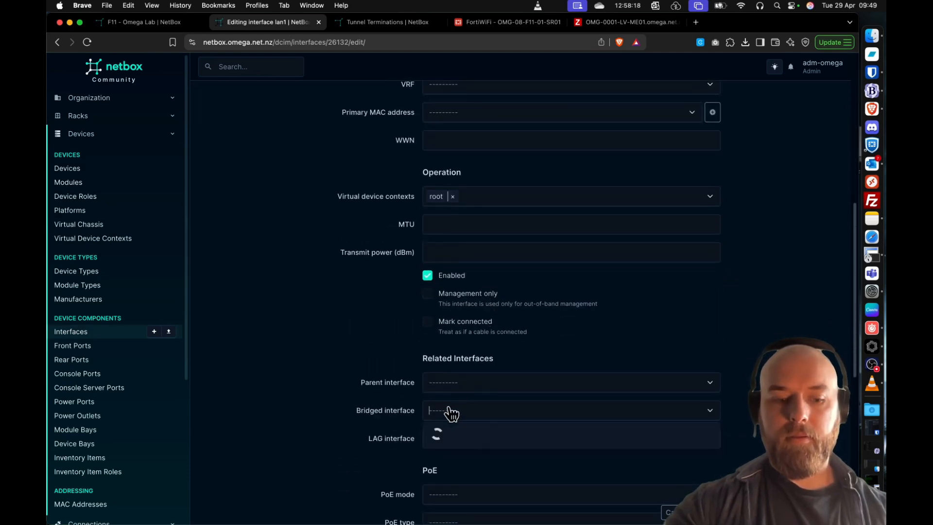
type("sw0")
left_click(502, 440)
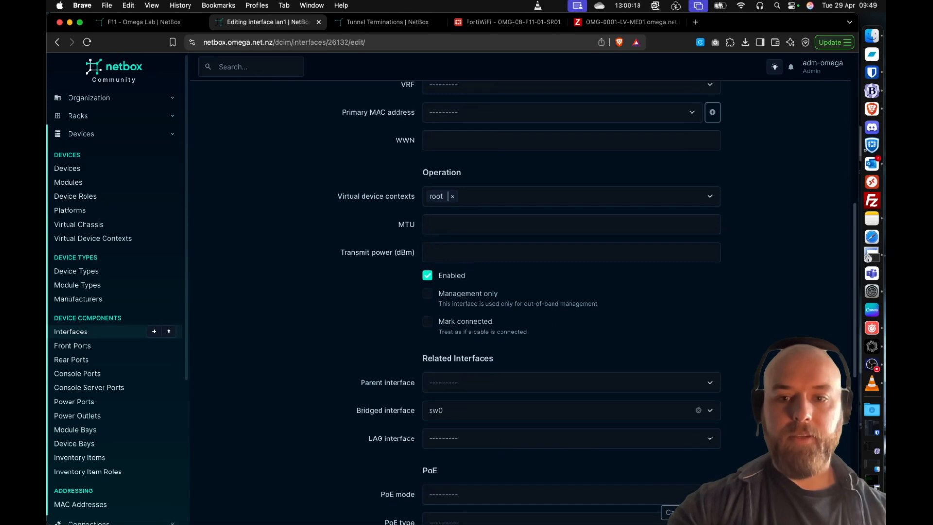
left_click(708, 512)
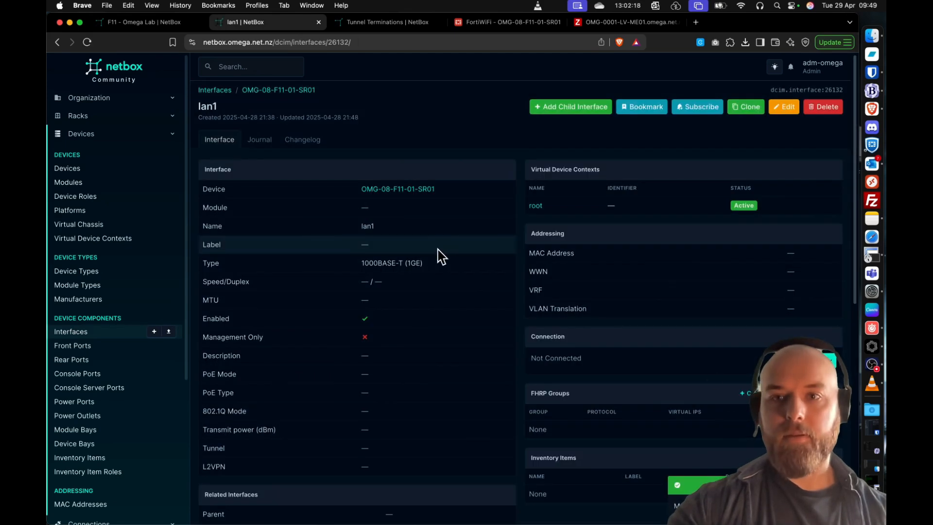
- Return to the OMG-08-F11-01-SR01 router's interface list and check lan1's bridge assignment along with the other interfaces' contexts, VLANs and tags
left_click(280, 91)
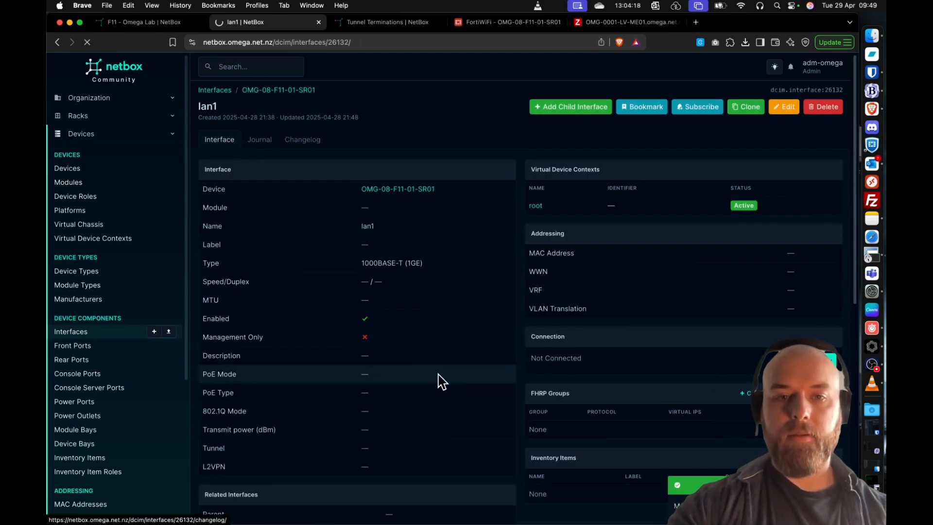
scroll(409, 369, "down", 5)
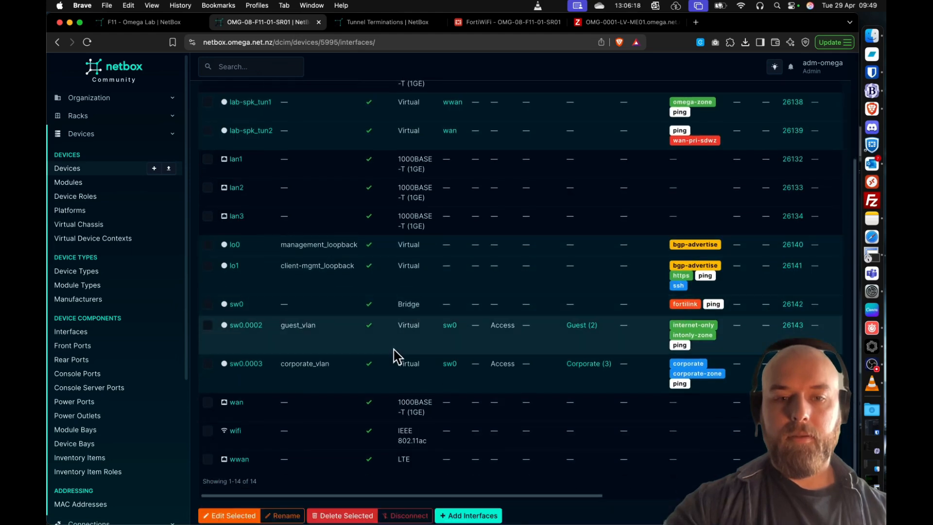
scroll(398, 357, "down", 1)
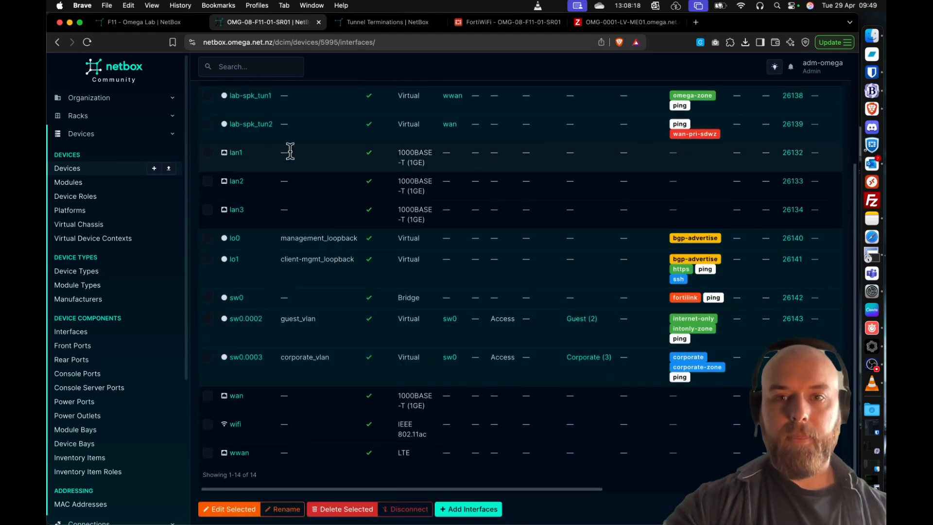
scroll(409, 166, "right", 10)
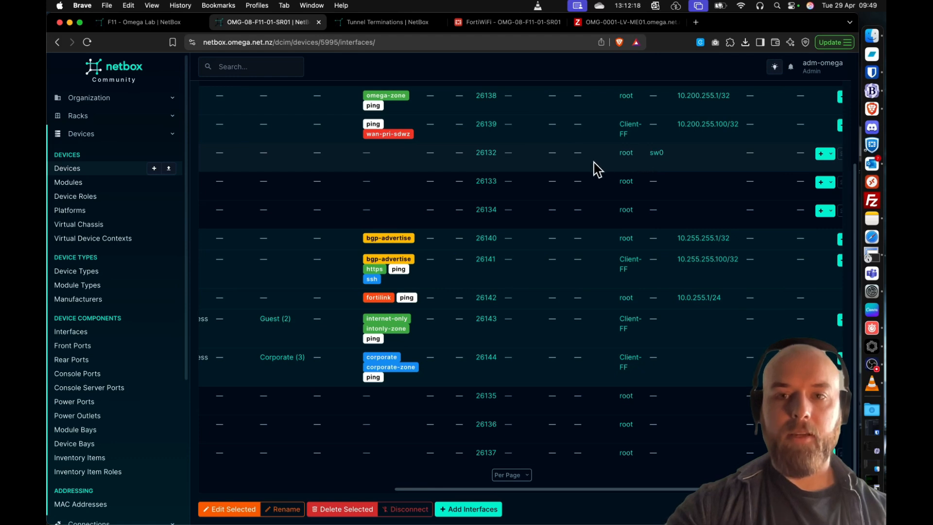
scroll(590, 169, "left", 5)
scroll(584, 171, "left", 3)
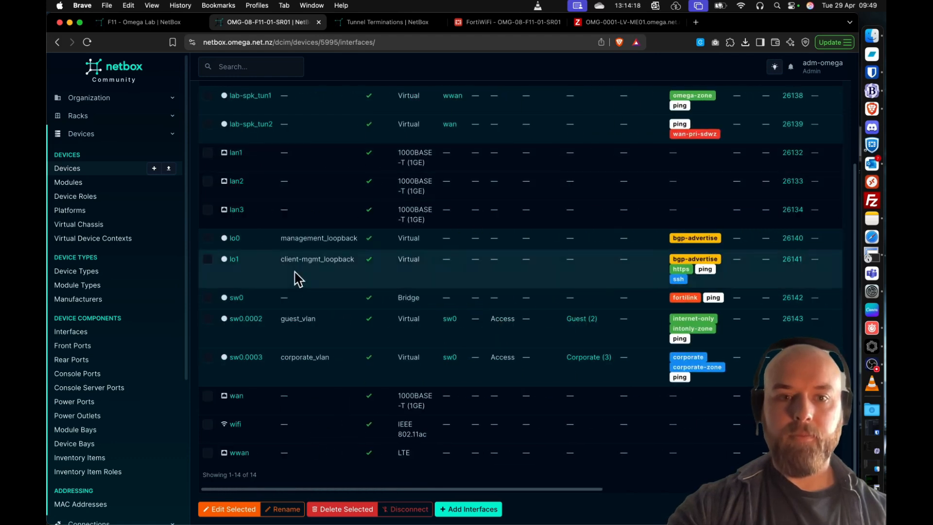
scroll(350, 375, "down", 1)
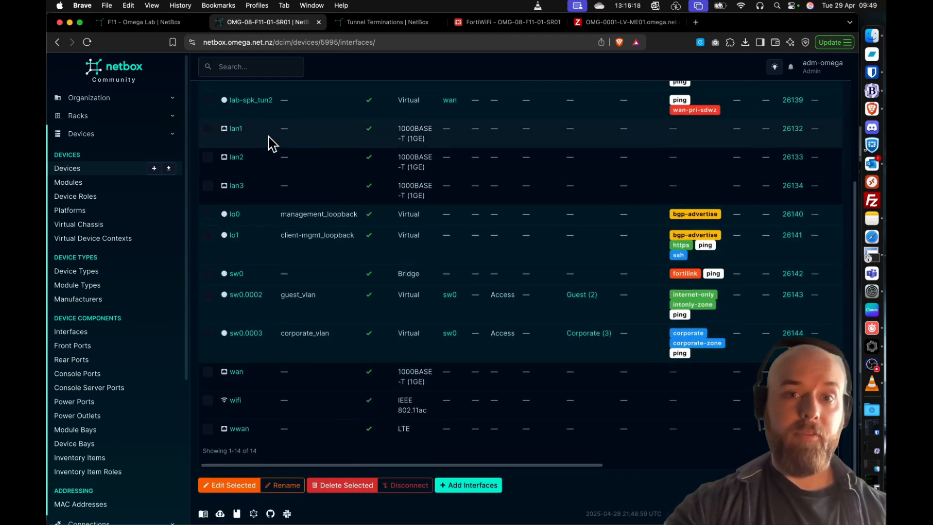
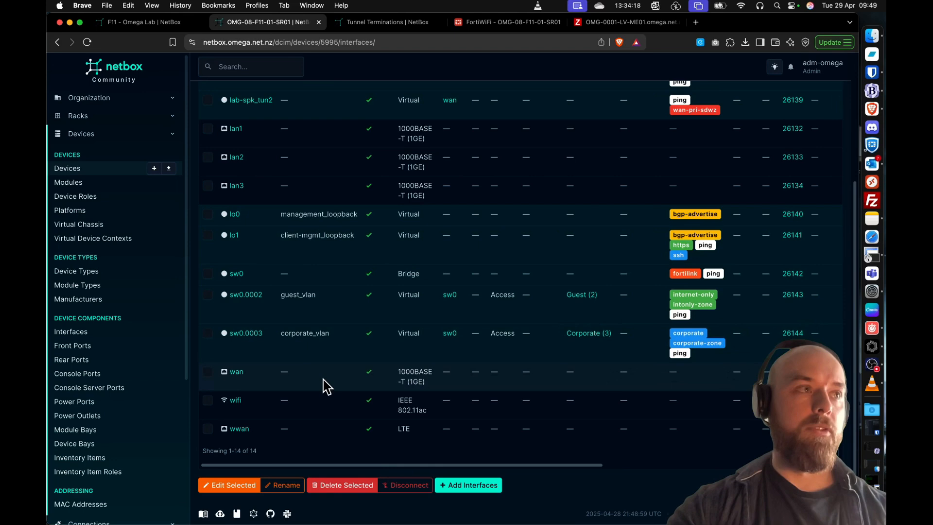
- Open the router's wan interface for editing and add the dhcp tag
scroll(452, 392, "right", 10)
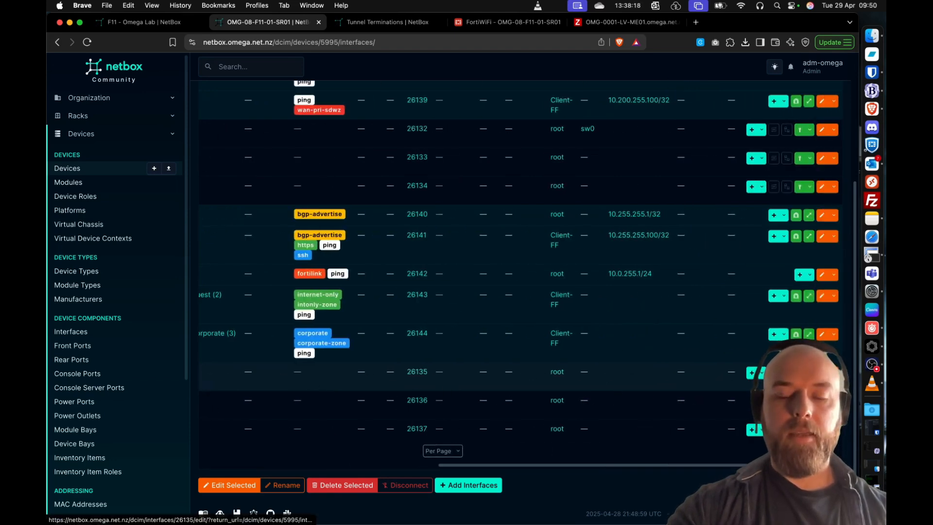
left_click(822, 373)
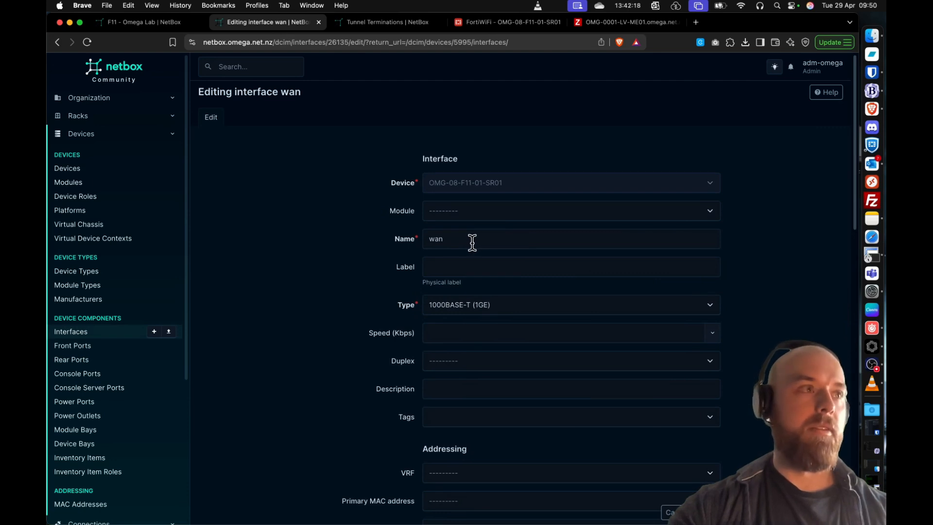
left_click(458, 416)
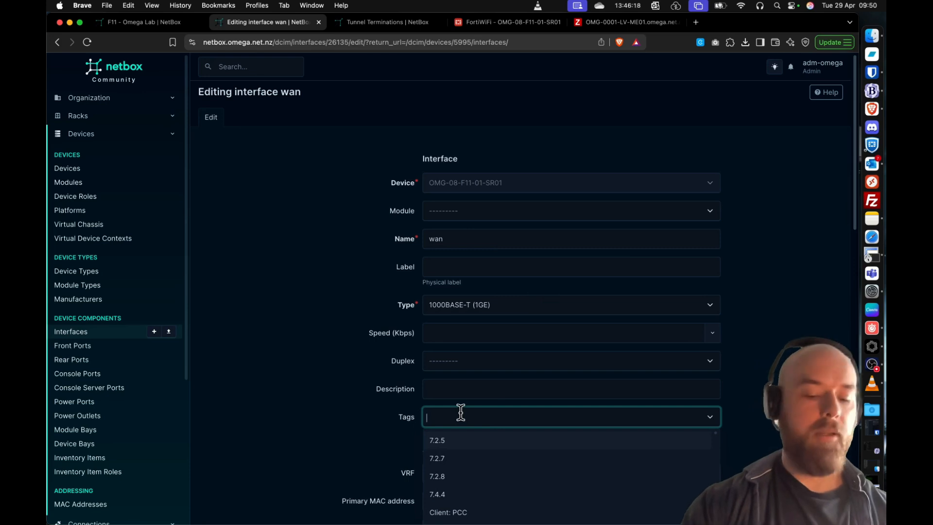
type("dhcp")
key("Return")
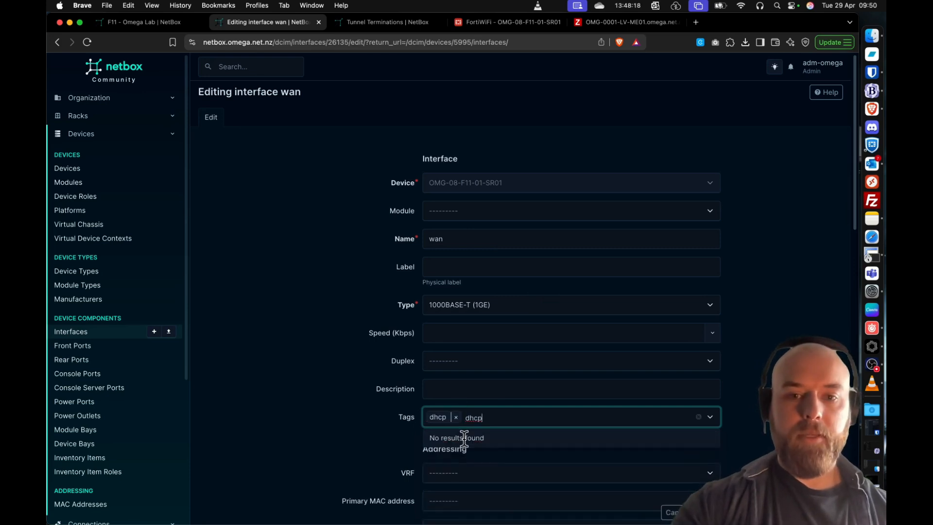
- Add the internet-zone tag to the wan interface and clear the leftover search text
double_click(475, 417)
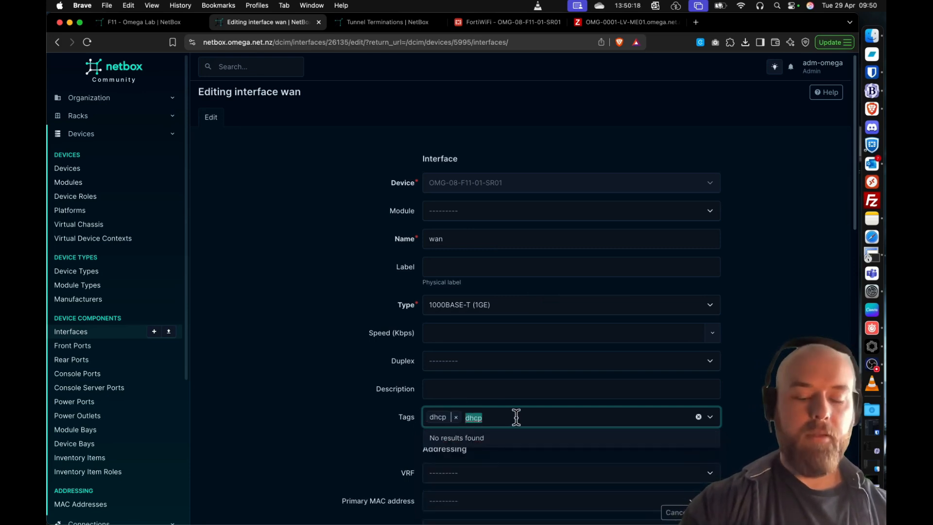
type("interen")
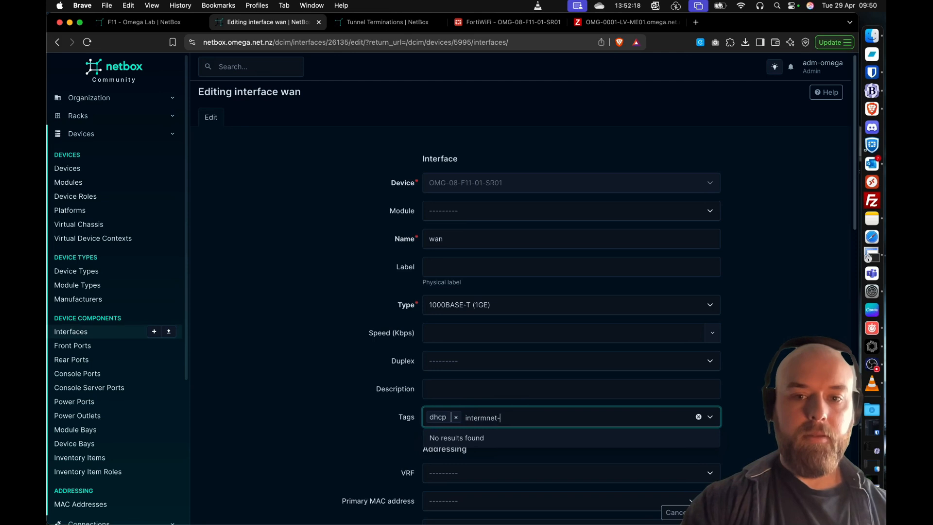
type("net-z")
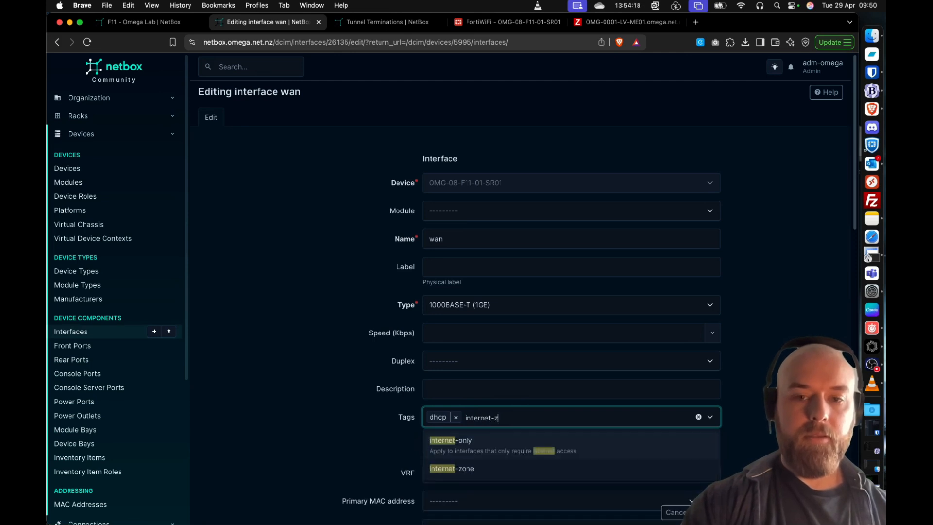
type("on")
left_click(515, 438)
double_click(548, 417)
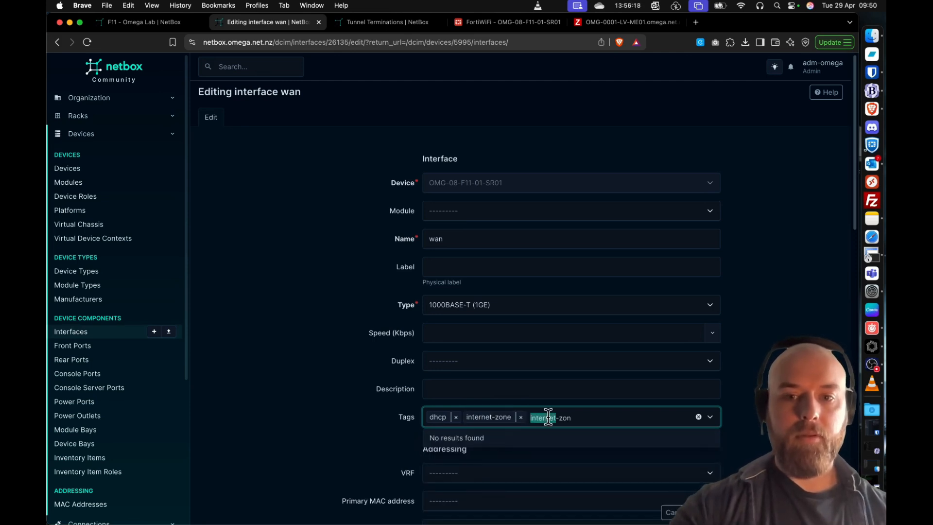
left_click(558, 417)
left_click_drag(588, 416, 532, 417)
key("BackSpace")
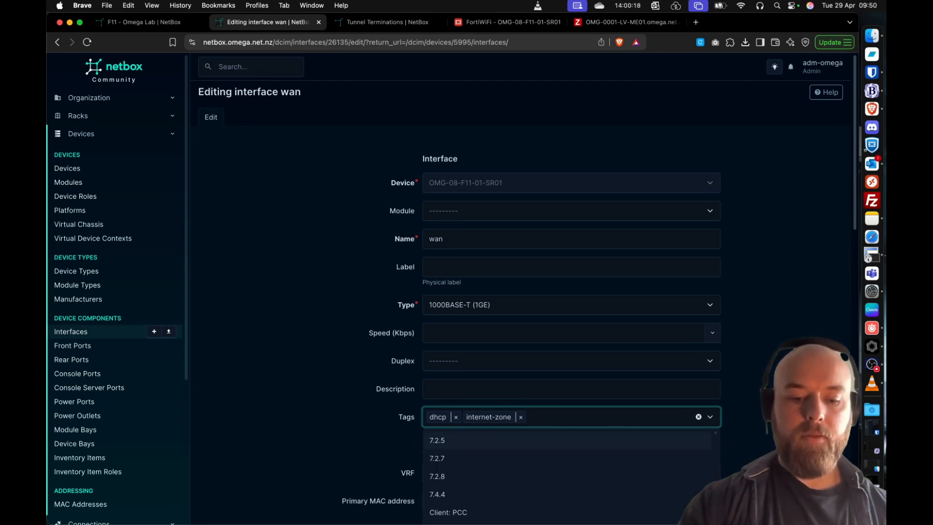
- Add the https and ping tags to the wan interface
key("Return")
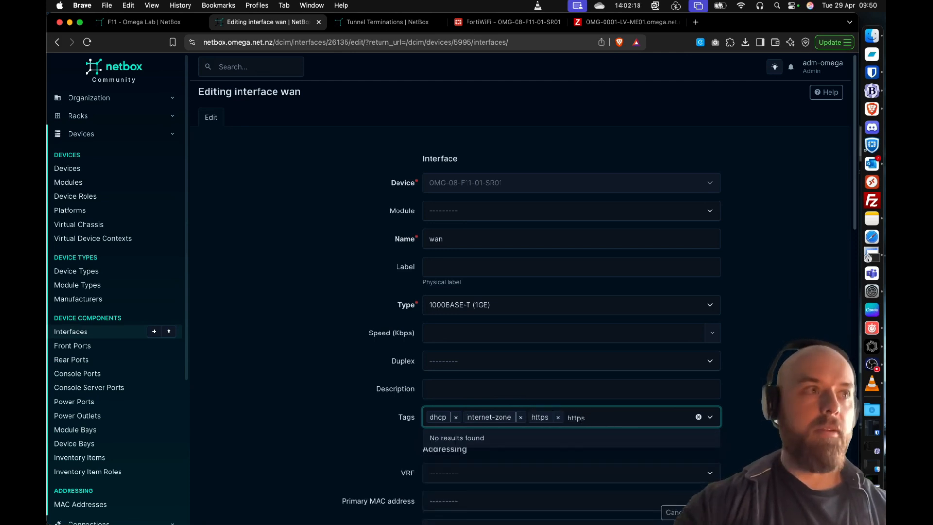
type("ping")
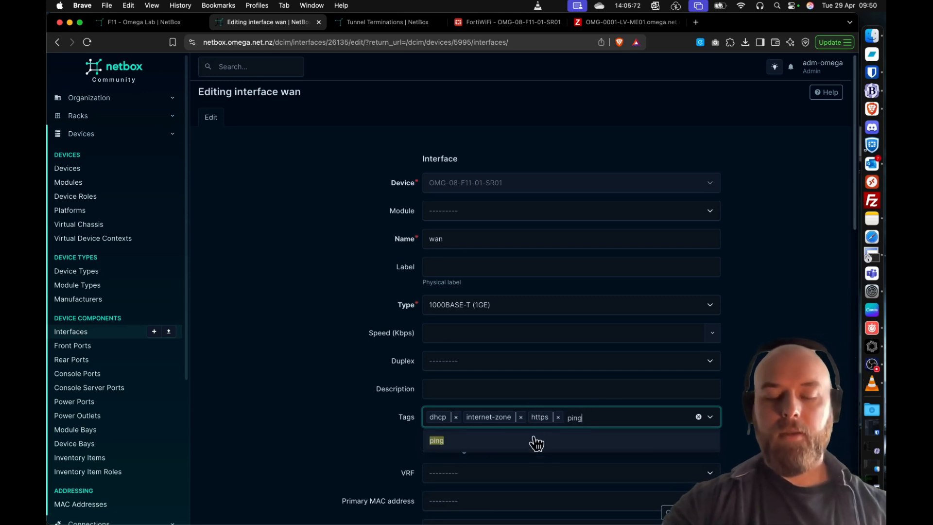
left_click(537, 442)
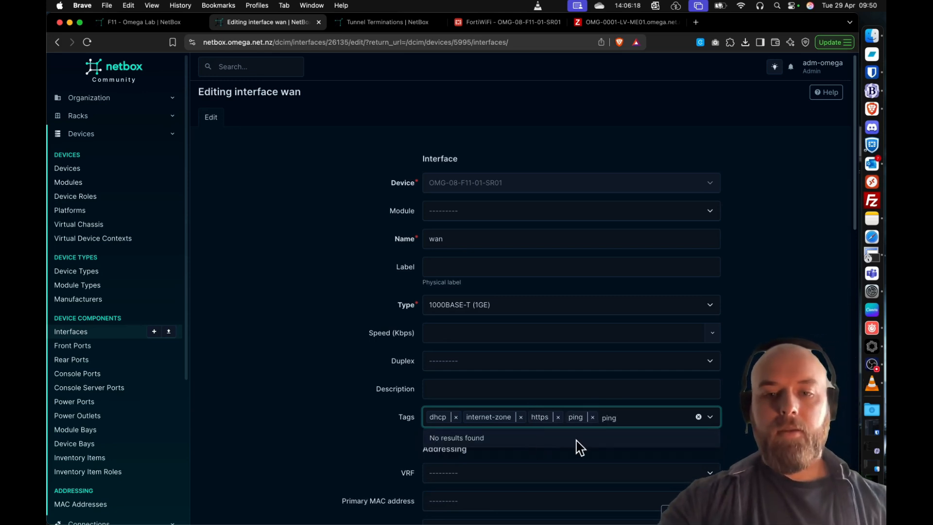
double_click(620, 417)
key("BackSpace")
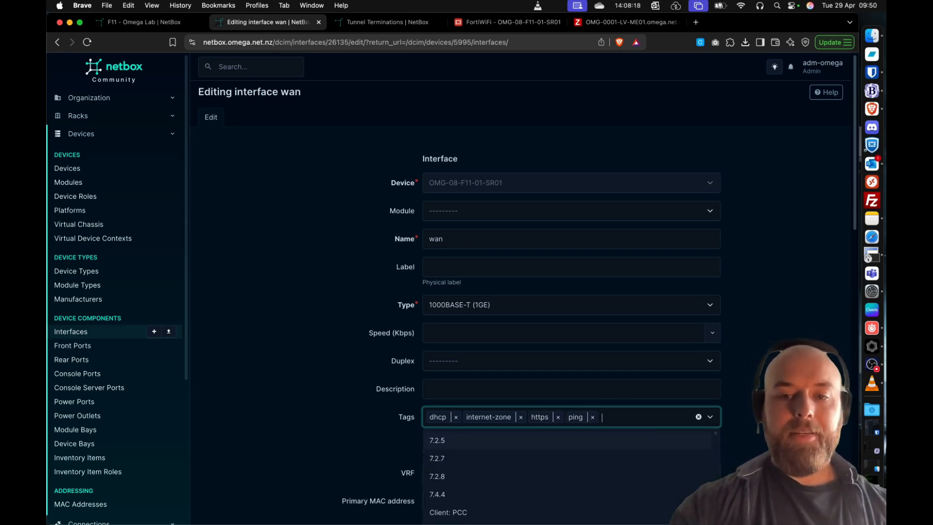
left_click(743, 359)
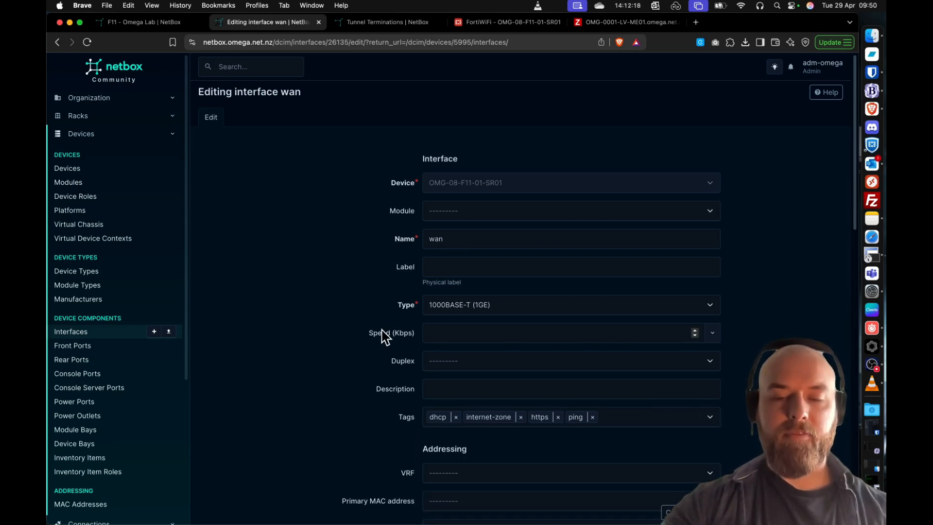
- Set the wan interface's VRF to 2 - OMG - Overlay
scroll(384, 335, "down", 3)
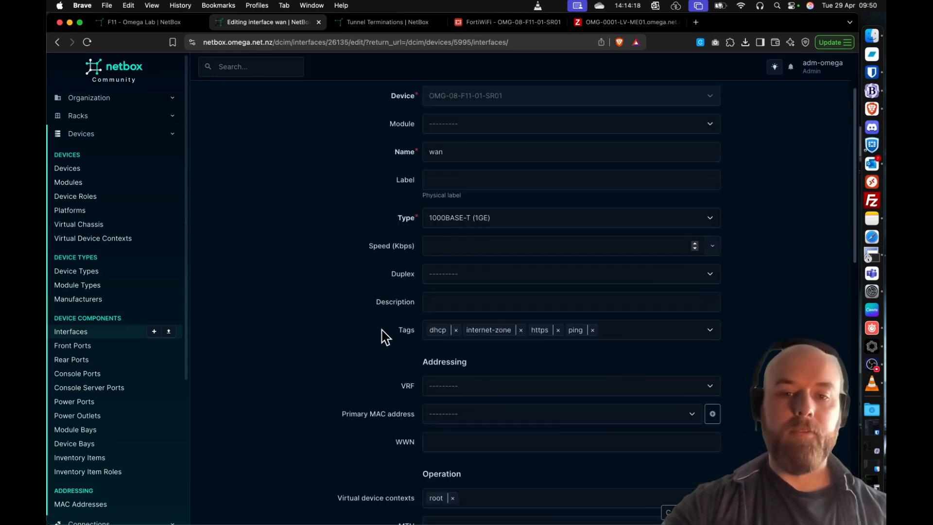
left_click(473, 387)
type("2")
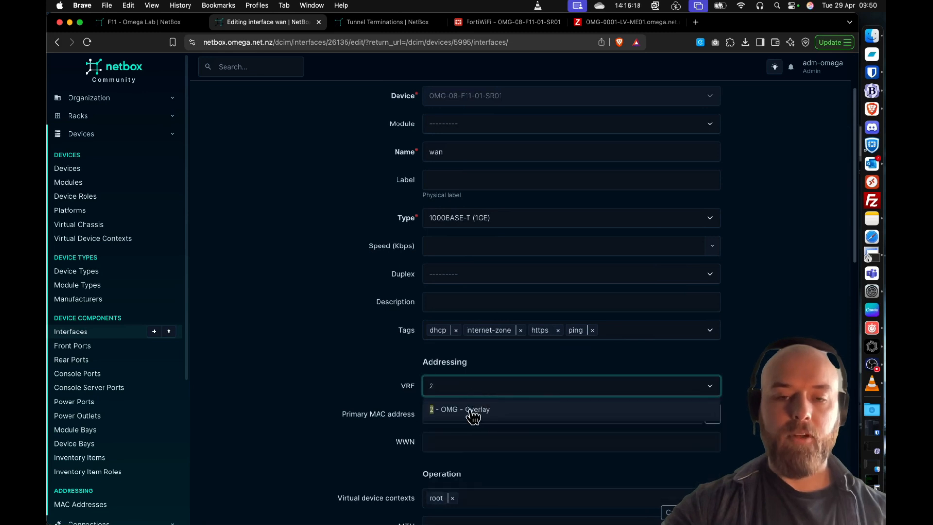
left_click(471, 412)
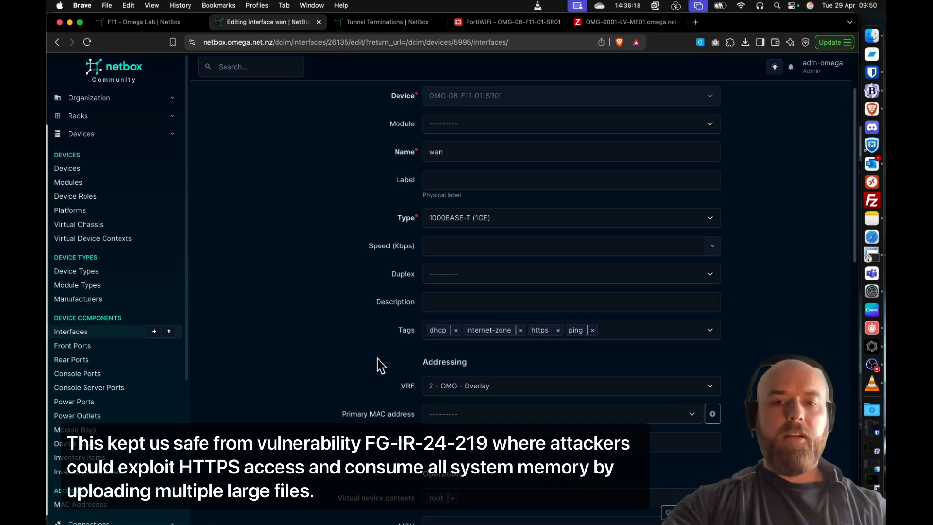
- Replace the wan interface's root virtual device context with Client-FF and save the interface
scroll(382, 366, "up", 2)
scroll(382, 366, "down", 4)
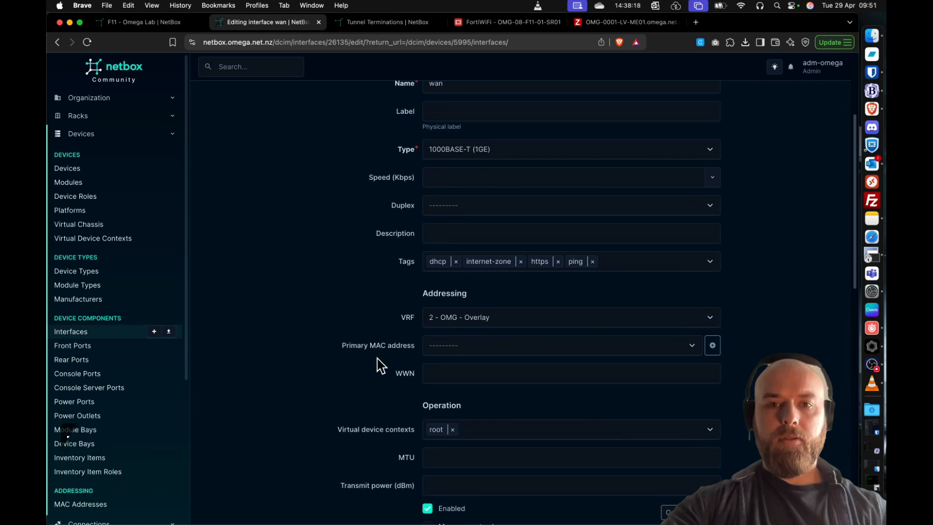
scroll(379, 365, "down", 3)
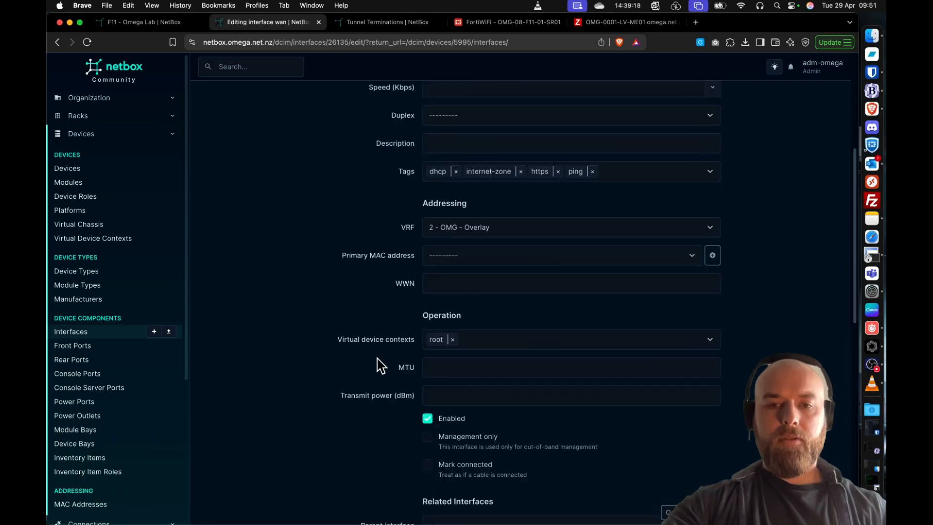
left_click(452, 340)
left_click(467, 339)
left_click(462, 362)
left_click(323, 302)
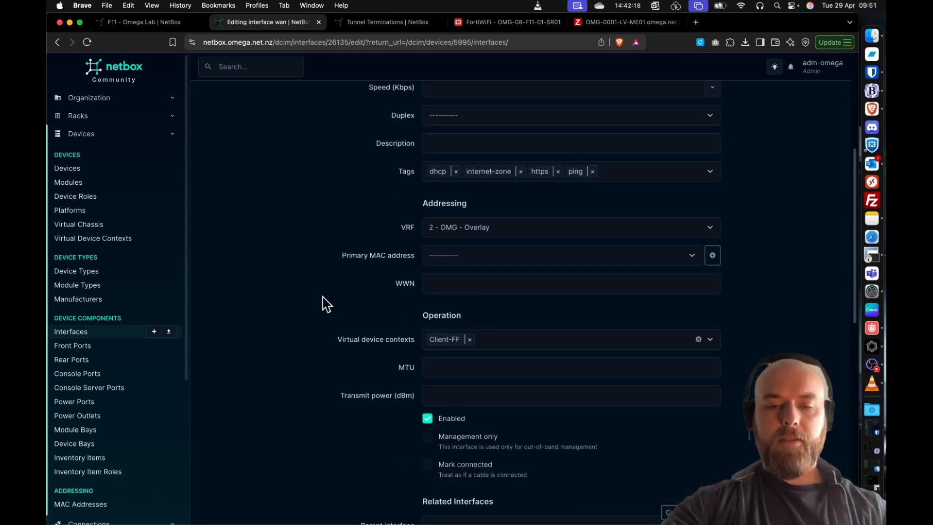
scroll(343, 308, "up", 8)
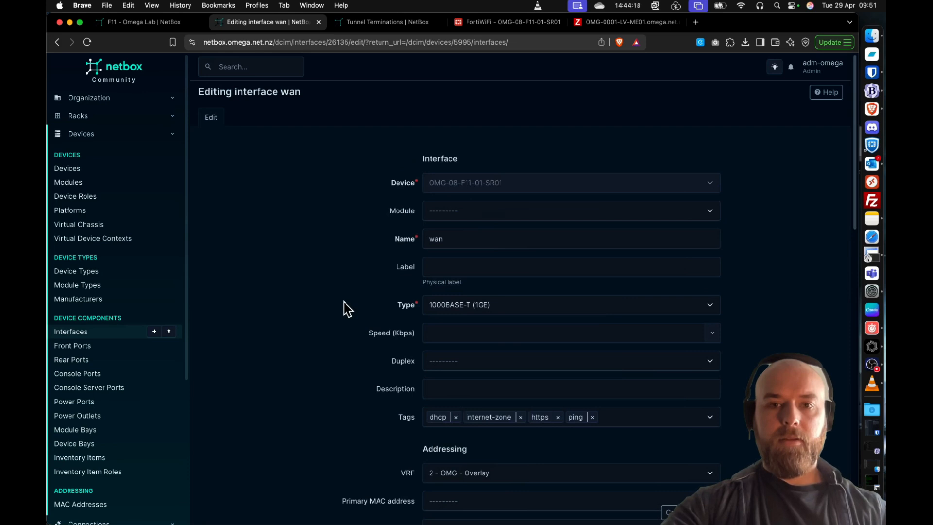
scroll(345, 309, "down", 7)
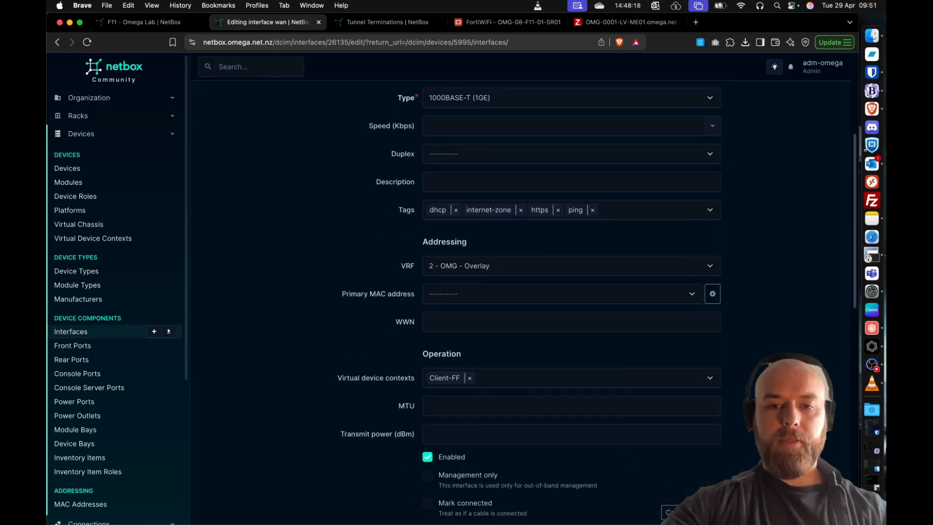
left_click(709, 513)
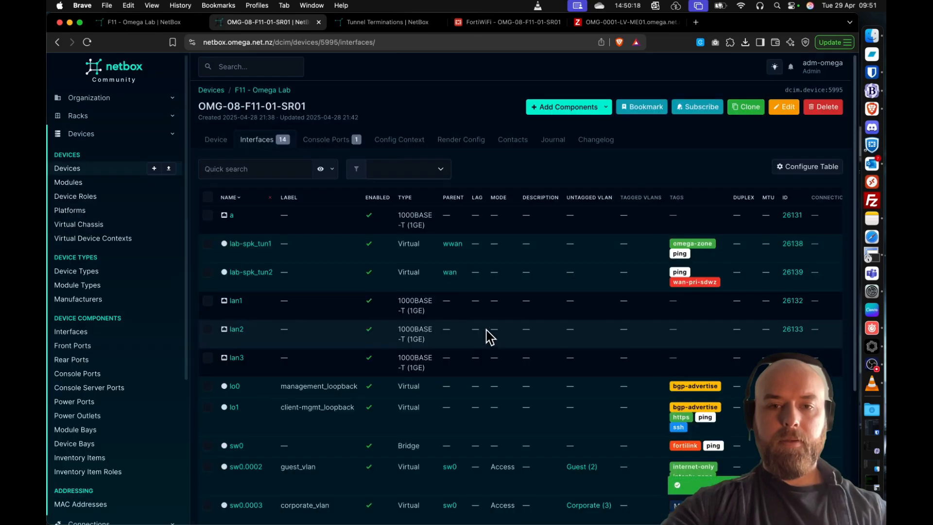
- Open the router's wwan interface for editing and add the dhcp and wan-pri-sdwz tags
scroll(488, 337, "down", 6)
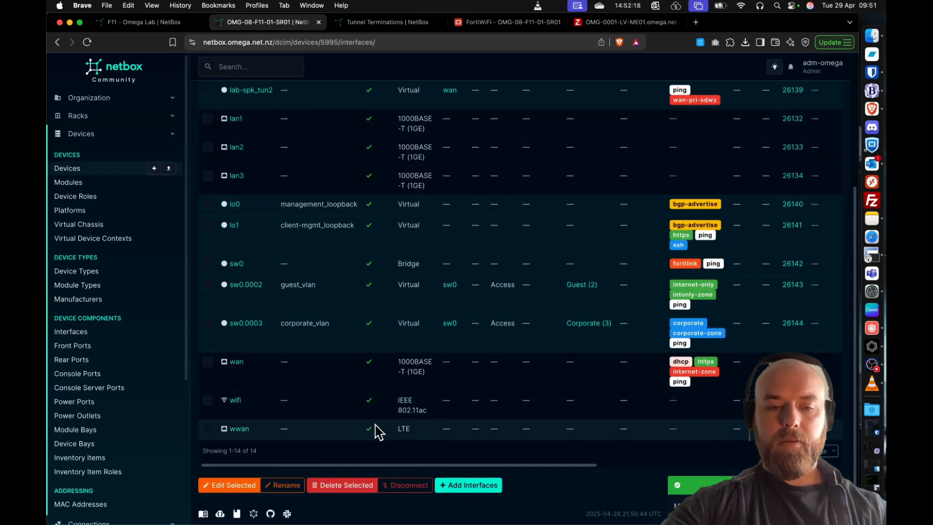
scroll(410, 430, "right", 6)
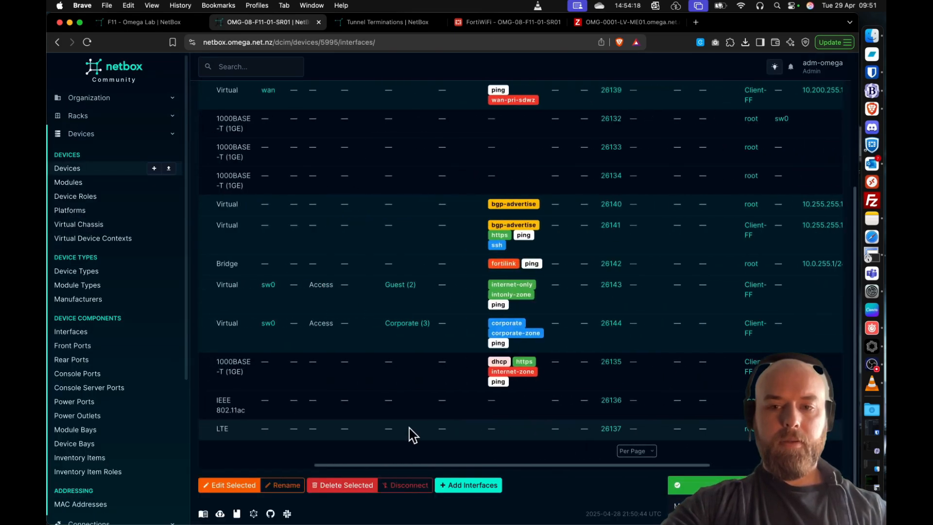
scroll(411, 434, "right", 6)
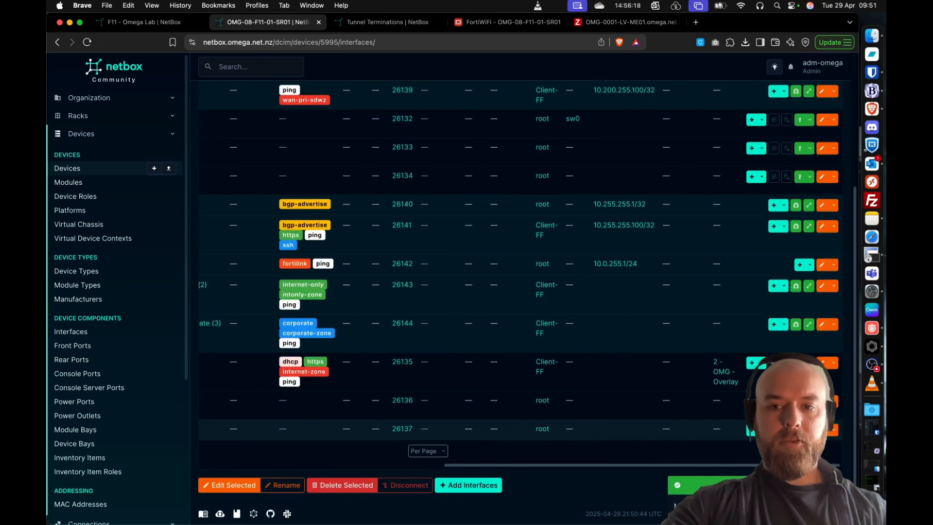
left_click(826, 431)
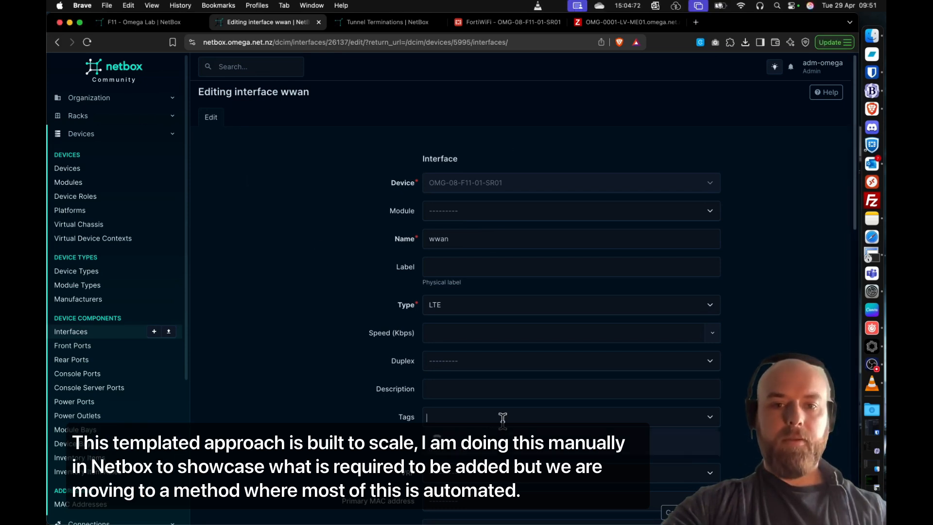
left_click(503, 417)
type("dhcp")
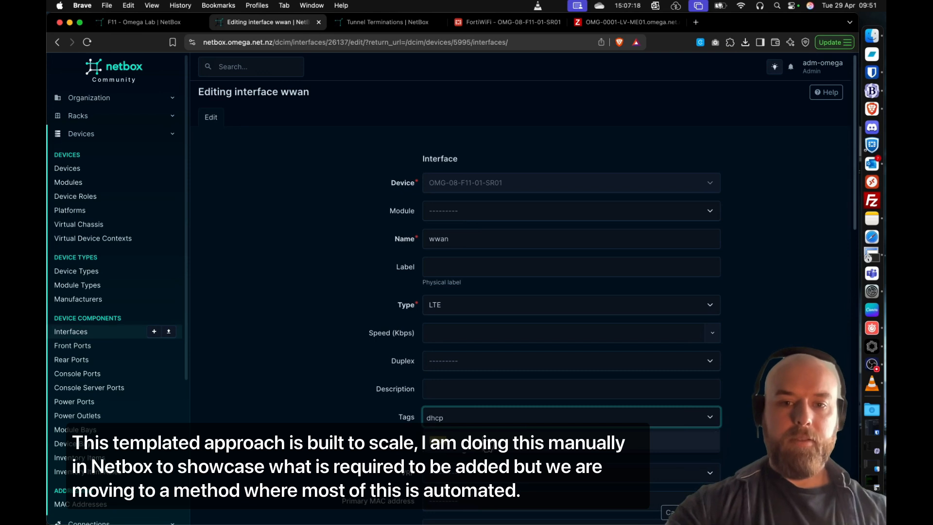
key("Return")
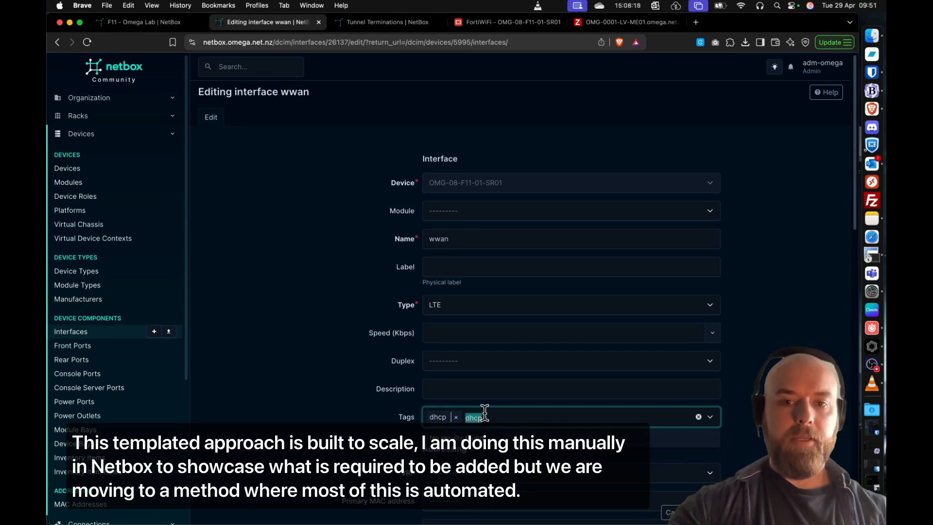
type("wan")
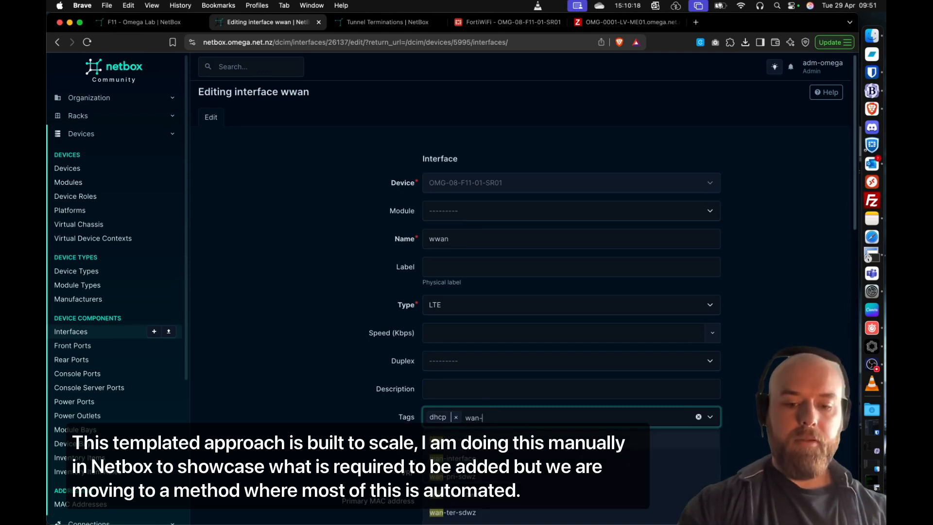
type("-pri")
key("Return")
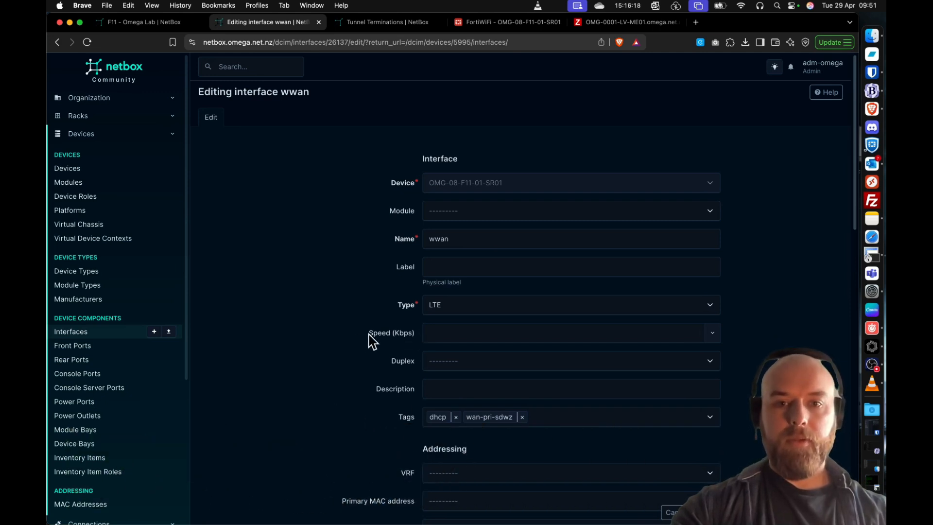
- Set the wwan interface's VRF to 1 - OMG - Underlay
scroll(354, 340, "down", 5)
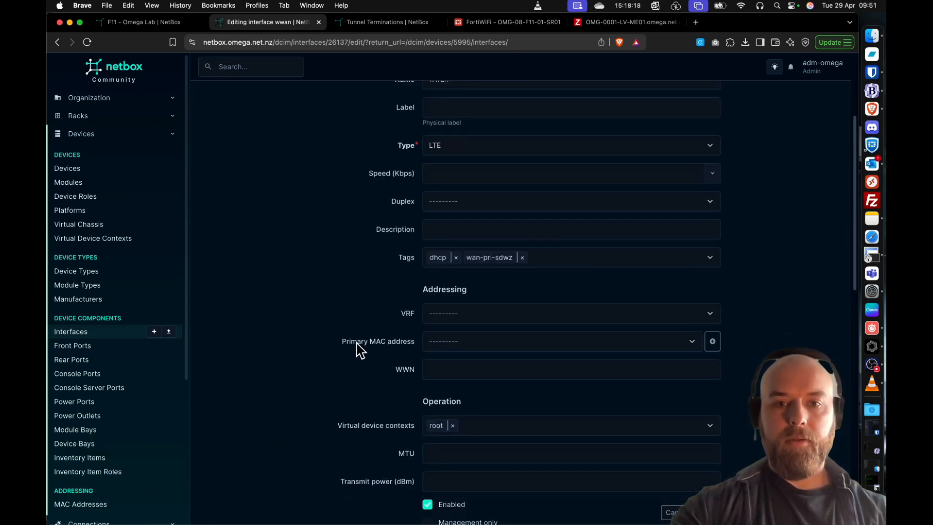
left_click(460, 317)
type("1")
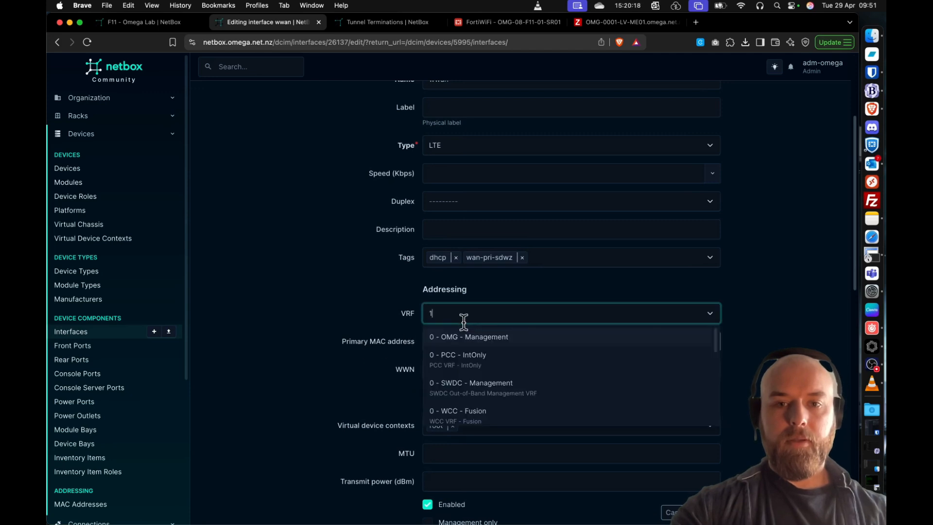
left_click(465, 338)
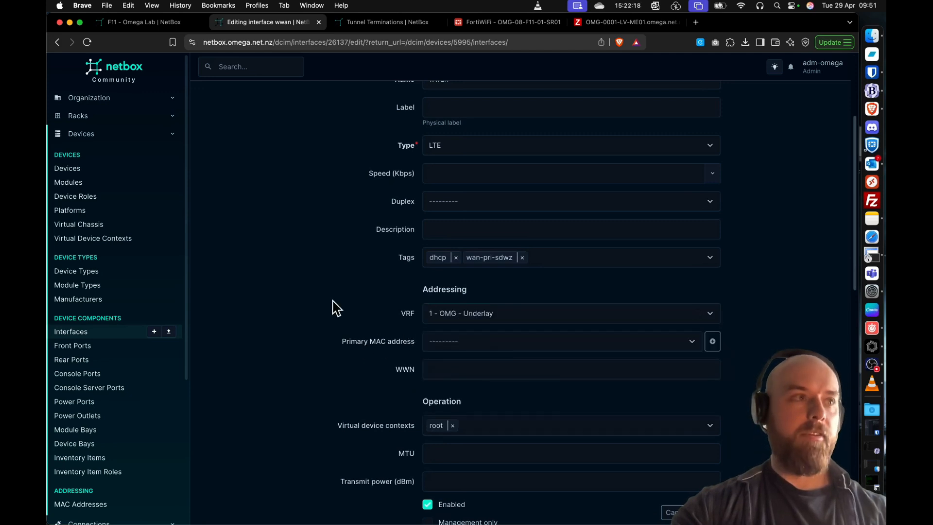
scroll(330, 325, "down", 3)
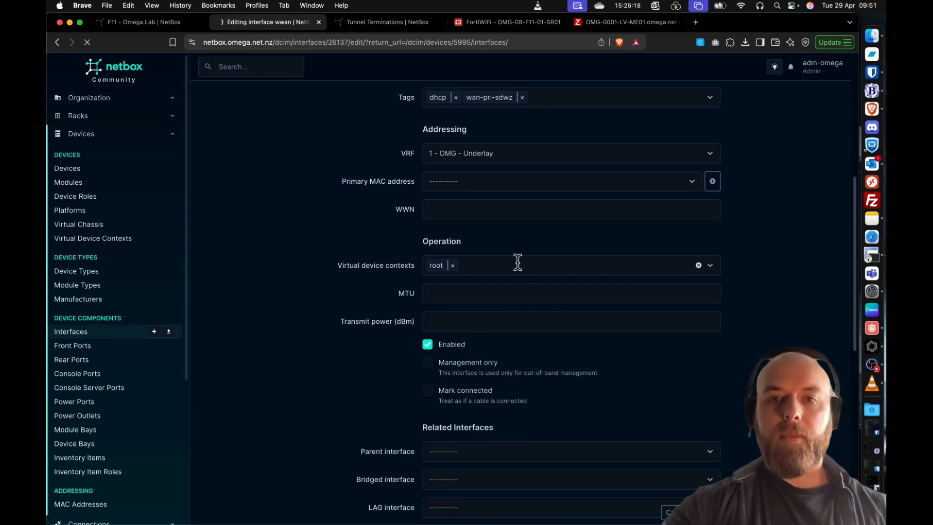
- Save the wwan interface with its root virtual device context
scroll(391, 277, "down", 2)
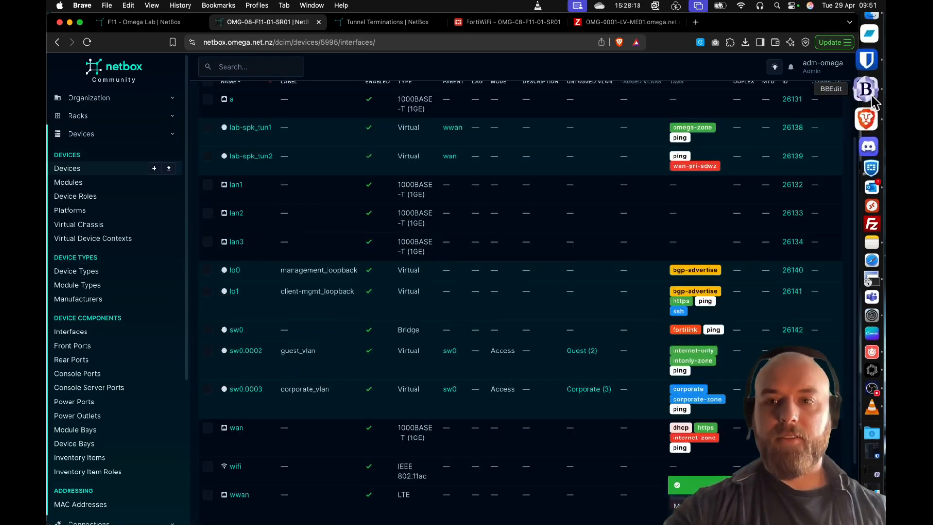
left_click(868, 263)
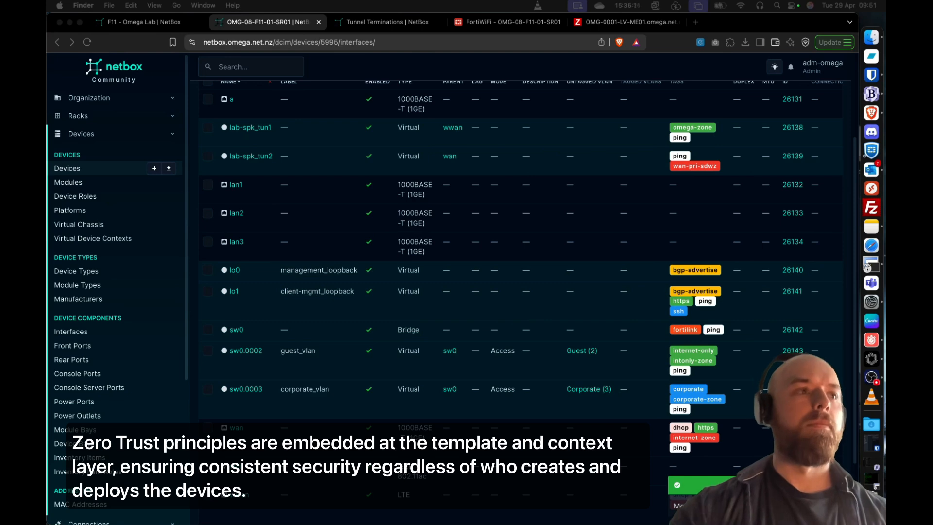
- Refresh the F11 - Omega Lab site page and review its details, related objects and non-racked devices
left_click(157, 22)
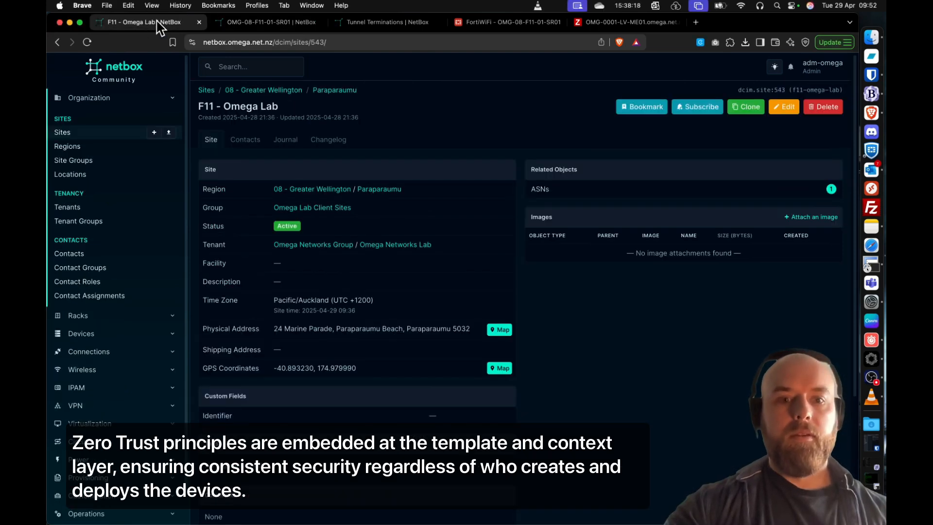
left_click(87, 42)
scroll(431, 144, "down", 5)
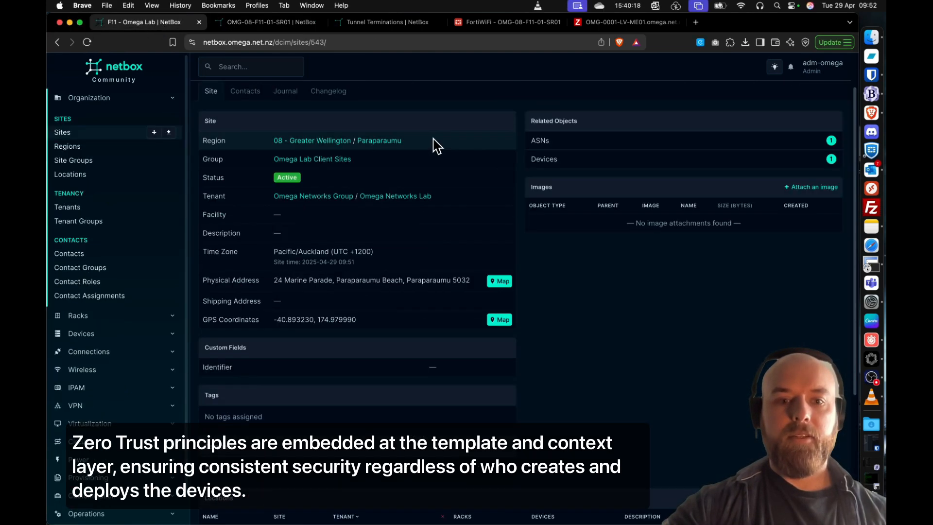
scroll(436, 146, "down", 3)
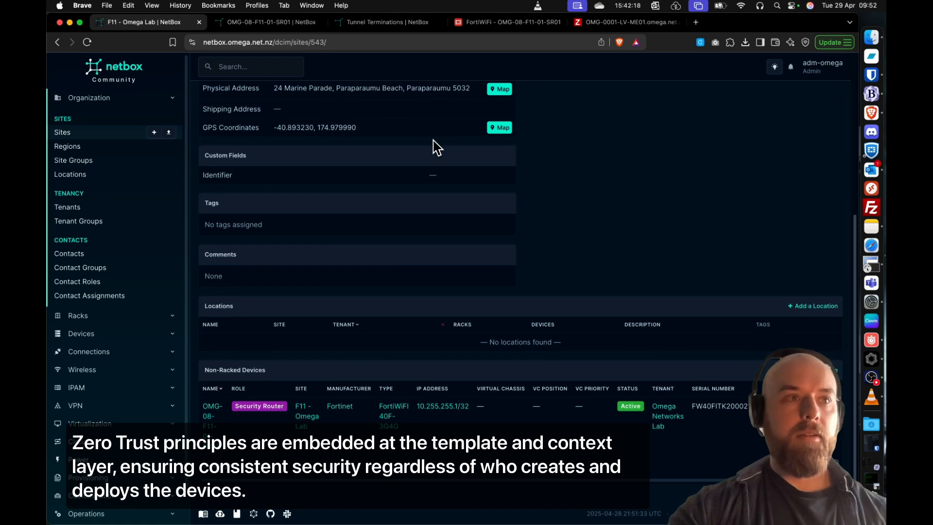
scroll(576, 289, "up", 8)
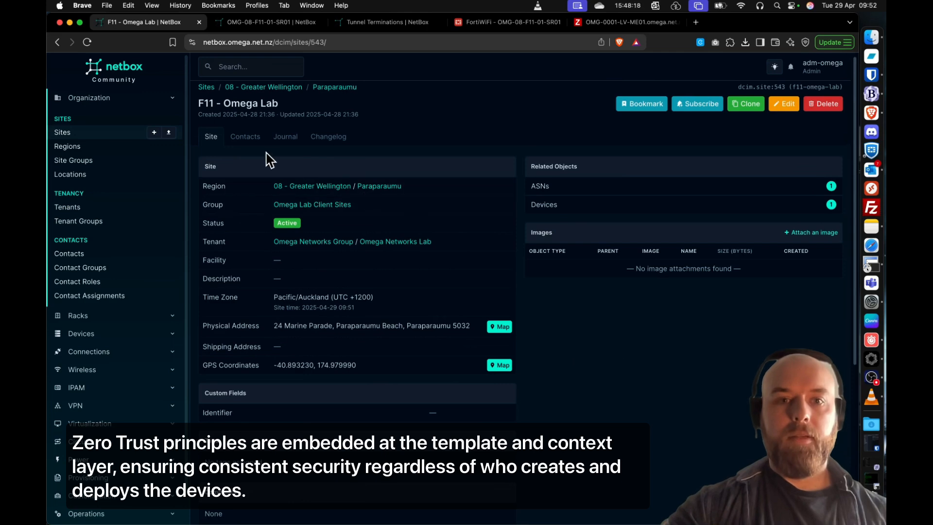
- Review the OMG-08-F11-01-SR01 router's device details, custom fields and virtual device contexts
left_click(257, 24)
scroll(263, 111, "up", 3)
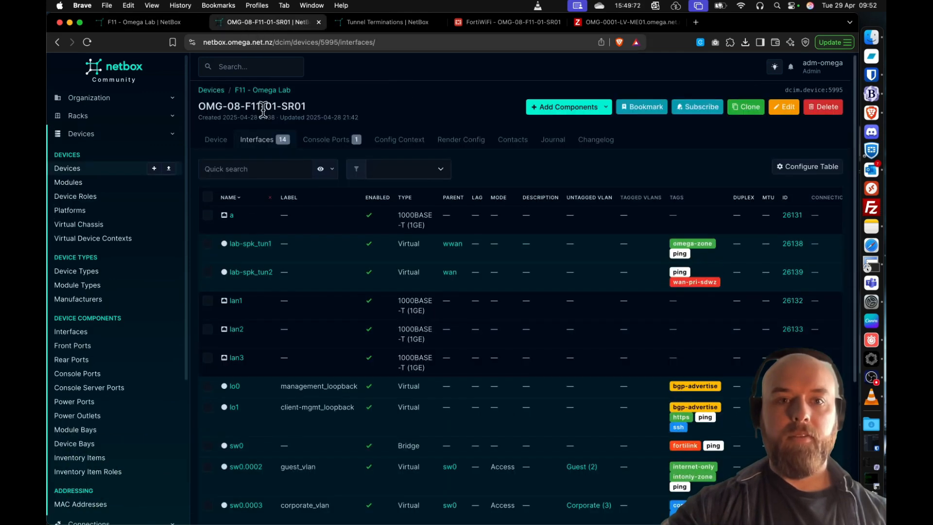
left_click(215, 139)
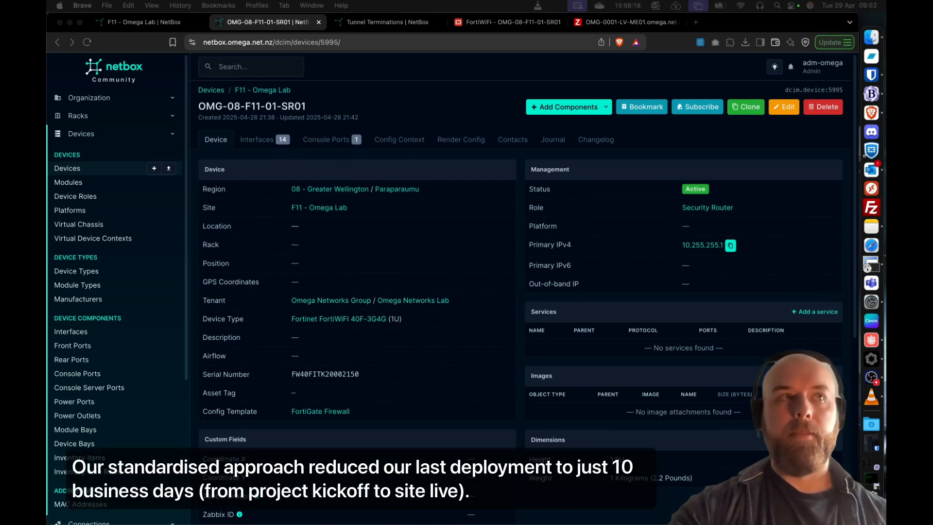
scroll(350, 268, "down", 6)
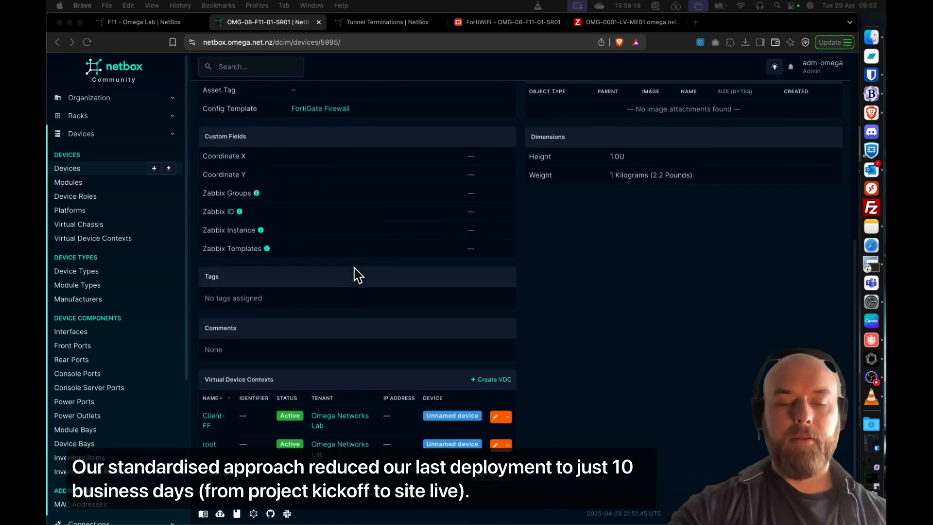
scroll(357, 274, "up", 6)
- Review the router's interface list, checking each interface's tags, VLANs, virtual device contexts, IP addresses and VRFs
left_click(265, 145)
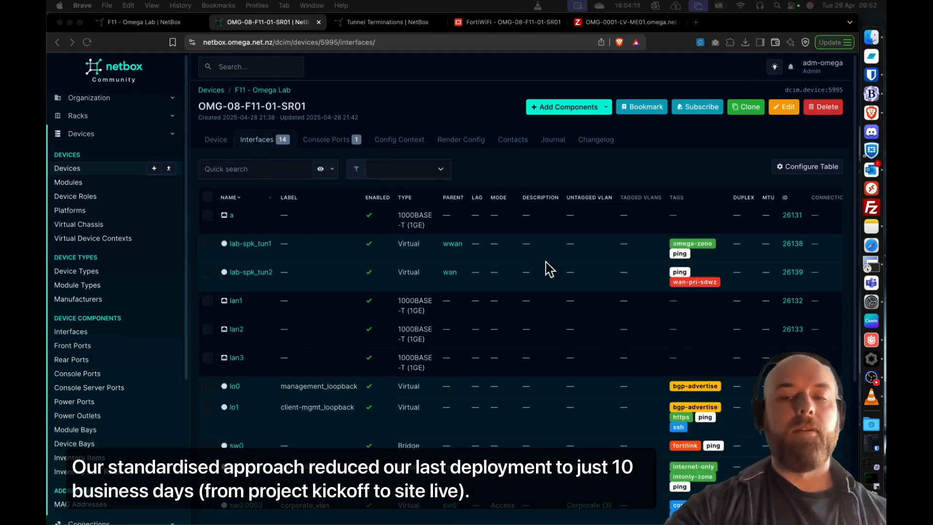
scroll(549, 269, "right", 7)
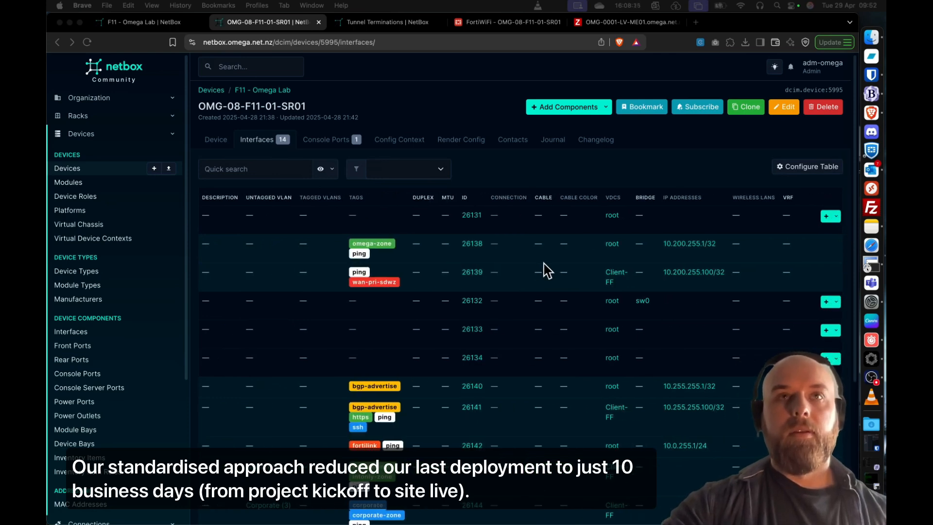
scroll(548, 271, "left", 6)
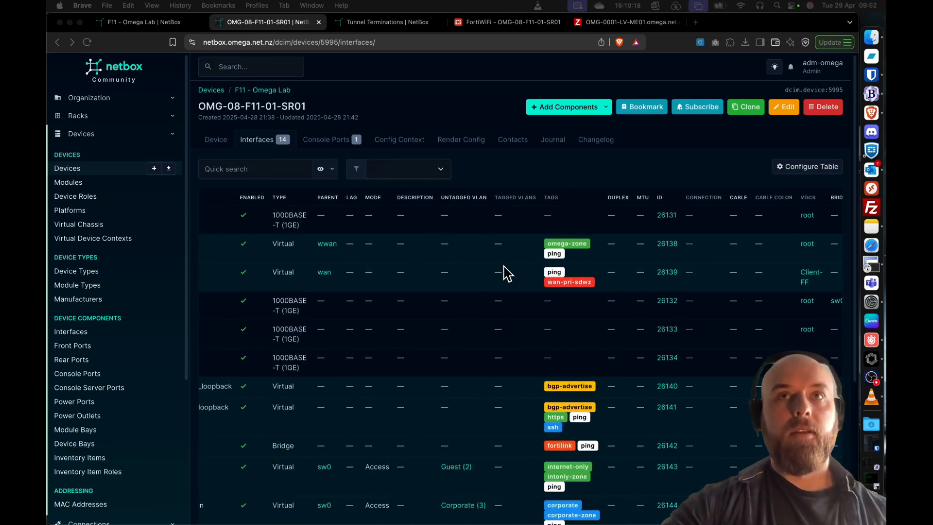
scroll(508, 273, "left", 1)
scroll(507, 274, "down", 5)
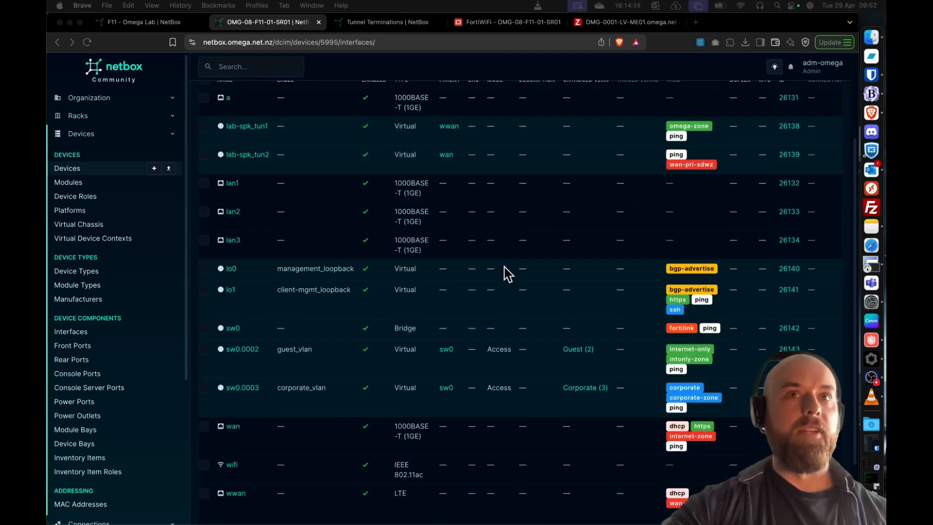
scroll(508, 273, "right", 8)
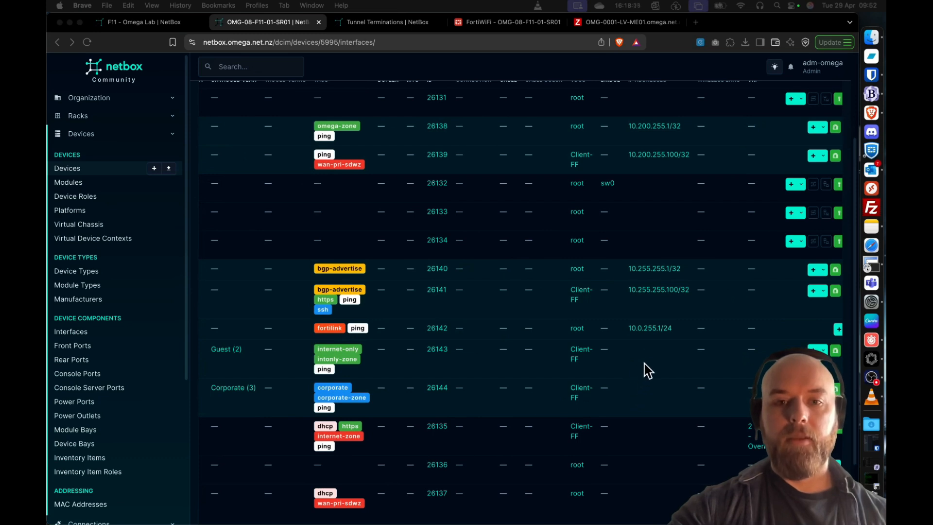
scroll(647, 370, "left", 8)
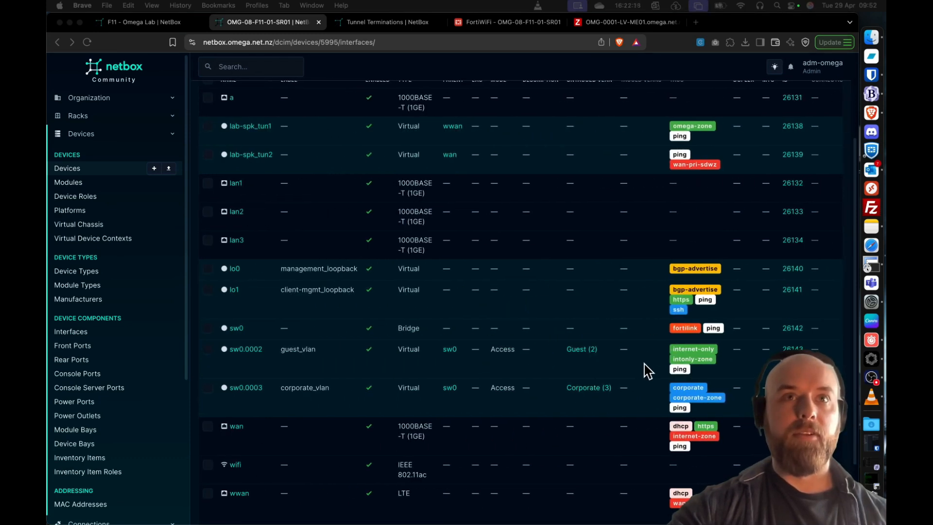
- Create the IP address 10.2.255.1/24 in VRF 2 - OMG - Overlay for the guest VLAN interface sw0.0002
scroll(648, 371, "right", 8)
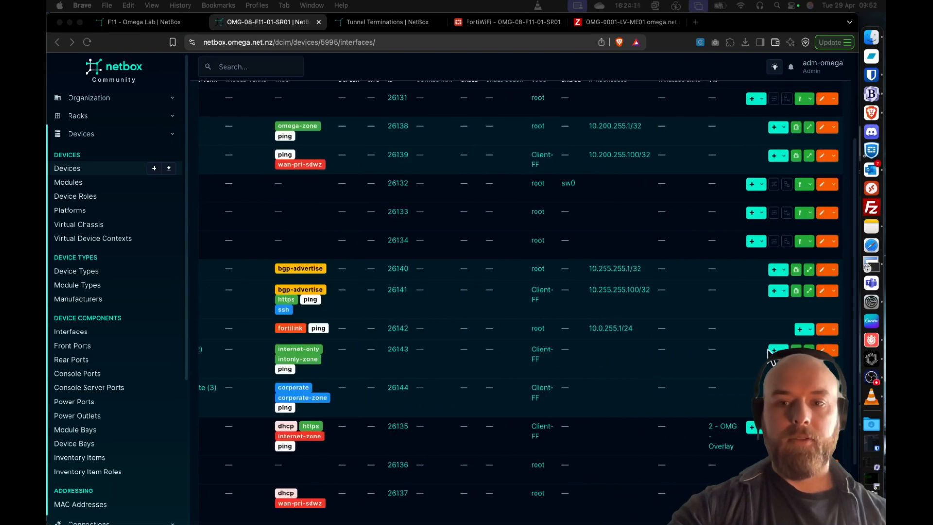
left_click(772, 349)
left_click(729, 369)
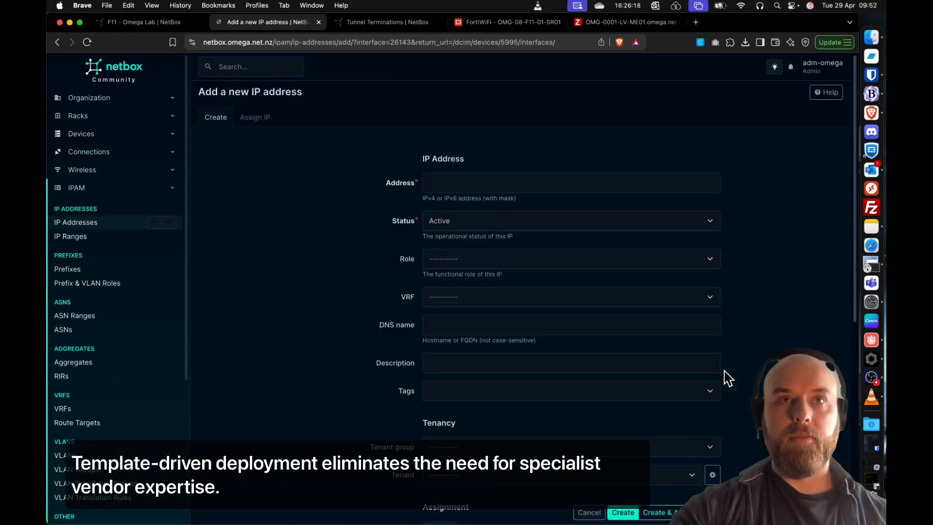
left_click(504, 191)
type("10.2.255.1/24")
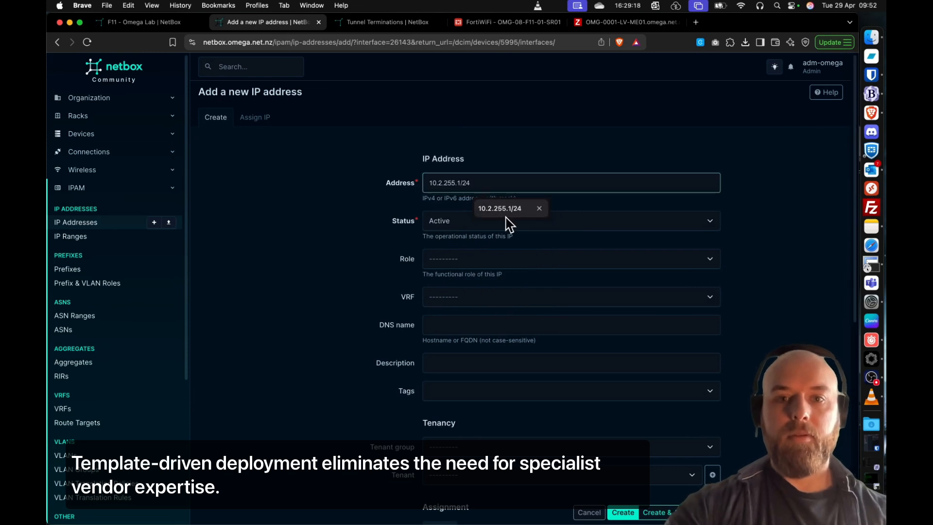
left_click(505, 219)
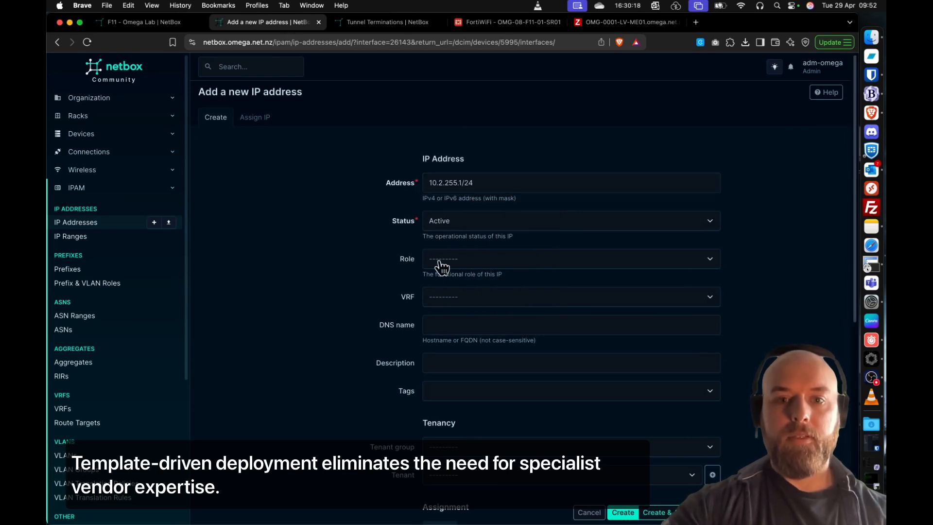
left_click(472, 299)
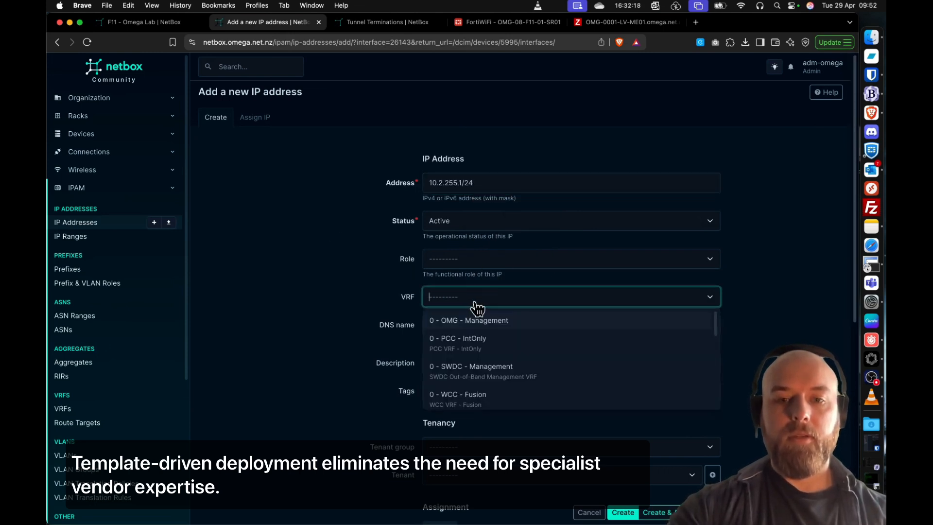
left_click(468, 320)
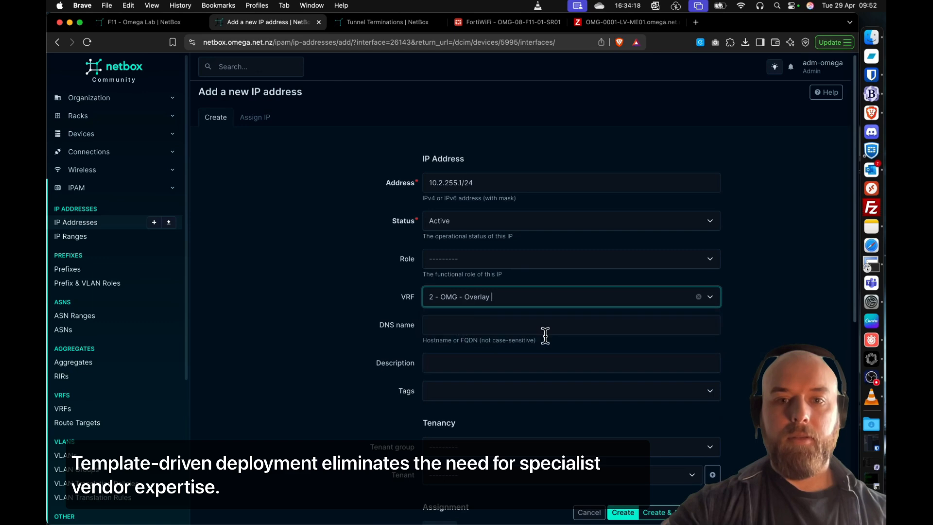
scroll(487, 362, "down", 1)
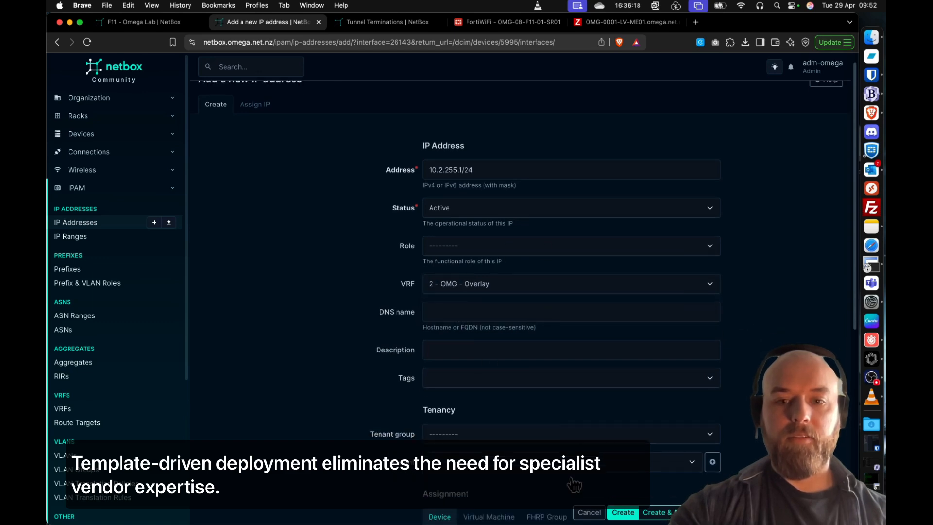
left_click(623, 512)
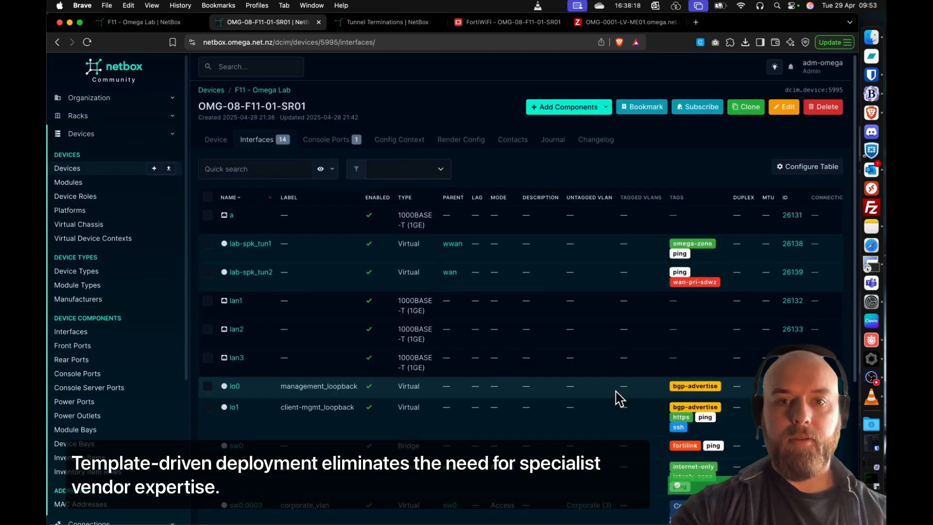
- Create the IP address 10.3.255.1/24 in VRF 2 - OMG - Overlay for the corporate VLAN interface sw0.0003
scroll(618, 398, "down", 4)
scroll(631, 387, "right", 8)
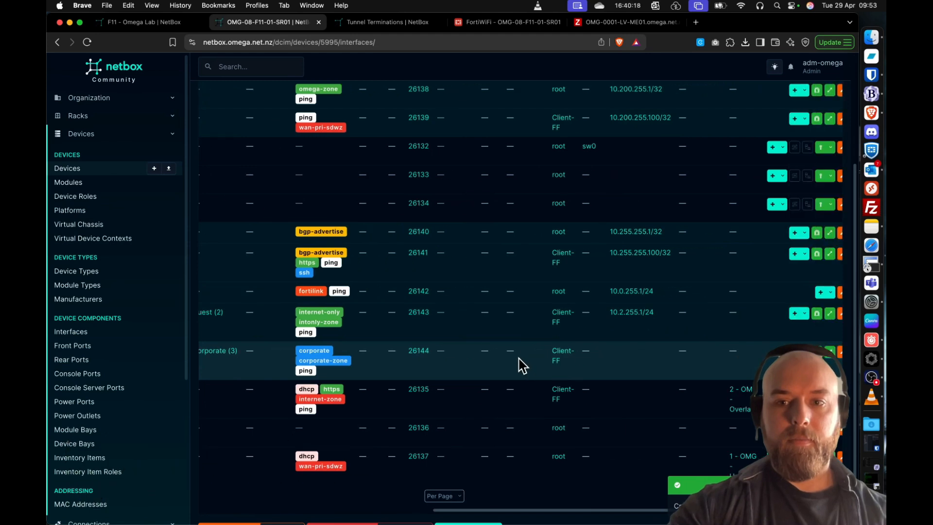
scroll(521, 365, "right", 2)
left_click(720, 352)
left_click(719, 388)
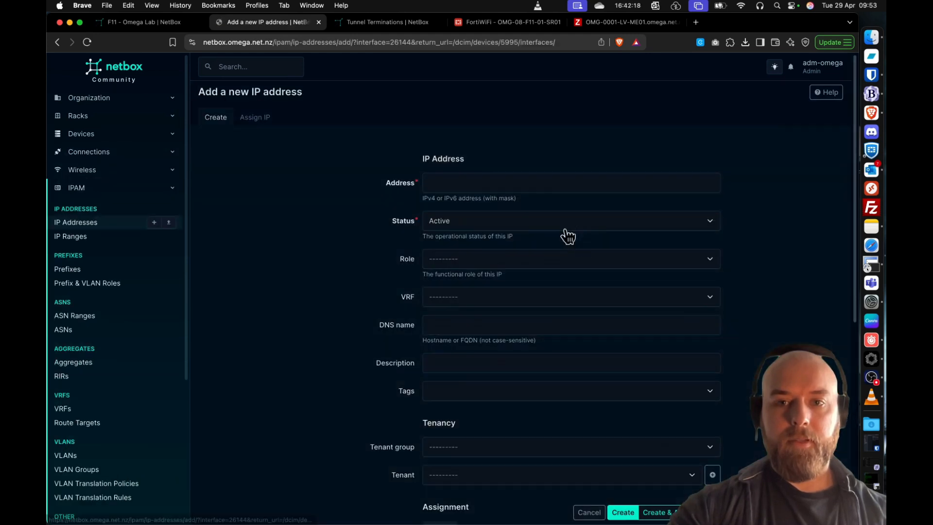
left_click(502, 183)
type("10.3.255.1/24")
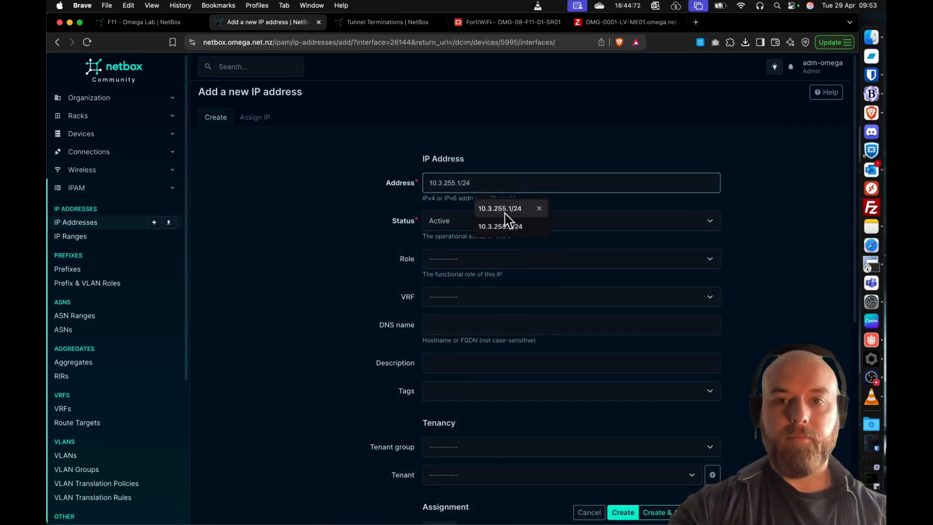
left_click(503, 209)
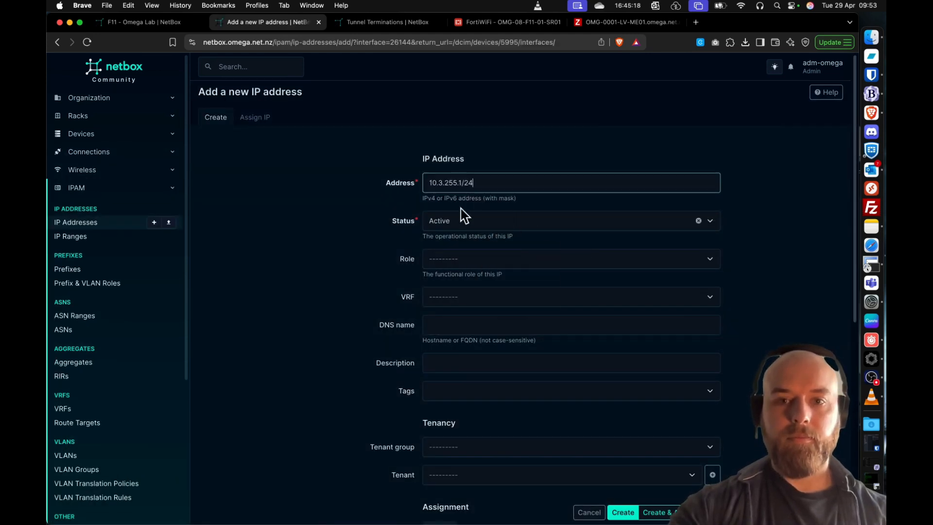
left_click(457, 304)
type("2")
left_click(466, 325)
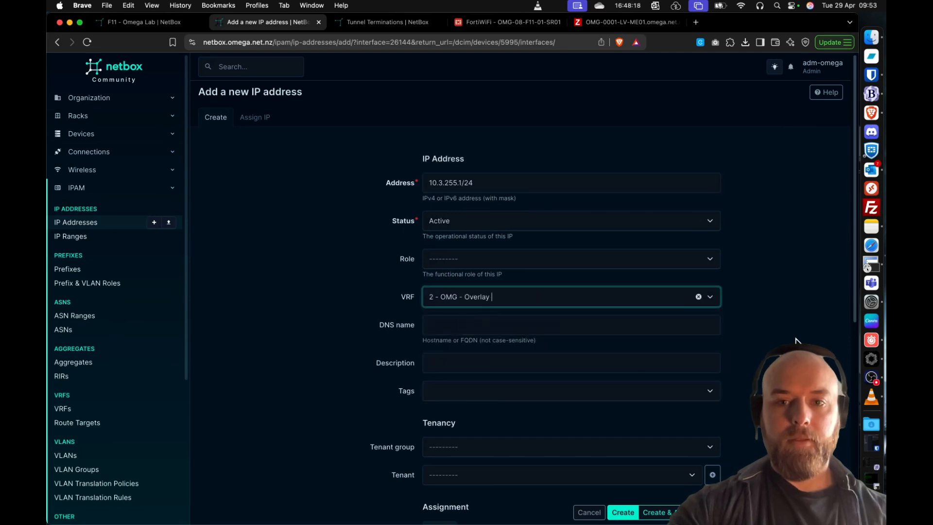
scroll(796, 340, "down", 3)
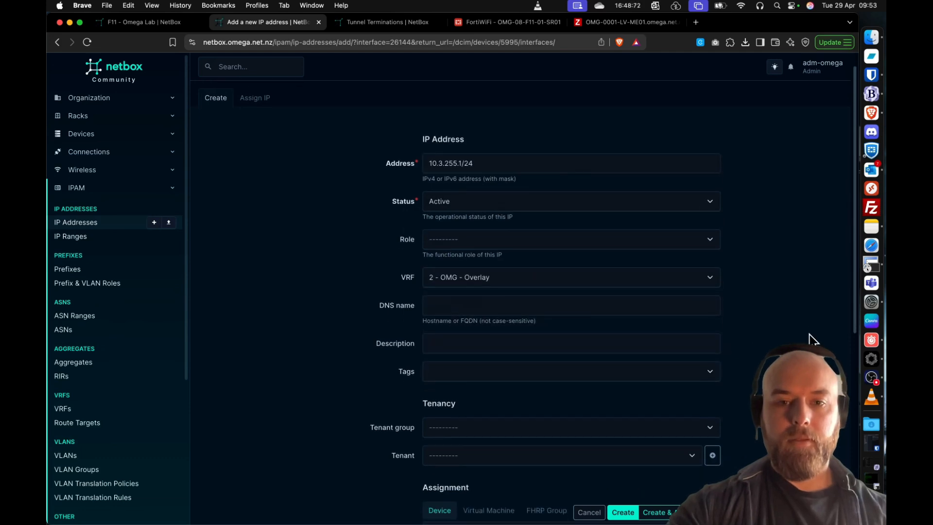
left_click(623, 514)
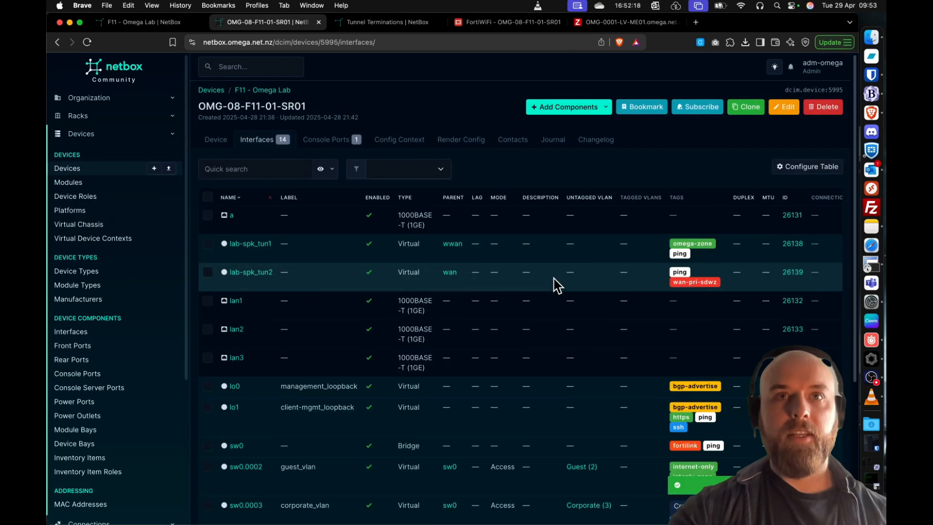
- Check the router's interface addresses and examine the IP address records of tunnels lab-spk_tun1 and lab-spk_tun2
scroll(562, 291, "down", 5)
scroll(540, 333, "right", 6)
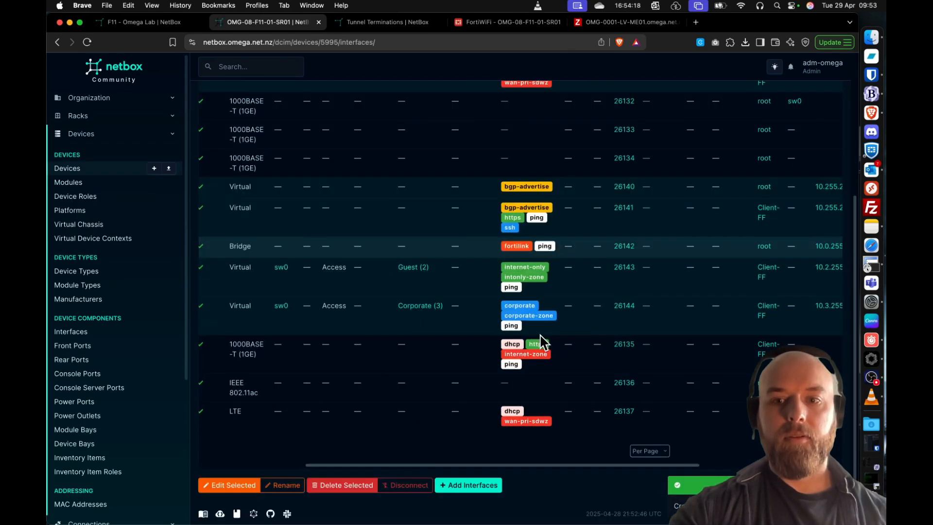
scroll(535, 344, "right", 3)
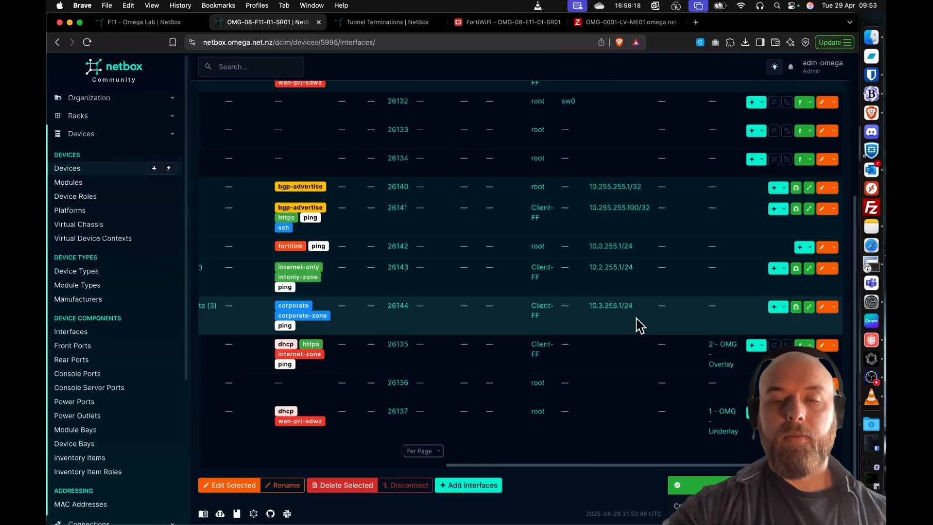
scroll(640, 325, "up", 4)
left_click(611, 224)
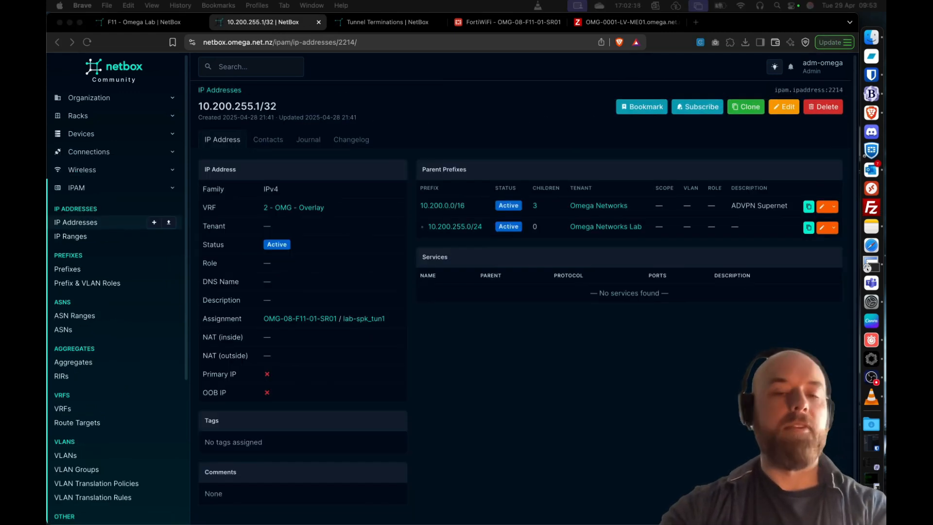
left_click(57, 43)
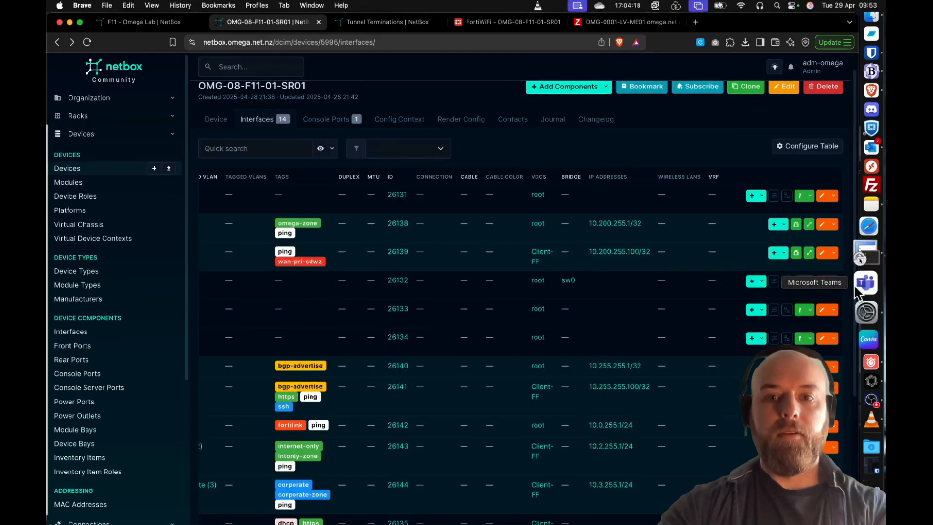
left_click(627, 252)
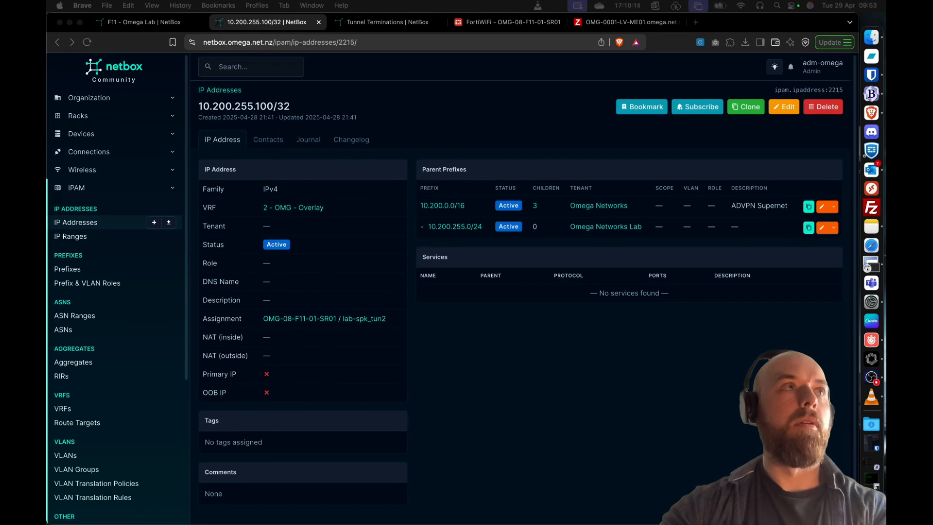
- Examine the IP address records of interfaces lo0, lo1, sw0, sw0.0002 and sw0.0003, checking each one's VRF and interface assignment
left_click(57, 42)
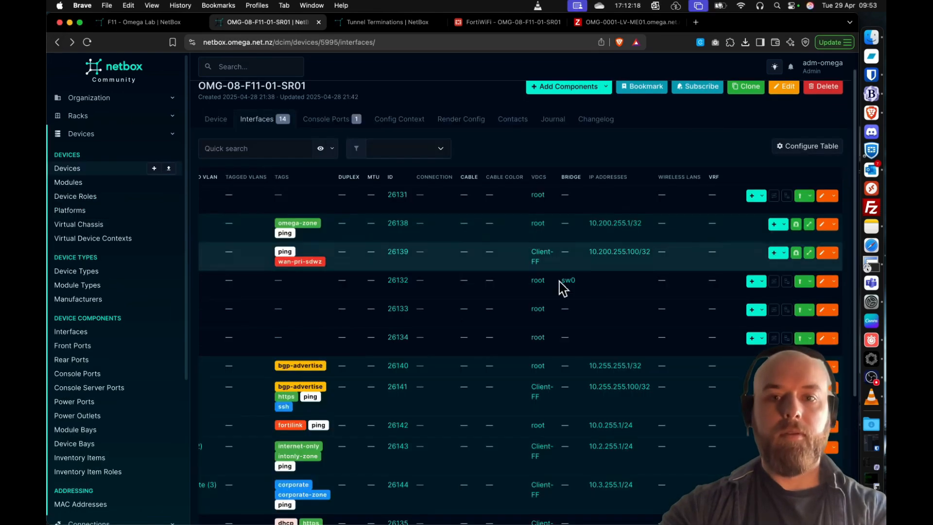
left_click(627, 369)
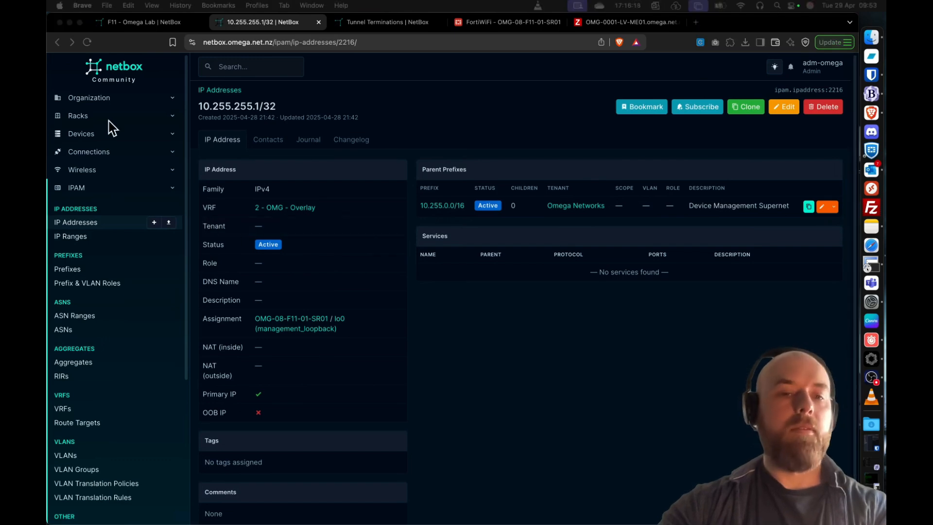
left_click(58, 42)
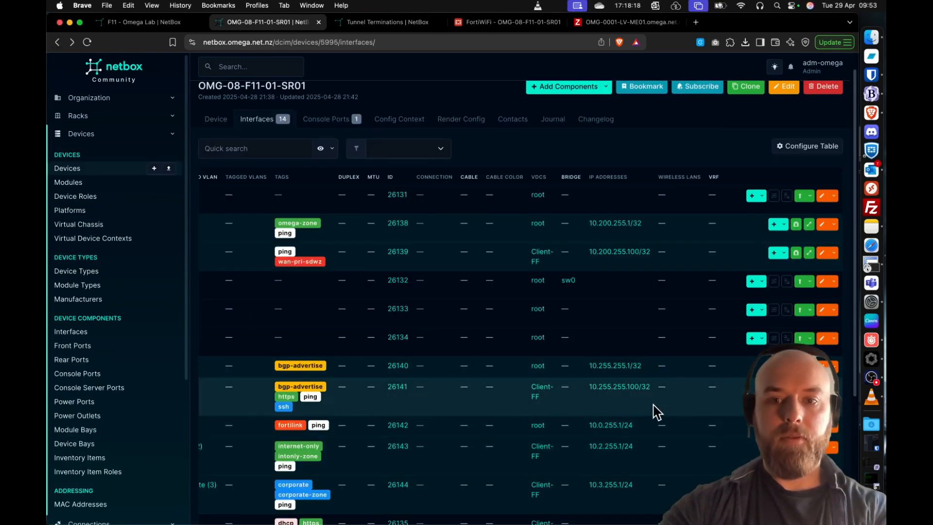
left_click(632, 389)
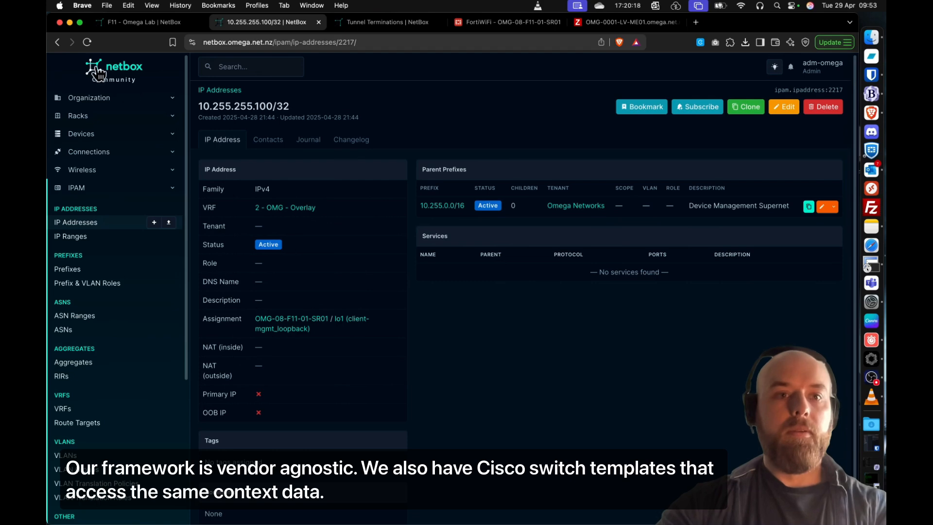
left_click(58, 42)
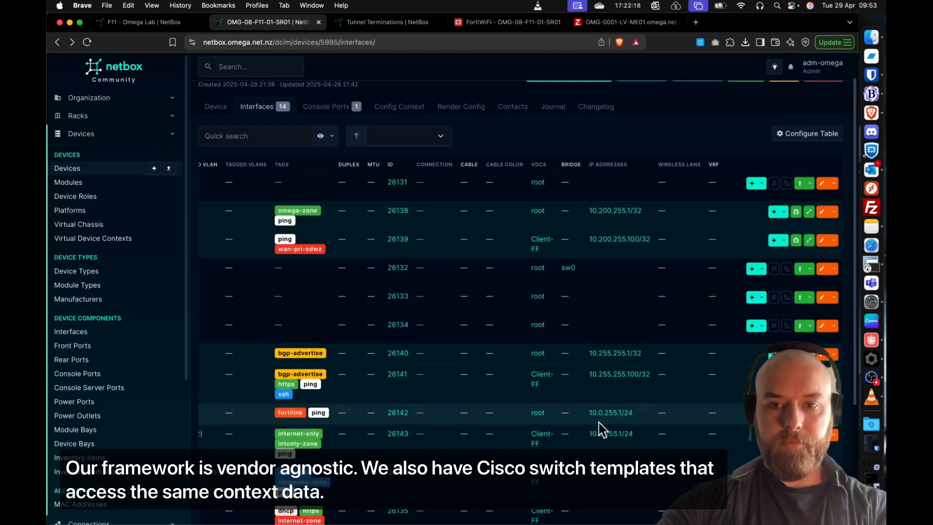
left_click(609, 413)
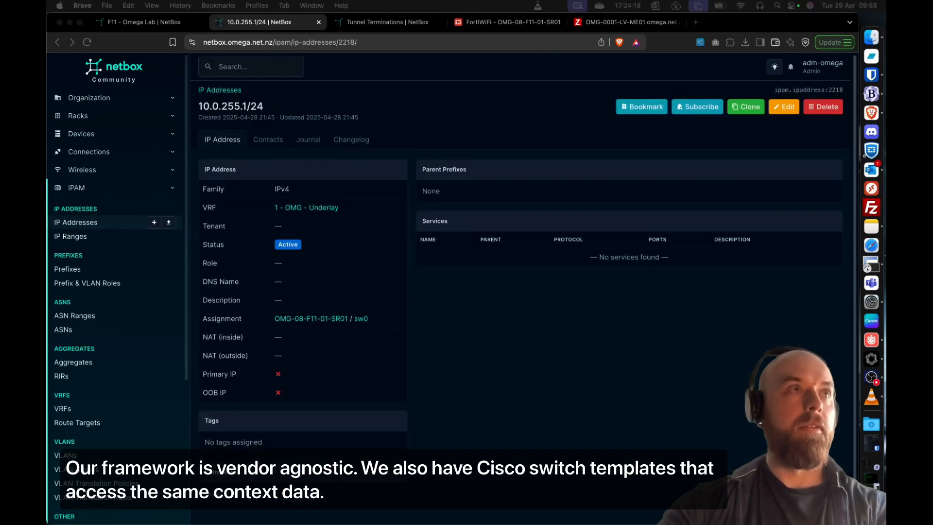
left_click(58, 42)
left_click(632, 439)
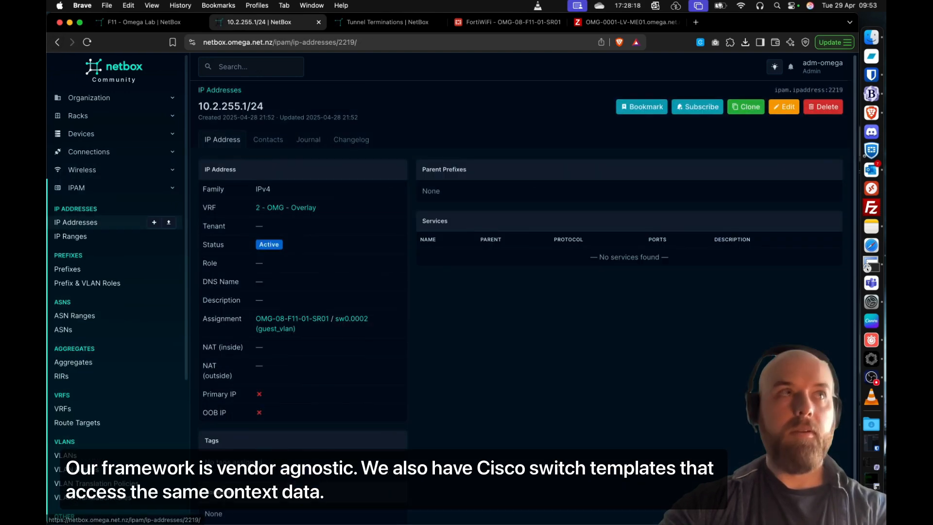
key("super+Tab")
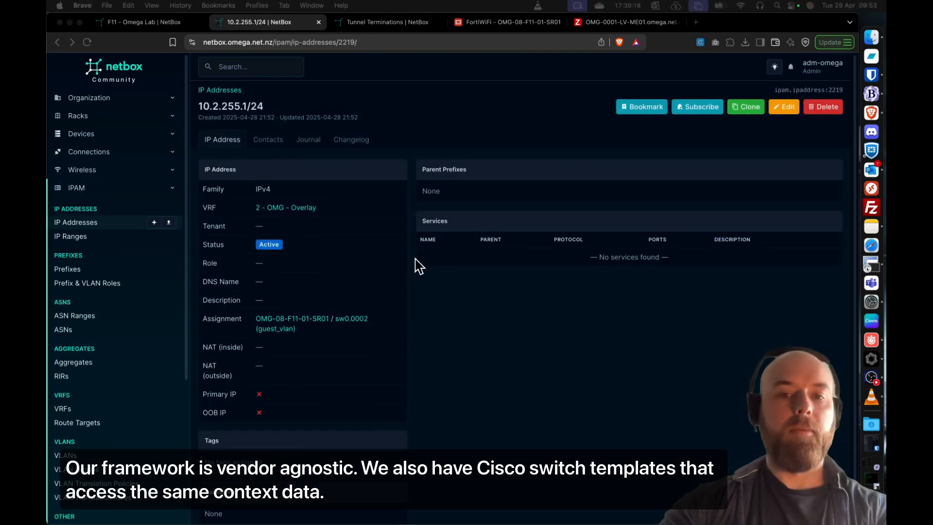
left_click(57, 42)
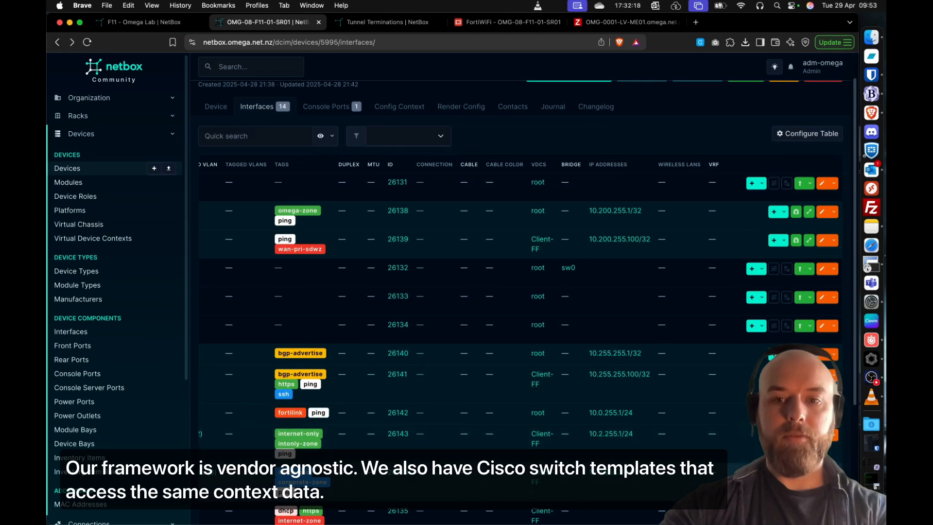
left_click(611, 472)
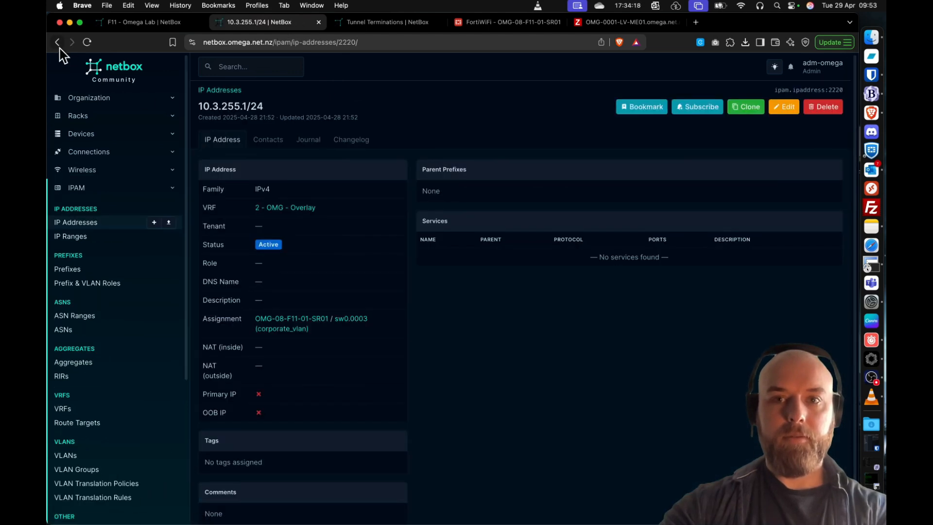
left_click(58, 42)
- Check the VRF, tags and virtual device context of the wan and wwan interfaces in the router's interface list
scroll(522, 338, "down", 3)
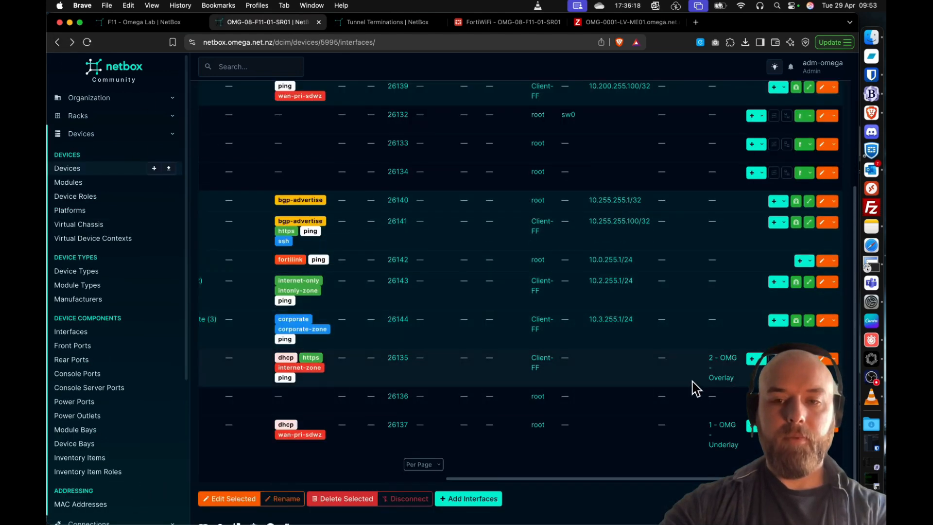
left_click(870, 266)
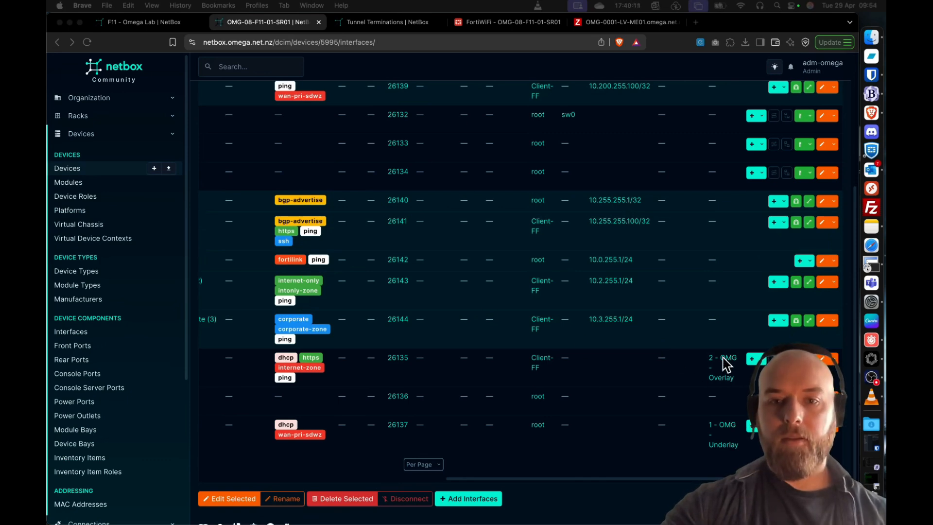
left_click(716, 379)
scroll(713, 375, "left", 15)
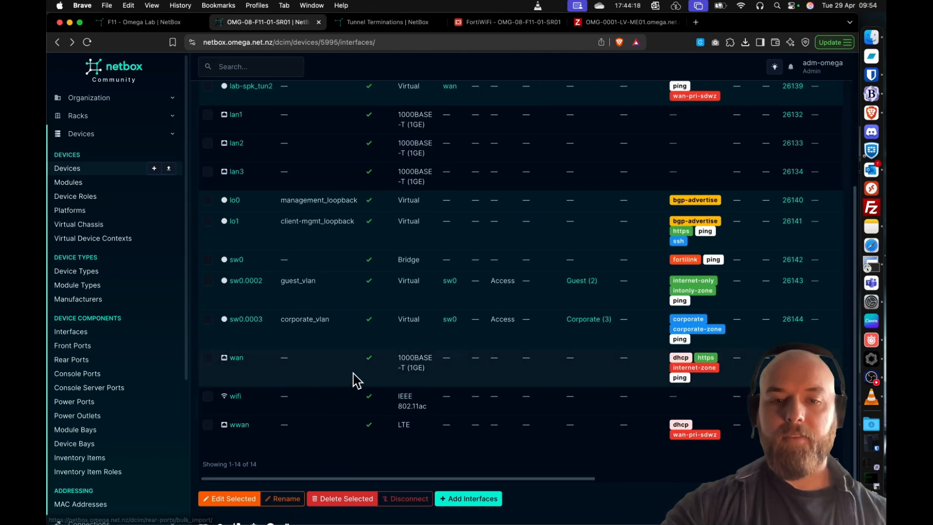
scroll(519, 443, "right", 10)
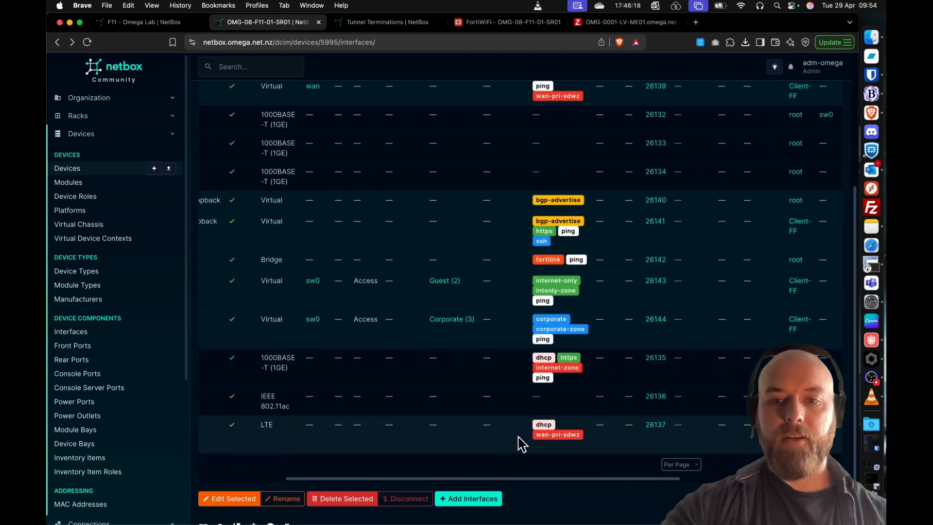
scroll(645, 442, "left", 12)
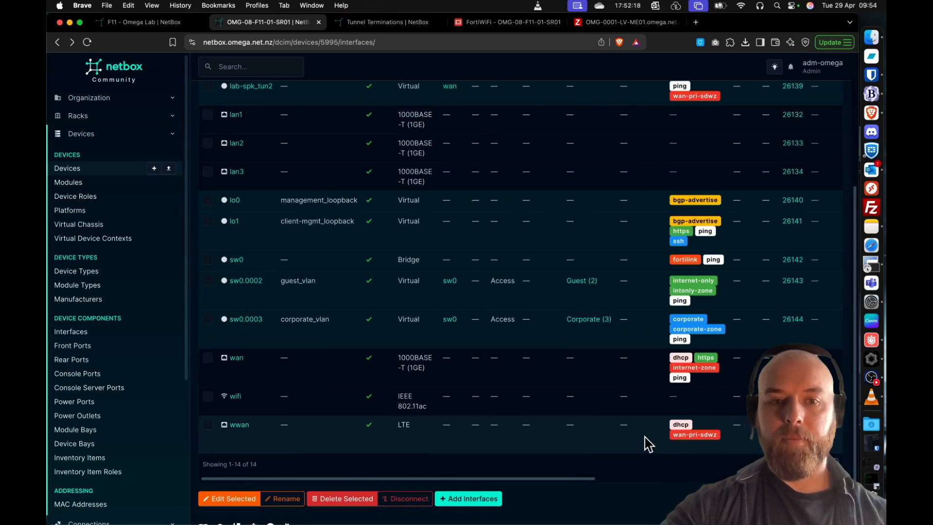
- Create a Spoke termination on the Lab ADVPN tunnel for device OMG-08-F11-01-SR01 with tunnel interface lab-spk_tun1
left_click(382, 24)
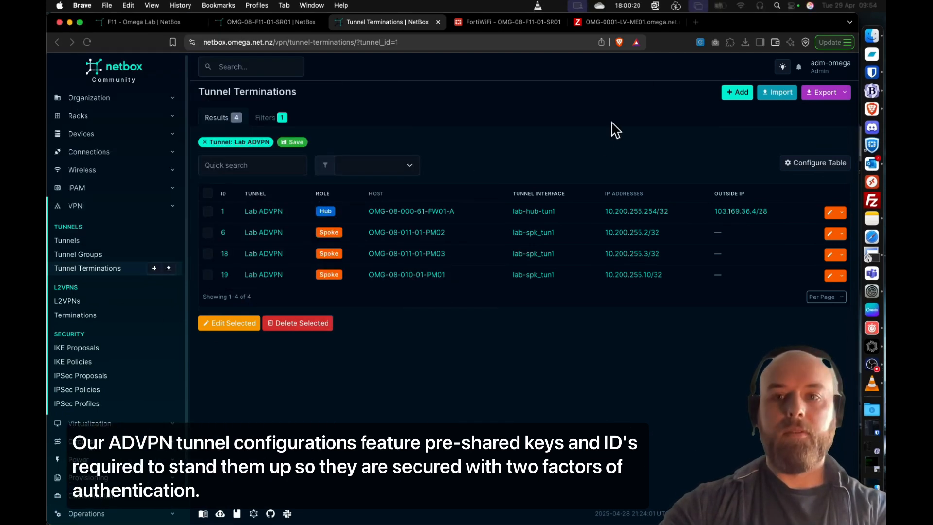
left_click(737, 92)
left_click(466, 166)
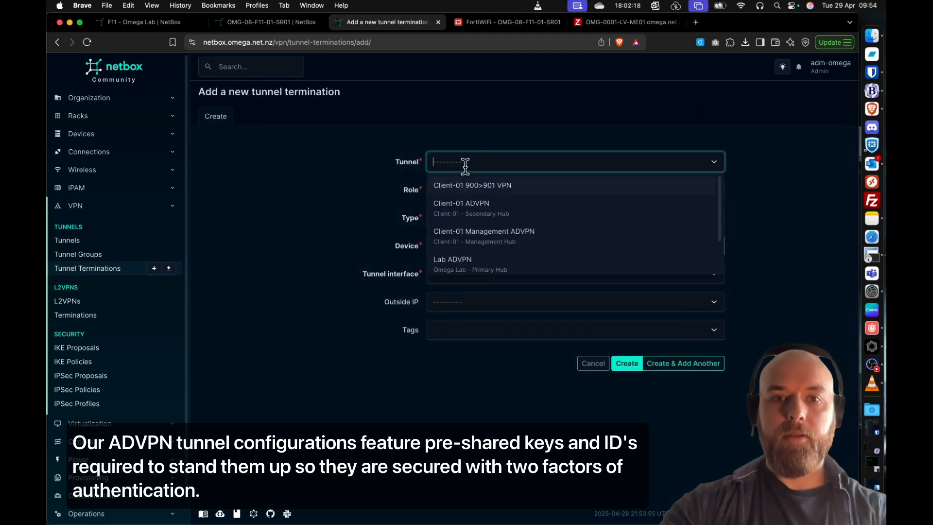
type("lab")
left_click(470, 187)
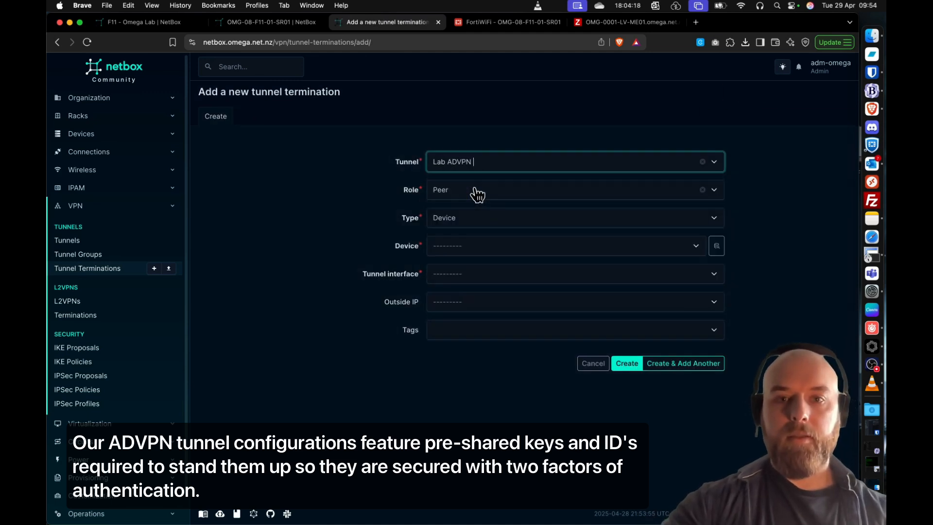
left_click(462, 196)
left_click(461, 249)
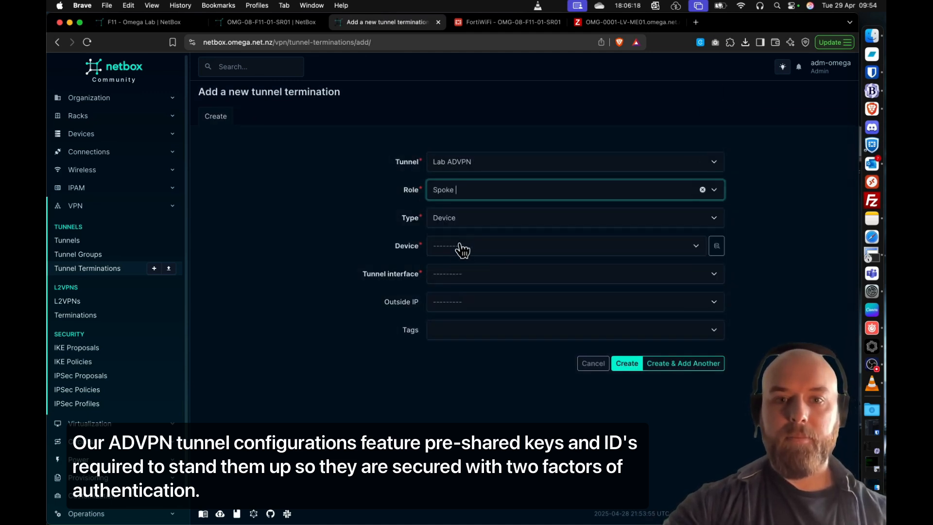
left_click(474, 243)
type("f")
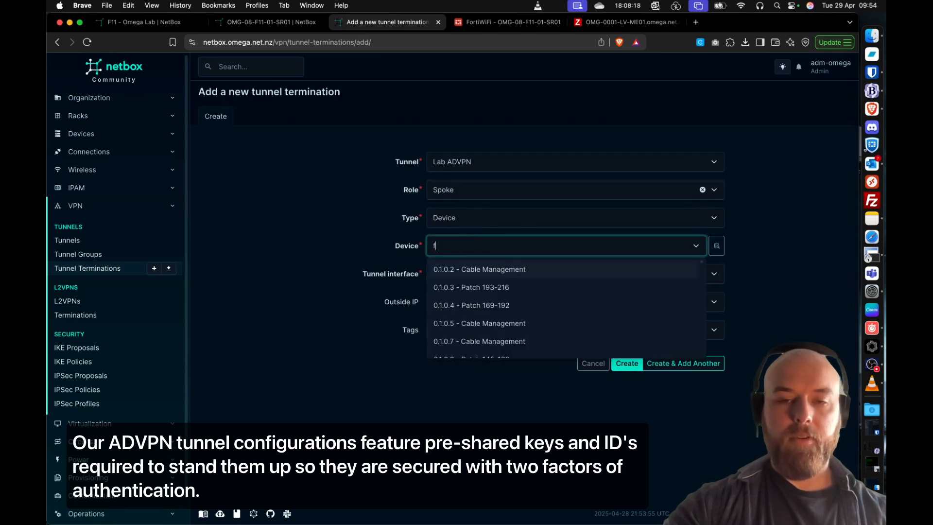
type("11")
left_click(475, 270)
left_click(492, 282)
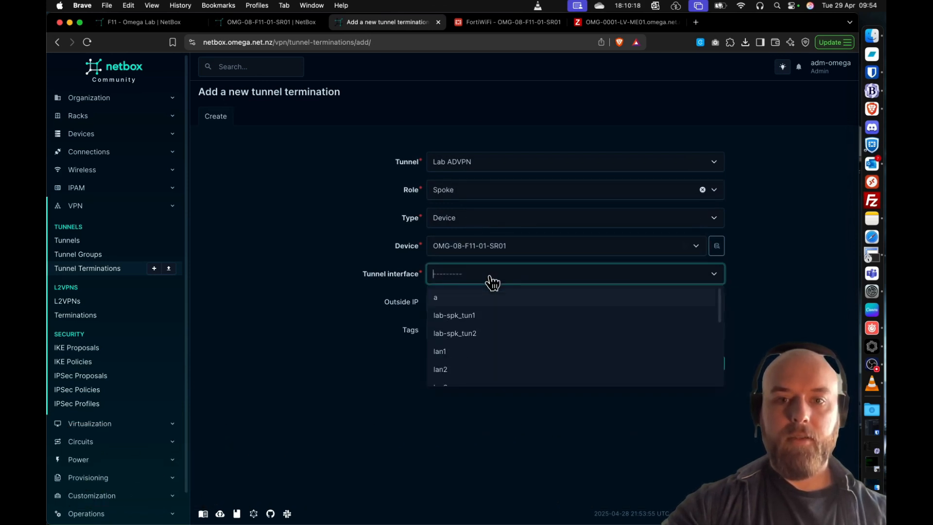
left_click(480, 316)
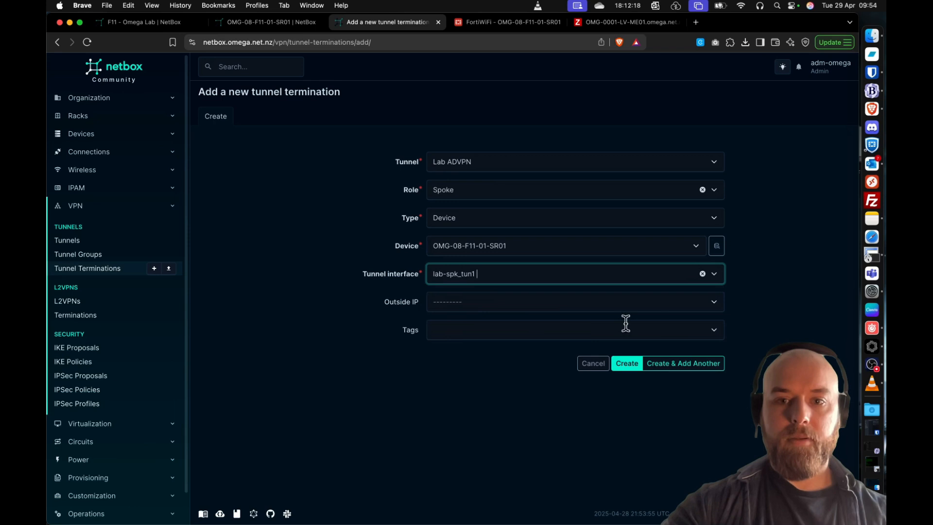
left_click(673, 371)
- Create a second Spoke termination on the Lab ADVPN tunnel for OMG-08-F11-01-SR01 with tunnel interface lab-spk_tun2
left_click(491, 165)
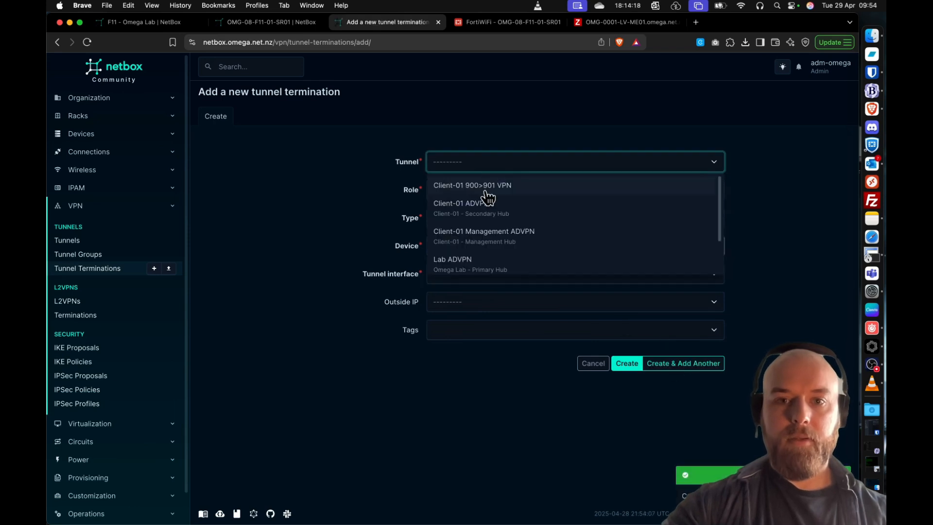
type("lab")
left_click(492, 196)
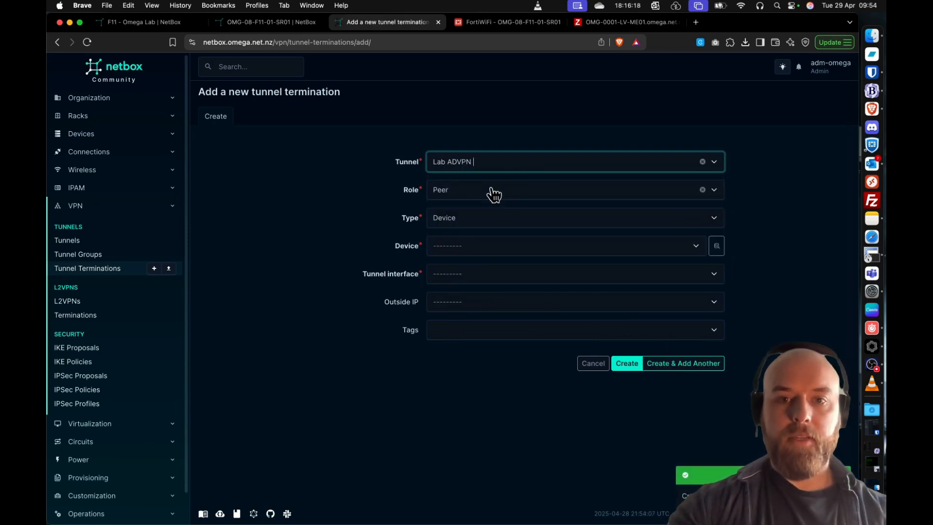
left_click(491, 191)
left_click(462, 248)
left_click(472, 249)
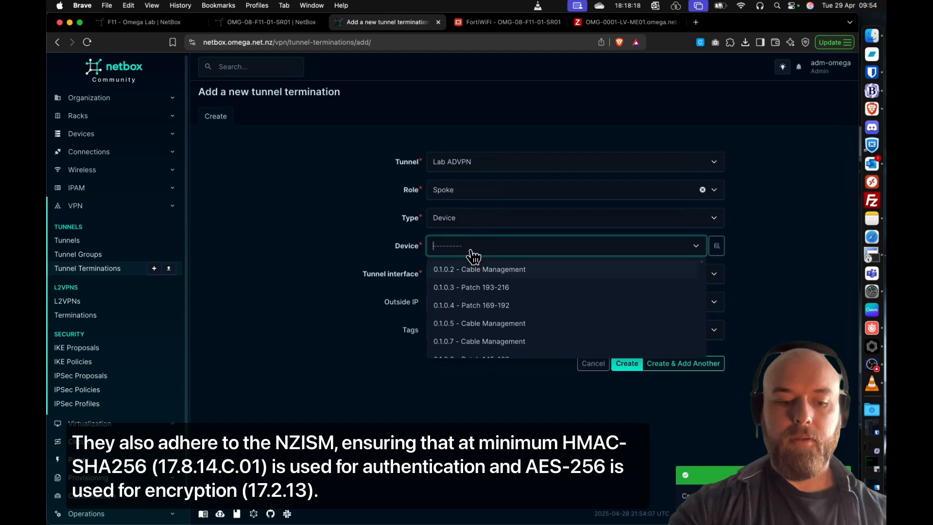
type("f11")
left_click(468, 271)
left_click(469, 275)
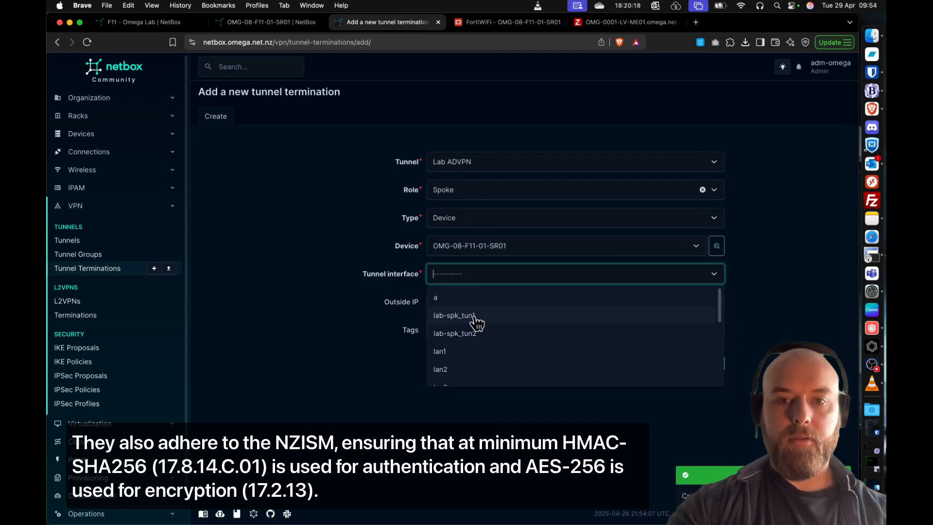
left_click(479, 334)
left_click(627, 365)
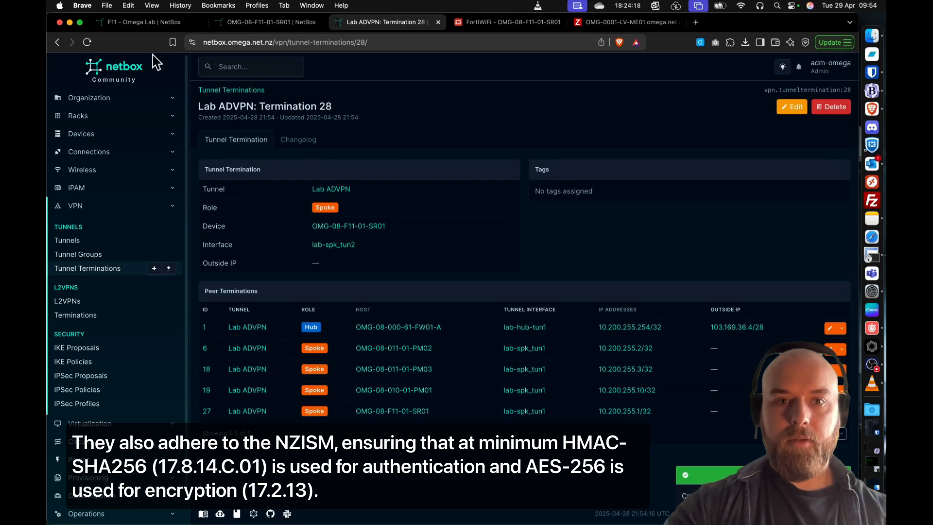
- Review the Lab ADVPN tunnel's details and its list of terminations
left_click(333, 190)
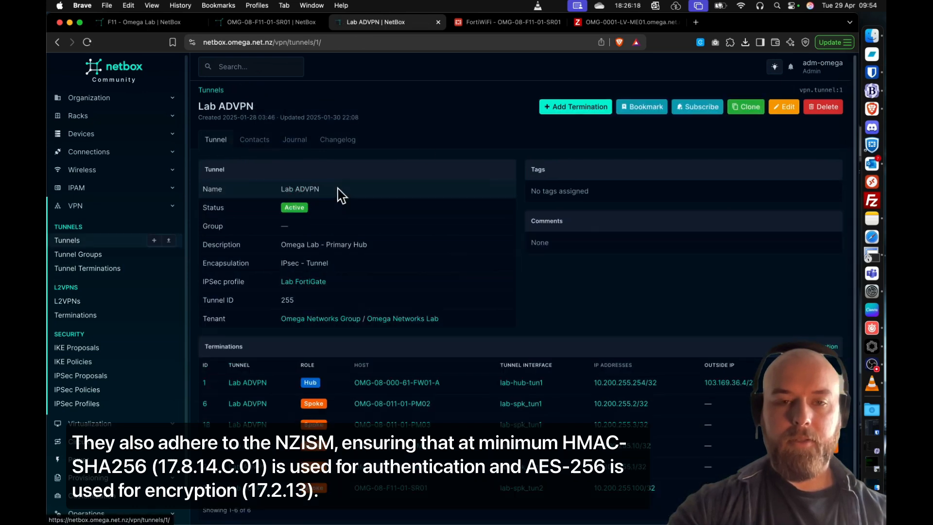
scroll(481, 282, "down", 2)
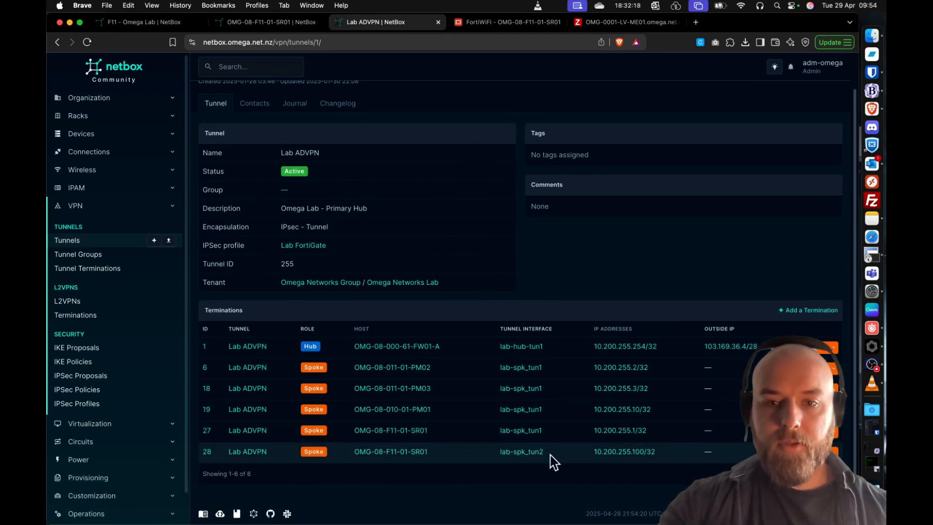
scroll(506, 253, "up", 2)
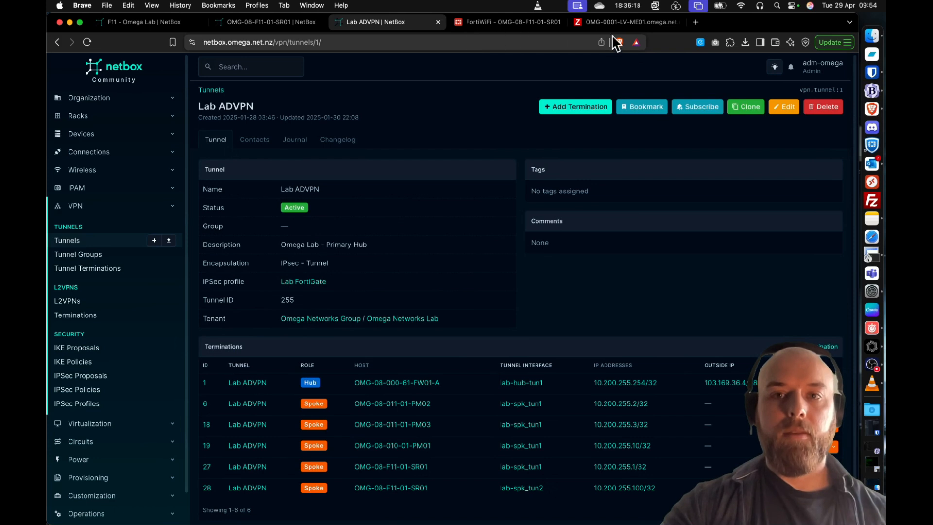
- Render the configuration of router OMG-08-F11-01-SR01 and examine the generated FortiGate Firewall output
left_click(293, 26)
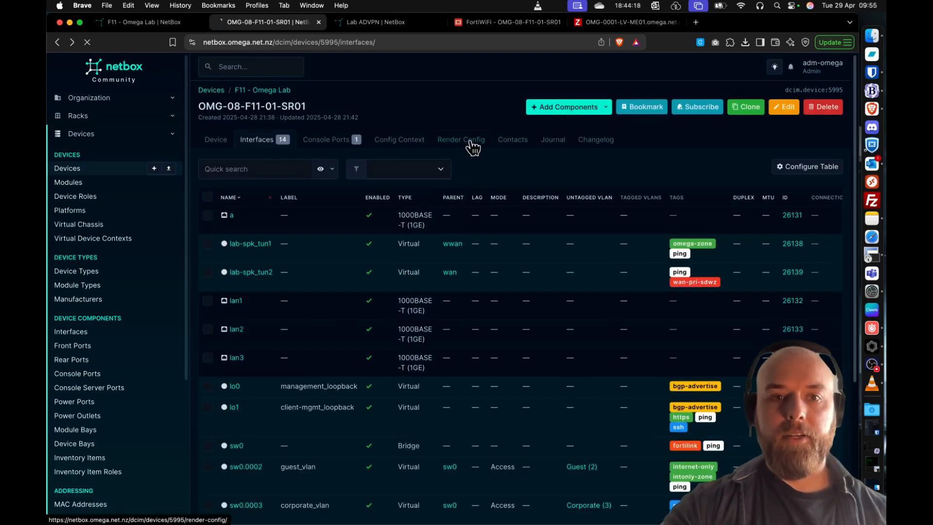
left_click(471, 142)
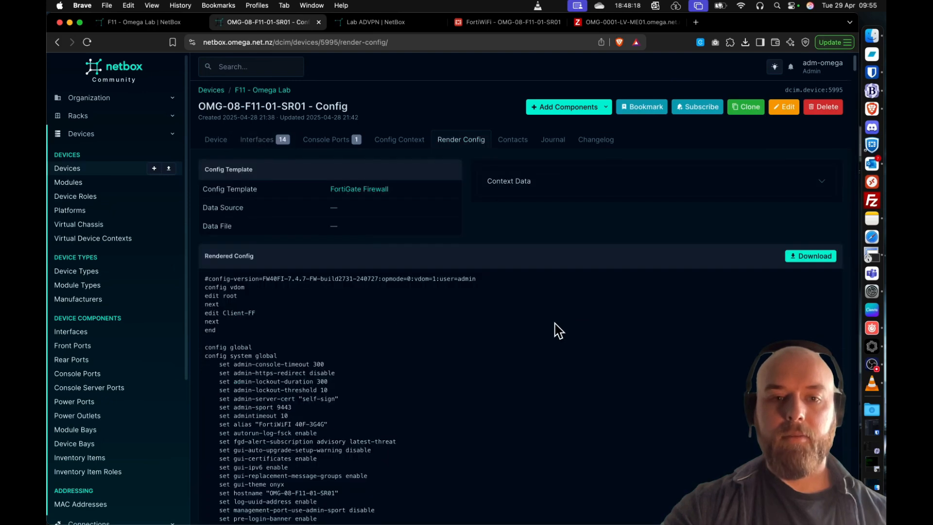
scroll(558, 331, "down", 5)
scroll(557, 331, "down", 2)
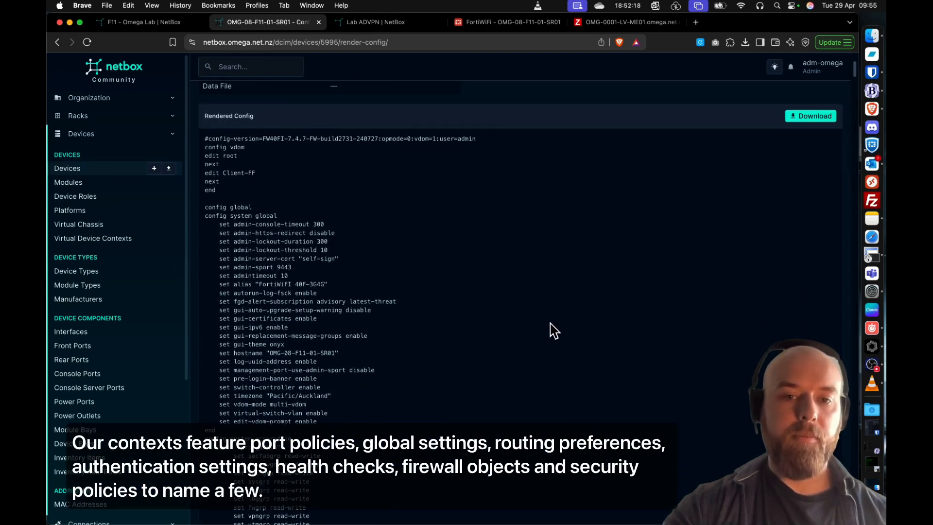
scroll(552, 332, "down", 6)
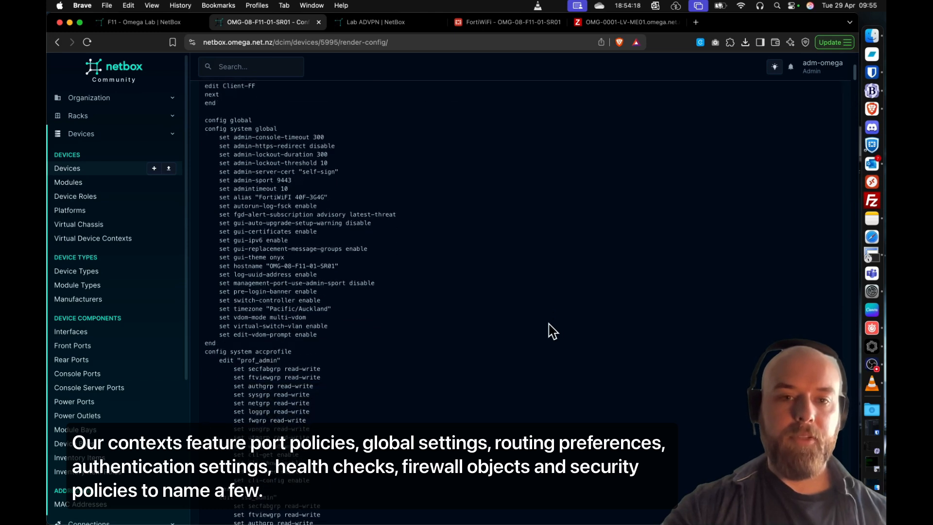
scroll(552, 332, "up", 13)
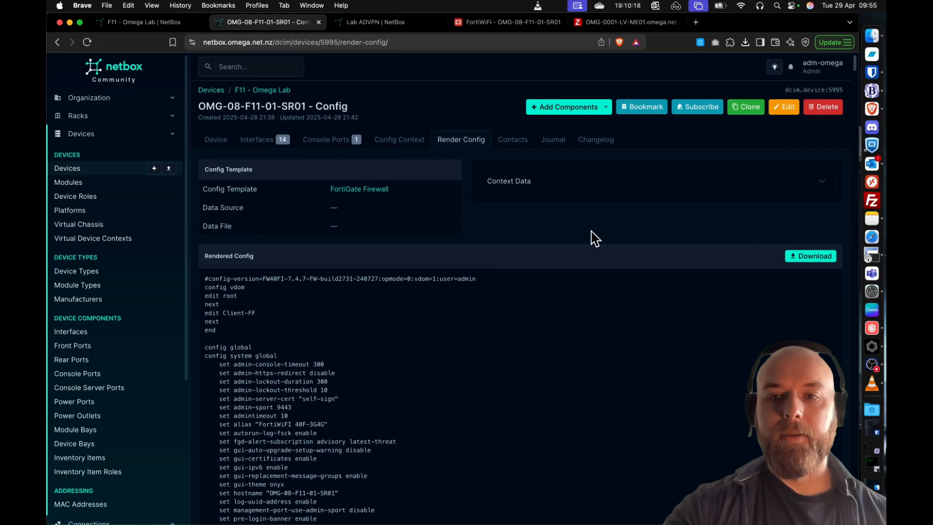
- Download the rendered configuration to the 70F USB drive as fgt_system.conf, replacing the existing file
left_click(801, 257)
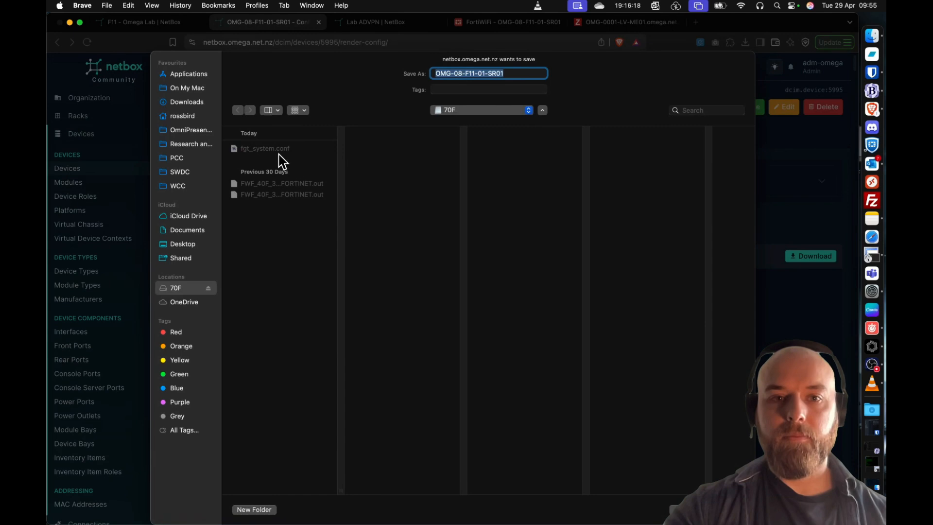
left_click(276, 152)
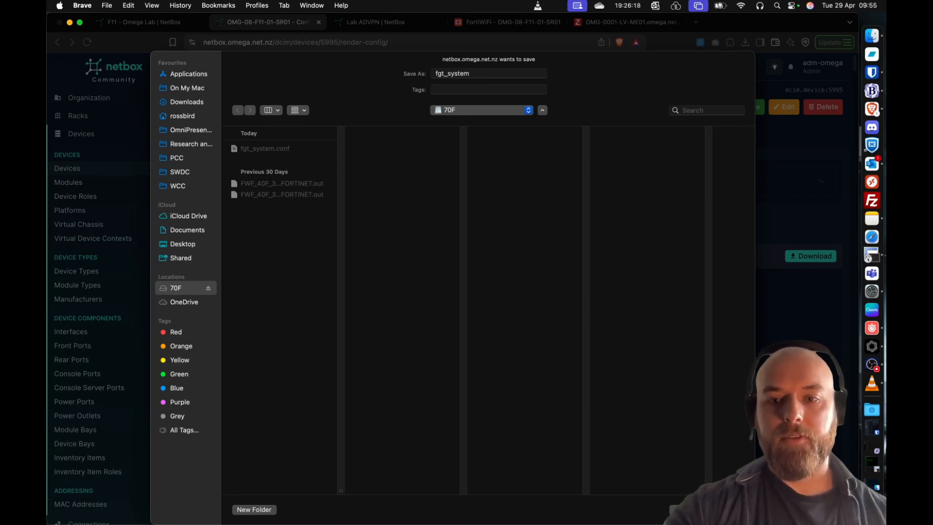
left_click(728, 509)
left_click(458, 297)
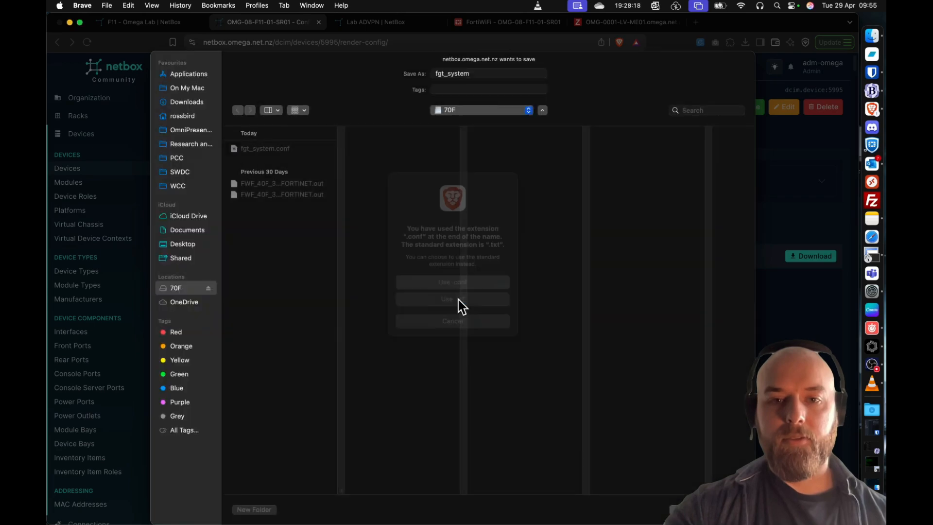
left_click(481, 316)
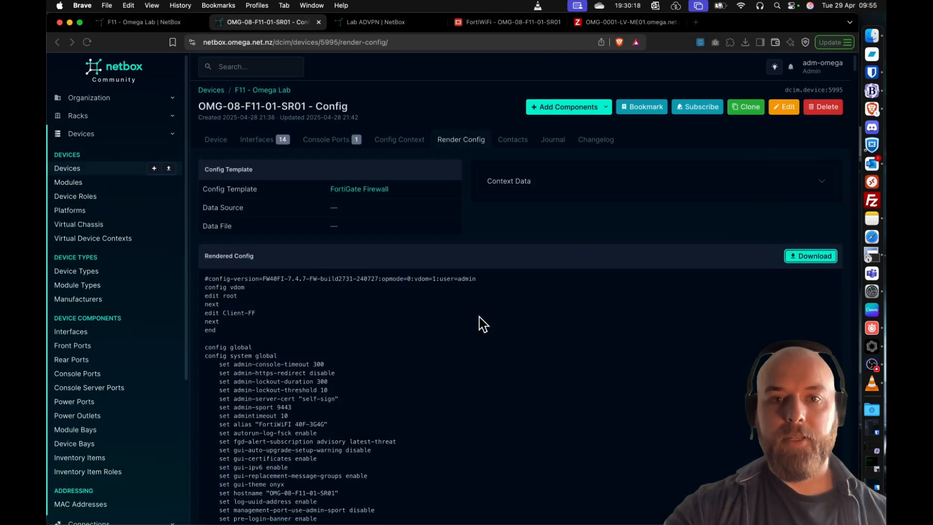
left_click(871, 37)
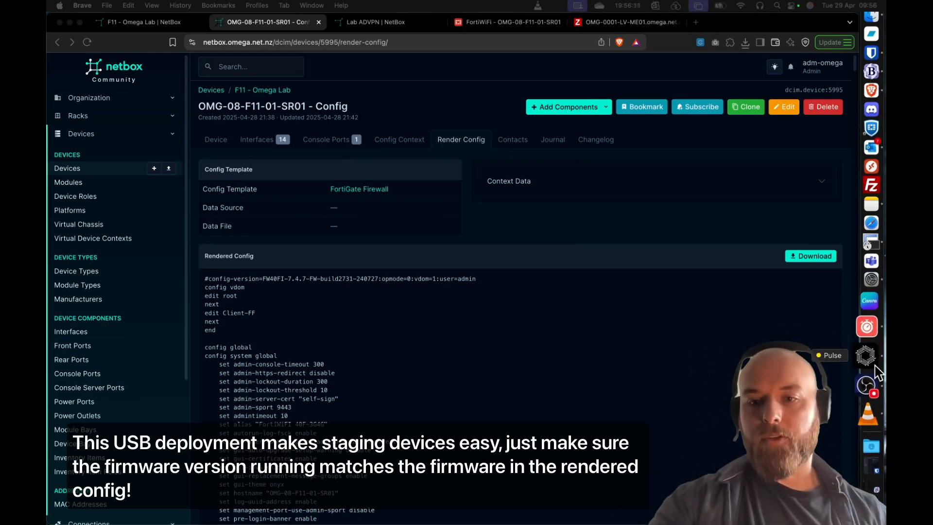
- Switch to the SecureCRT serial session, log in to the reset FortiWiFi as admin, and enter and confirm the new password
left_click(866, 355)
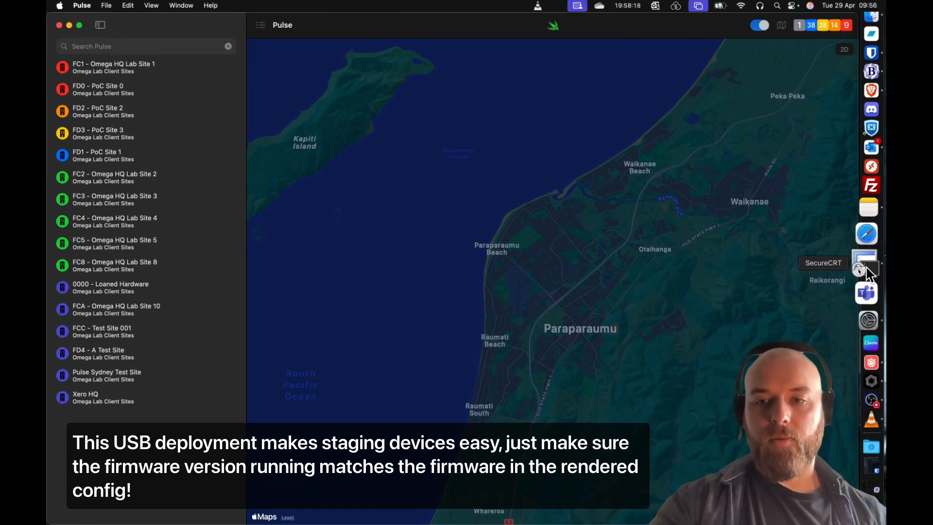
left_click(867, 273)
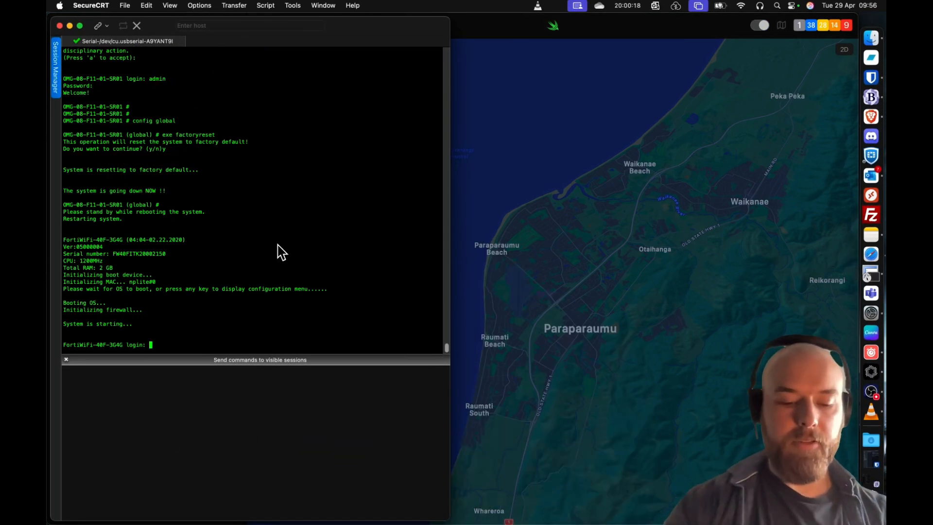
type("admin")
key("Return")
key("Return")
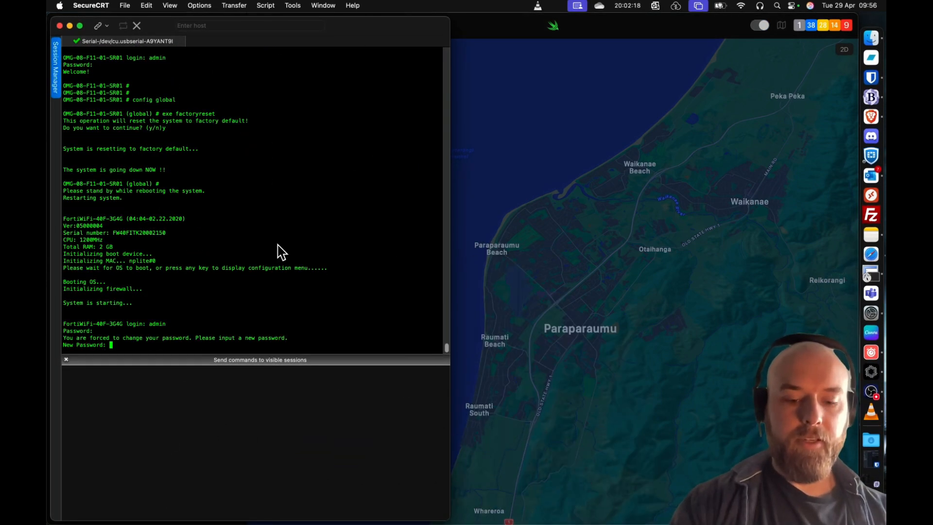
key("Return")
key("Return")
key("Return")
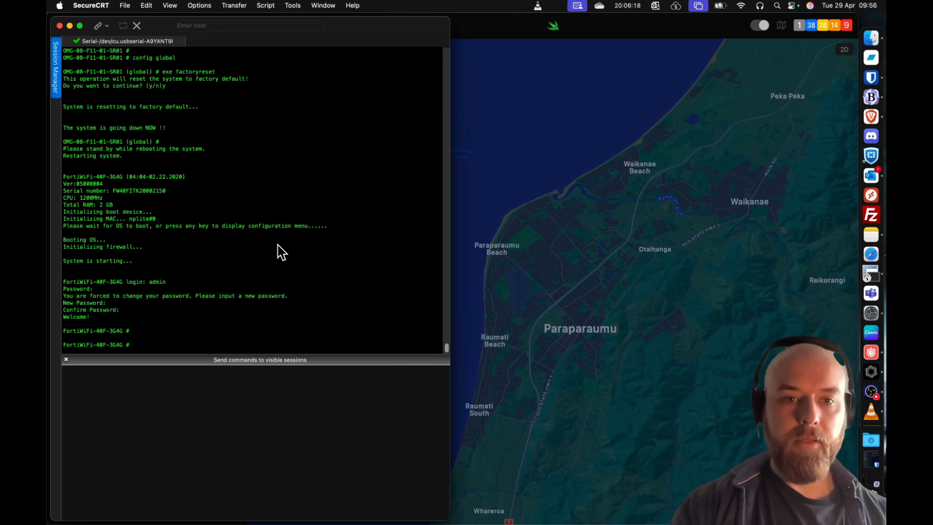
- List the router's USB disk contents with exe usb-disk list and check for fgt_system.conf
key("Return")
key("Return")
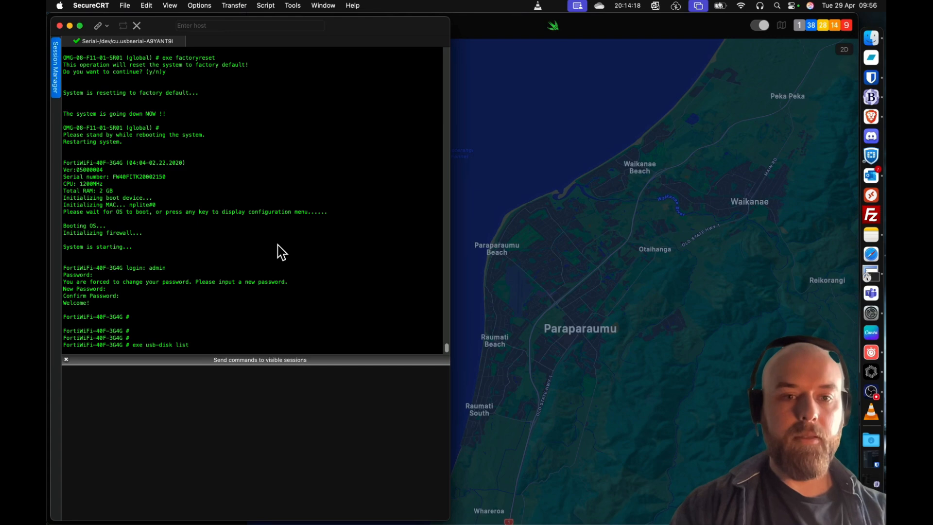
key("Return")
key("Return")
key("Return")
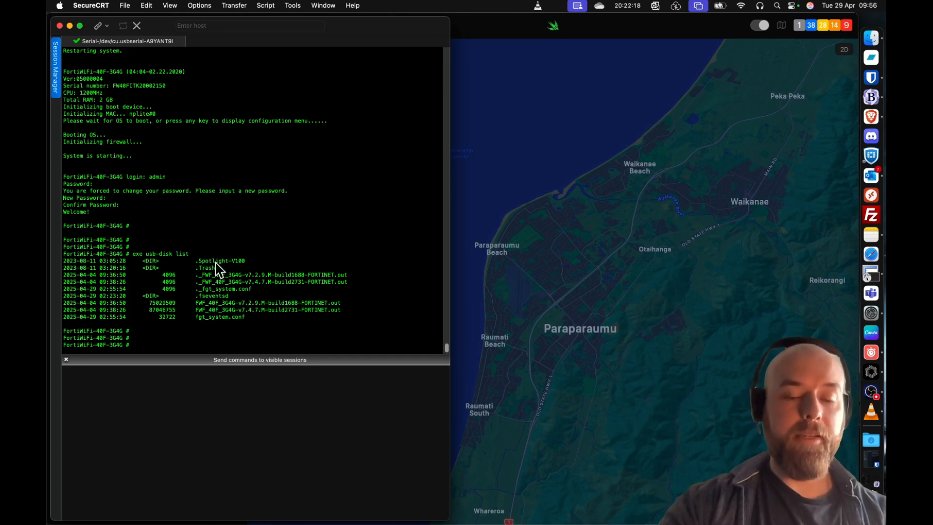
double_click(244, 318)
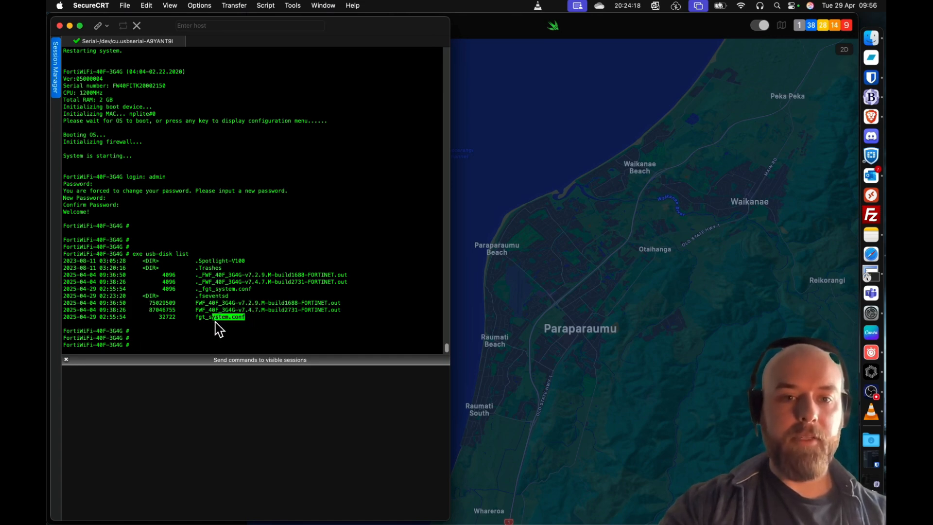
- Reboot the router with exe reboot and confirm the restart
left_click(275, 332)
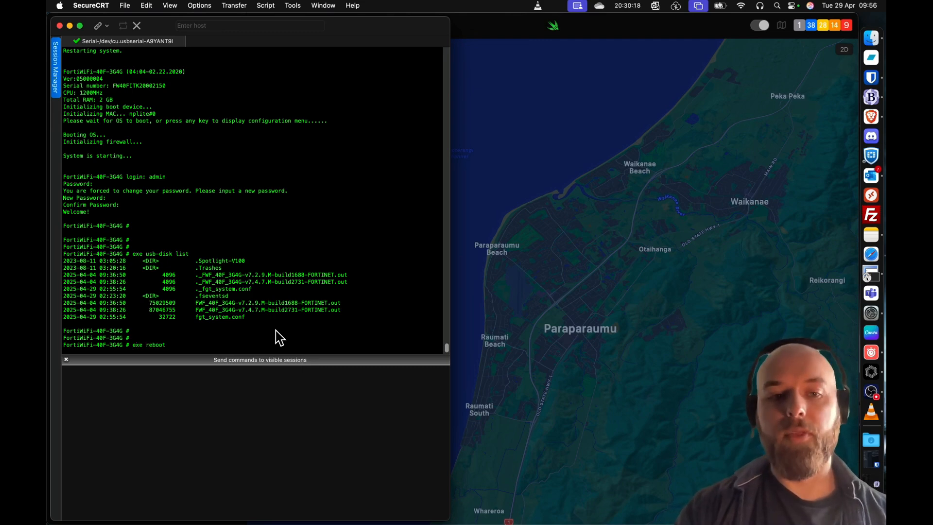
key("Return")
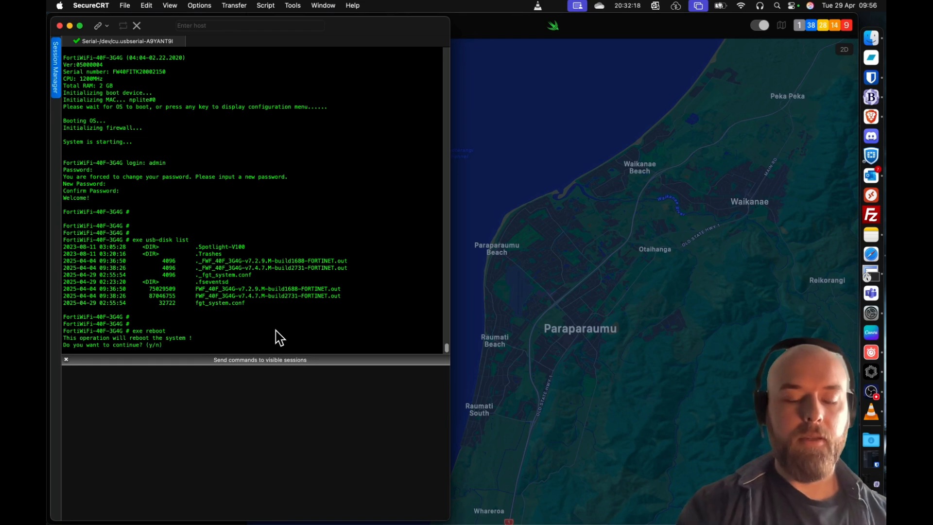
type("y")
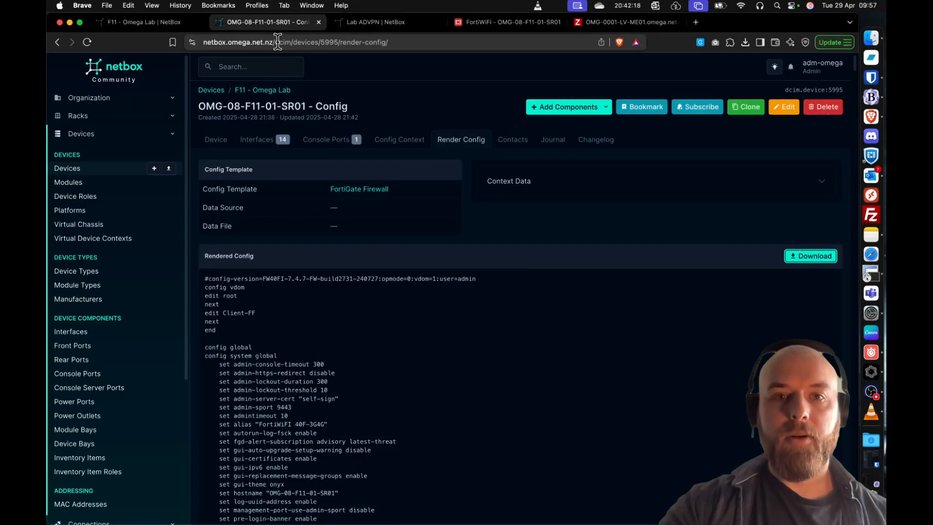
- Switch to Zabbix in the browser and sign in again with Single Sign-On (SAML)
left_click(623, 35)
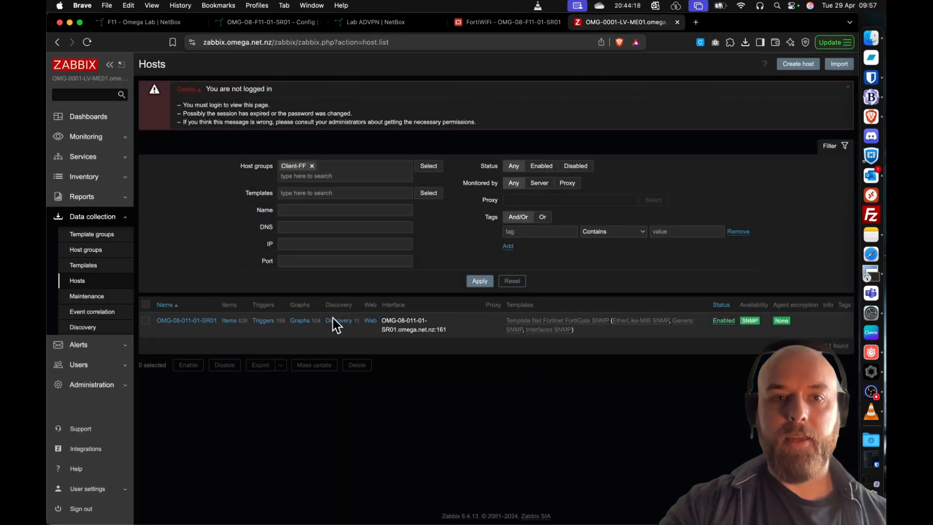
left_click(85, 42)
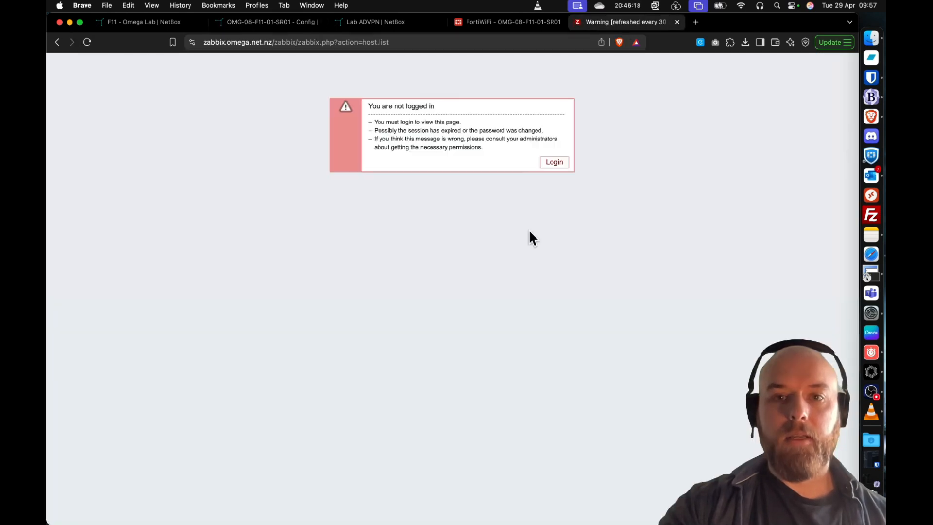
left_click(555, 163)
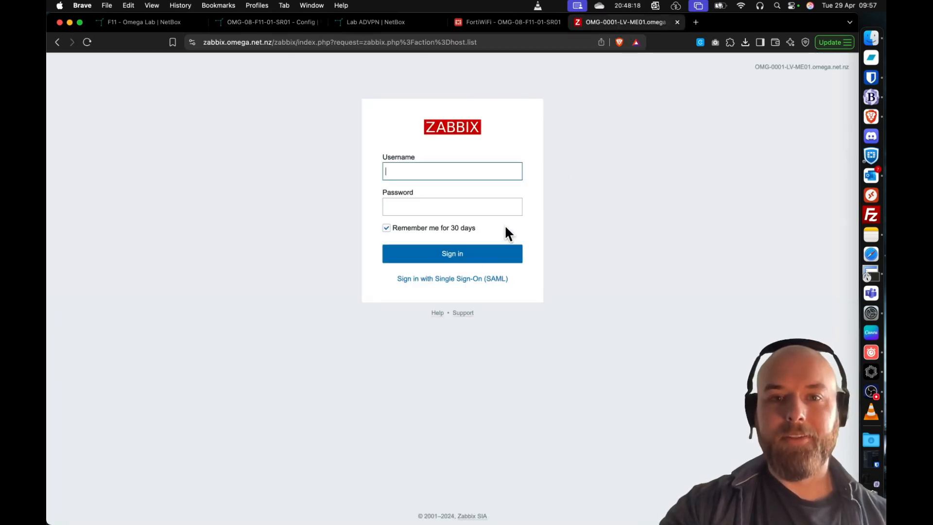
left_click(444, 279)
left_click(553, 138)
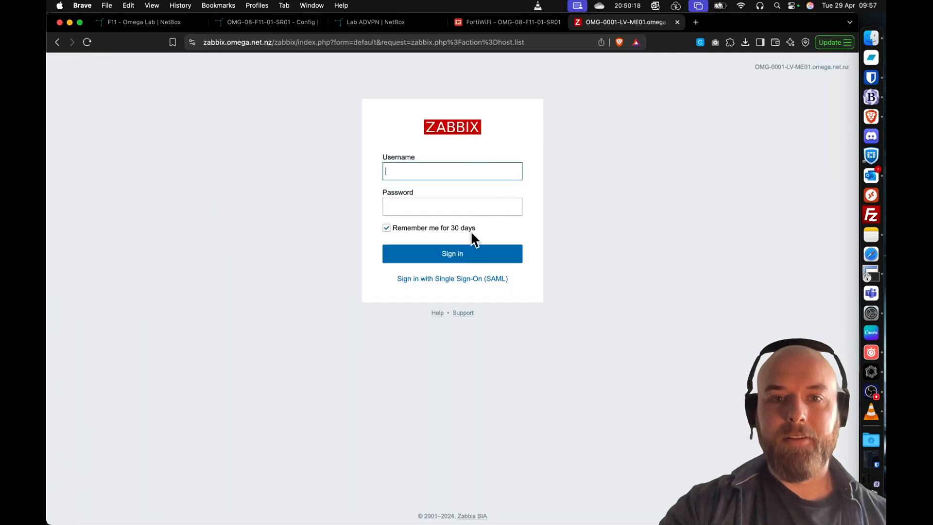
left_click(444, 279)
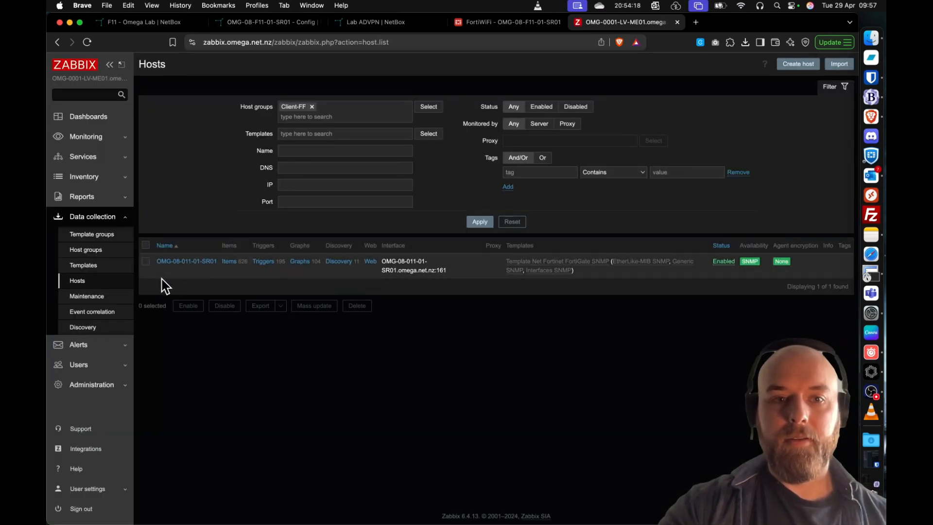
- Clone host OMG-08-011-01-SR01 with host name OMG-08-F11-01-SR01 and SNMP DNS name OMG-08-F11-01-SR01.omega.net.nz
left_click(174, 262)
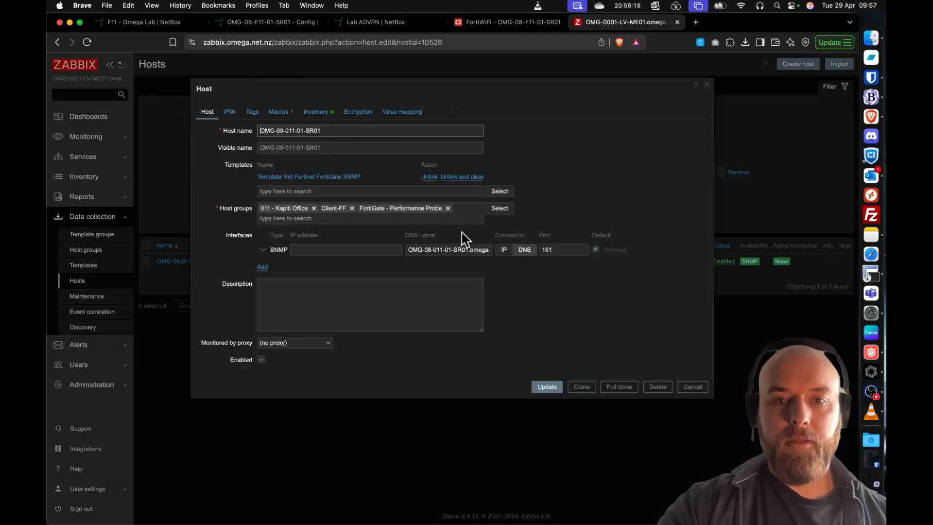
left_click(575, 390)
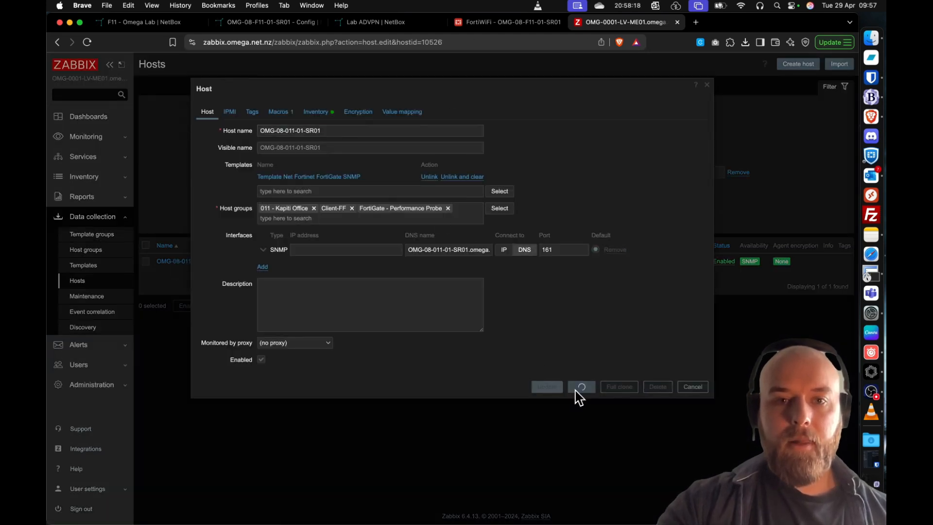
left_click(289, 131)
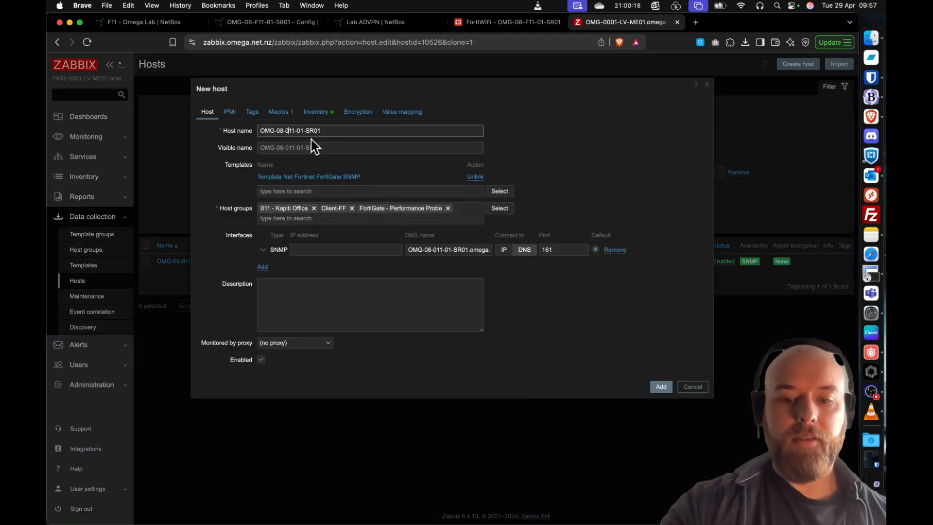
key("BackSpace")
type("F")
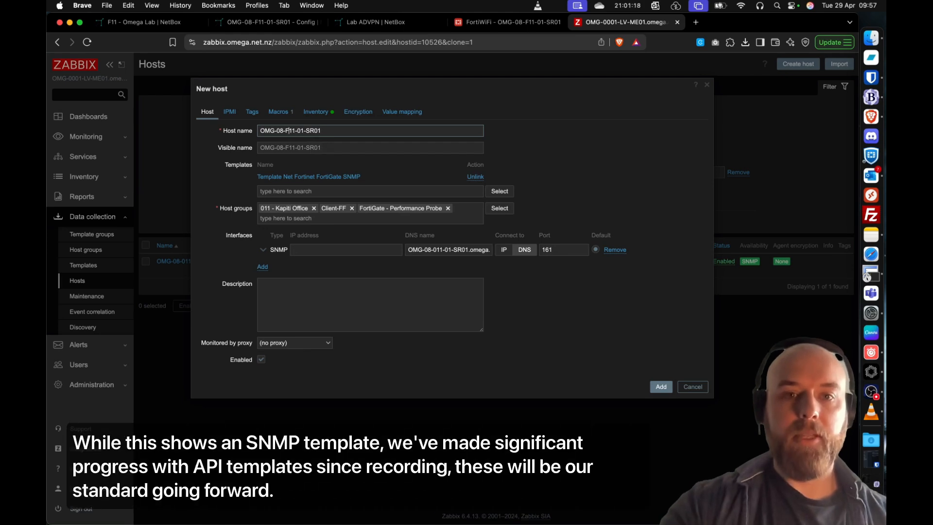
left_click(435, 249)
key("BackSpace")
type("F")
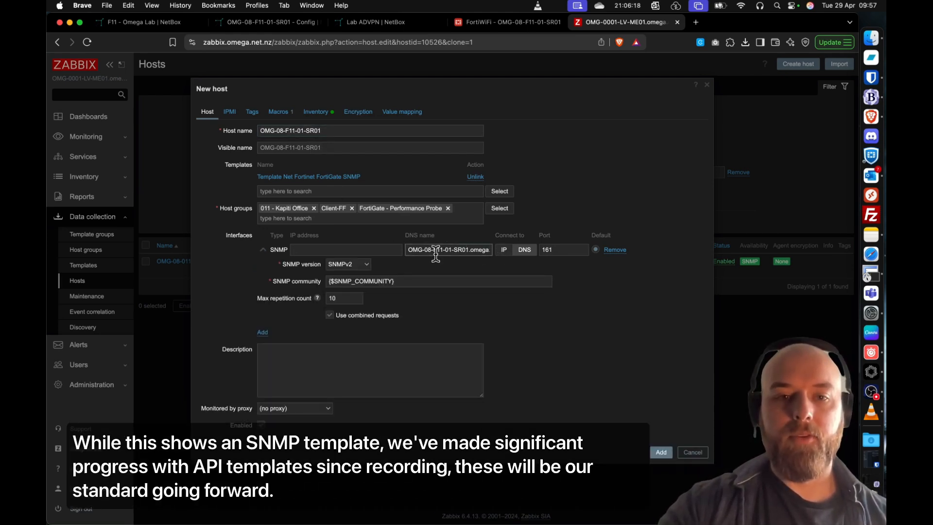
- Remove the 011 - Kapiti Office and FortiGate - Performance Probe groups from the cloned host and add it to Zabbix
left_click(314, 209)
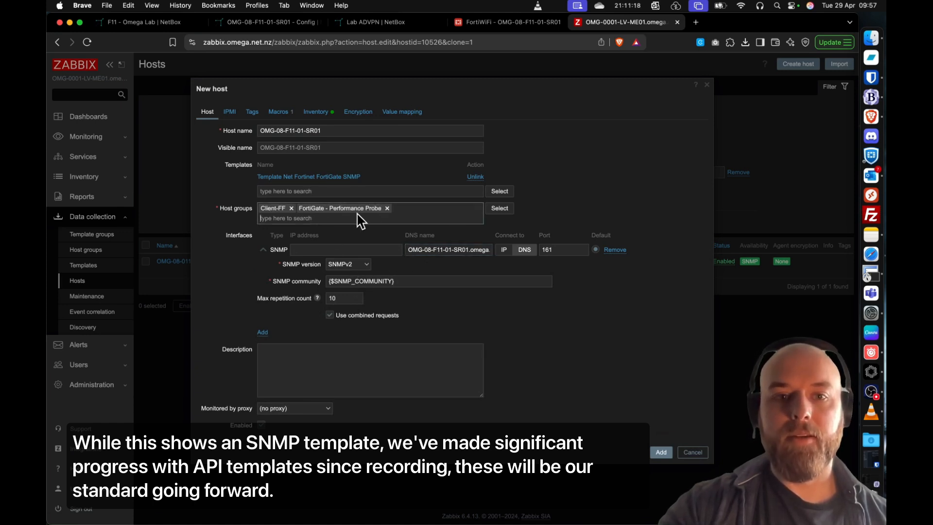
left_click(388, 209)
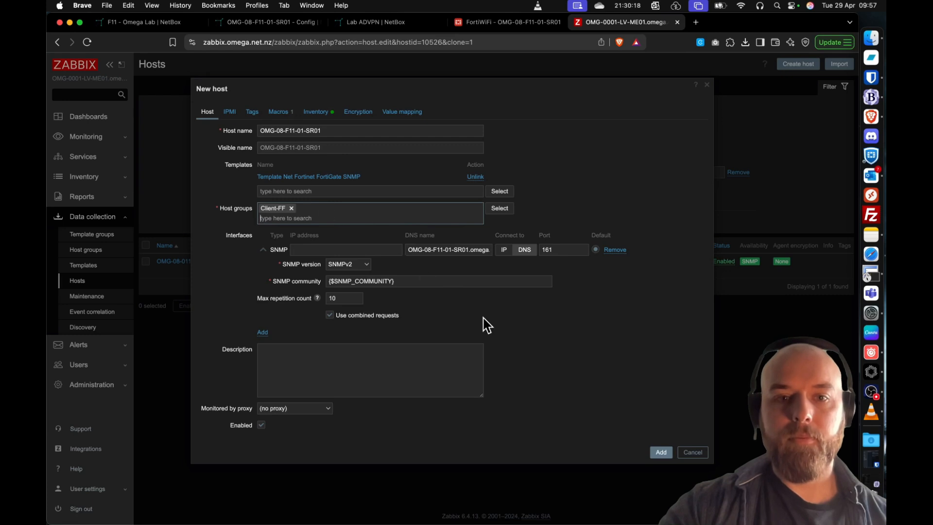
left_click(661, 452)
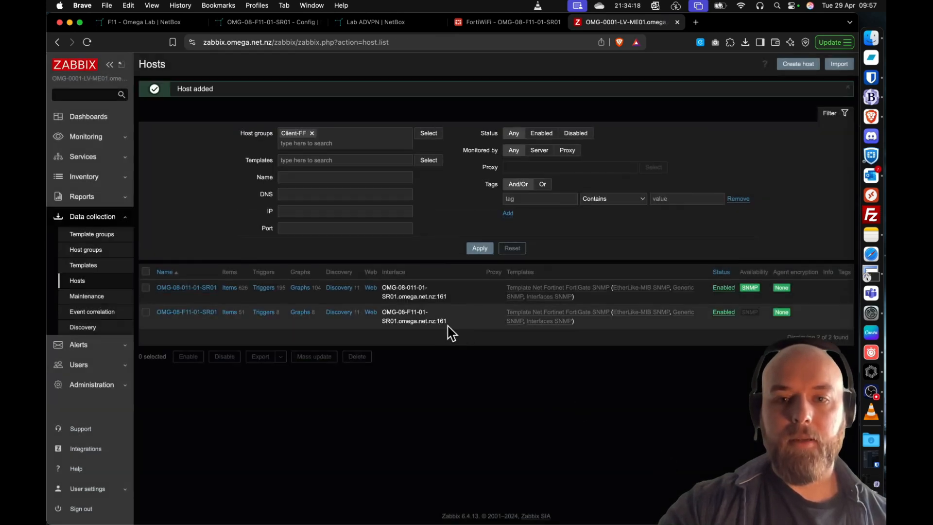
- Disable the Wireless Discovery rule on host OMG-08-F11-01-SR01
left_click(342, 315)
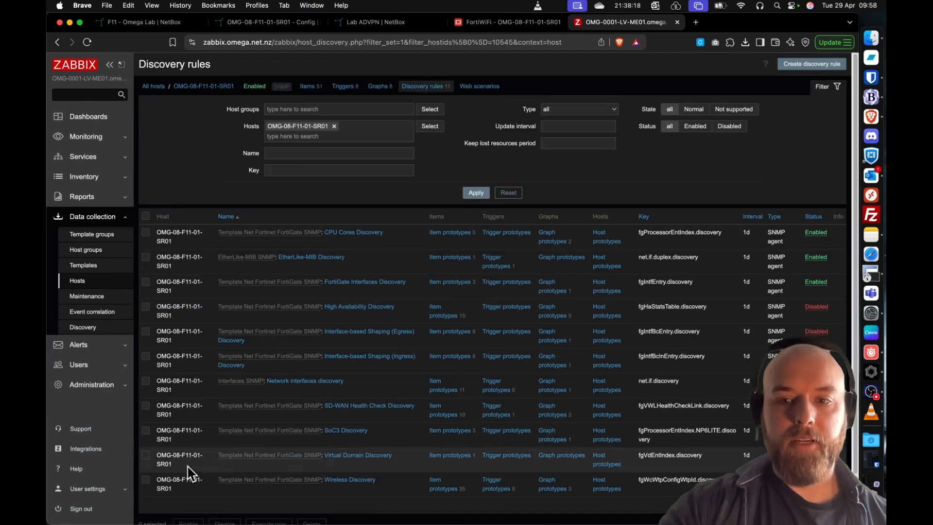
scroll(188, 475, "down", 2)
left_click(146, 425)
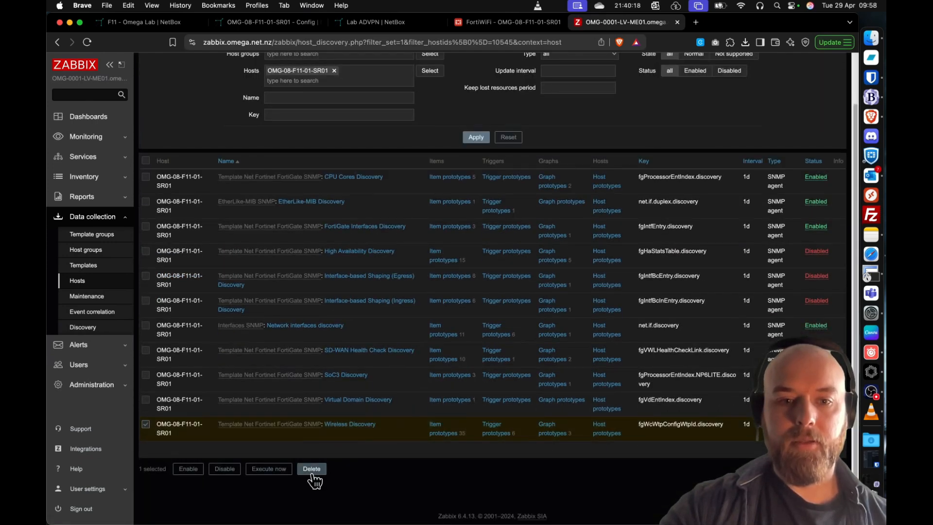
left_click(227, 474)
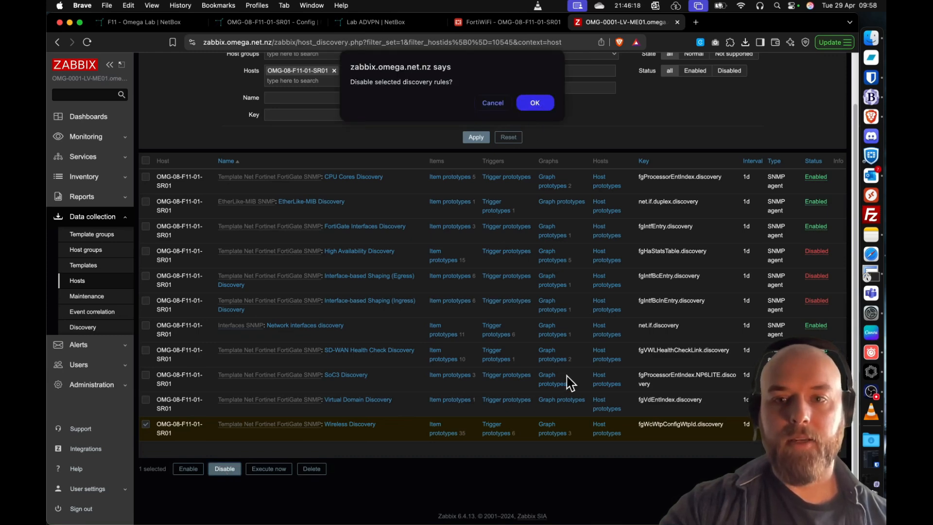
left_click(536, 105)
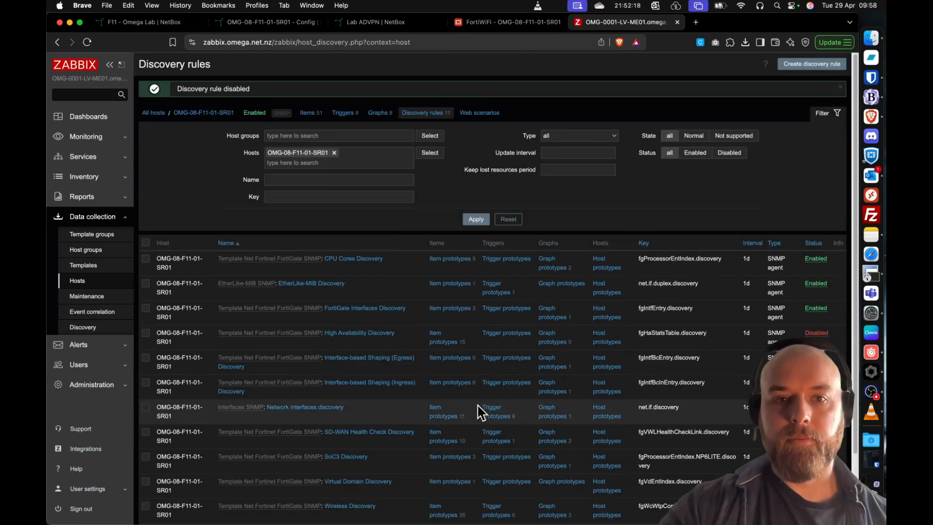
- Return to the host list and open the settings of OMG-08-F11-01-SR01 to check its details
left_click(194, 114)
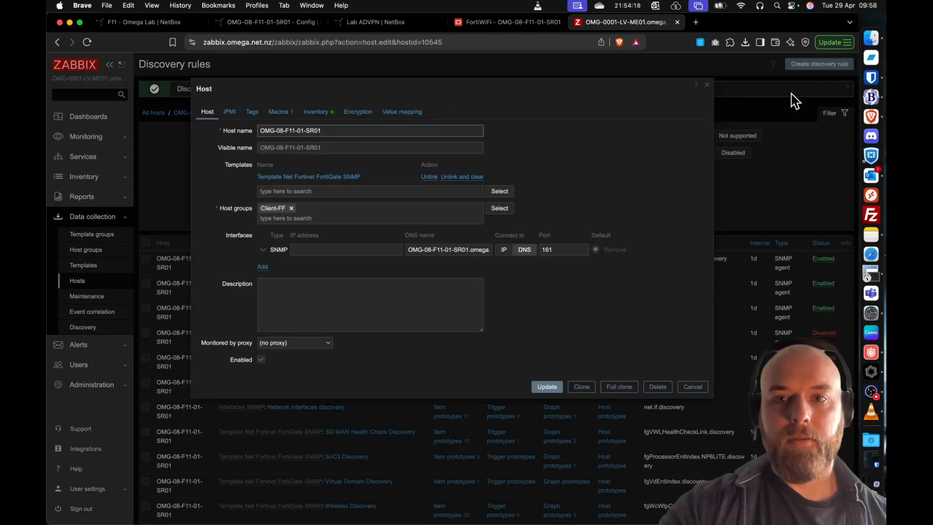
left_click(704, 86)
left_click(154, 114)
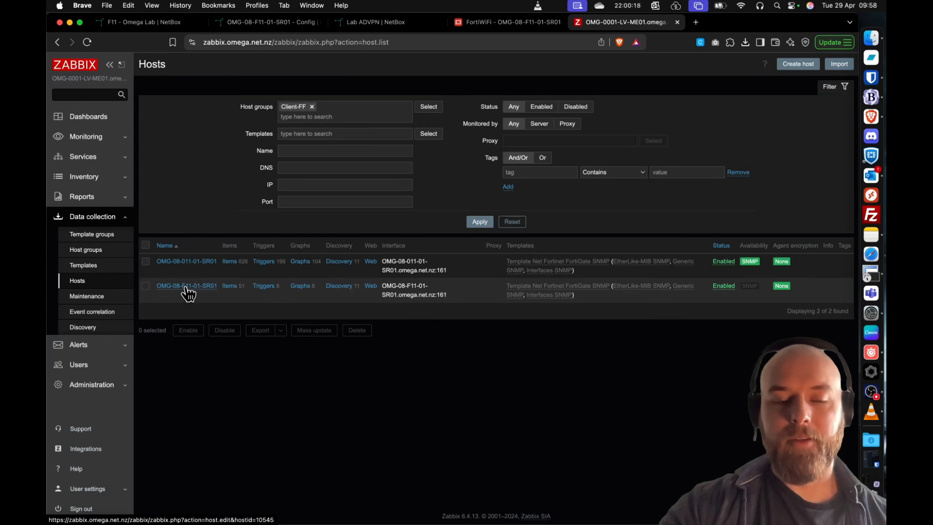
left_click(188, 287)
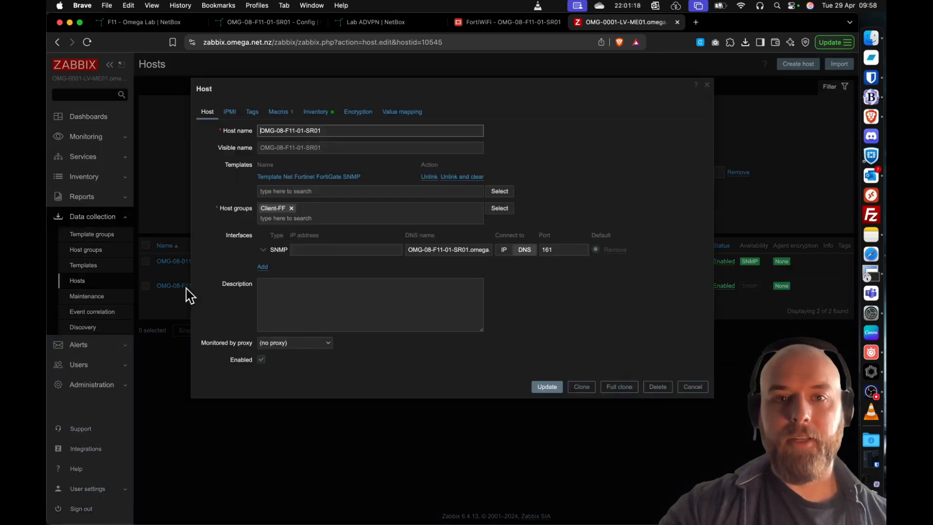
- Copy the host ID of OMG-08-F11-01-SR01 from its Zabbix address and open the same device for editing in NetBox
double_click(439, 42)
key("super+c")
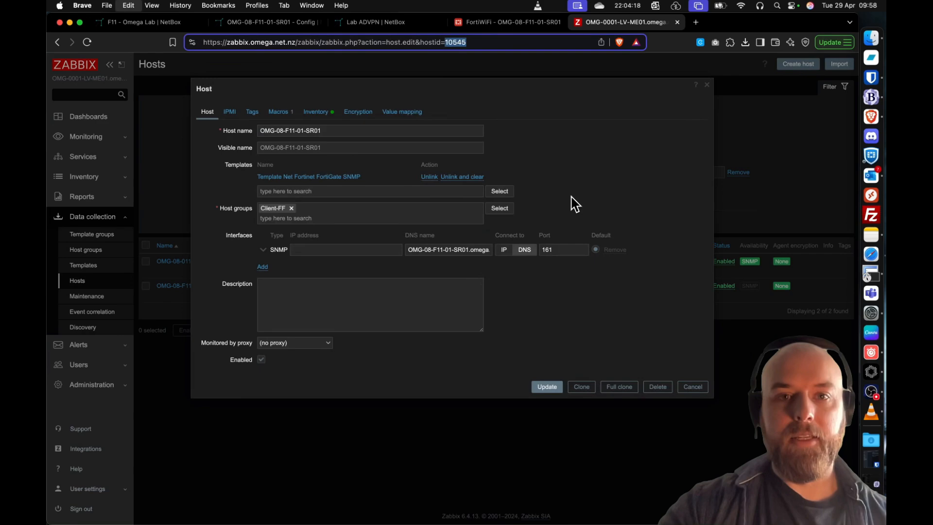
left_click(265, 24)
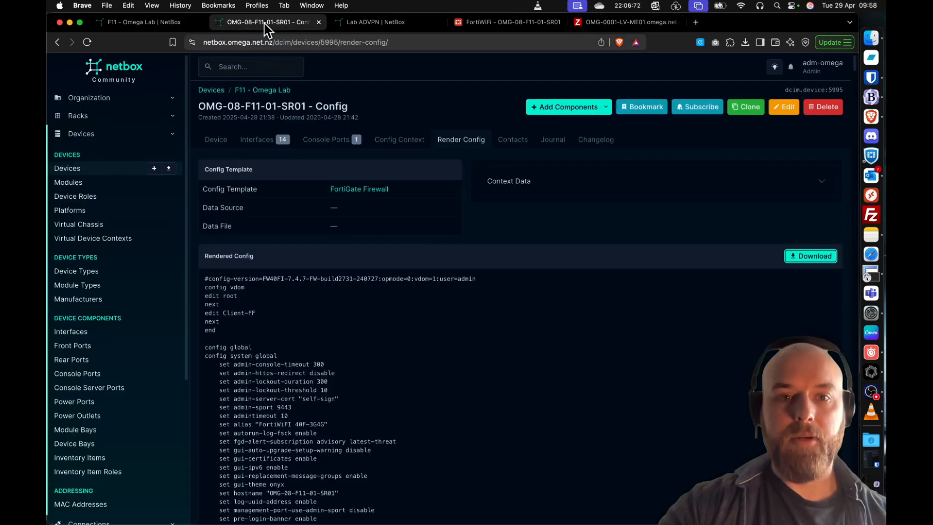
left_click(216, 143)
left_click(784, 109)
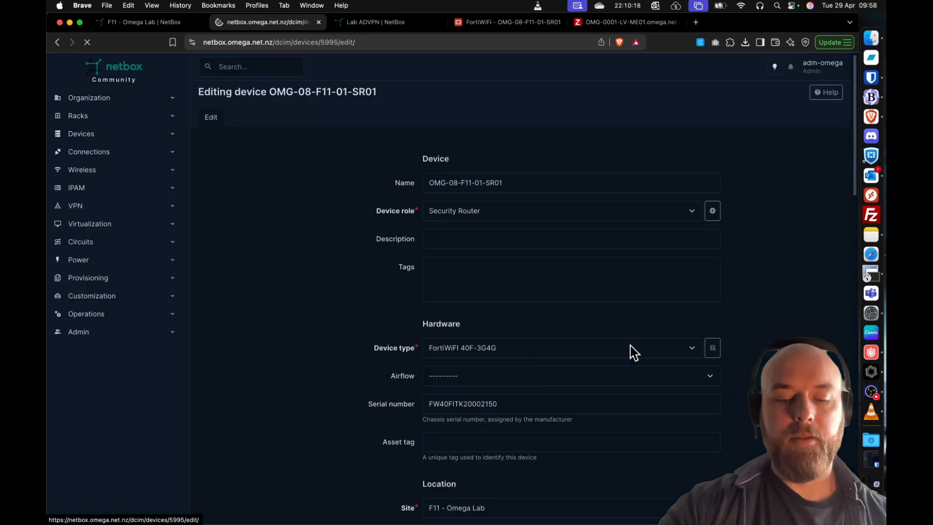
scroll(583, 364, "down", 15)
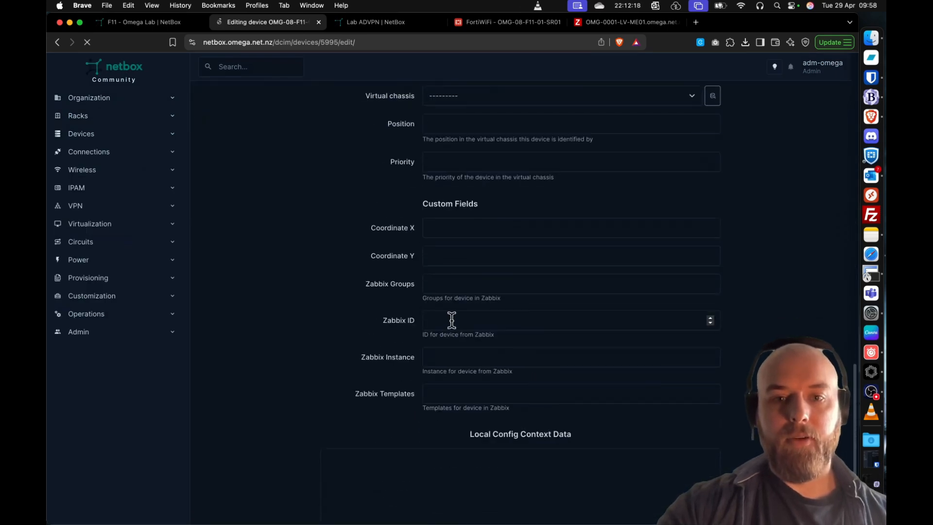
- Try to fill the device's Zabbix ID custom field with 10545
left_click(456, 320)
key("super+v")
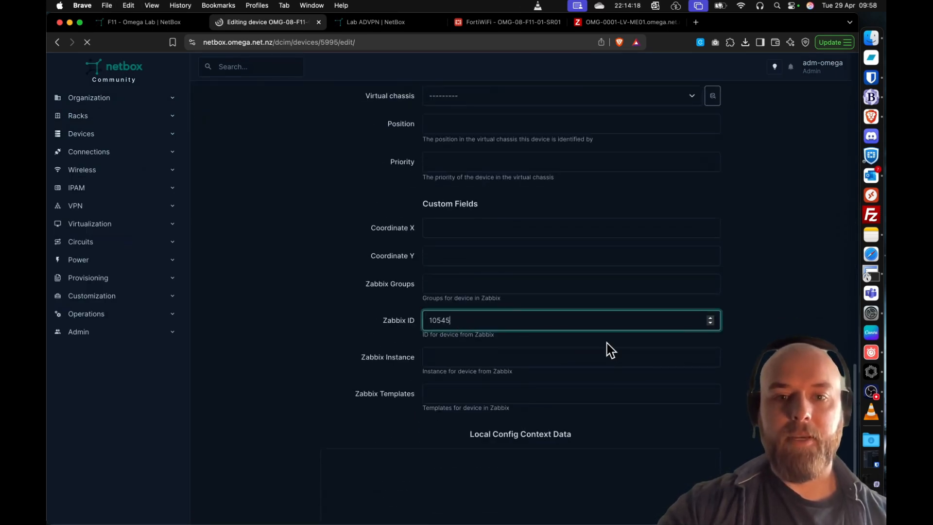
left_click(783, 337)
scroll(785, 335, "down", 2)
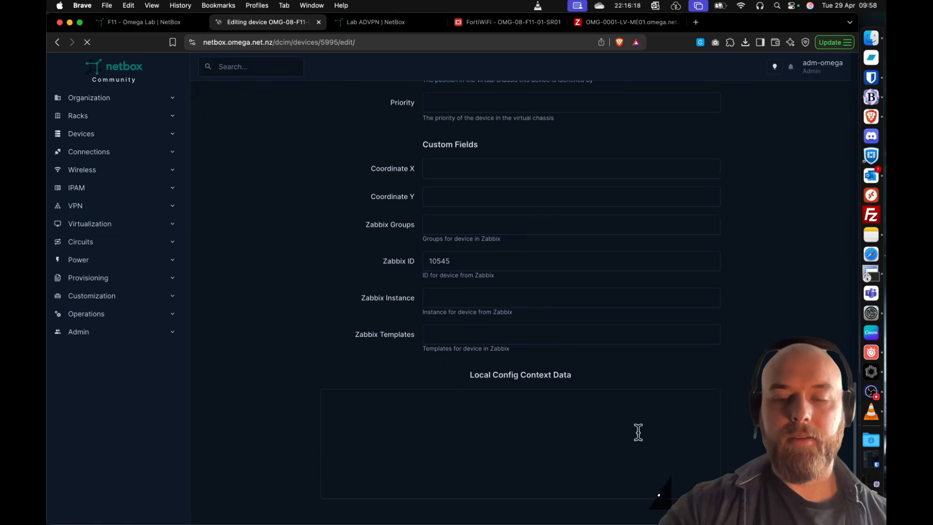
scroll(745, 433, "up", 3)
- Set the Zabbix ID custom field of OMG-08-F11-01-SR01 to 10545, save the device and check its custom fields
scroll(745, 434, "down", 2)
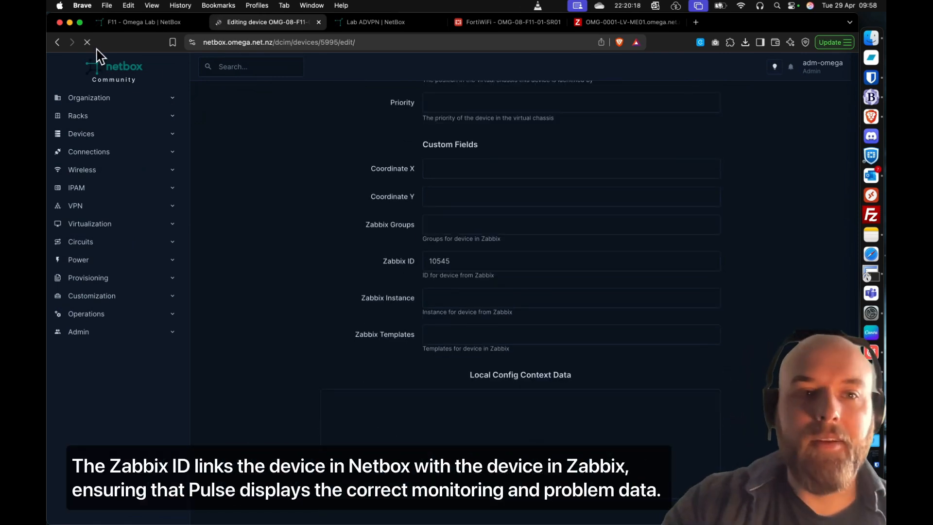
left_click(454, 260)
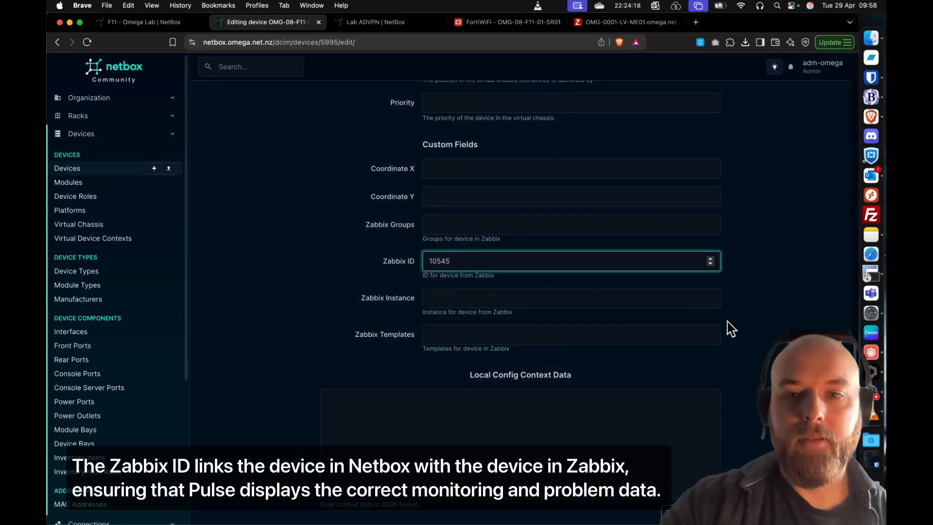
key("Tab")
key("Return")
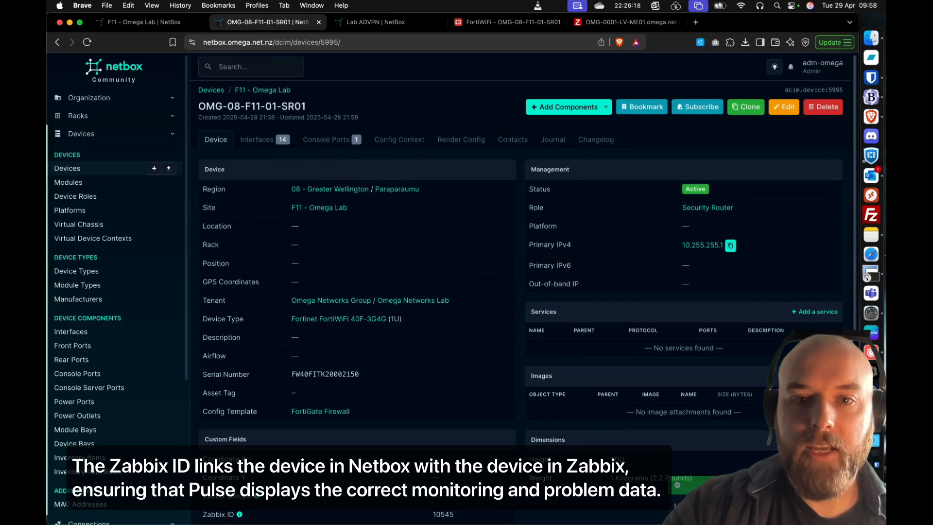
scroll(439, 277, "down", 6)
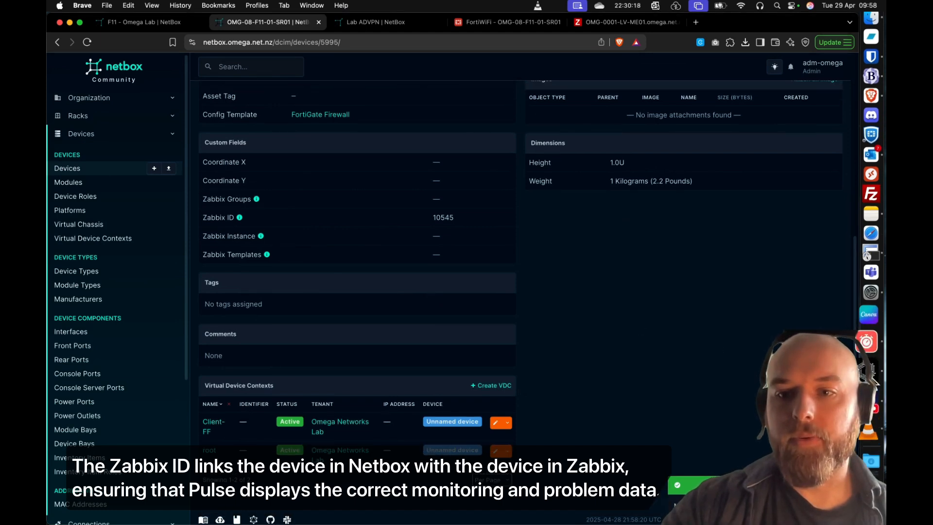
- Switch to Pulse, start a data sync from the database settings and move the settings window clear of the site on the map
left_click(871, 379)
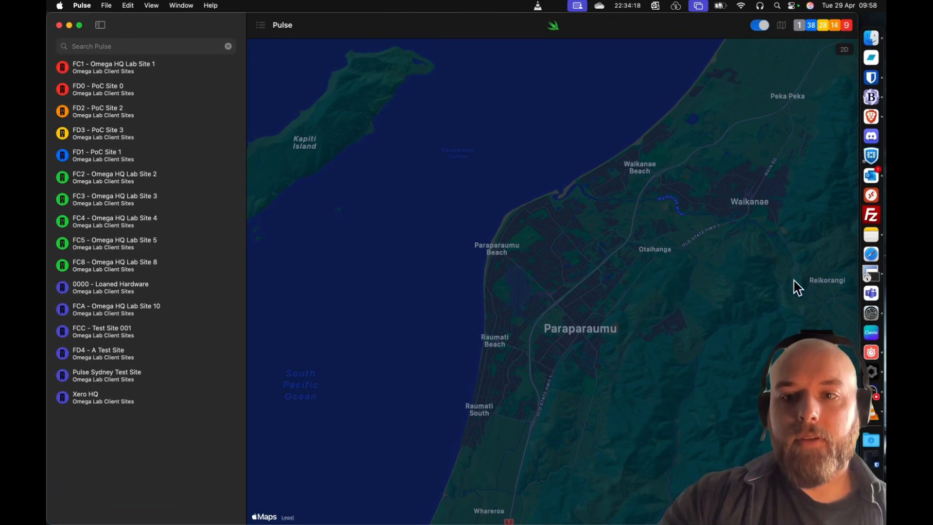
left_click(82, 5)
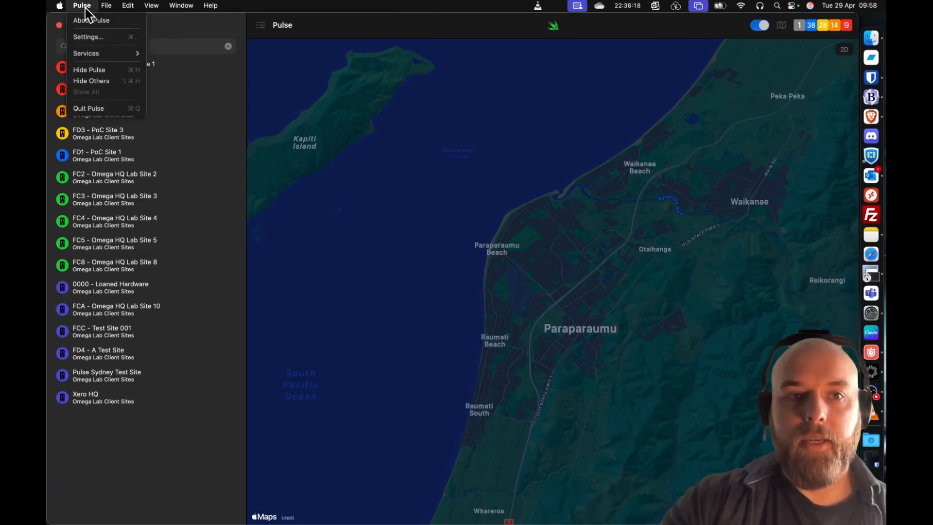
left_click(99, 36)
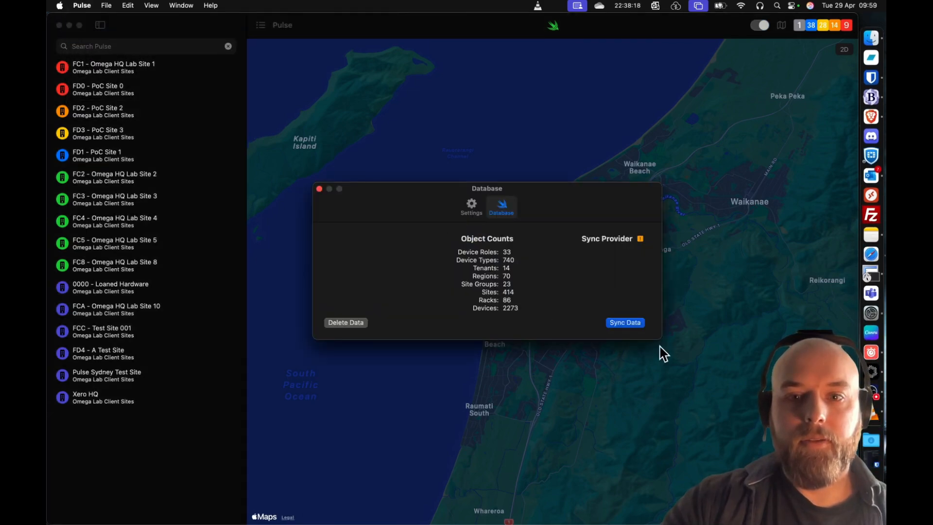
left_click(631, 323)
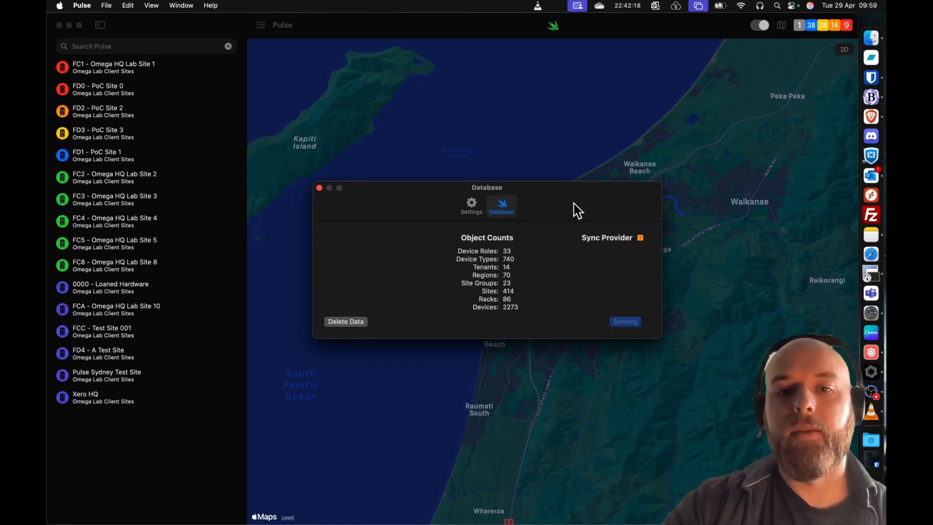
left_click_drag(574, 216, 613, 350)
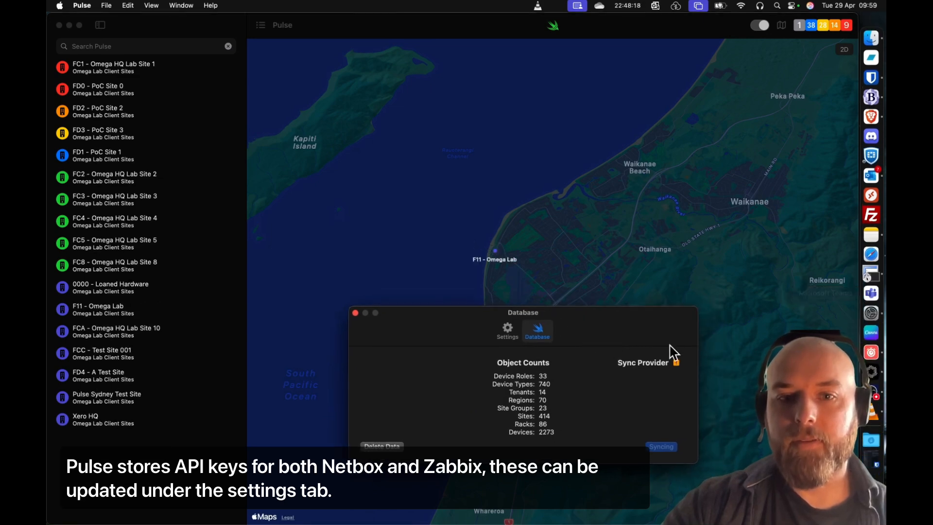
- Switch to SecureCRT to check the router's boot output for the configuration load from USB, and minimise the console
left_click(868, 272)
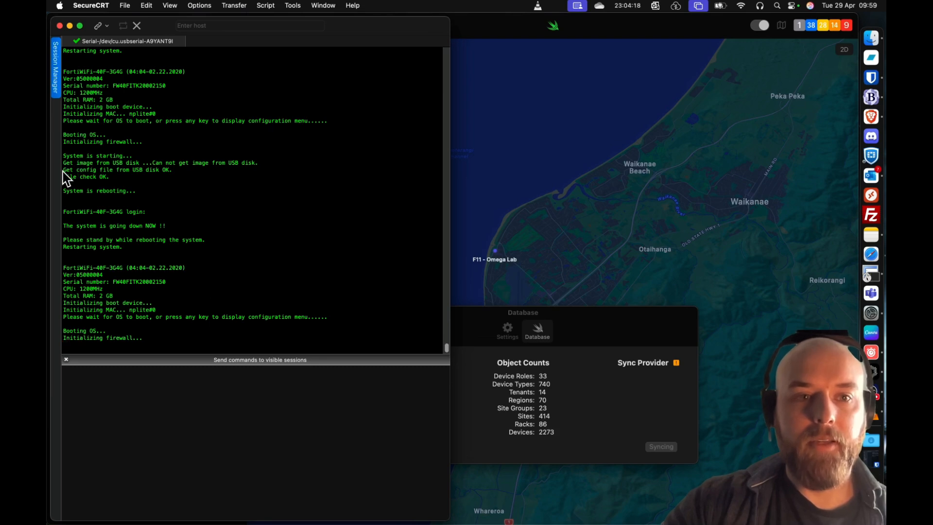
left_click_drag(63, 169, 167, 175)
left_click(166, 174)
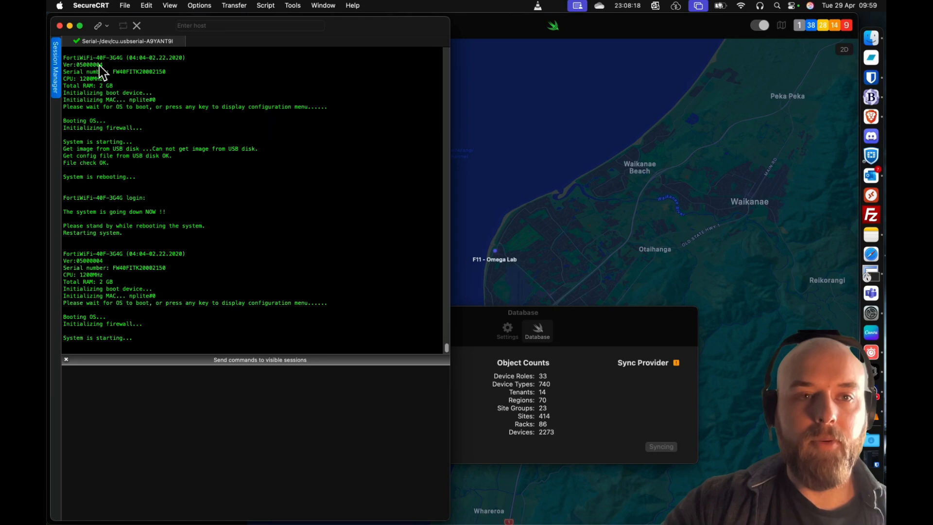
left_click(69, 27)
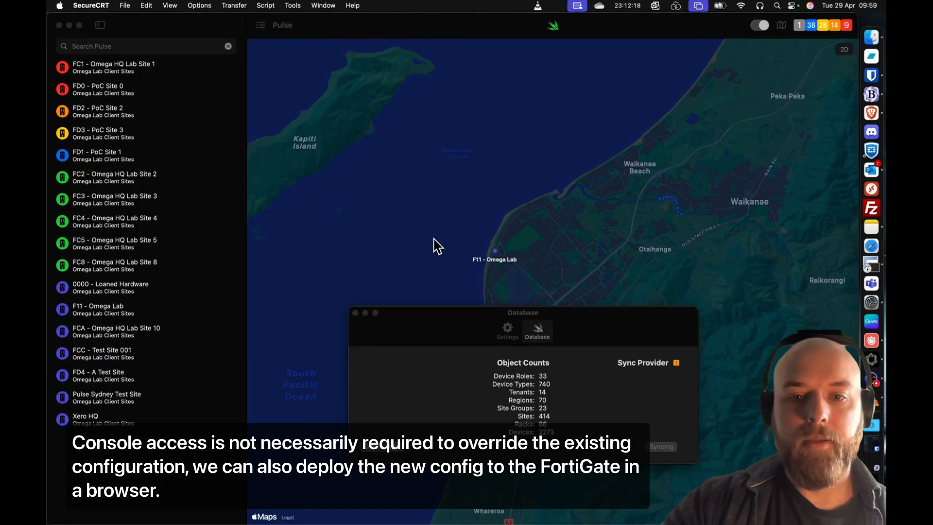
- Return to the Pulse database settings, acknowledge the completed sync and close the settings window
left_click(554, 324)
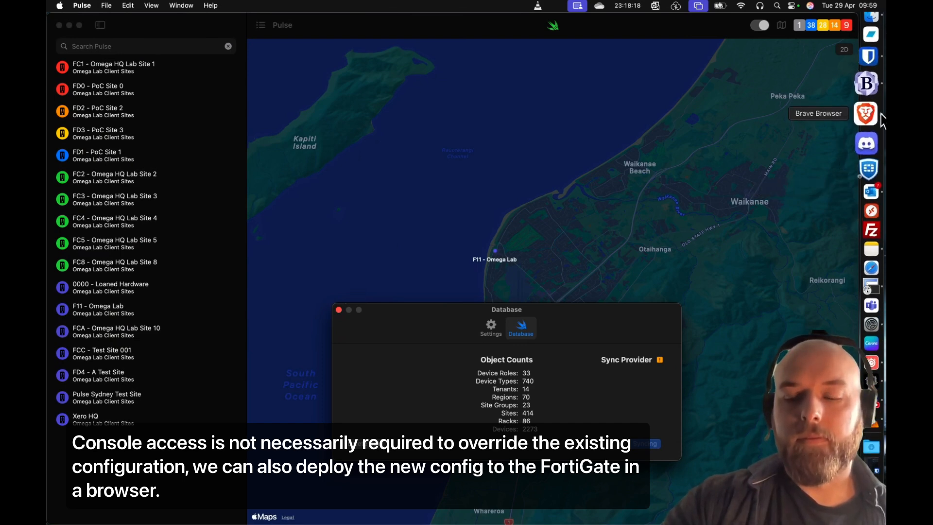
left_click_drag(585, 324, 578, 305)
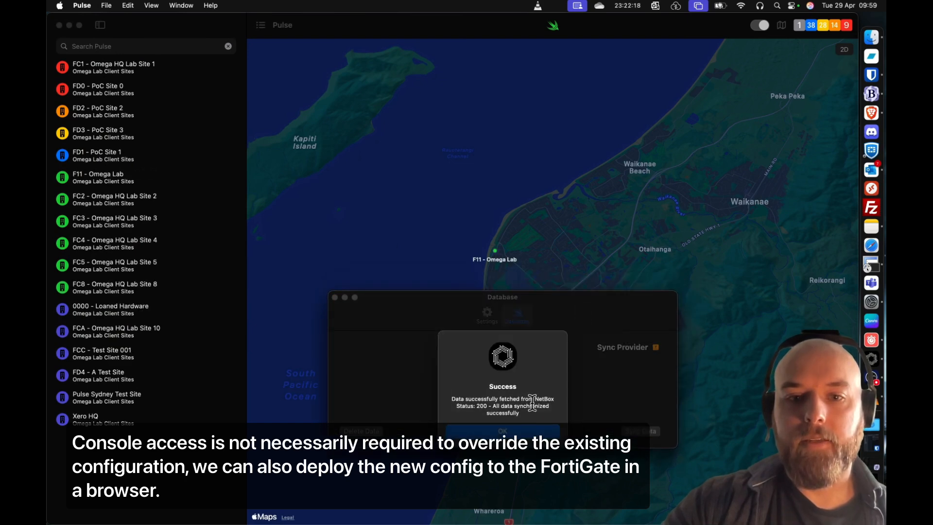
left_click(503, 431)
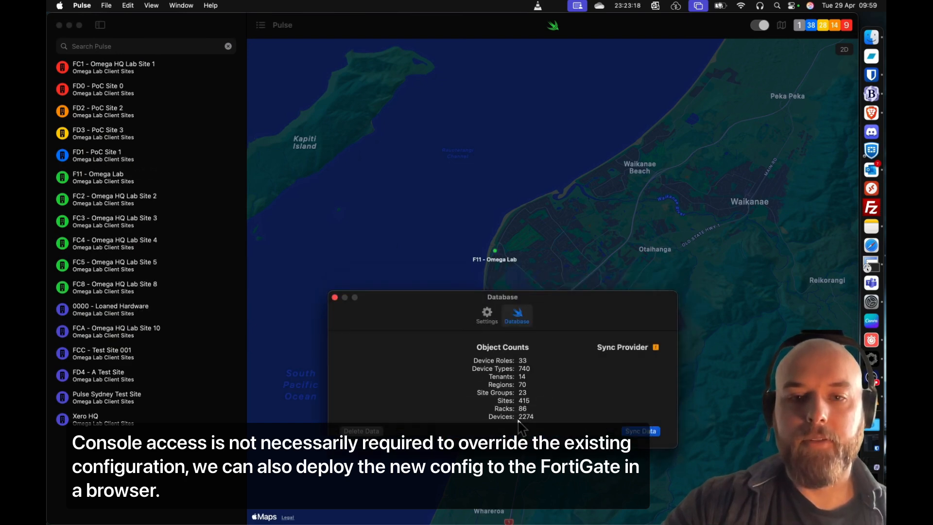
left_click(335, 297)
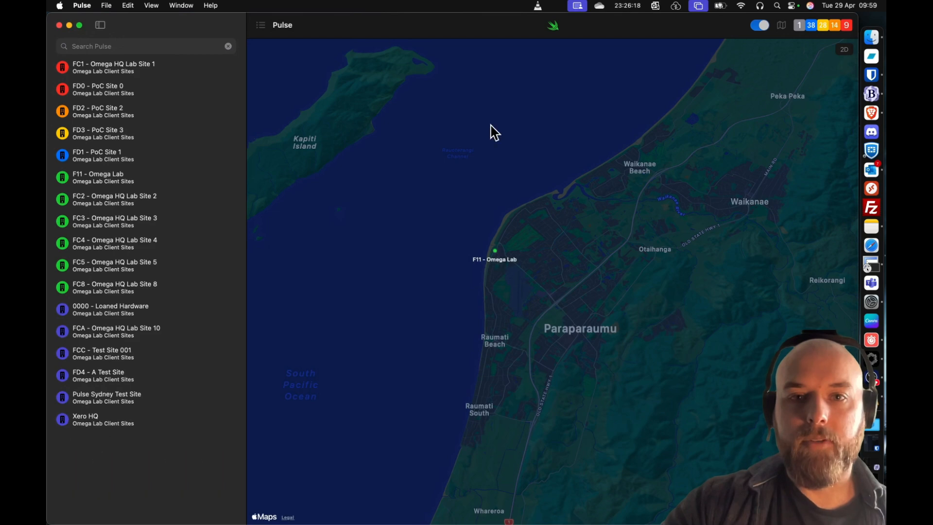
- Open the F11 - Omega Lab site from the map, narrow its window and show the event list
scroll(491, 237, "left", 8)
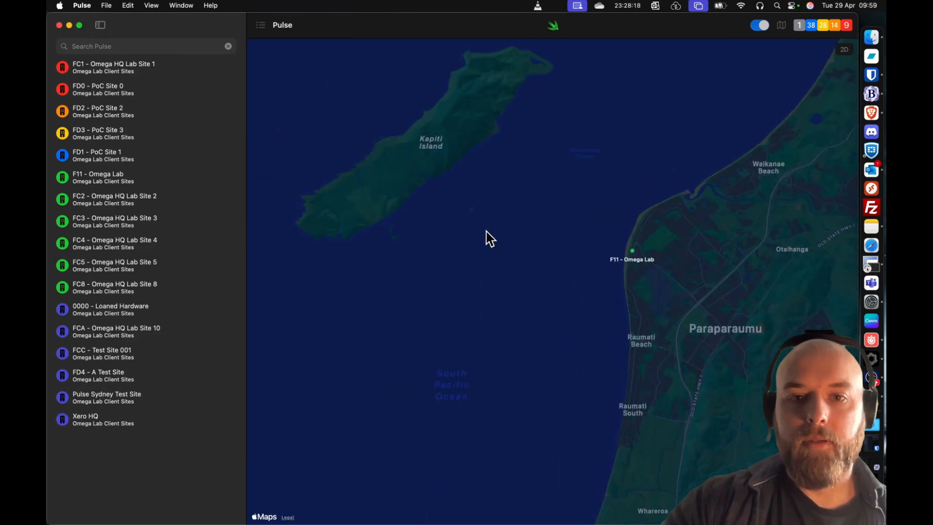
left_click_drag(478, 276, 483, 291)
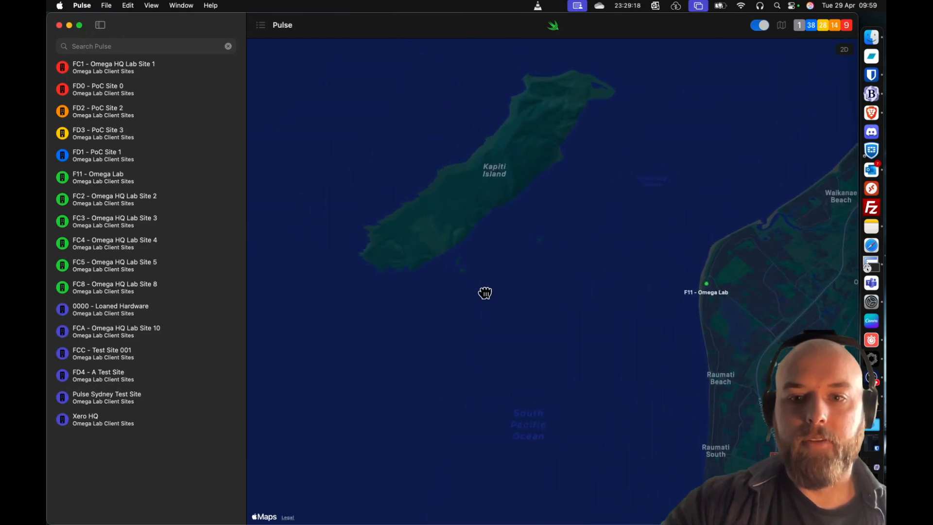
left_click(707, 286)
left_click(570, 253)
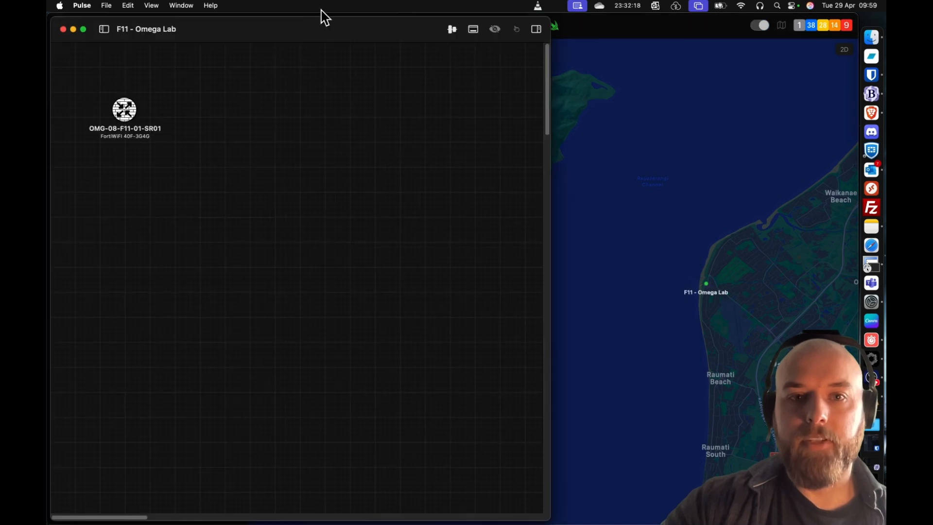
left_click_drag(243, 55, 47, 96)
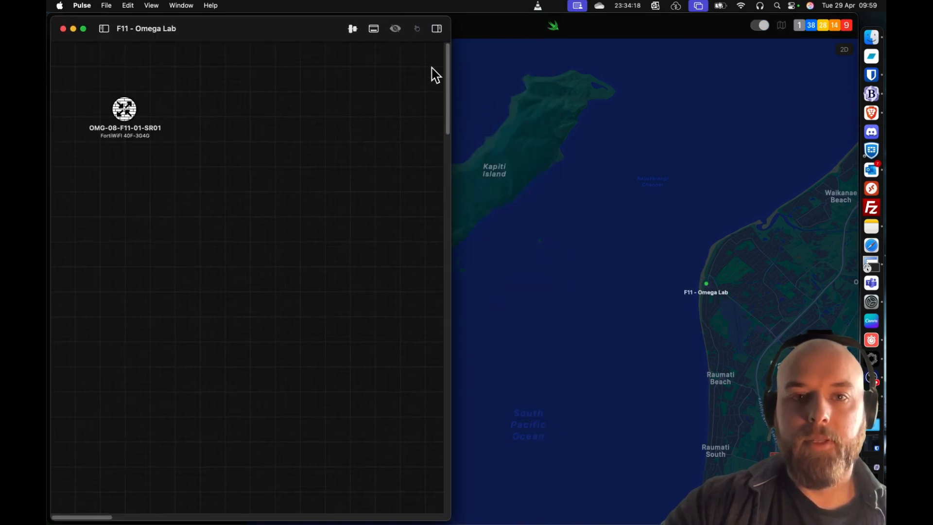
left_click(377, 33)
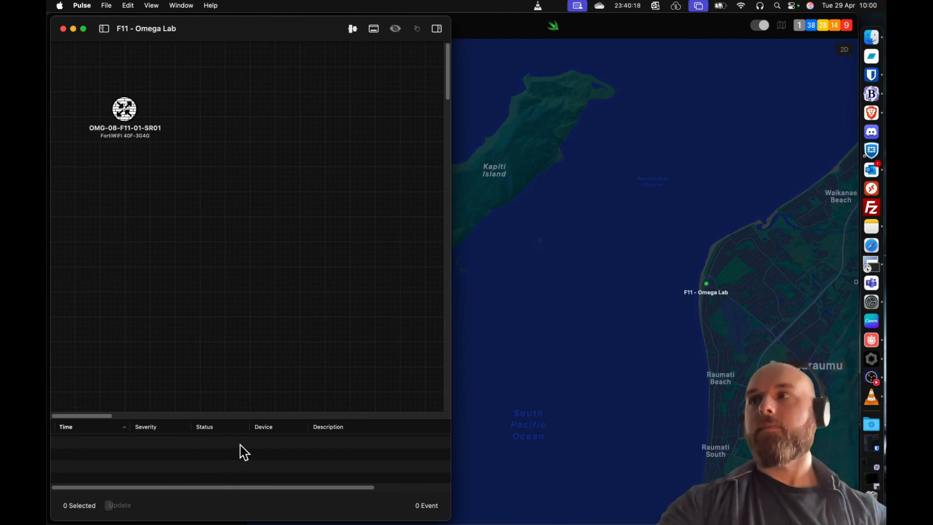
- Examine the details of OMG-08-F11-01-SR01, including port lan1, graph categories and interfaces, and widen the event list's Device column
left_click(150, 124)
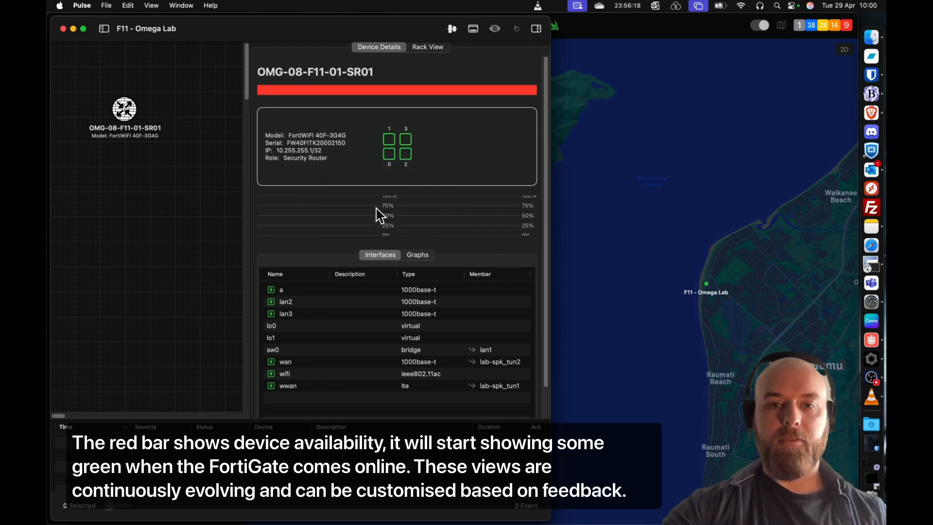
left_click(388, 146)
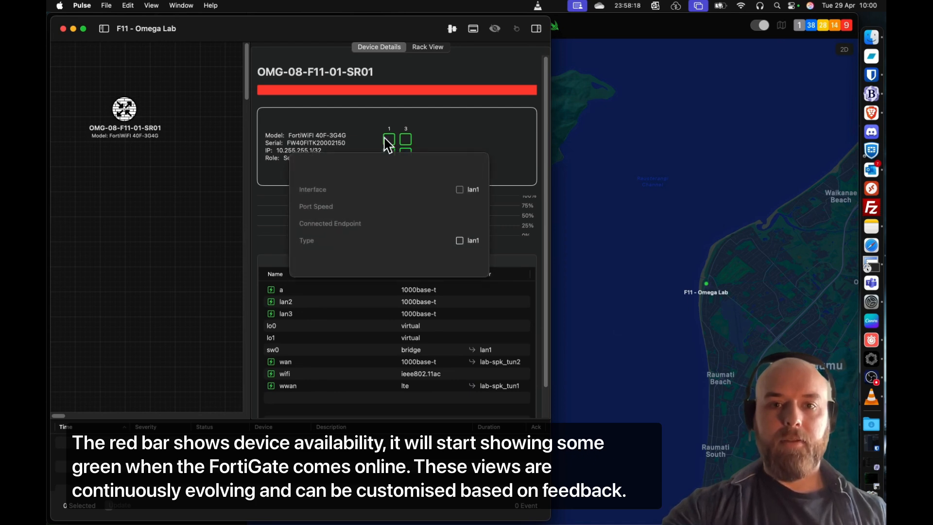
left_click(369, 151)
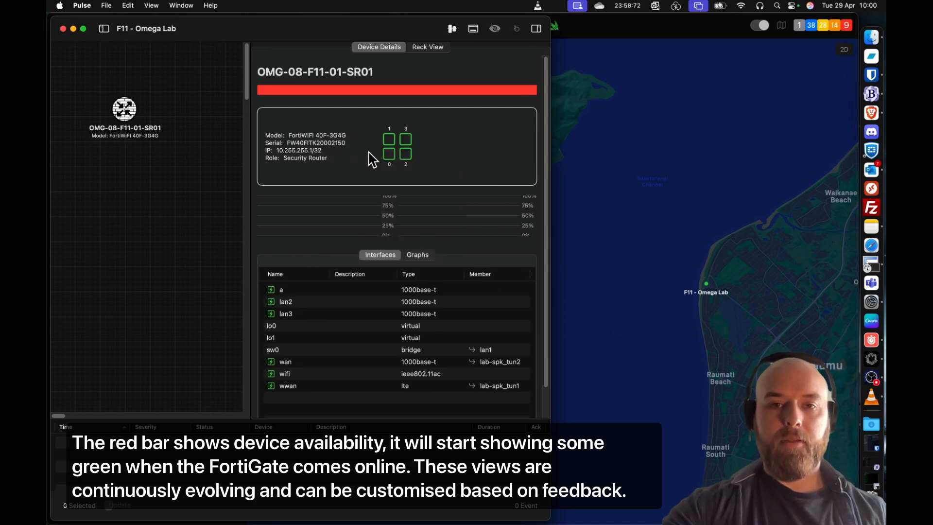
left_click(418, 256)
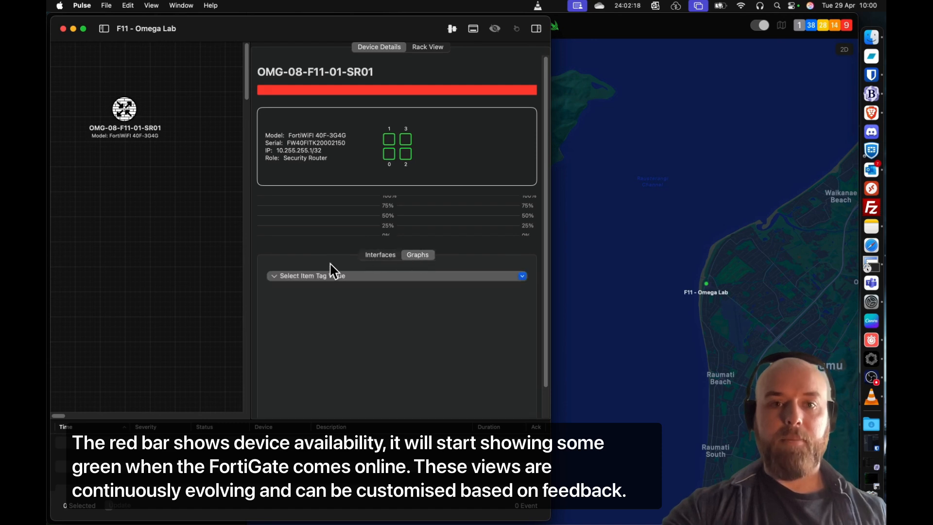
left_click(335, 277)
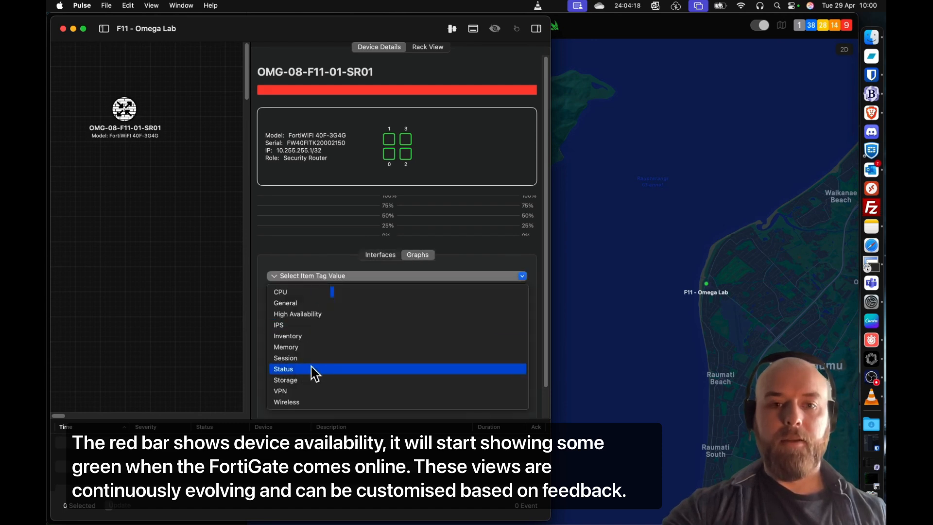
left_click(324, 276)
left_click(382, 256)
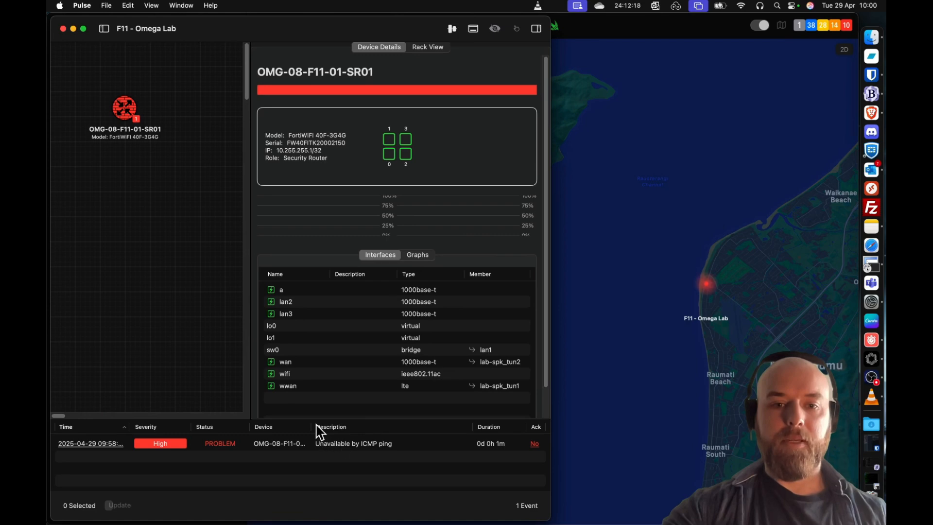
left_click_drag(313, 426, 338, 427)
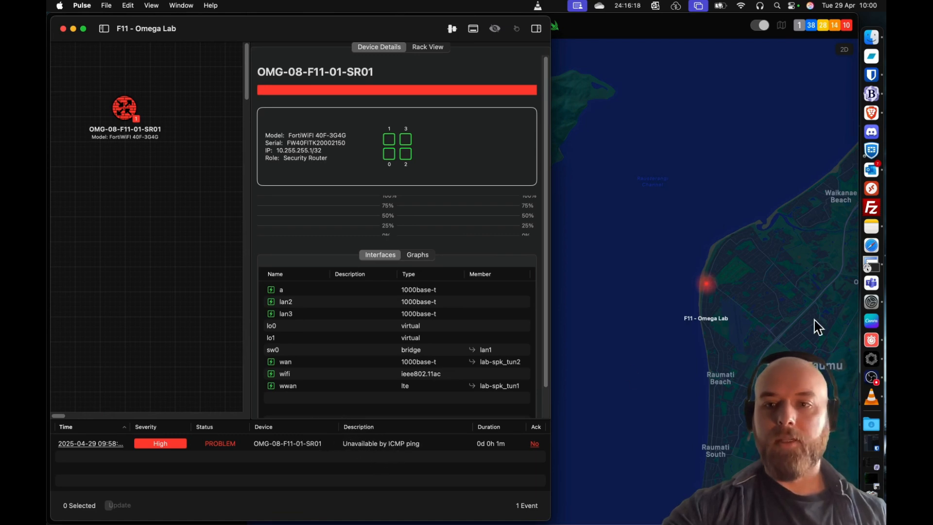
- Switch to SecureCRT, accept the pre-login warning and log in to the router as admin with the account password
left_click(859, 267)
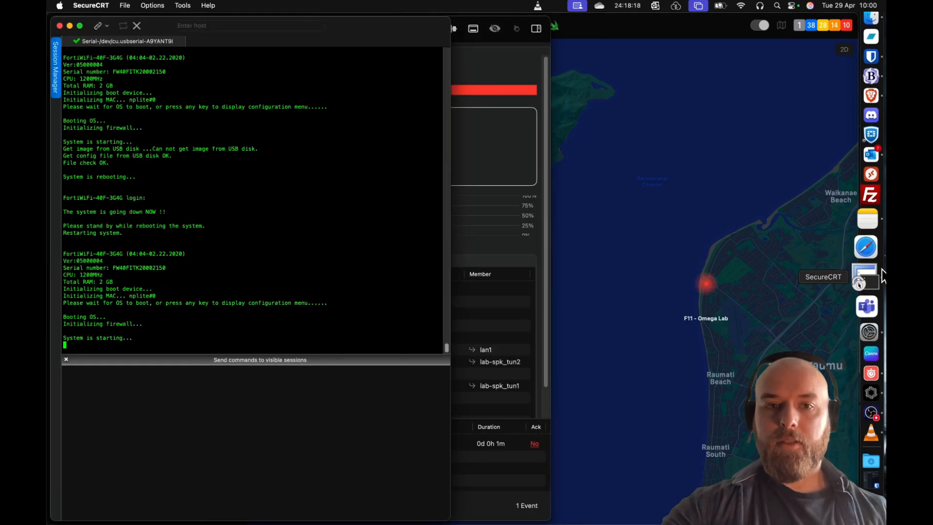
type("a")
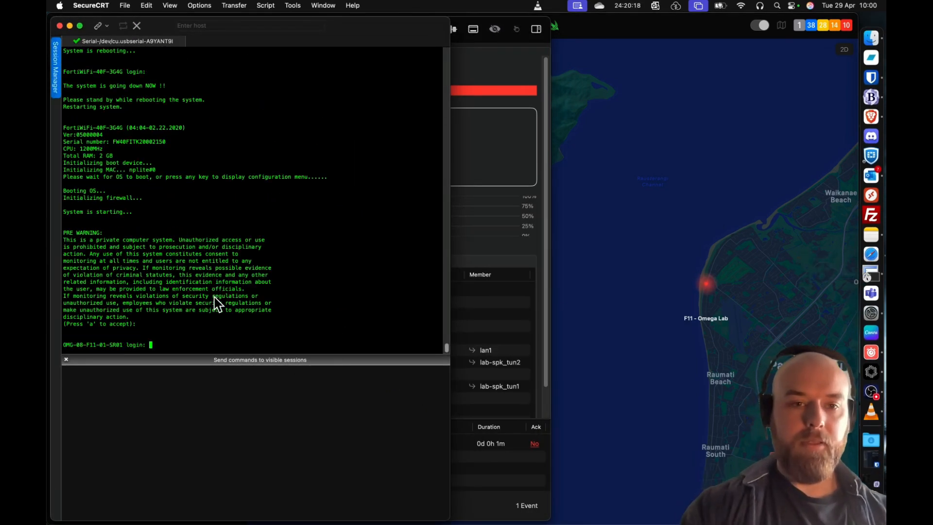
type("admin")
key("Return")
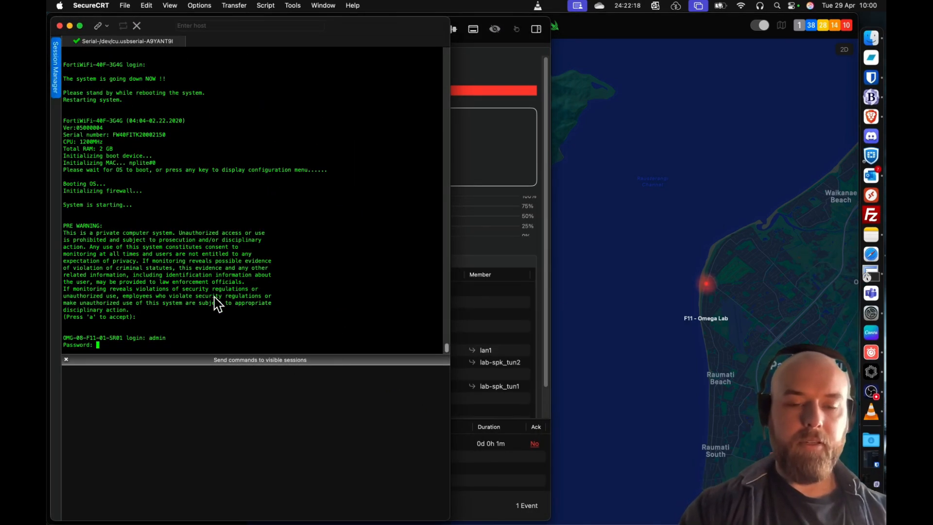
key("Return")
key("Return")
key("Return")
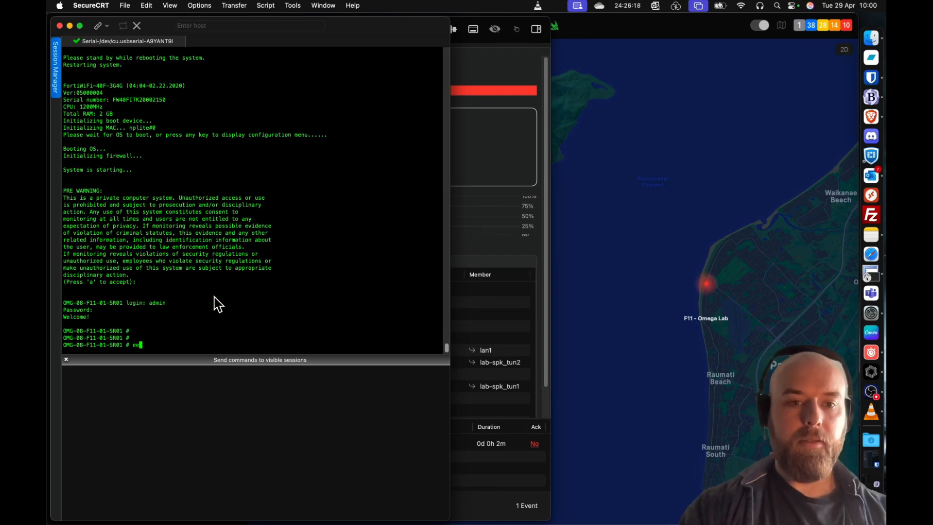
- Enter the router's root virtual domain with config vdom and edit root
type("config vdom")
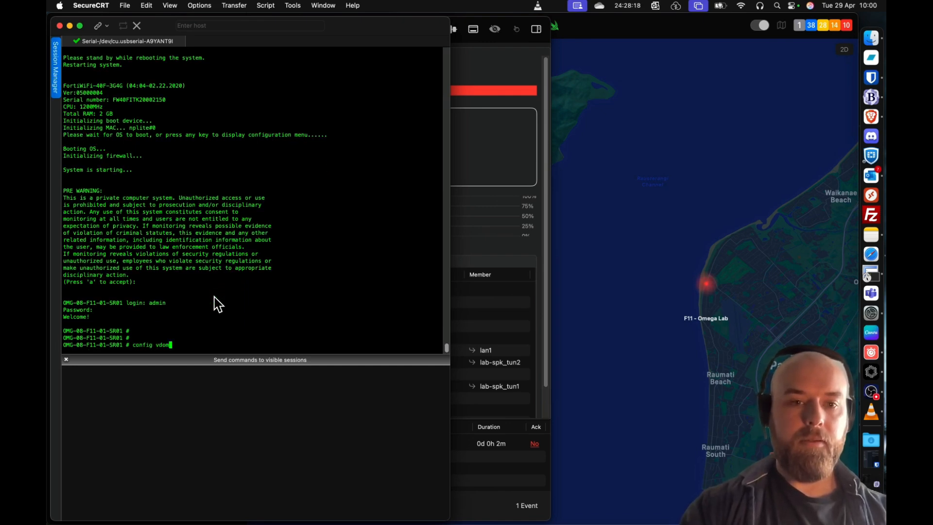
key("Return")
type("edit root")
key("Return")
key("Return")
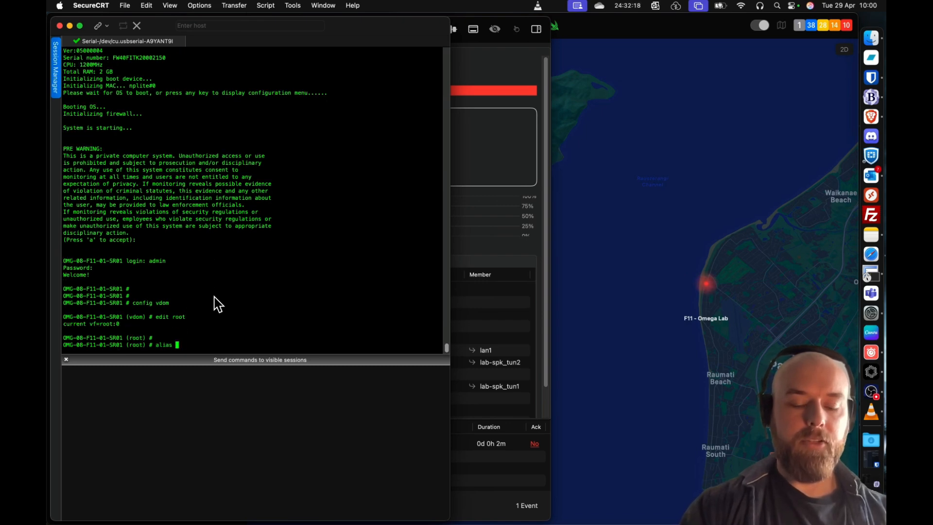
- Check the router's IPsec tunnels by running alias vpn twice, and its BGP neighbours by running alias bgp
type("alias vpn")
key("Return")
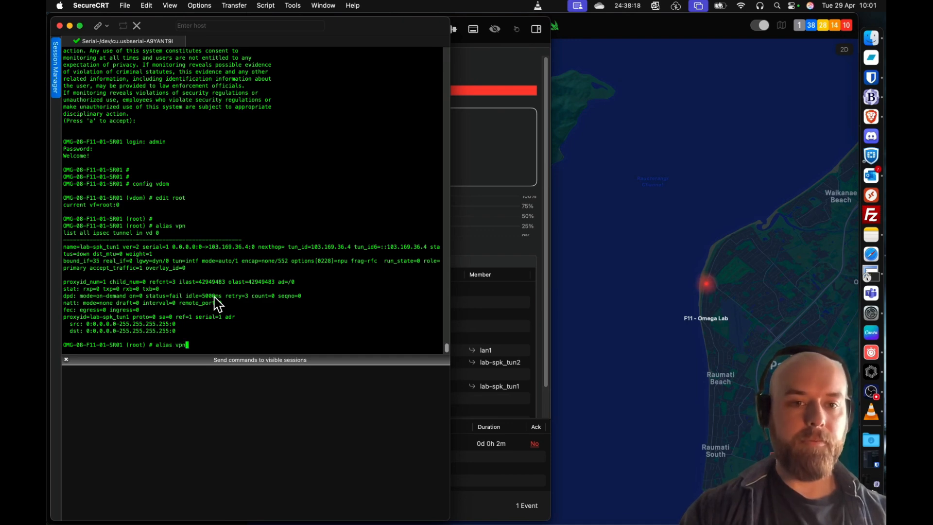
key("Return")
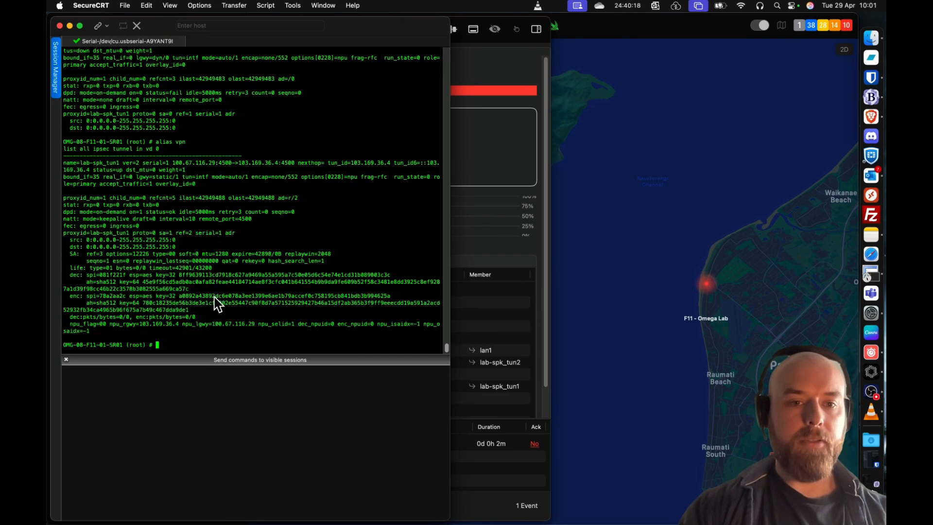
key("Return")
key("Return")
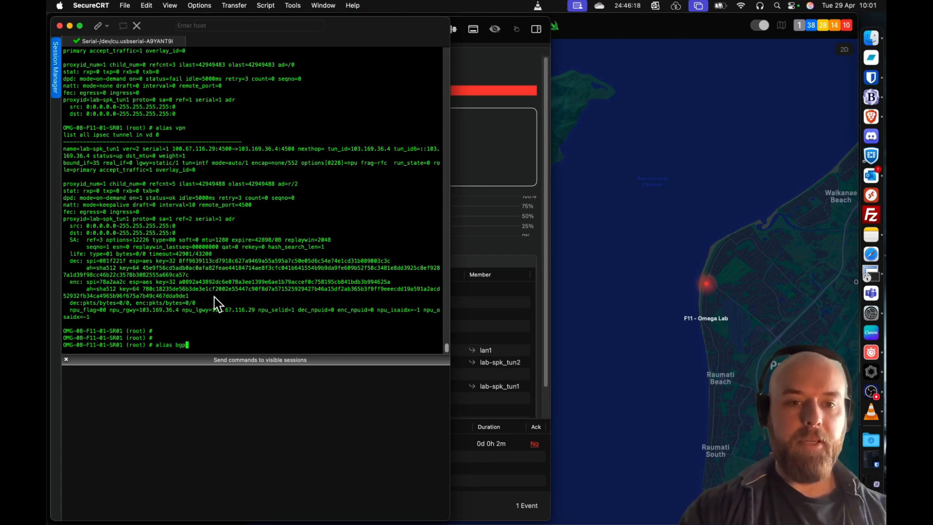
key("Return")
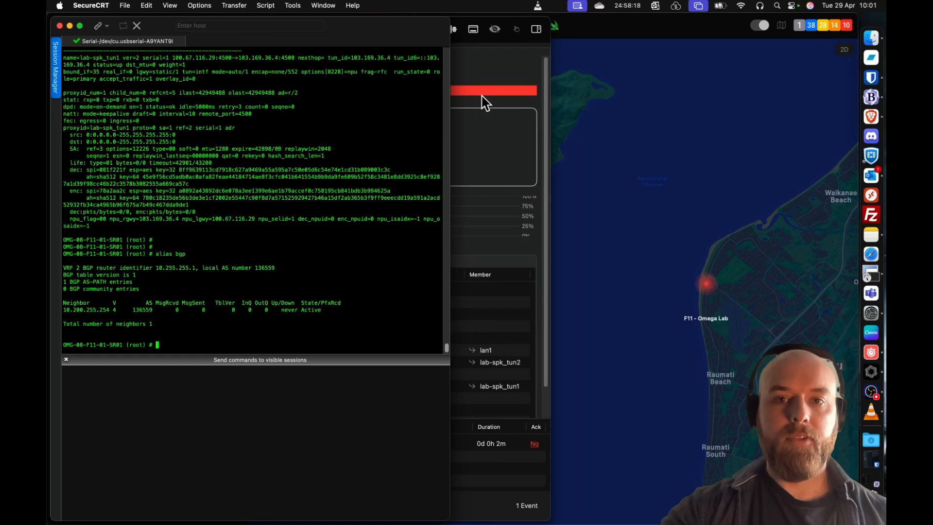
- Return to Pulse and acknowledge the "Unavailable by ICMP ping" event for OMG-08-F11-01-SR01
left_click(487, 73)
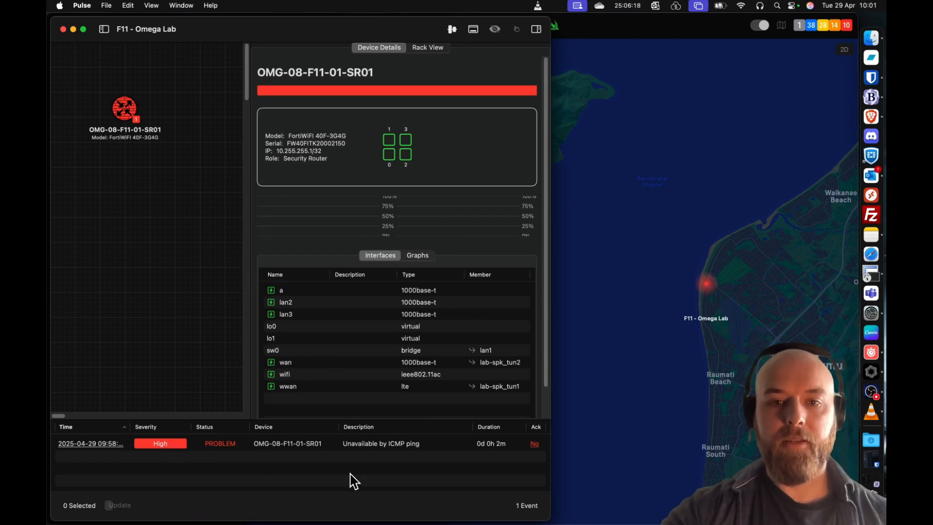
left_click(422, 446)
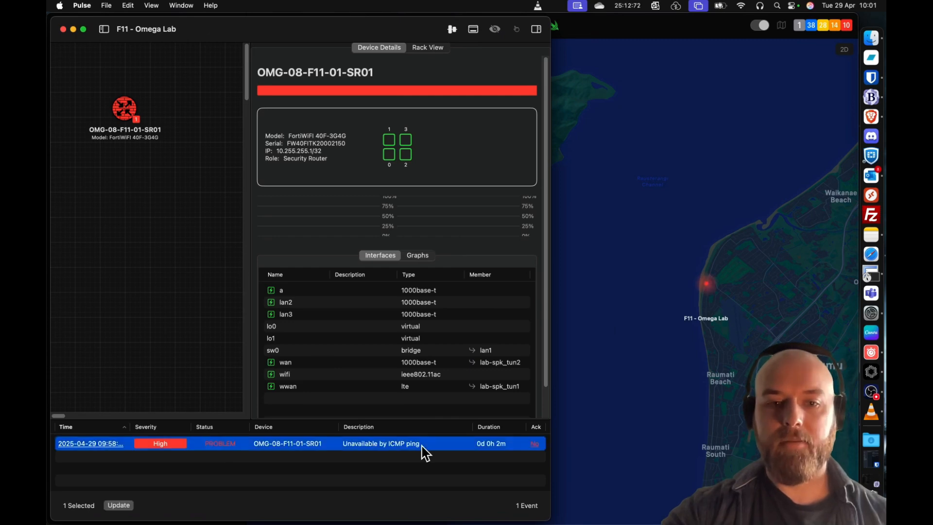
left_click(118, 506)
left_click(205, 295)
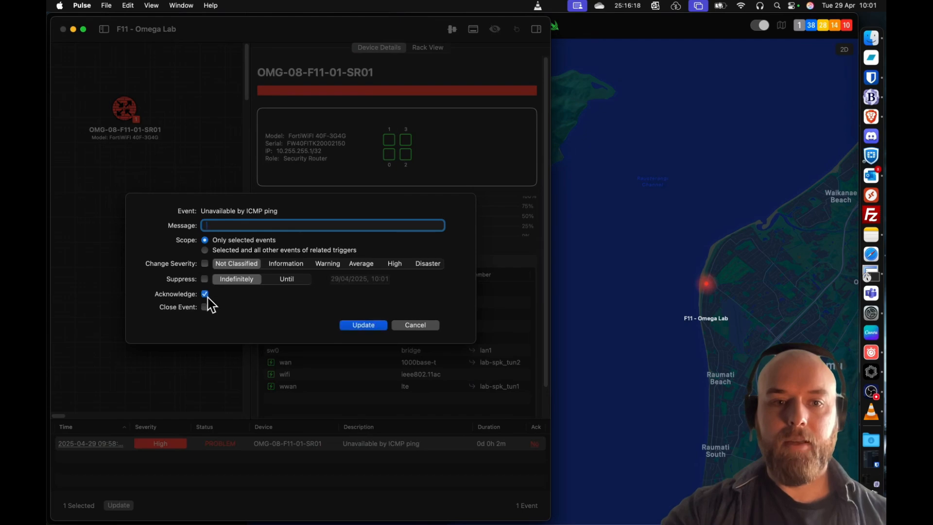
left_click(360, 326)
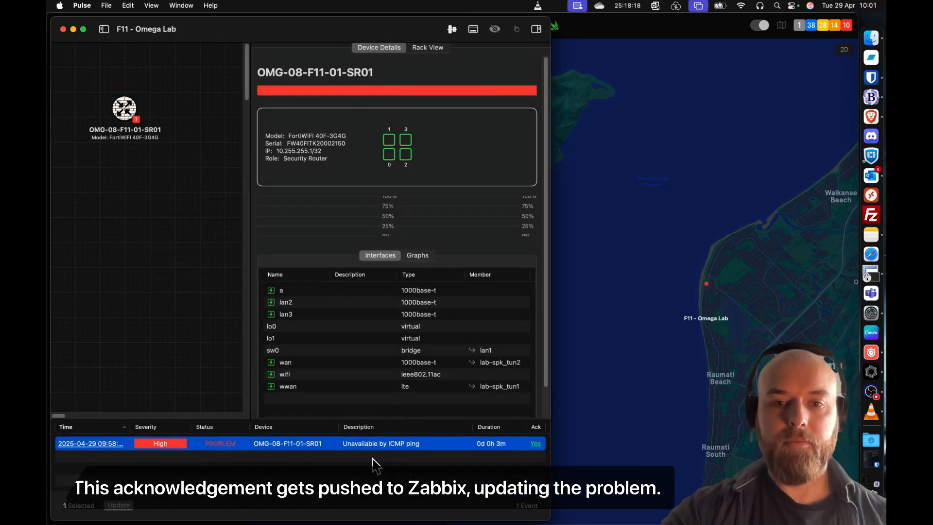
left_click(376, 465)
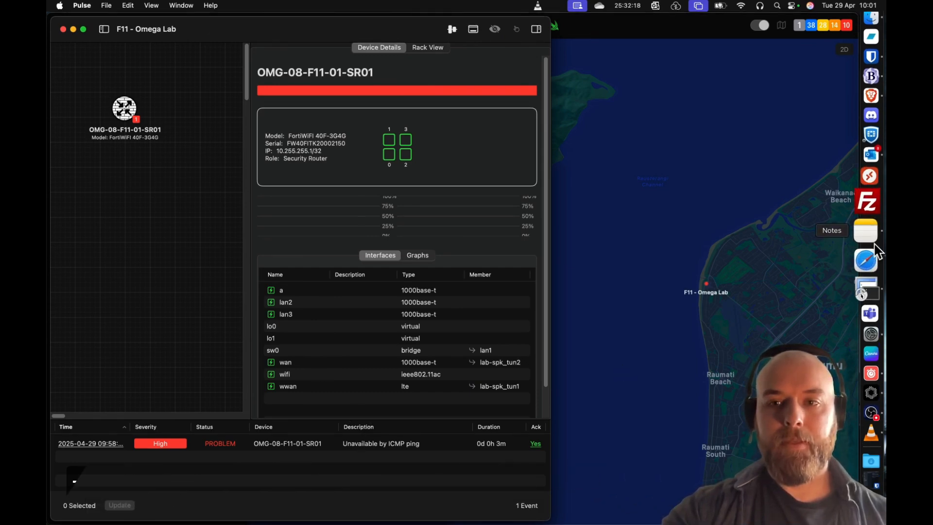
- Switch to SecureCRT and recheck the BGP neighbour state by running alias bgp twice more
left_click(867, 290)
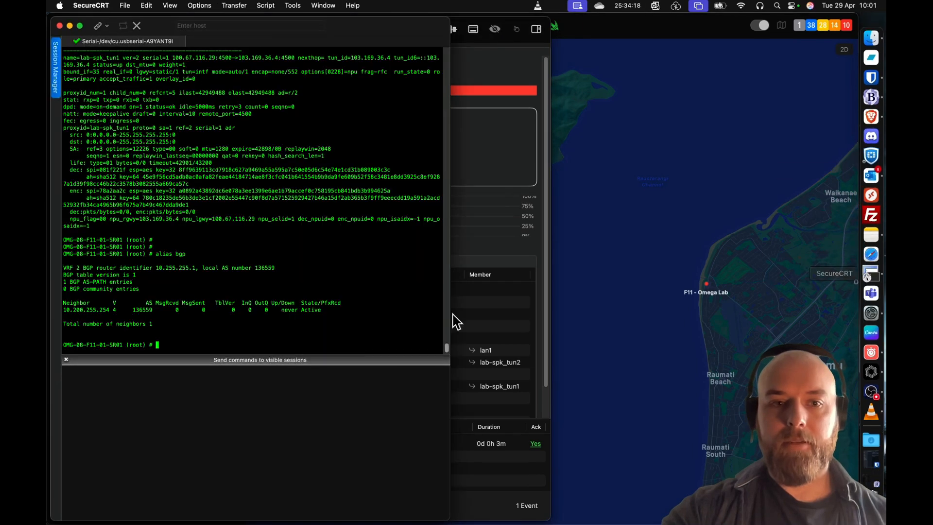
key("Up")
key("Return")
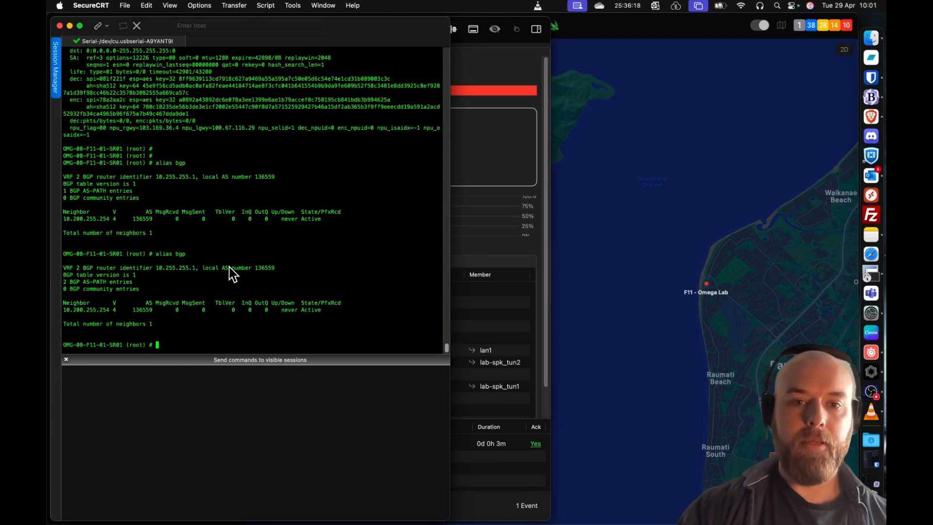
key("Return")
key("Up")
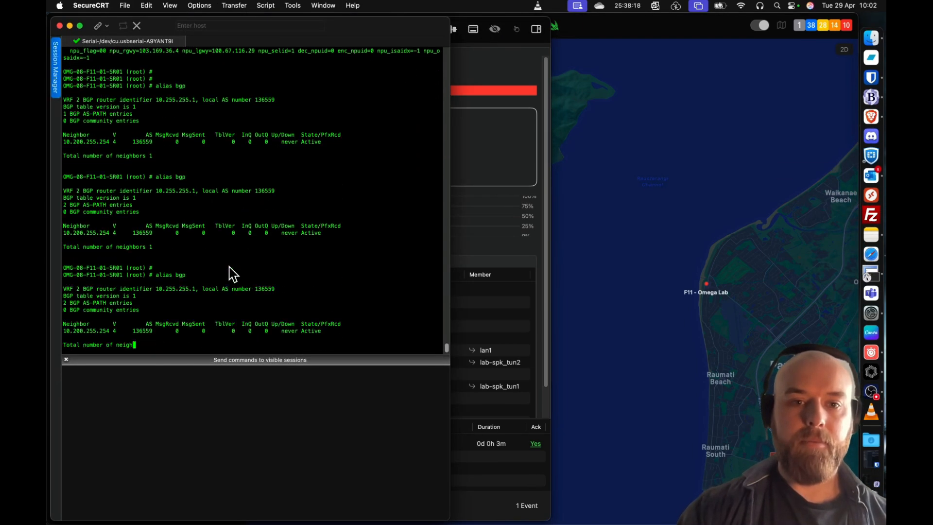
key("Return")
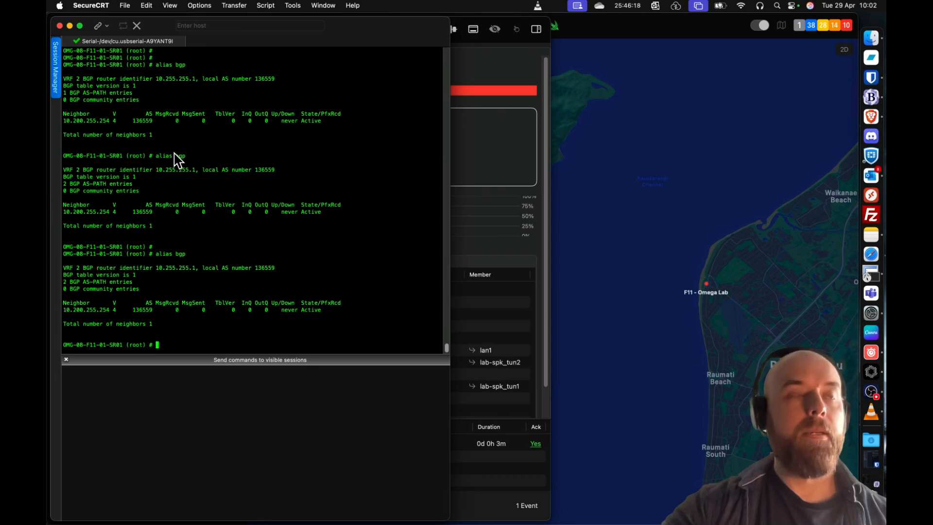
- Ping 10.200.255.243, 10.200.255.244 and the BGP neighbour 10.200.255.254 from the router, interrupting the first two
type("ex")
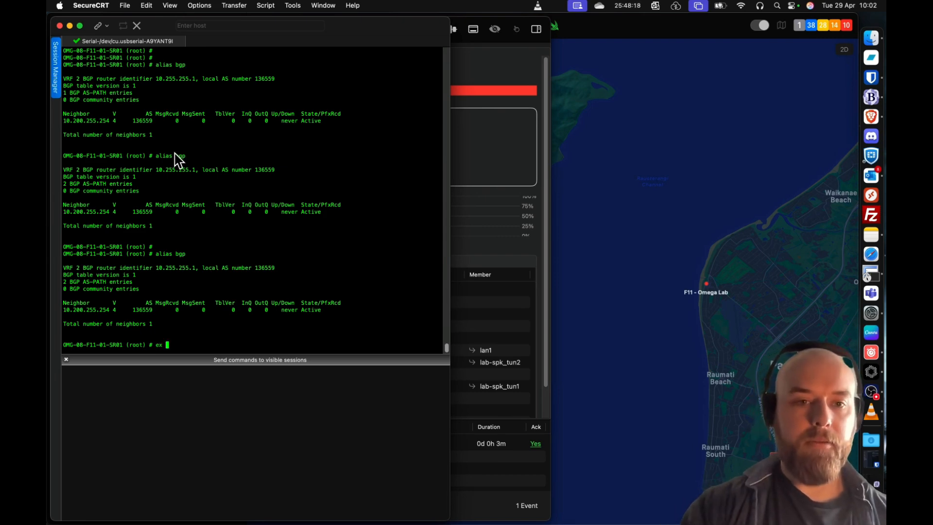
type("e ping 8")
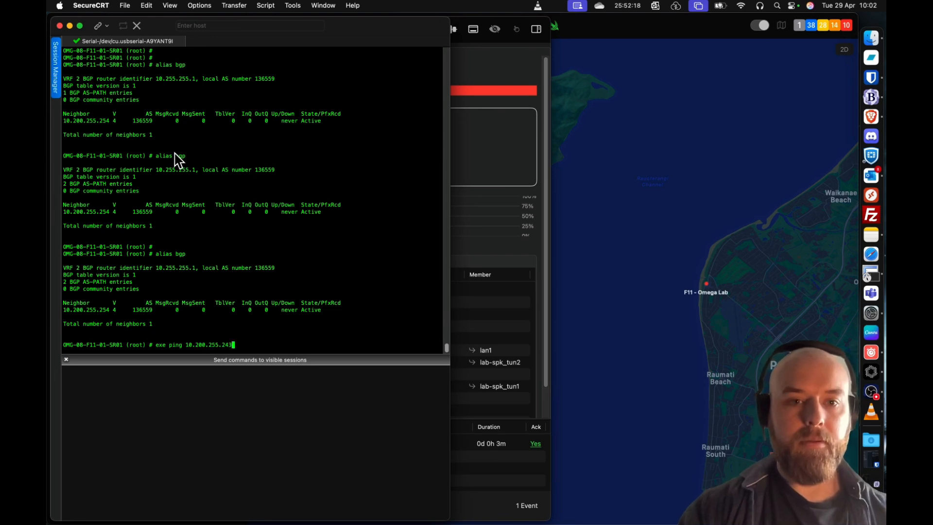
type("0.200.255.243")
key("Return")
key("ctrl+c")
key("Up")
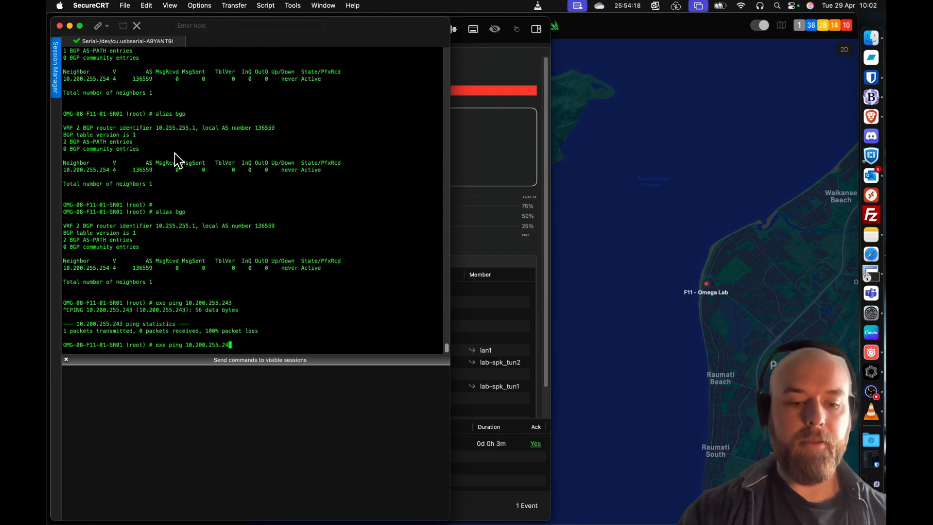
key("Return")
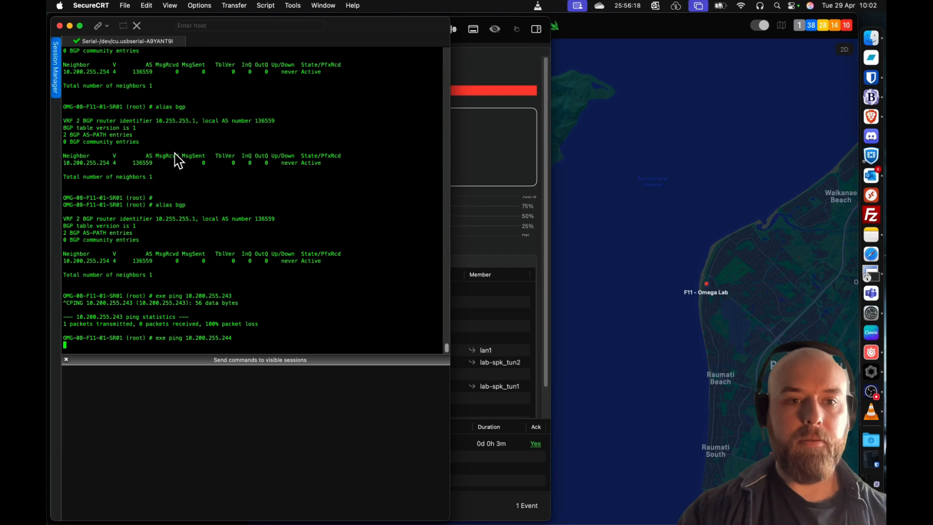
key("ctrl+c")
key("Up")
type("54")
key("Return")
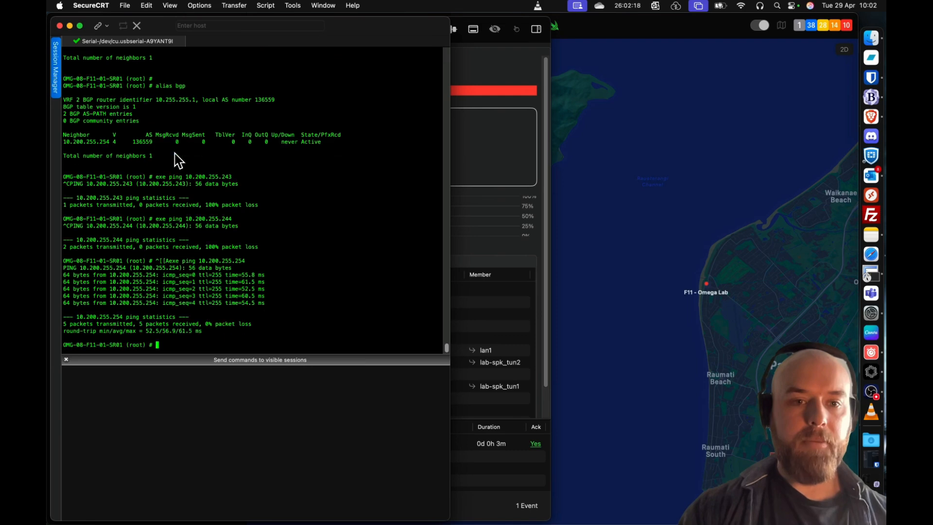
- Repeat alias bgp twice to check the neighbour's uptime and received prefixes, and minimise the console
key("Return")
key("Return")
key("Up")
key("Up")
key("Up")
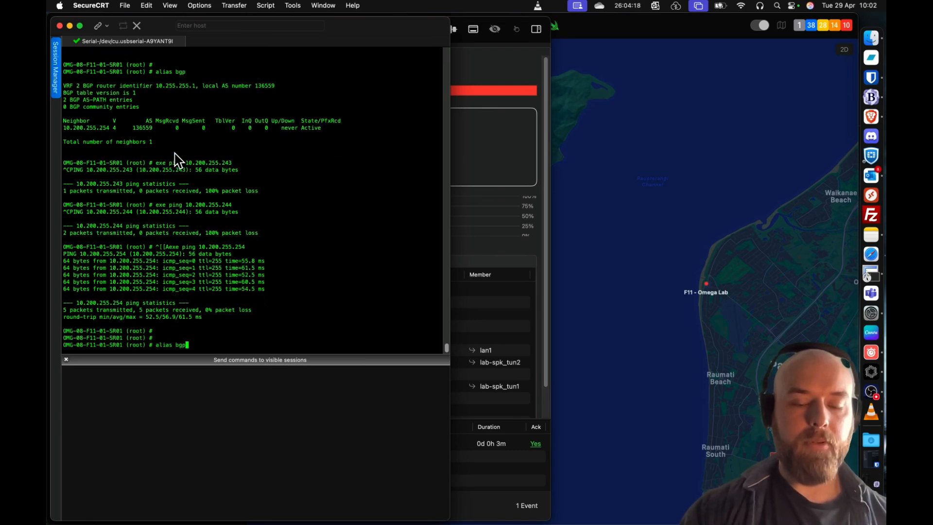
key("Return")
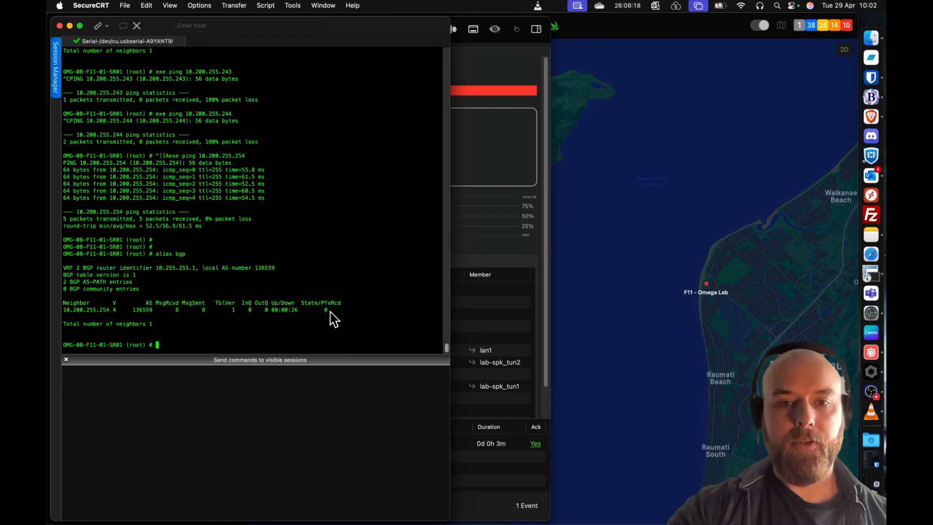
key("Up")
key("Return")
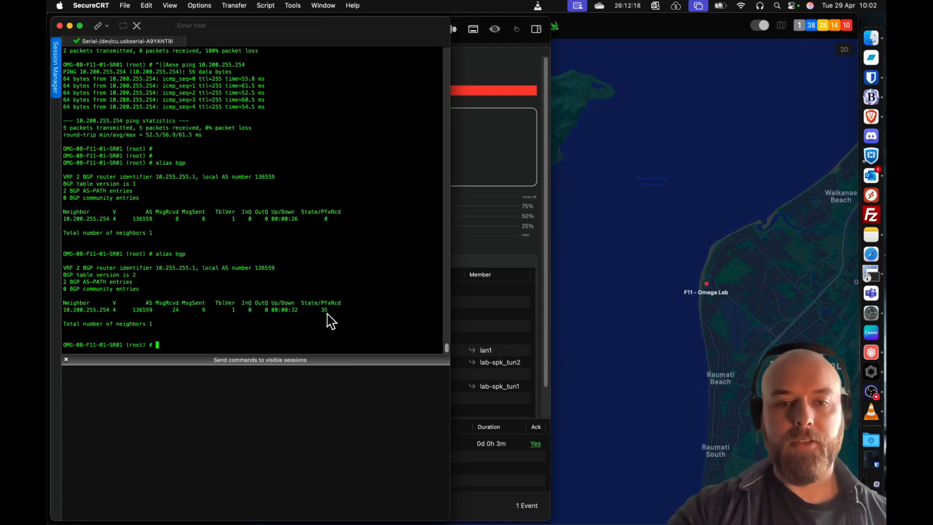
left_click(70, 26)
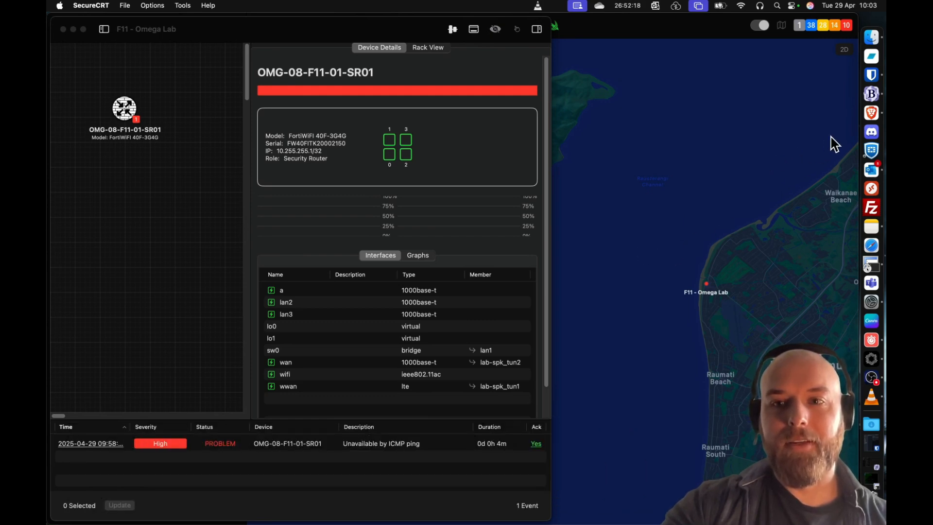
left_click(867, 111)
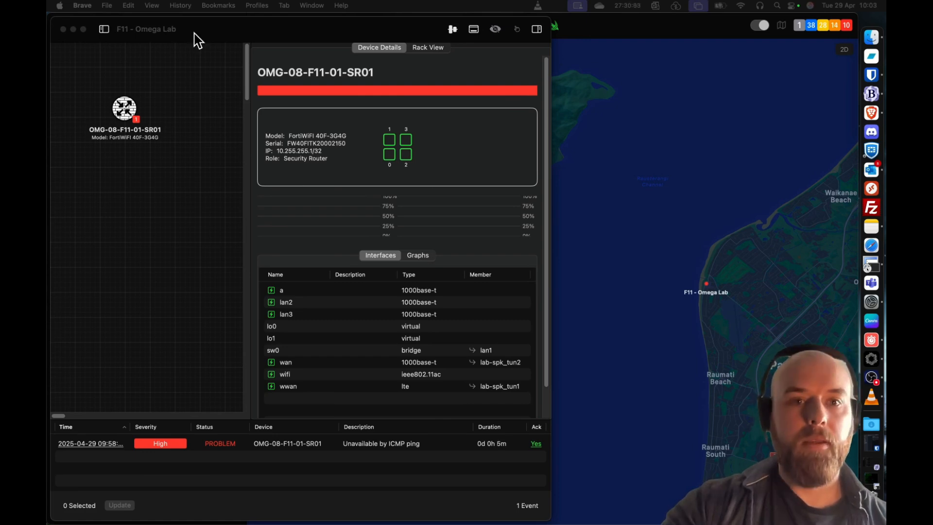
left_click(196, 38)
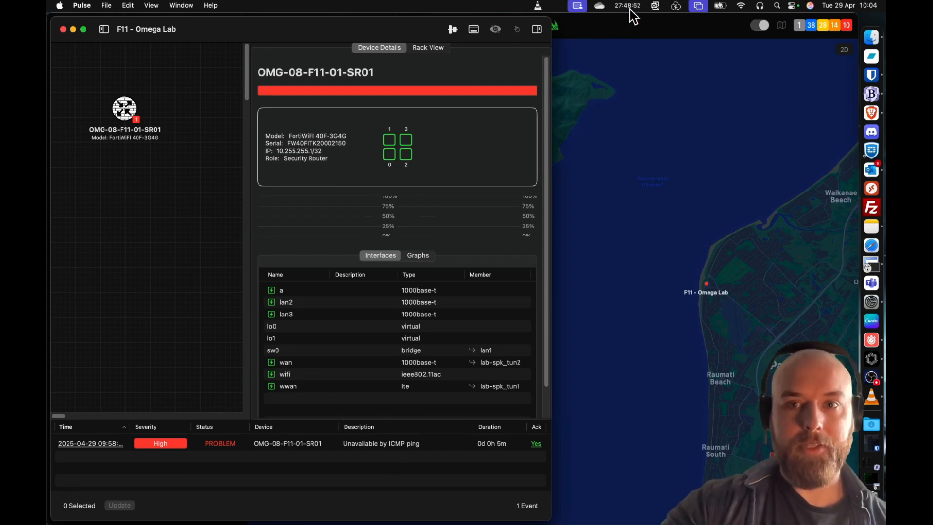
left_click(628, 7)
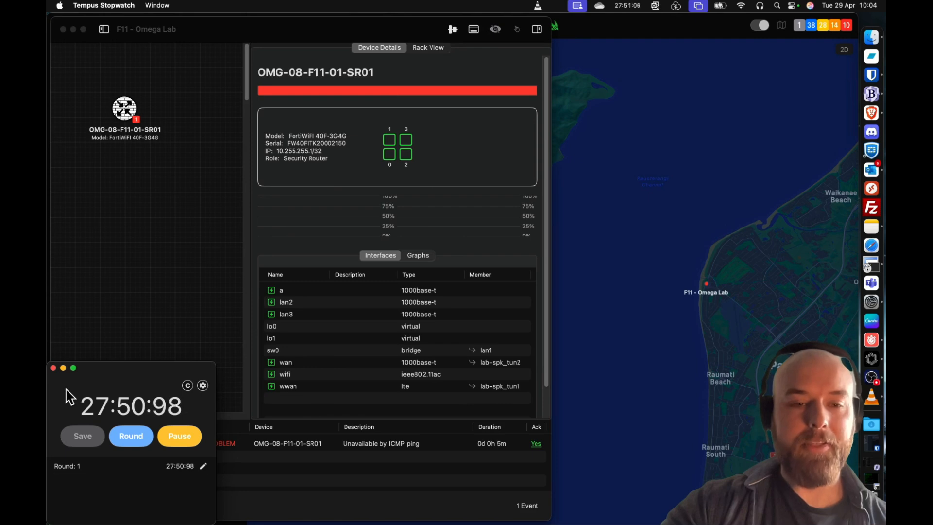
left_click(63, 368)
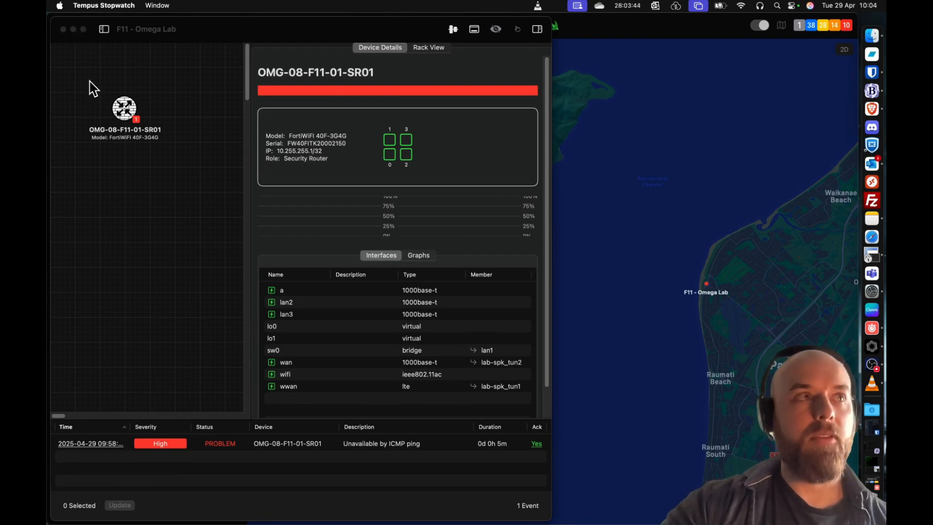
- Close the F11 - Omega Lab window, reopen the site's topology view from the map and reposition its window
left_click(63, 30)
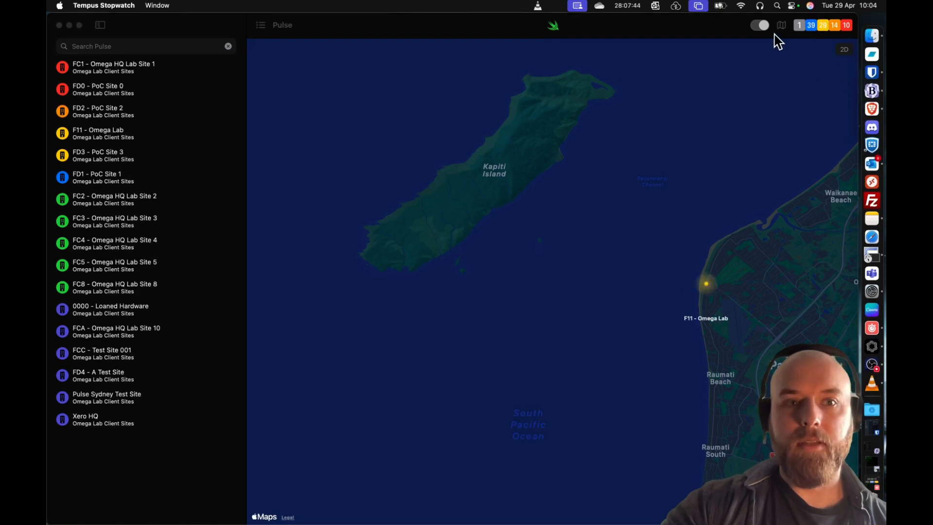
left_click(708, 287)
left_click(708, 287)
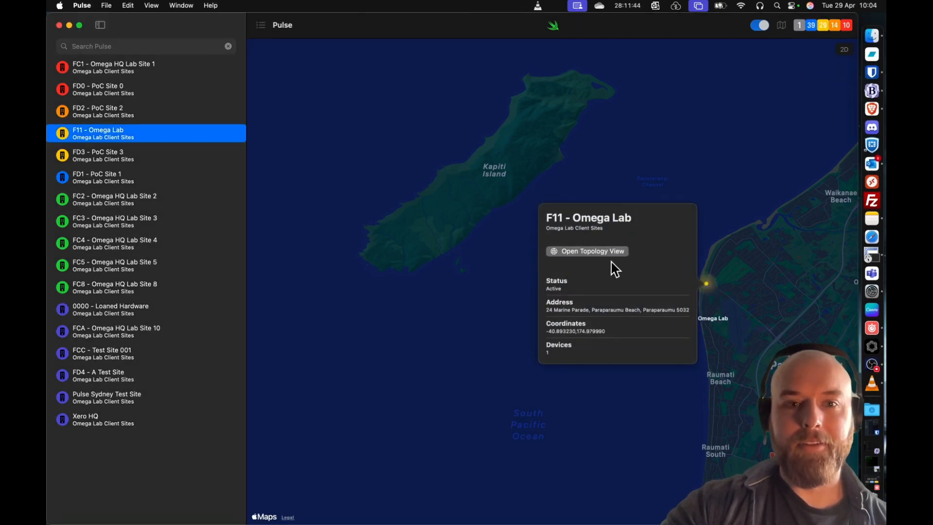
left_click(614, 252)
left_click_drag(364, 44, 167, 62)
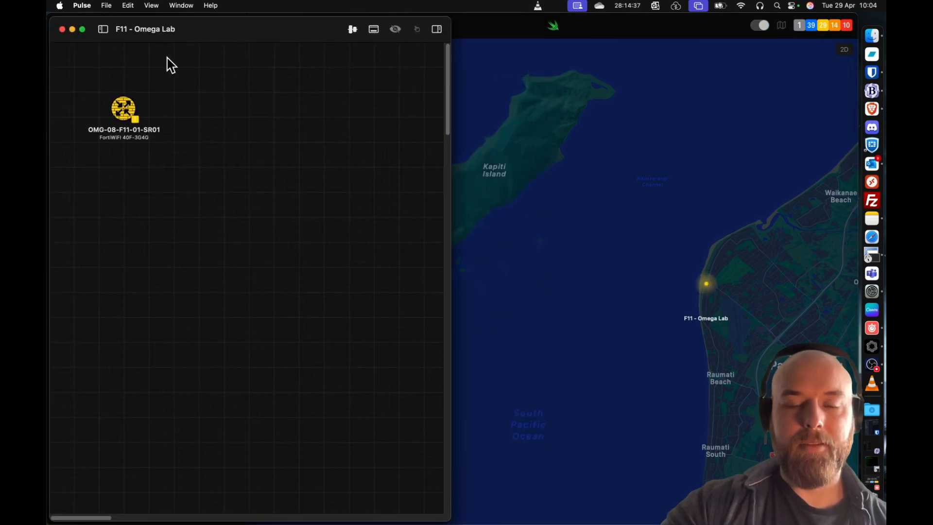
- Show the F11 - Omega Lab event list, enlarge its pane and widen the window to fit all event columns
left_click(373, 30)
left_click_drag(266, 419, 274, 347)
left_click(304, 388)
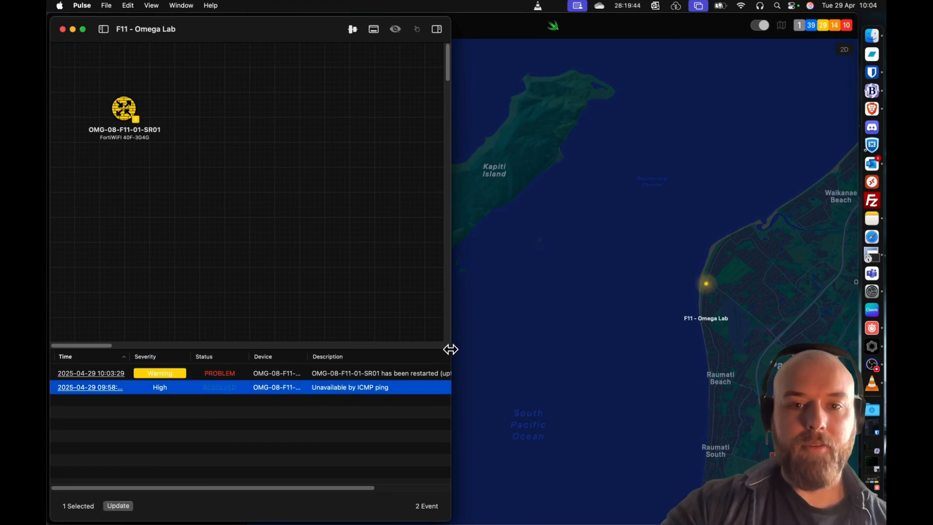
left_click_drag(449, 348, 618, 348)
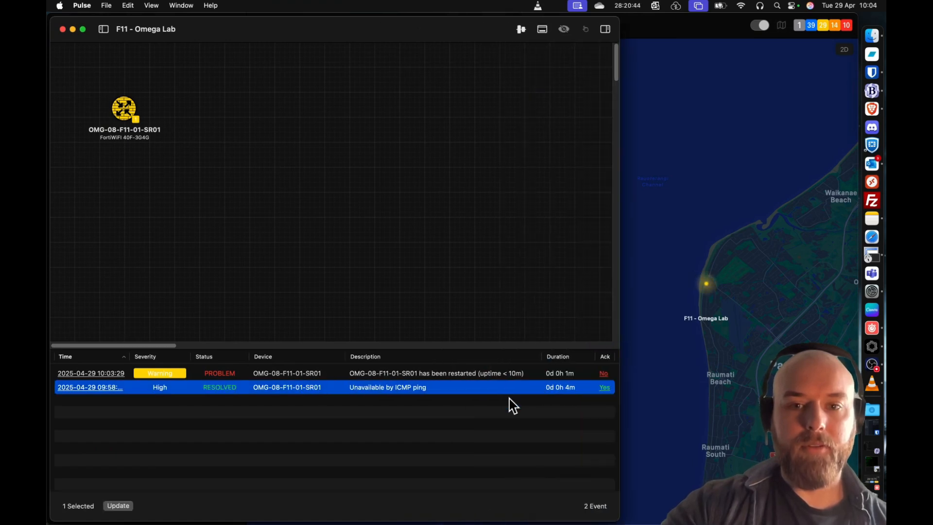
- Acknowledge the "OMG-08-F11-01-SR01 has been restarted (uptime < 10m)" event
left_click(458, 374)
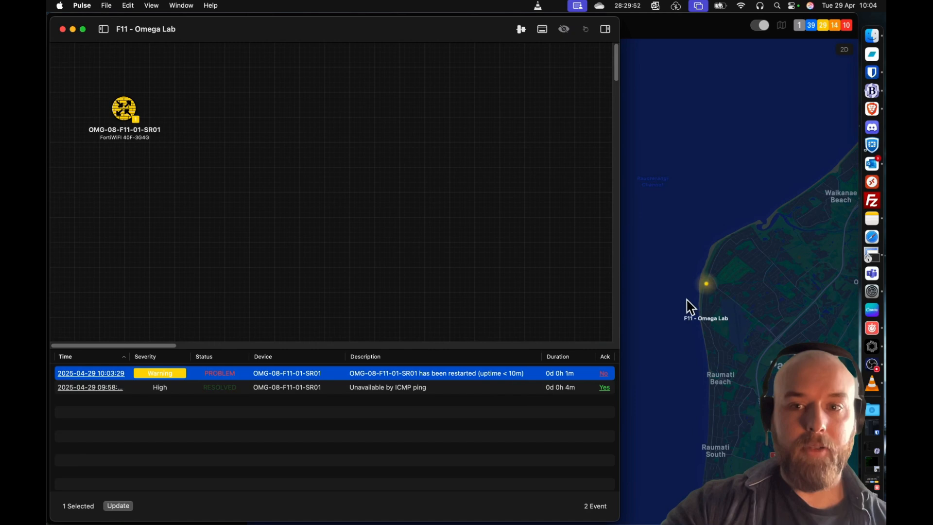
left_click(119, 506)
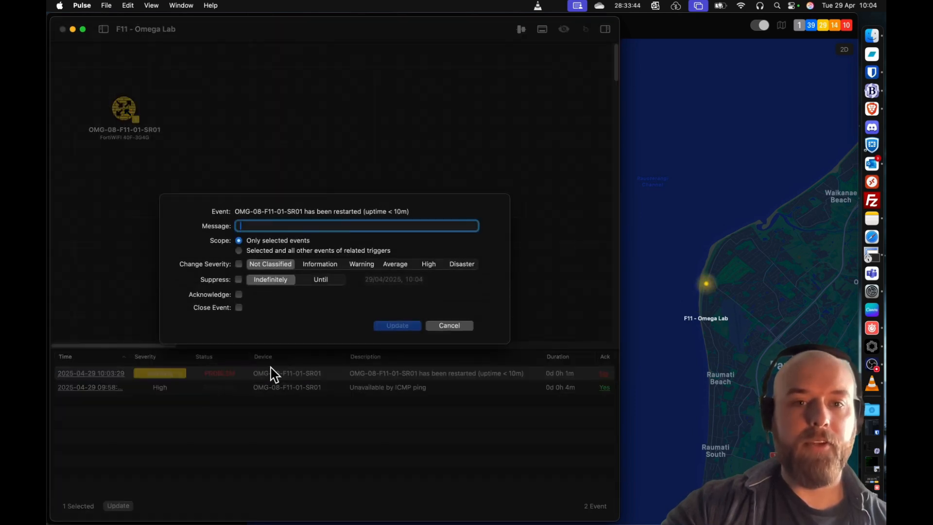
left_click(239, 295)
left_click(386, 326)
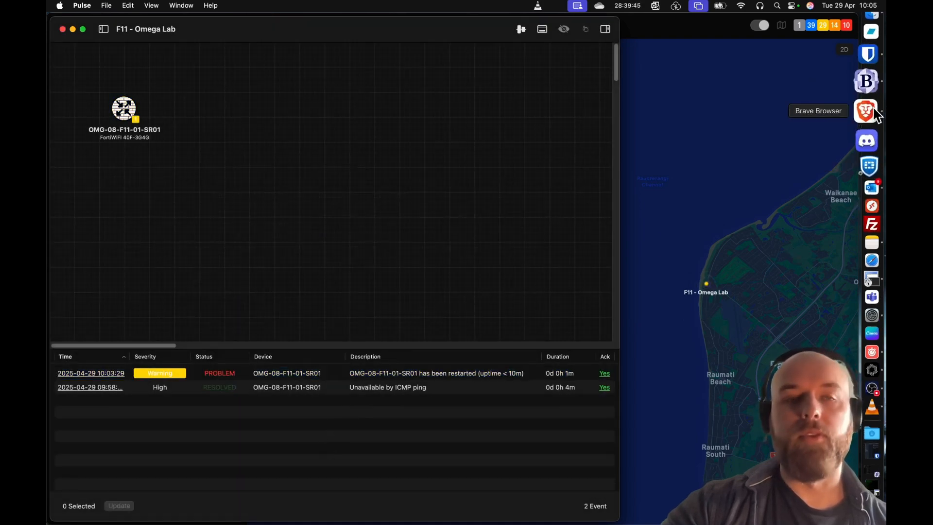
- Switch to Brave, accept the router's login disclaimer, sign in with Security Fabric and finish setup with the Optimal dashboards
left_click(872, 109)
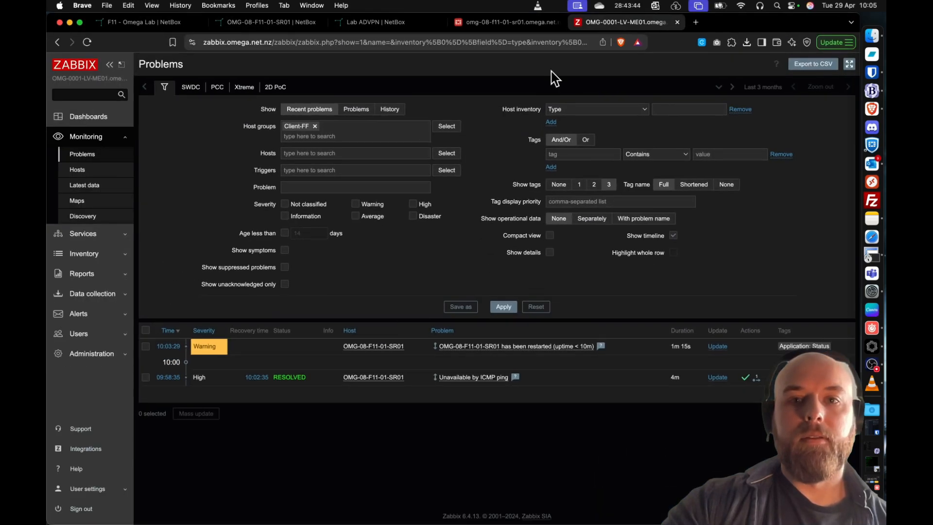
left_click(527, 28)
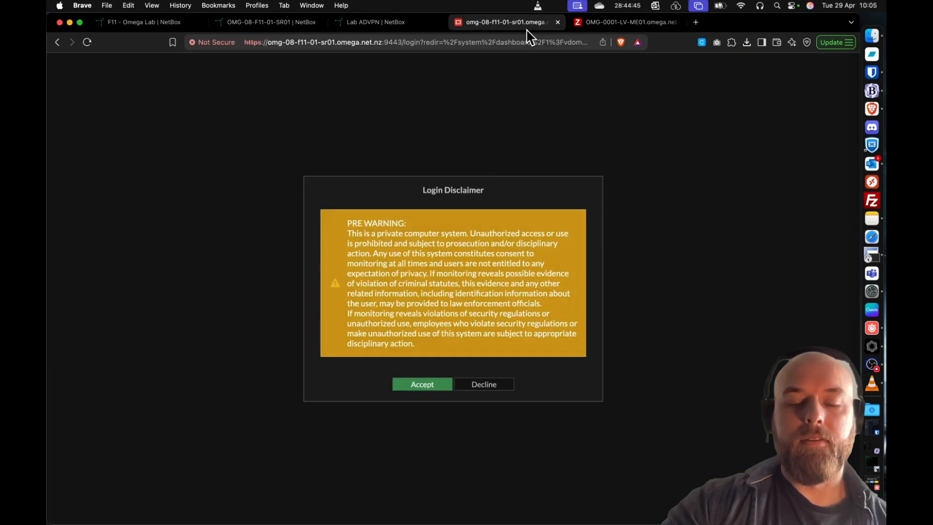
left_click(418, 384)
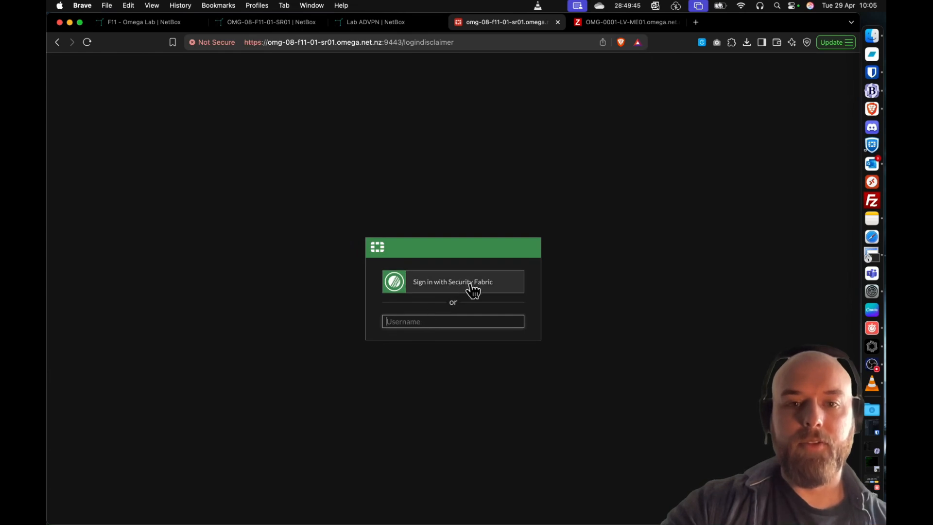
left_click(472, 290)
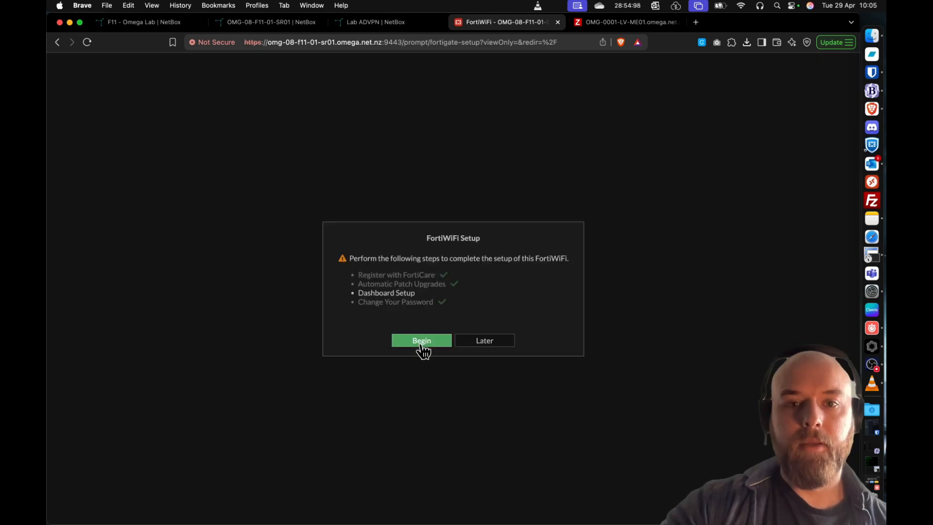
left_click(420, 343)
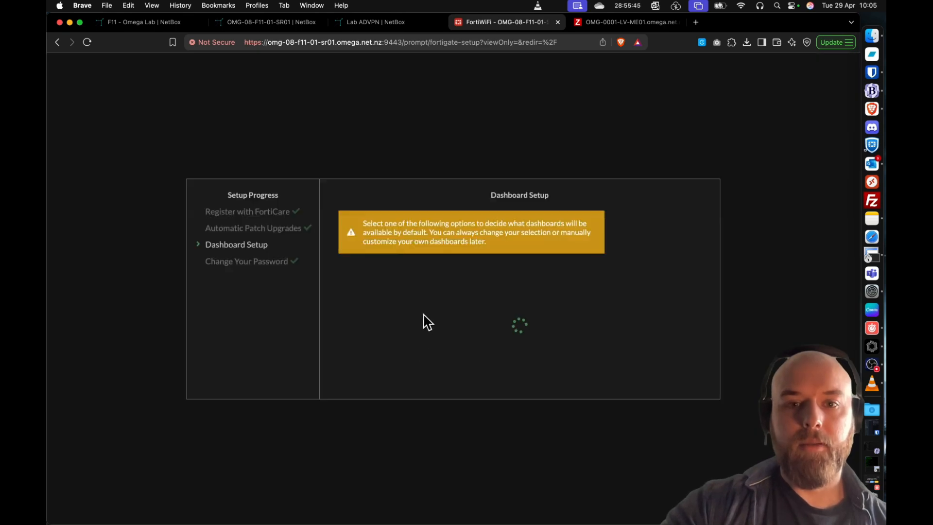
left_click(484, 383)
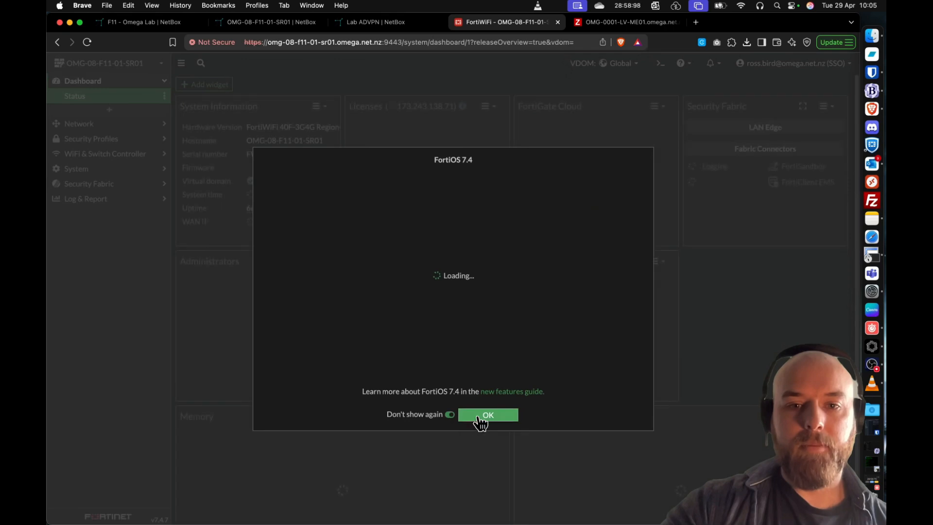
left_click(481, 417)
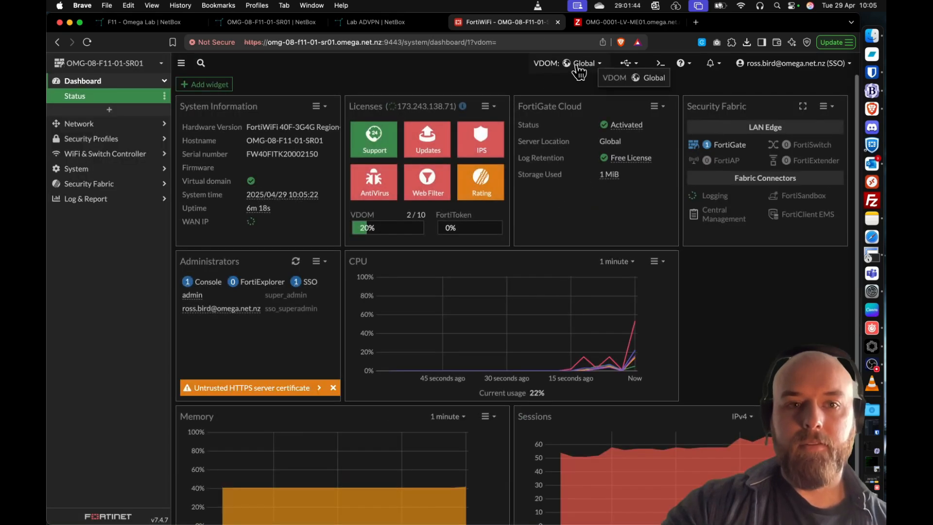
- Look through the System section in the Global VDOM and open Fabric Connectors to check the logging connection
left_click(98, 170)
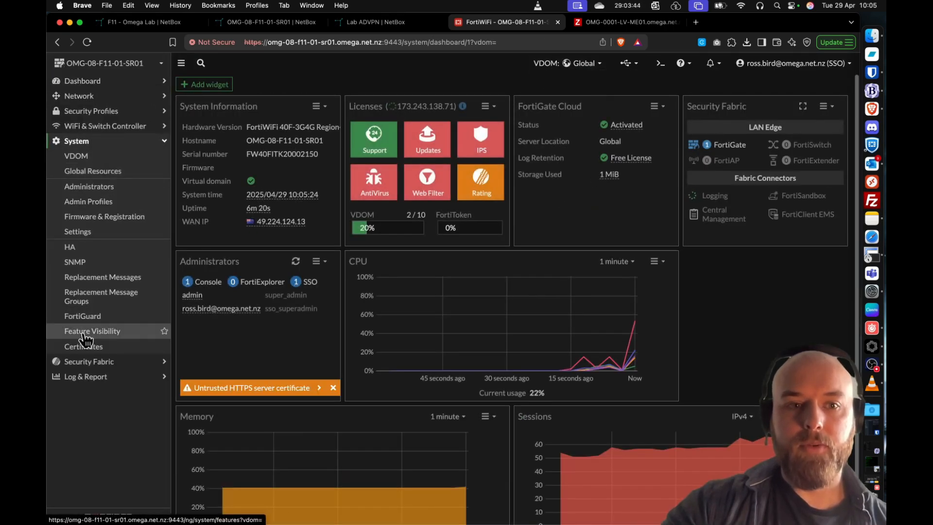
left_click(92, 359)
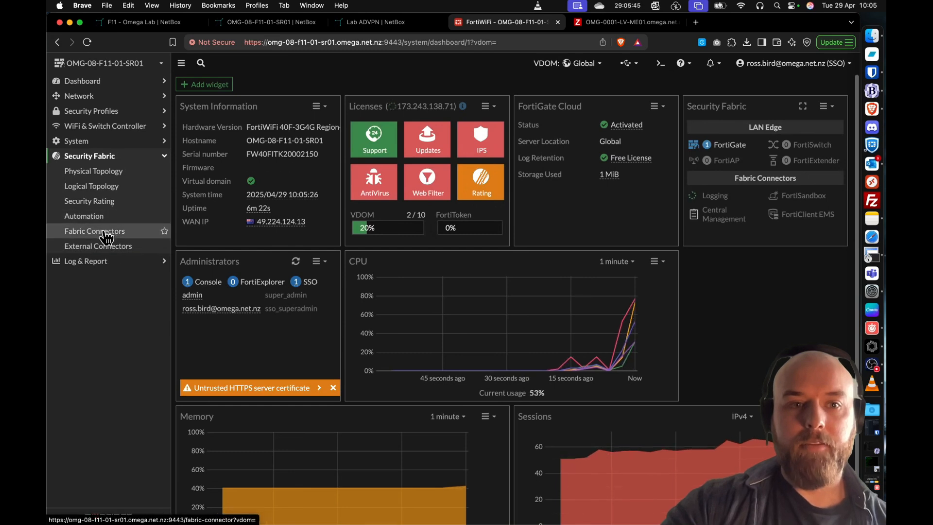
left_click(106, 237)
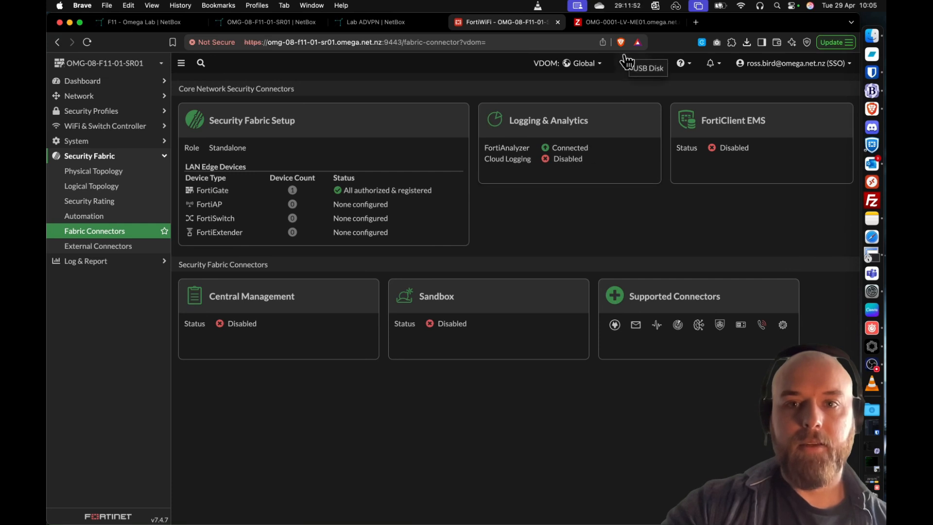
- Switch to the root VDOM and view its Network dashboard for routing, SD-WAN and IPsec status
left_click(596, 63)
left_click(575, 110)
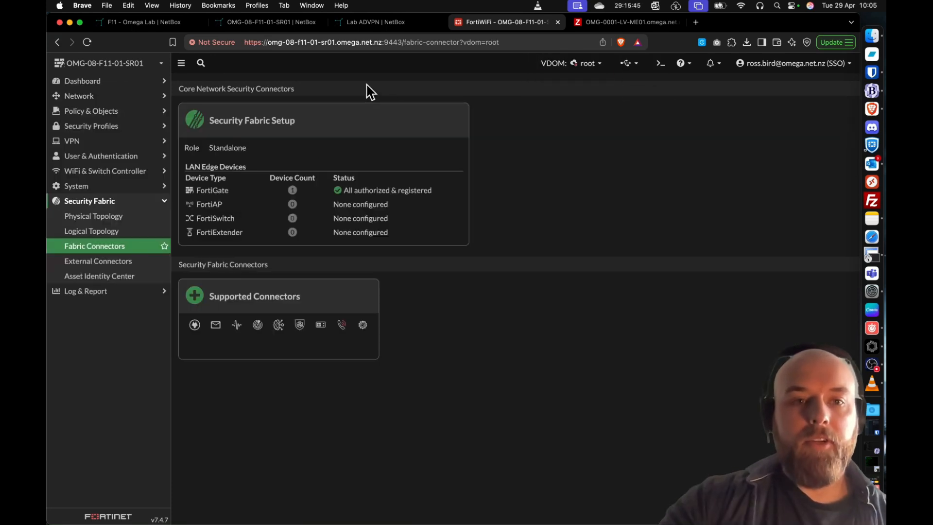
left_click(102, 83)
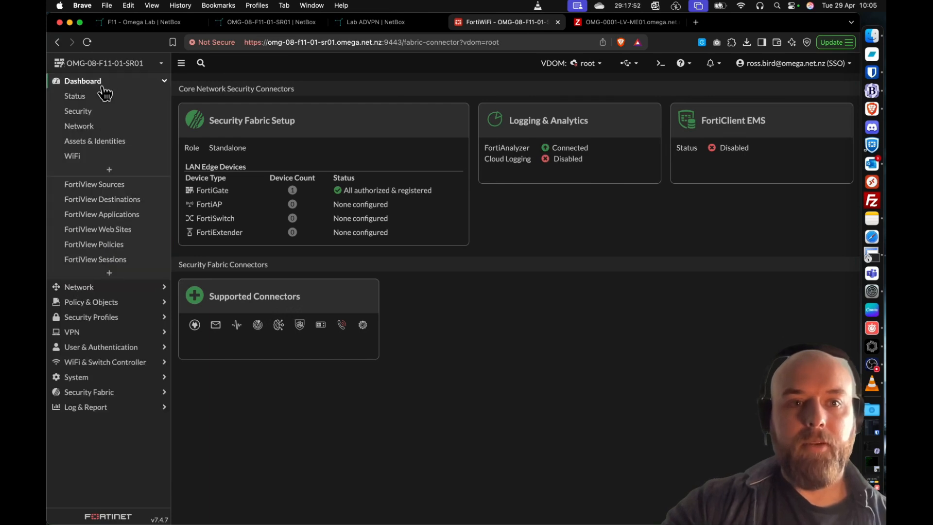
left_click(83, 125)
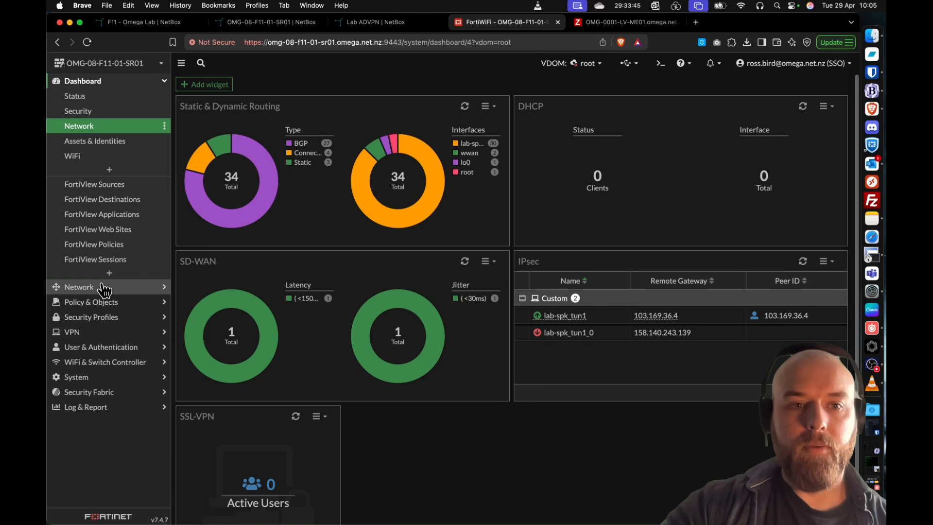
- Review the root VDOM's network interfaces, from the management loopback through to the zones
left_click(101, 287)
left_click(101, 113)
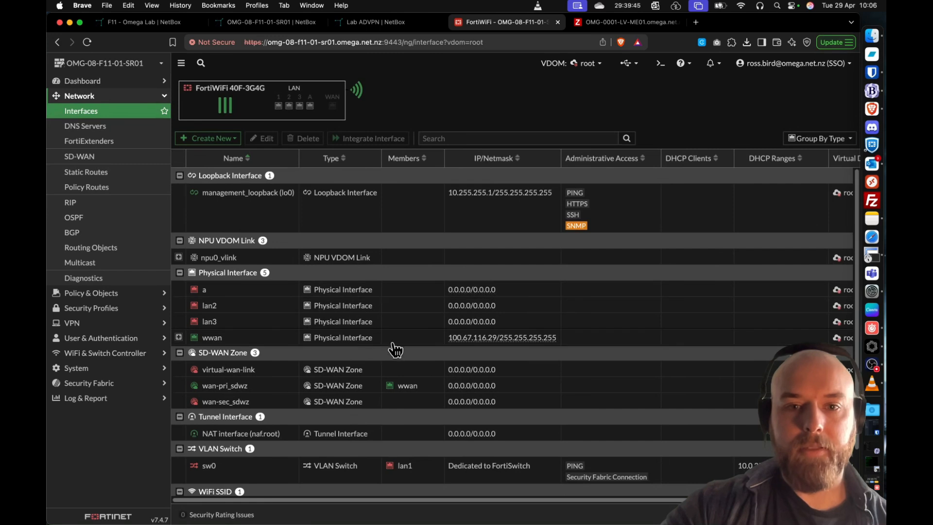
scroll(398, 355, "down", 2)
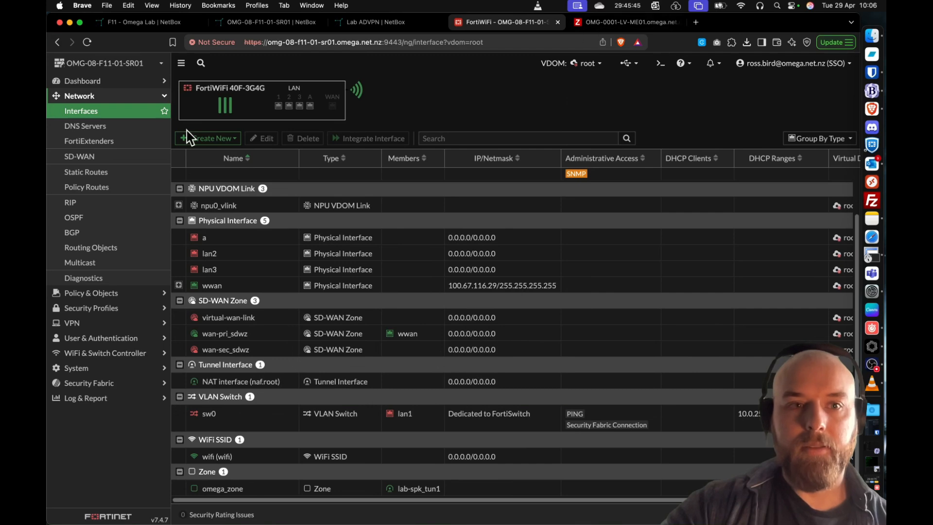
- Check the DNS Servers configuration and examine the SD-WAN Performance SLAs
left_click(120, 127)
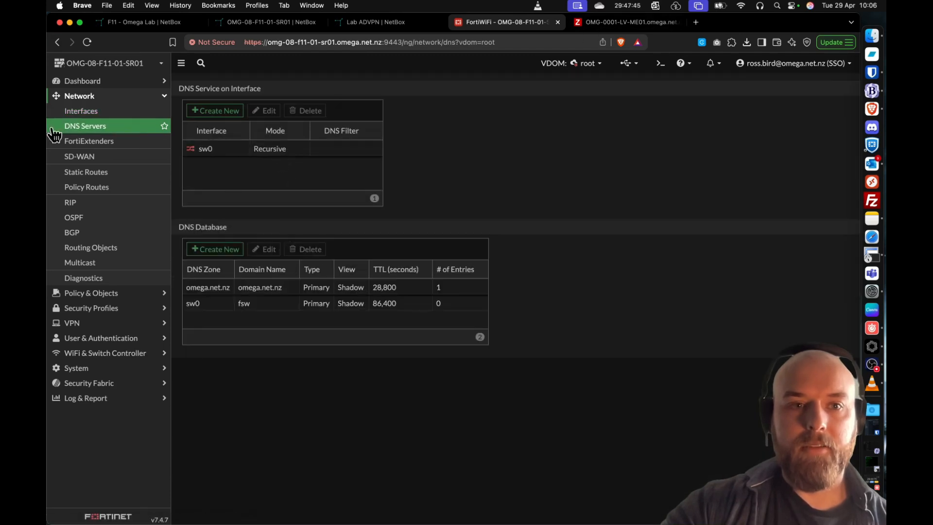
left_click(85, 158)
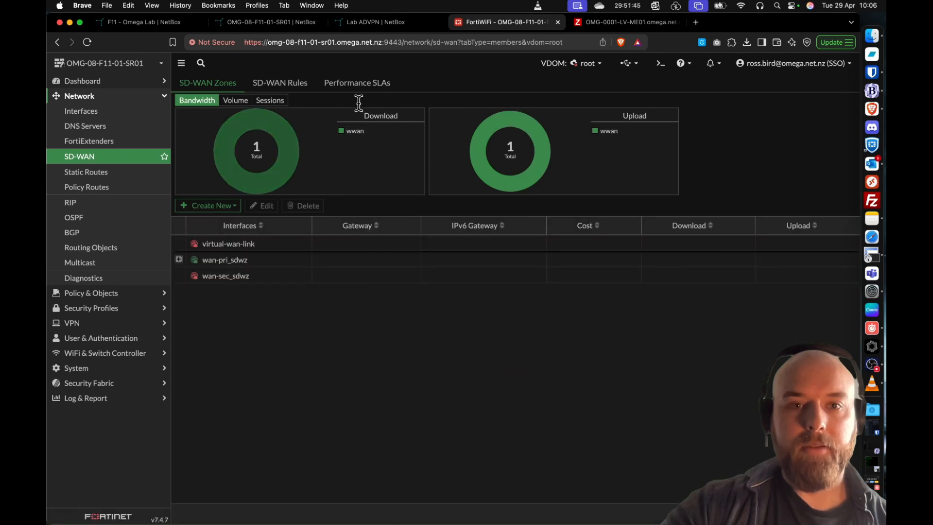
left_click(358, 86)
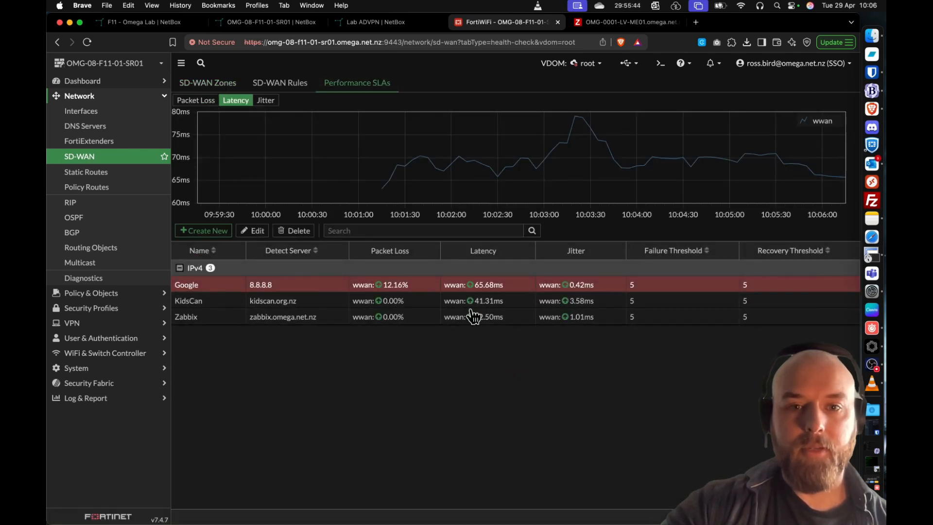
- Switch to Pulse, open the device details of OMG-08-F11-01-SR01, maximise the site window and hide the event list
left_click(871, 346)
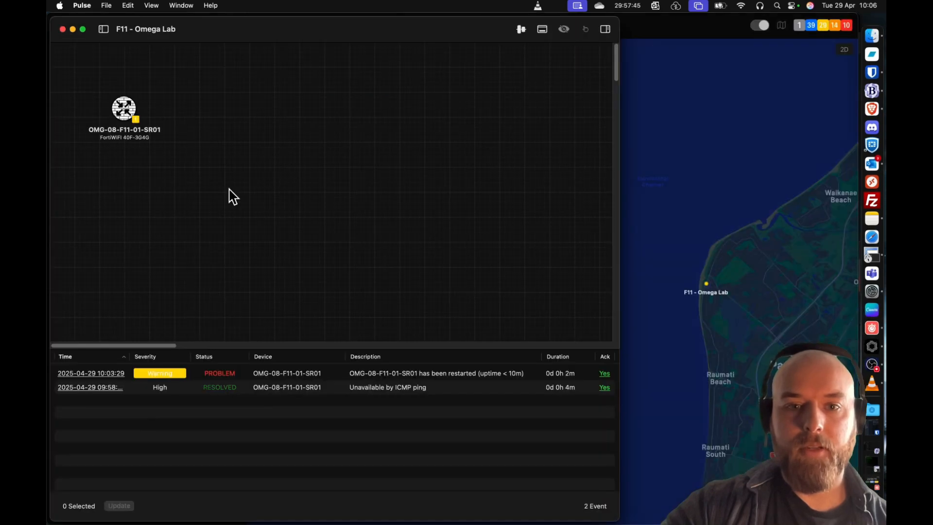
left_click(139, 128)
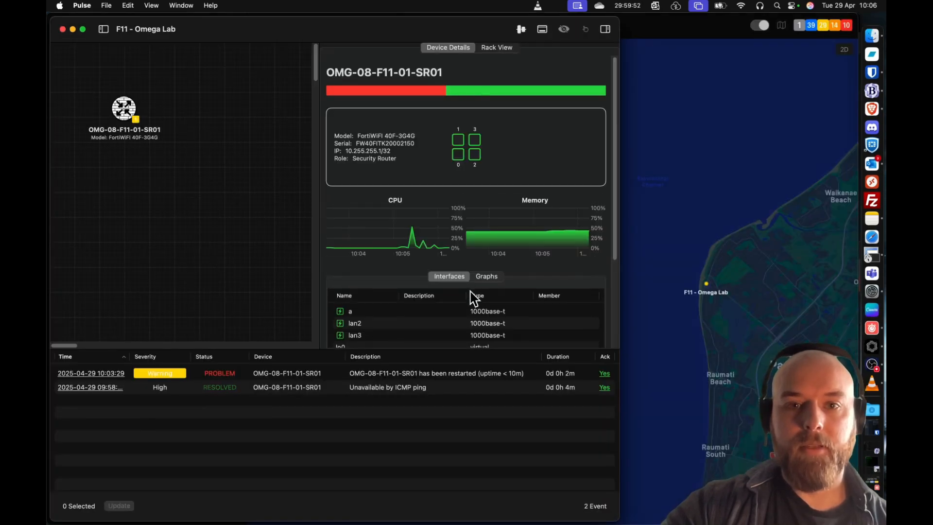
double_click(414, 29)
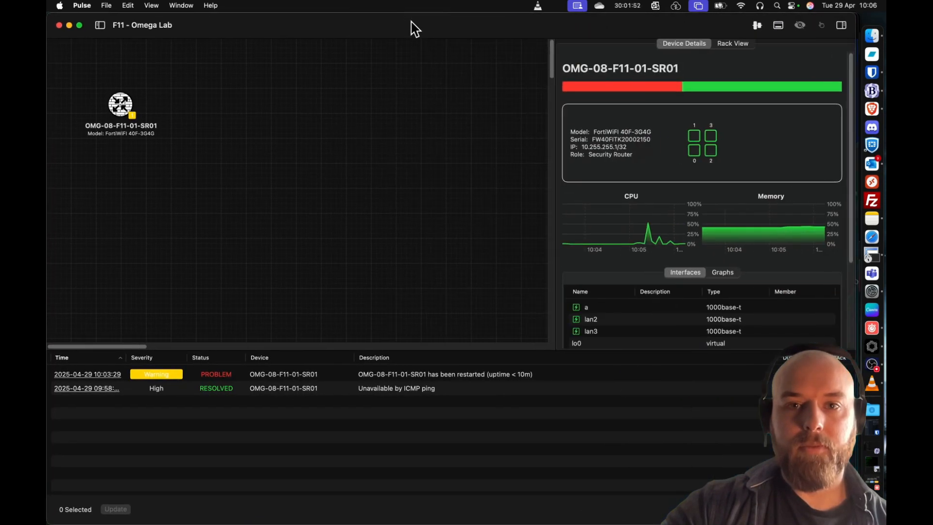
left_click(782, 29)
- Browse the item tags available for the router's graphs without choosing one, and close the site window
left_click(732, 274)
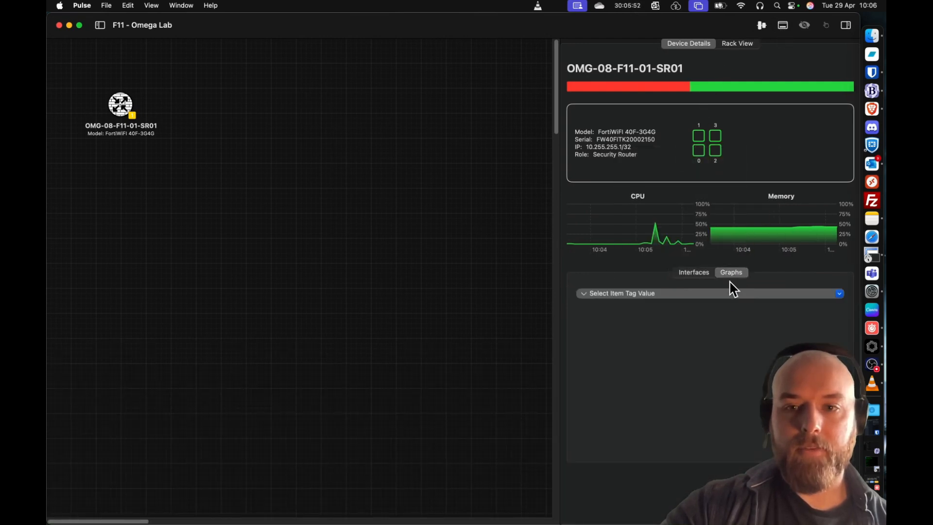
left_click(619, 295)
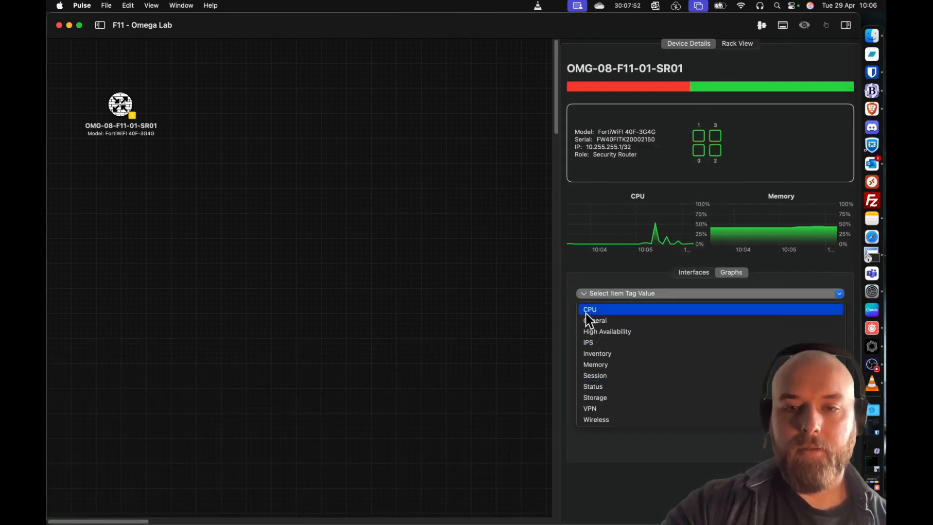
left_click(618, 279)
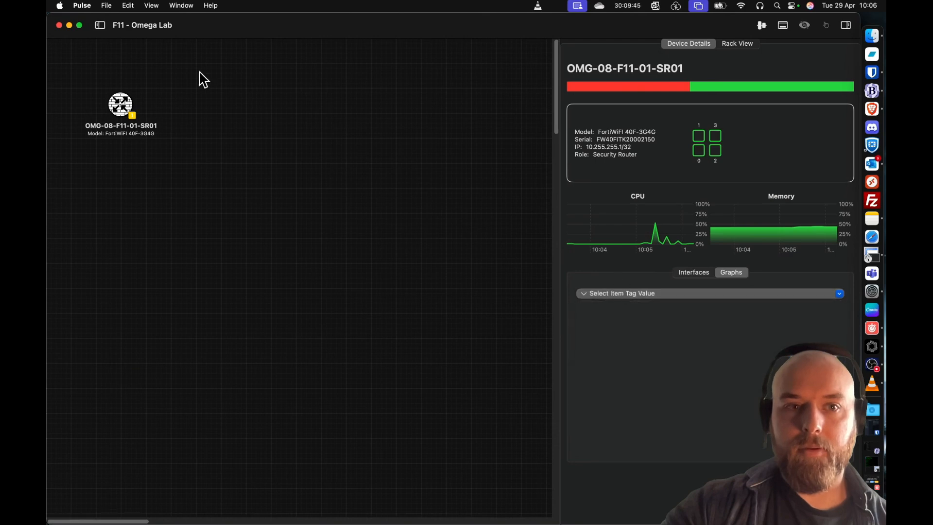
left_click(60, 26)
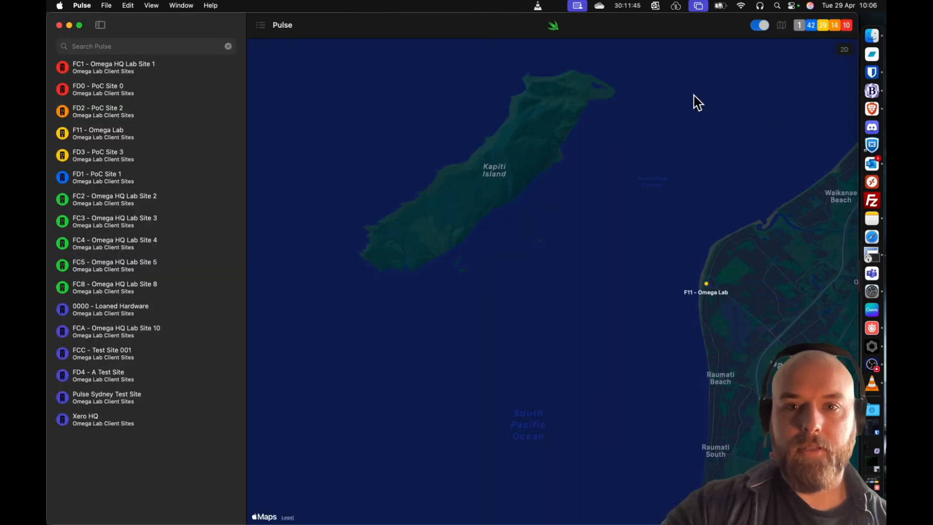
- Reopen the F11 - Omega Lab topology view, select the router and check its graph item tags again
left_click(708, 287)
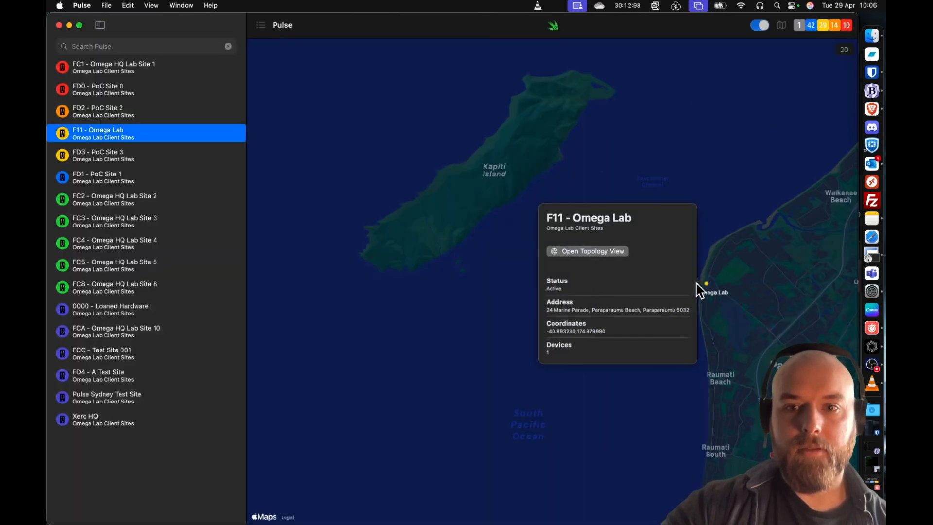
left_click(598, 251)
left_click(134, 115)
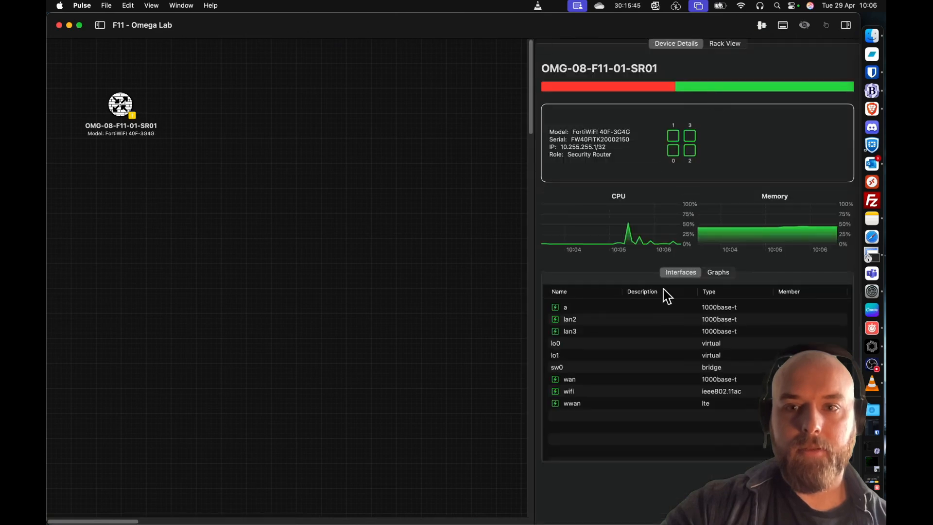
left_click(716, 273)
left_click(607, 294)
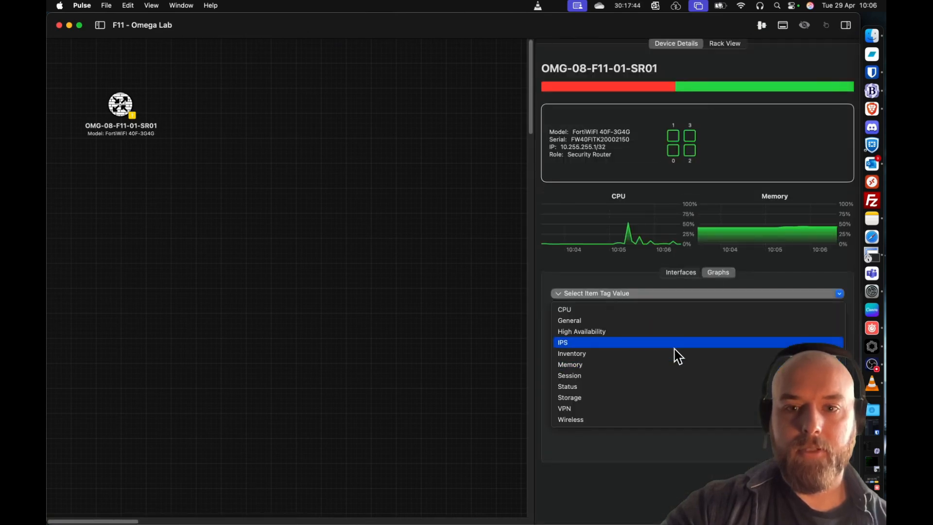
left_click(627, 450)
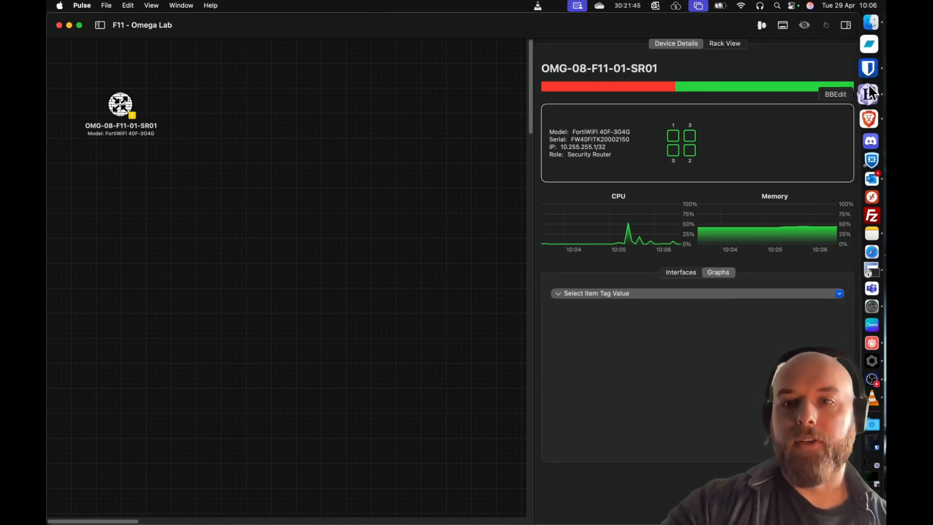
- Switch to Brave and return to the Zabbix Problems page
left_click(826, 26)
left_click(616, 22)
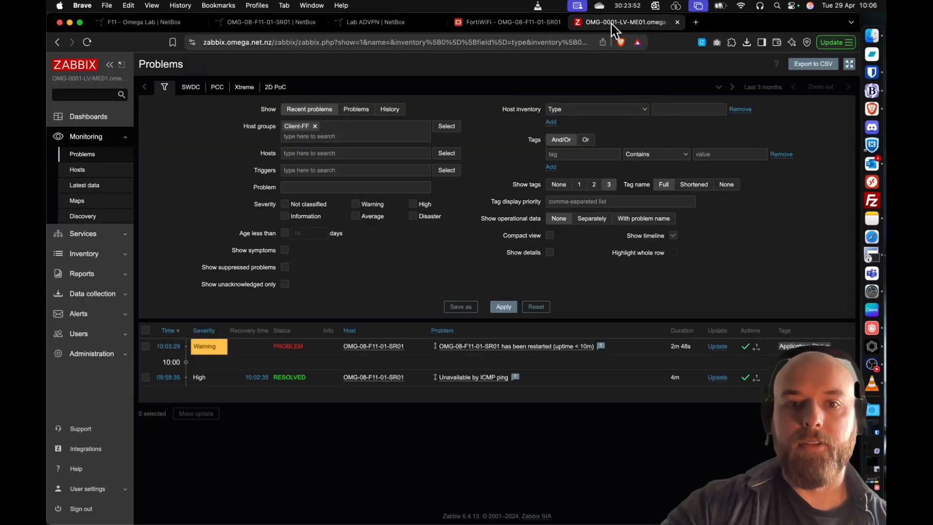
- Open the discovery rules of host OMG-08-F11-01-SR01 in Zabbix, select all of them and execute them immediately
left_click(95, 295)
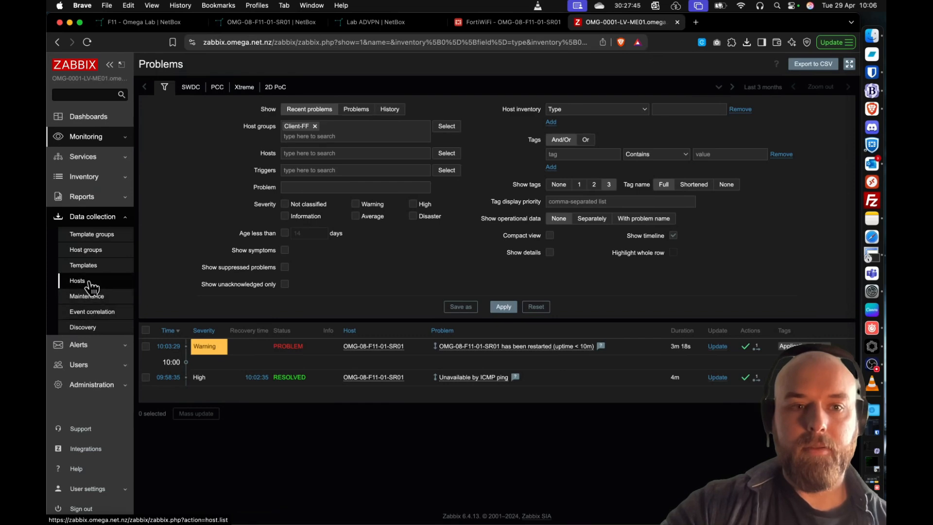
left_click(91, 284)
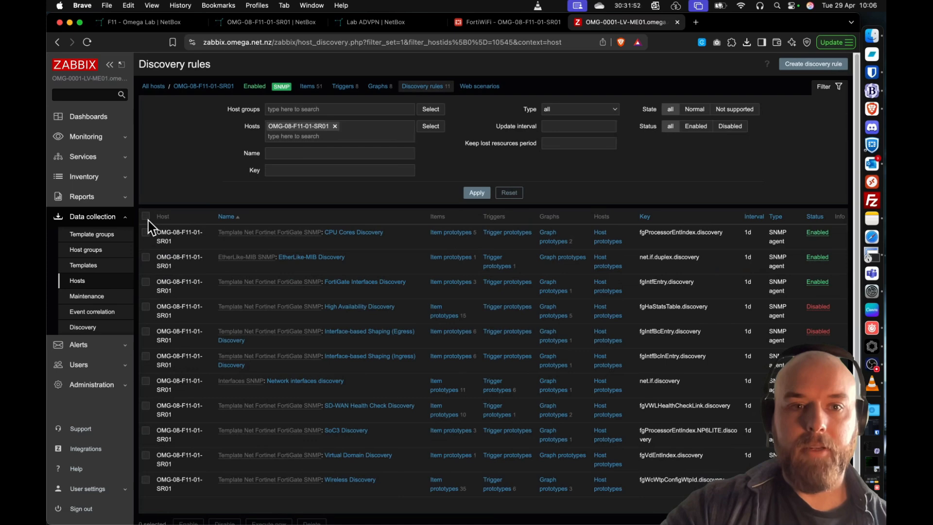
scroll(214, 287, "down", 3)
left_click(267, 466)
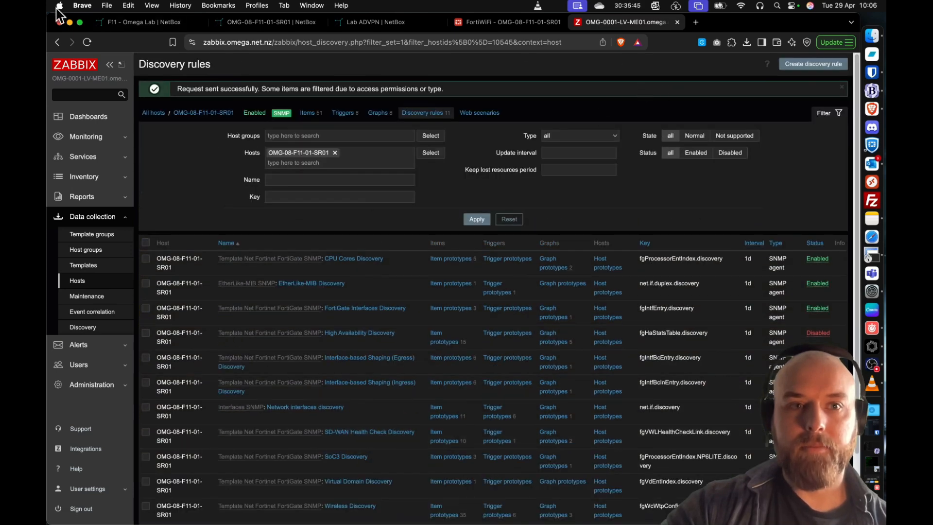
- Return to the FortiWiFi page, view the latency graph of the KidsCan performance SLA and open the root VDOM's firewall policies
left_click(500, 31)
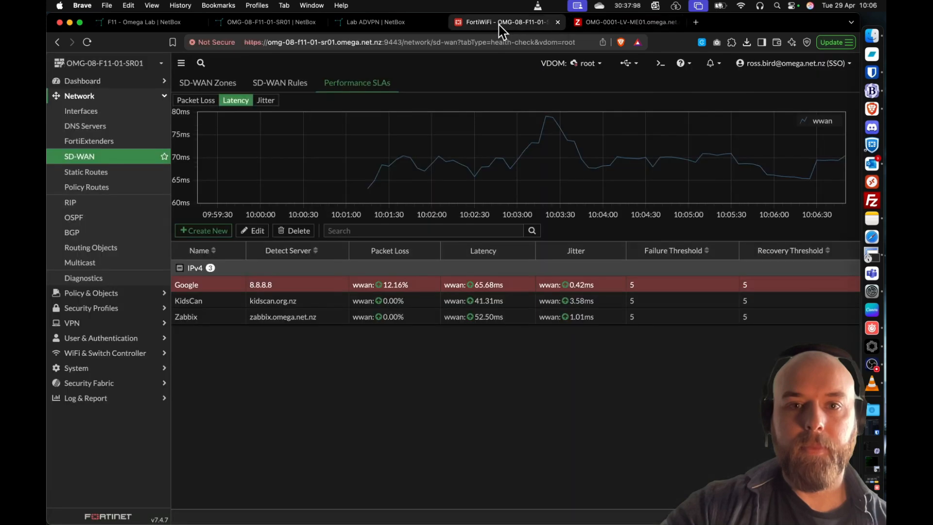
left_click(321, 305)
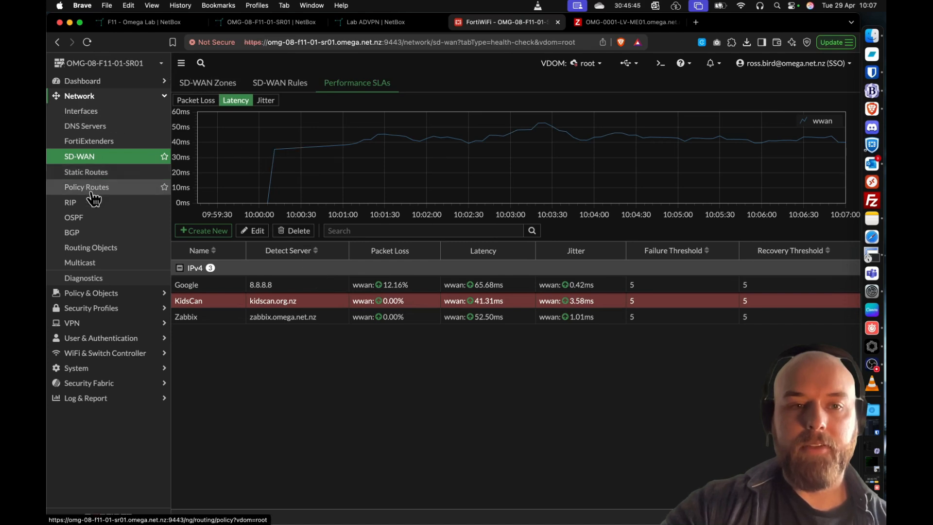
left_click(88, 293)
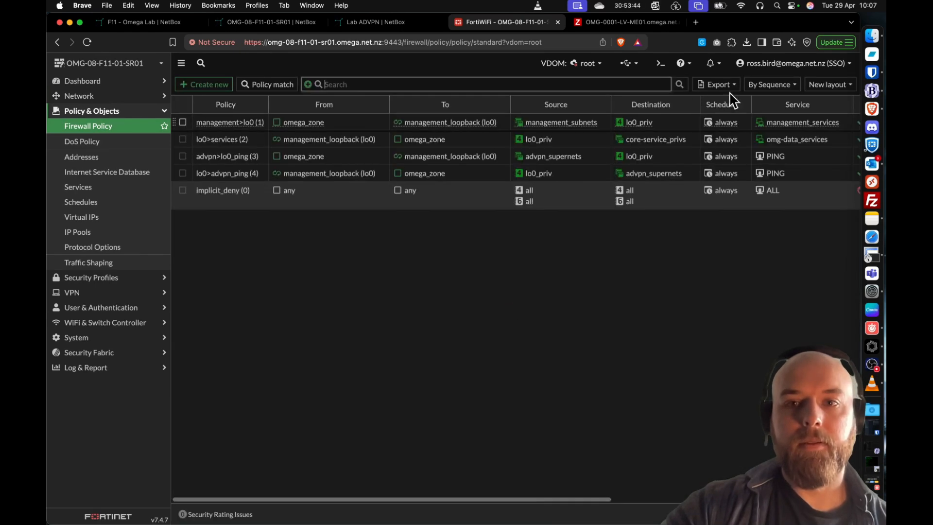
- Switch the router to the Client-FF VDOM, review its firewall policies and view its Network dashboard
left_click(582, 71)
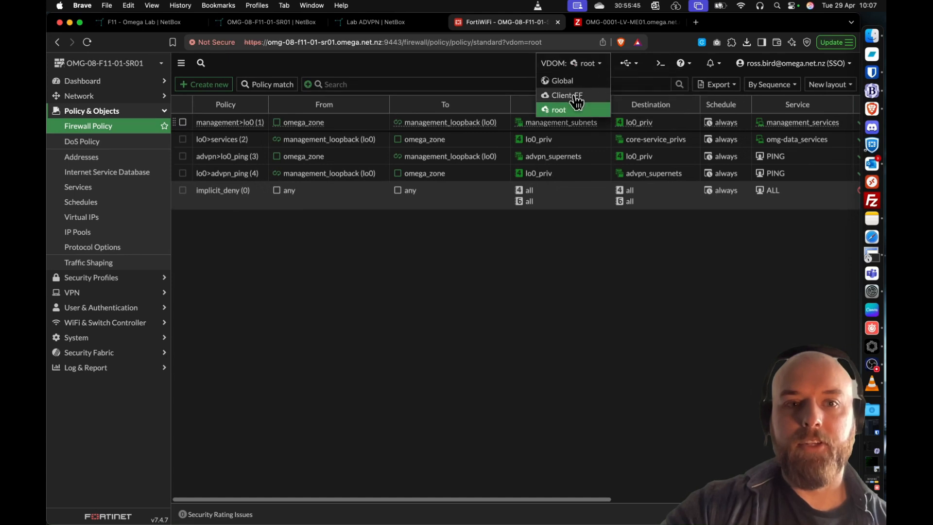
left_click(573, 92)
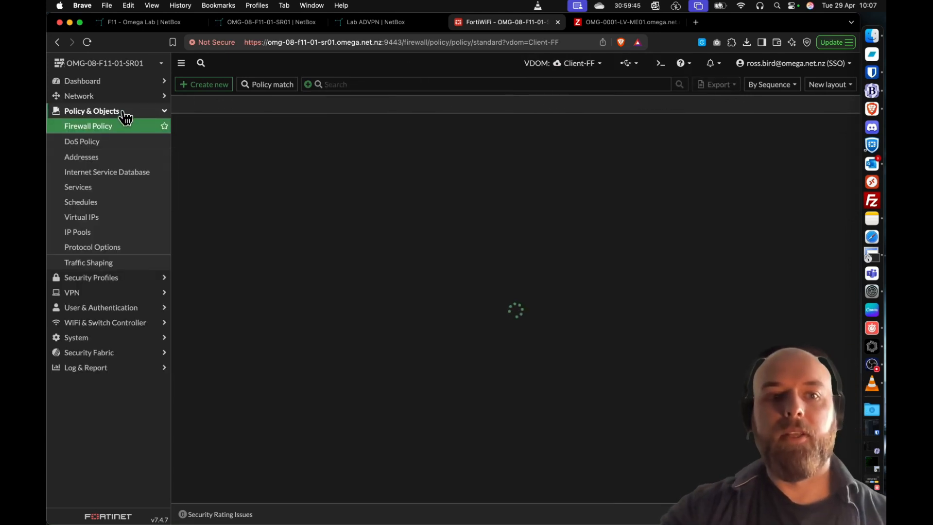
left_click(118, 85)
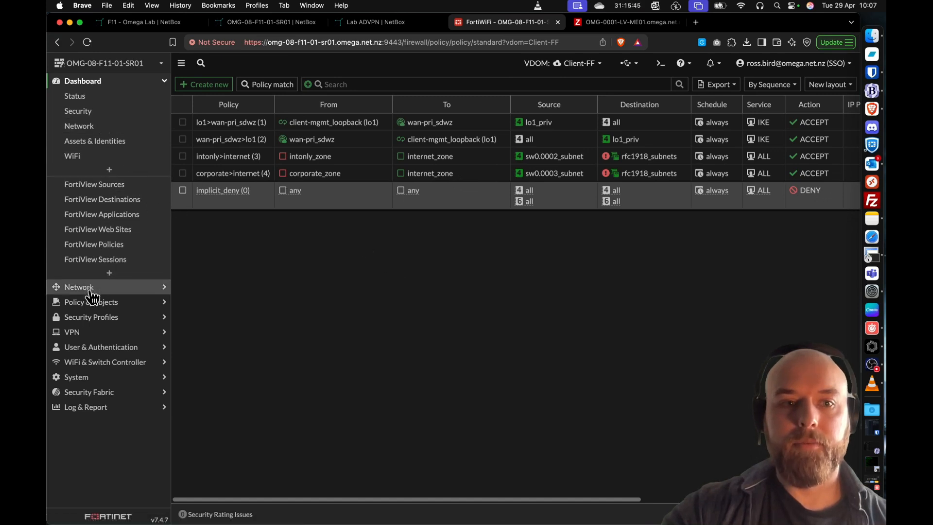
left_click(96, 127)
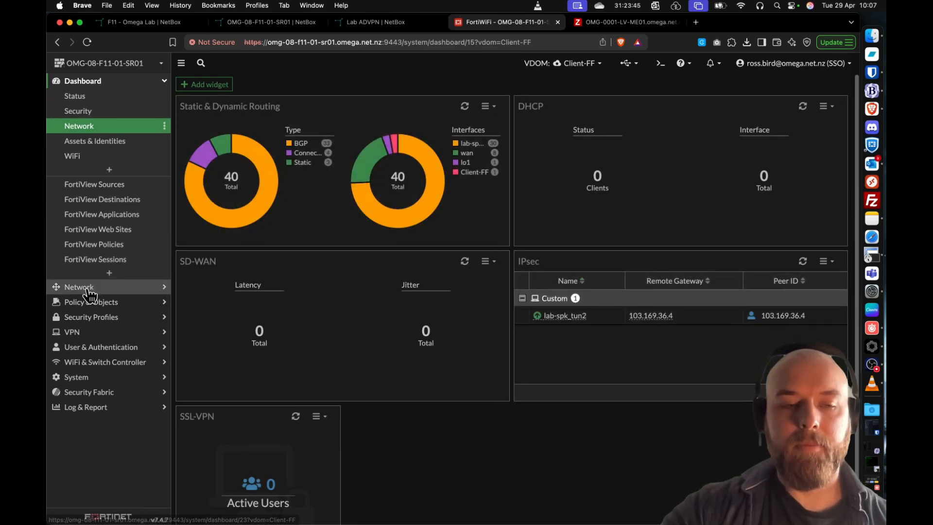
- View the Client-FF VDOM's network interfaces and expand the sw0 VLAN switch to examine its VLANs
left_click(89, 294)
left_click(82, 112)
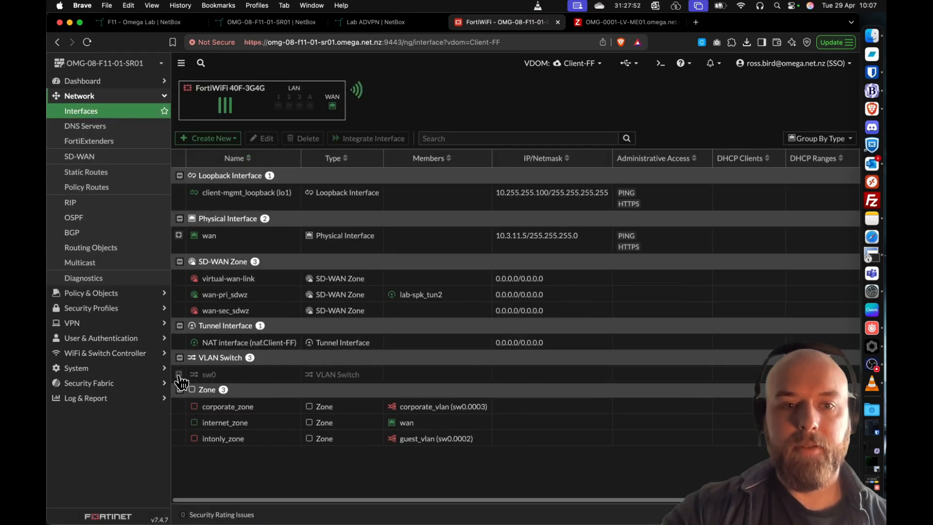
left_click(179, 375)
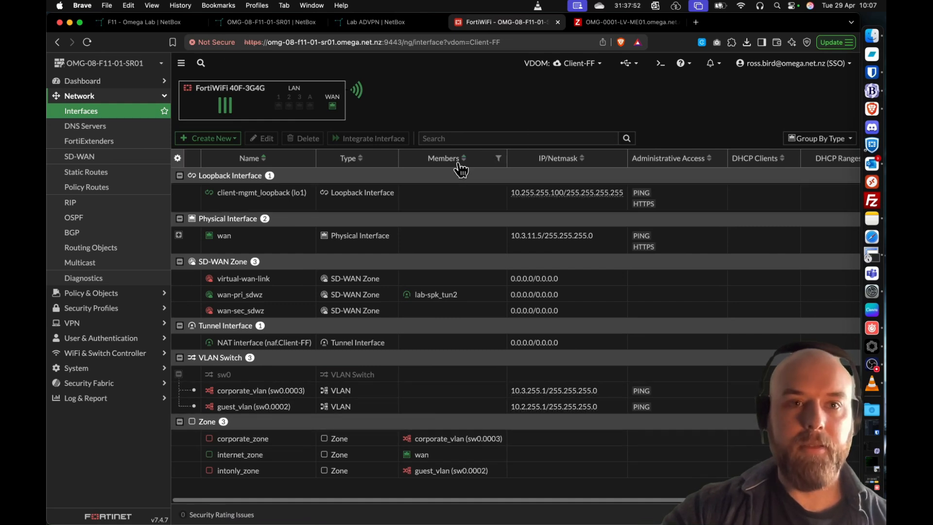
- Switch to Pulse, close and reopen the F11 - Omega Lab topology view, reposition its window and open the router's device details
left_click(872, 345)
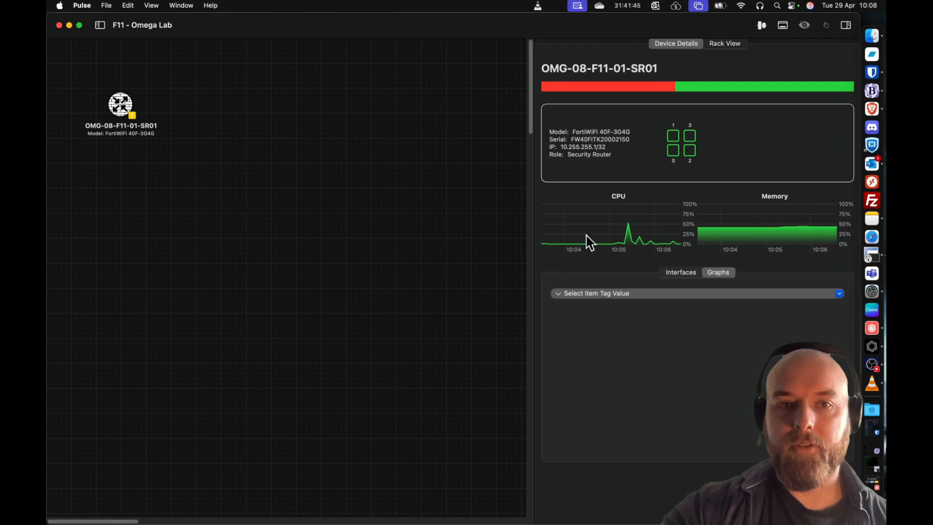
left_click(59, 25)
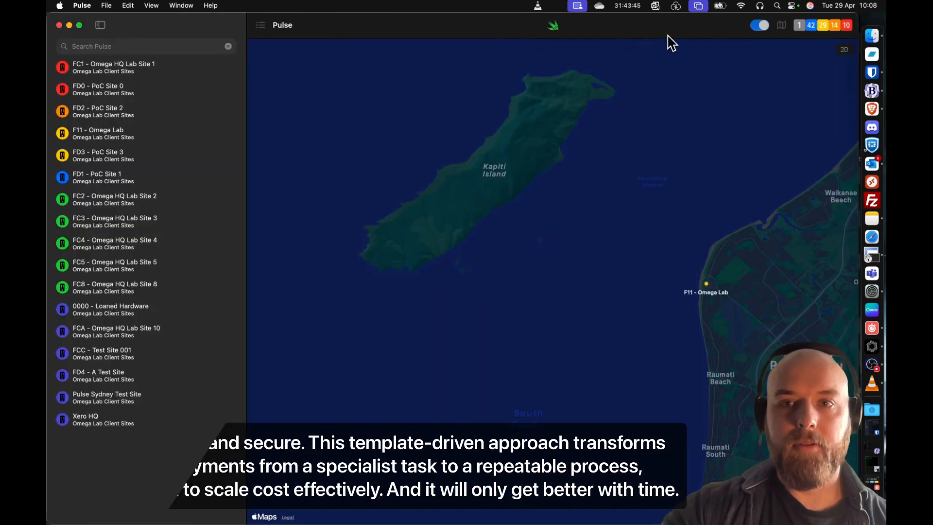
left_click(709, 290)
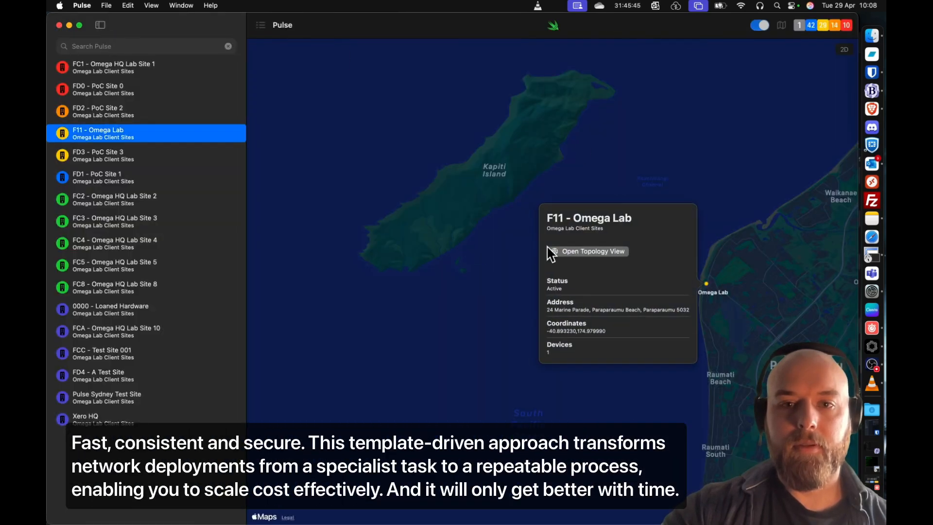
left_click(579, 252)
left_click_drag(632, 30, 47, 128)
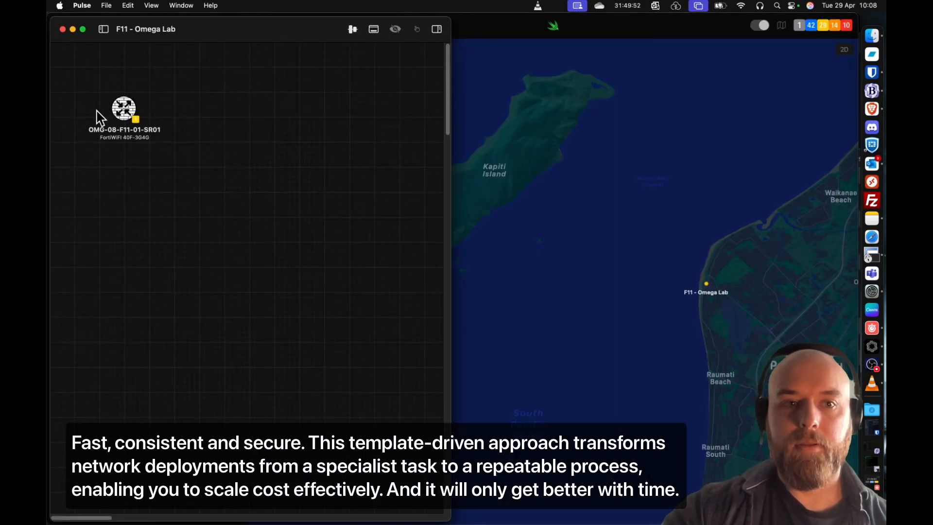
left_click(121, 110)
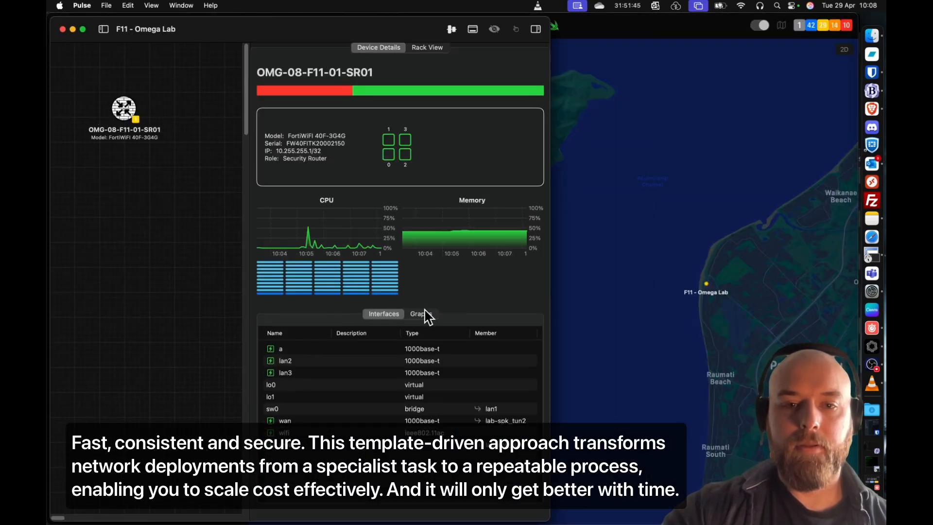
- Show the router's graphs, set the item tag value to SD-WAN and open the list of its items
left_click(427, 318)
left_click(367, 342)
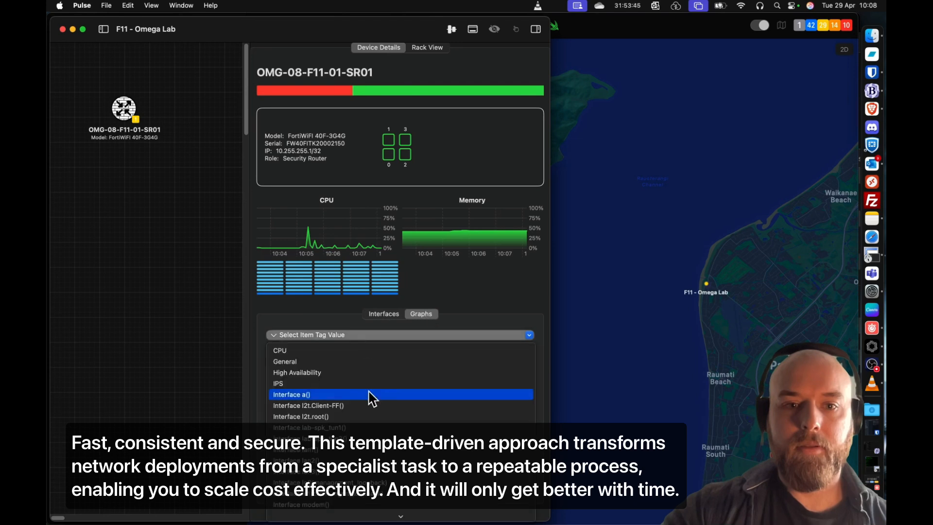
scroll(385, 410, "down", 5)
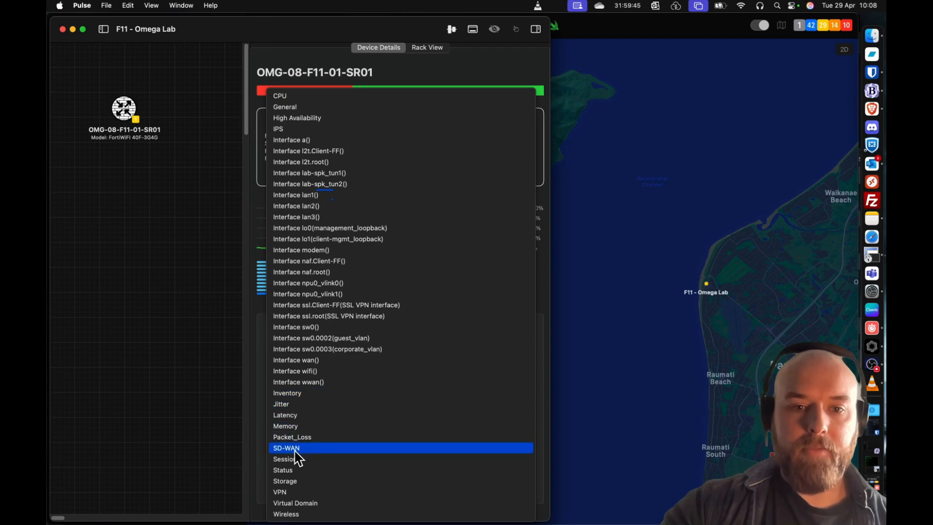
left_click(300, 449)
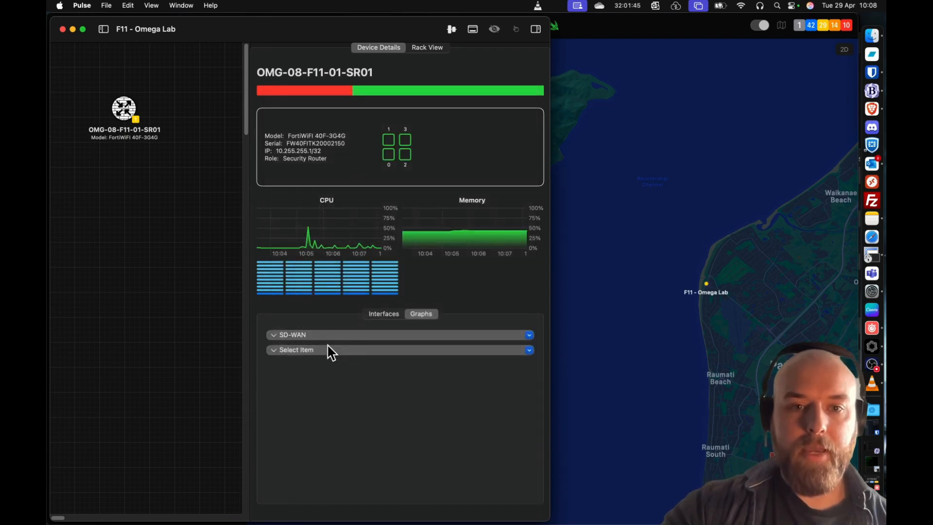
left_click(327, 350)
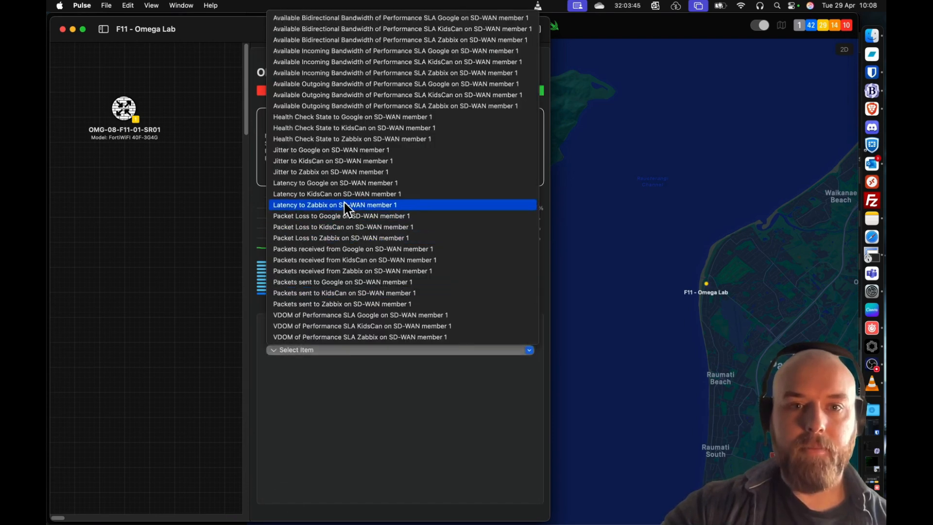